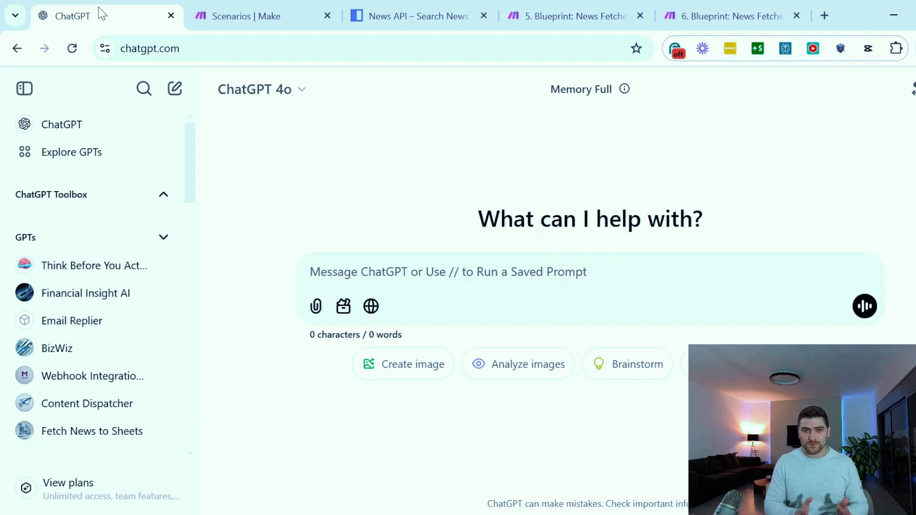
Open the Webhook Integration Guide custom GPT in ChatGPT
left_click(81, 377)
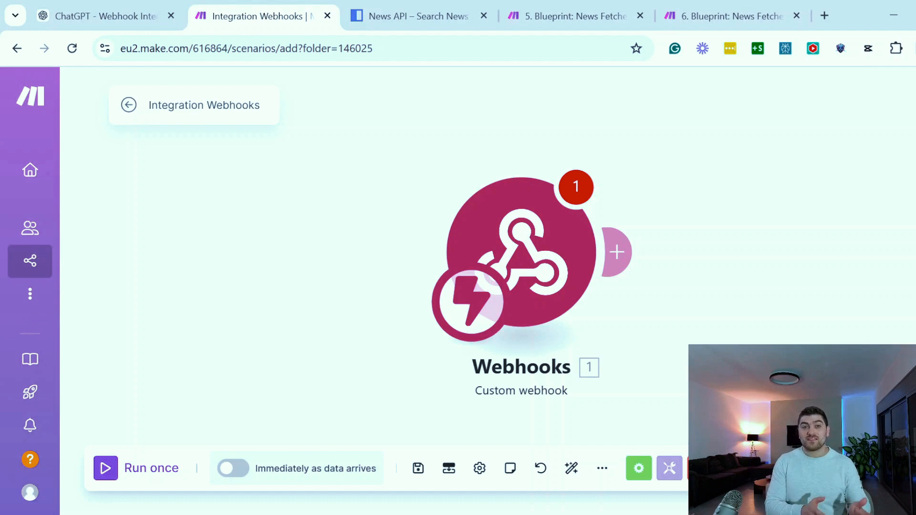
left_click(117, 18)
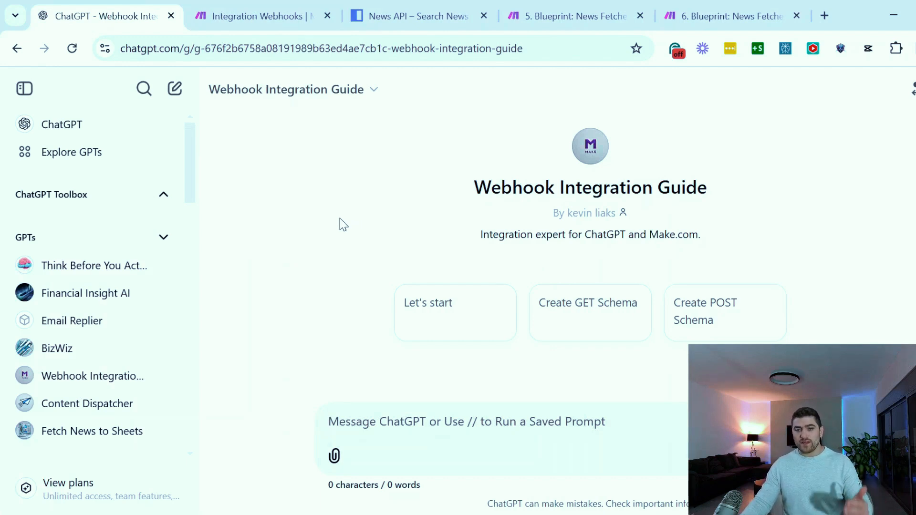
Switch to the Integration Webhooks scenario in Make and rename it Fetch News and Save to Sheets
left_click(258, 16)
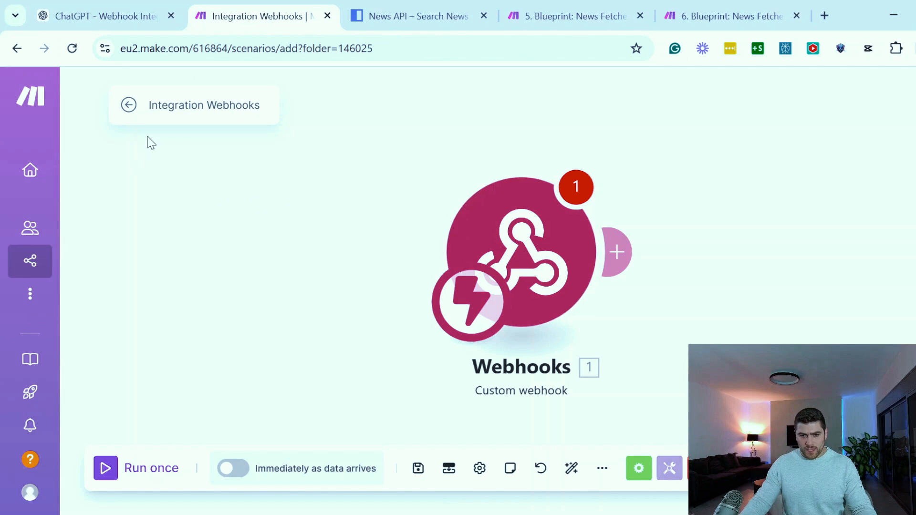
left_click(178, 105)
type("Fe")
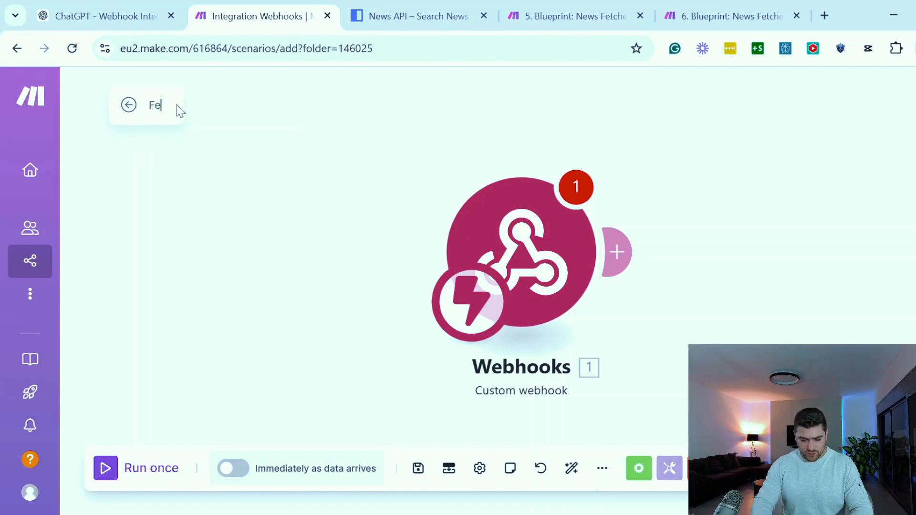
type("tch News and Save ")
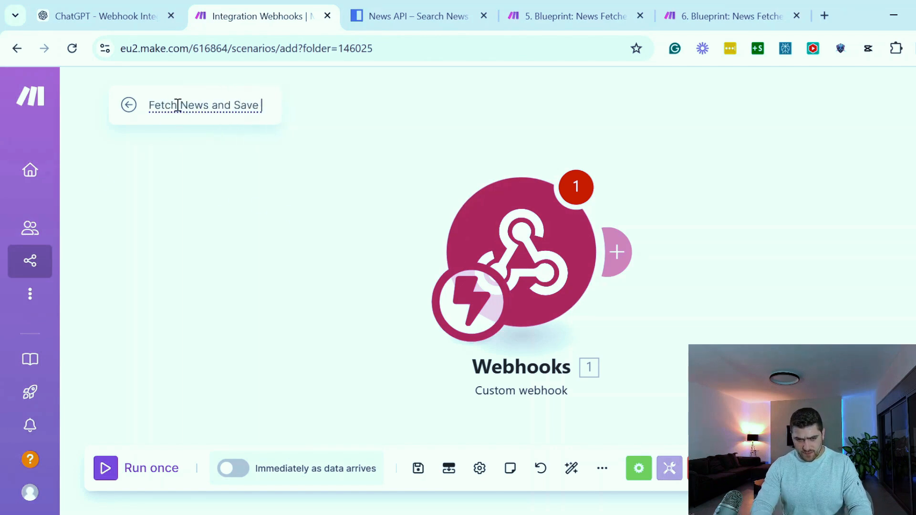
type("to Sheets")
key("Return")
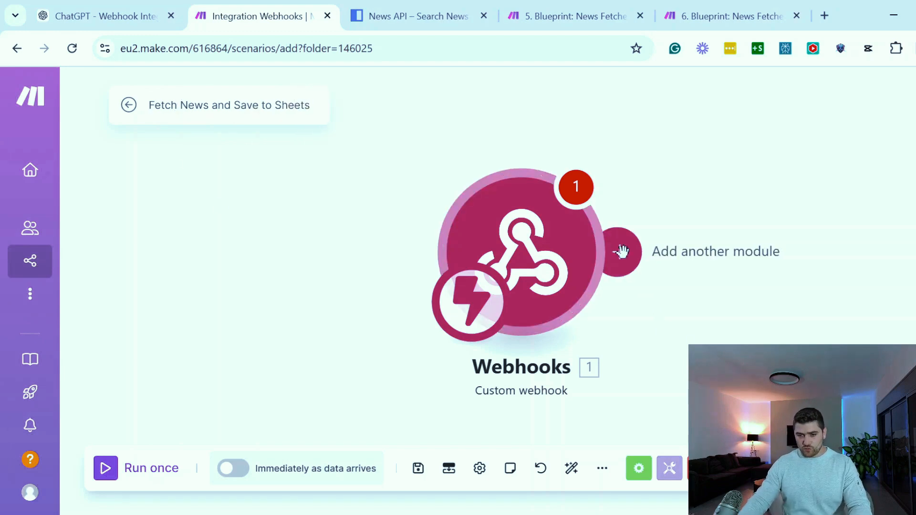
Add an HTTP Make a request module after the Webhooks module
left_click(620, 251)
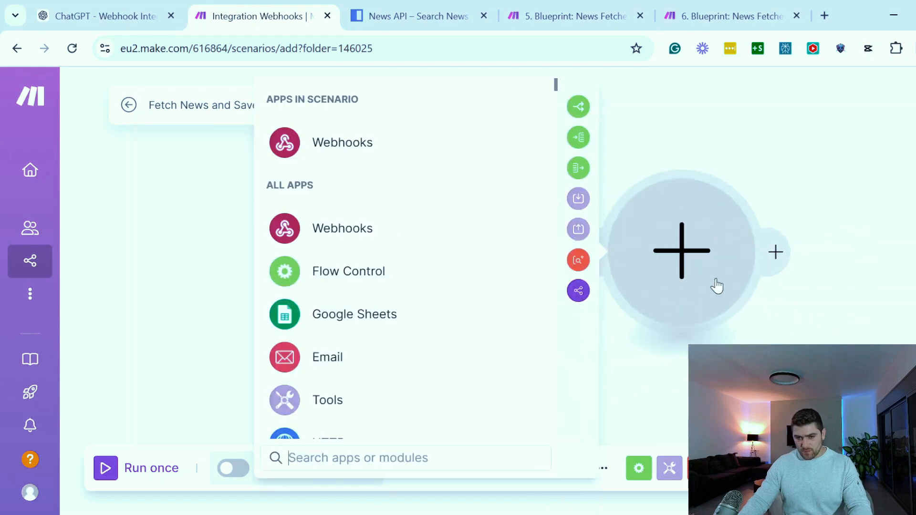
type("http")
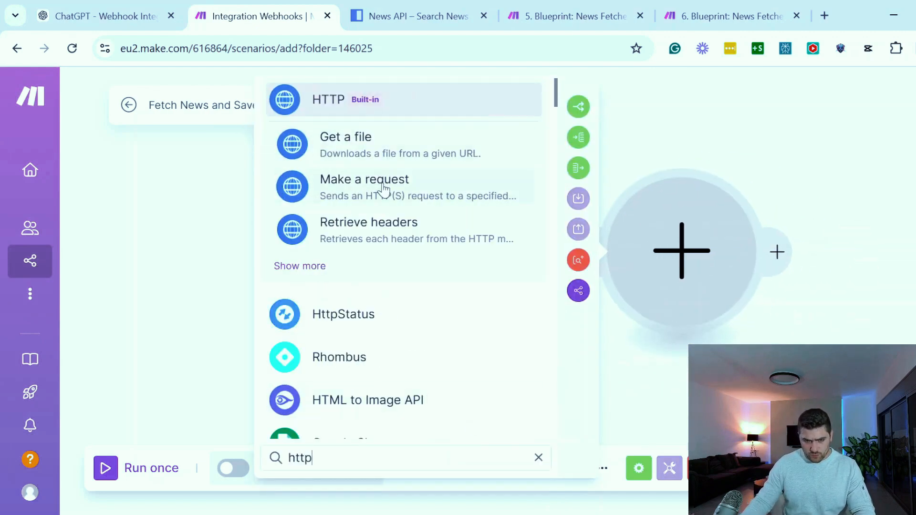
left_click(384, 189)
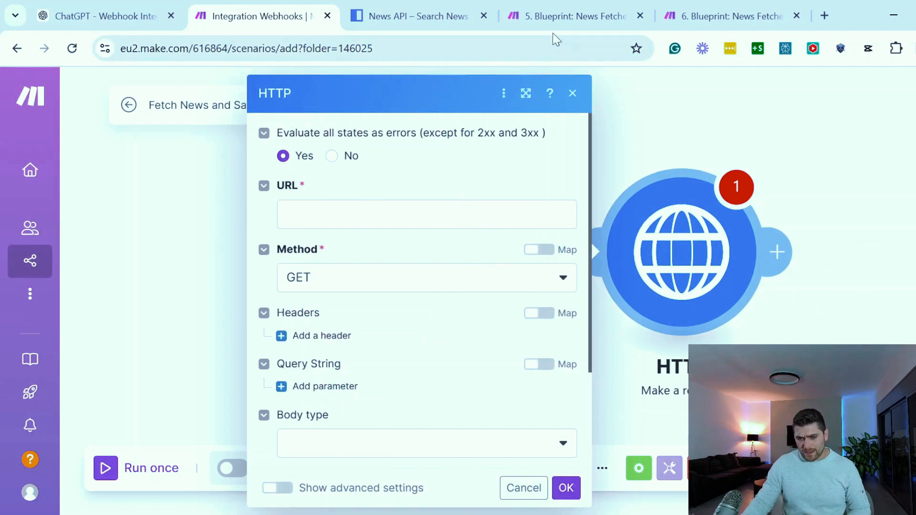
Copy the News API request URL, including its API key, from the News Fetcher blueprint's HTTP module into the new HTTP module's URL
left_click(563, 19)
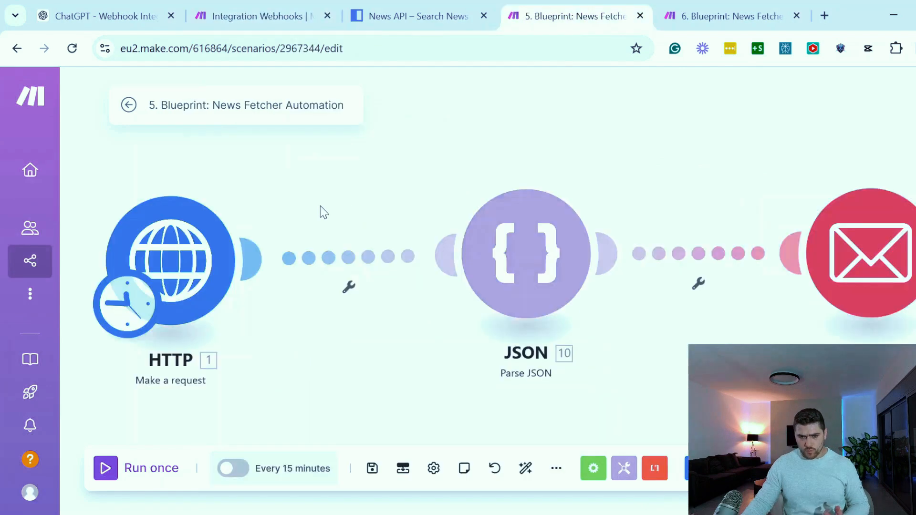
left_click(210, 260)
left_click(377, 241)
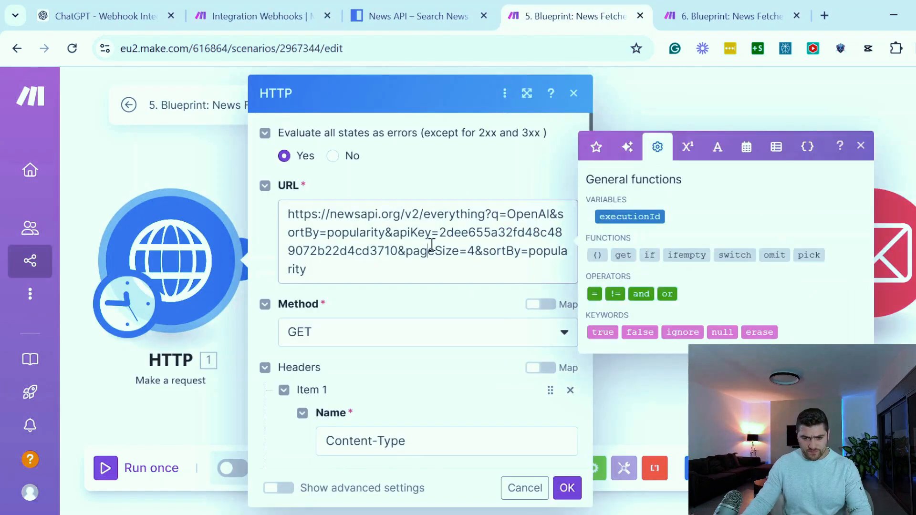
key("ctrl+a")
key("ctrl+c")
left_click(256, 26)
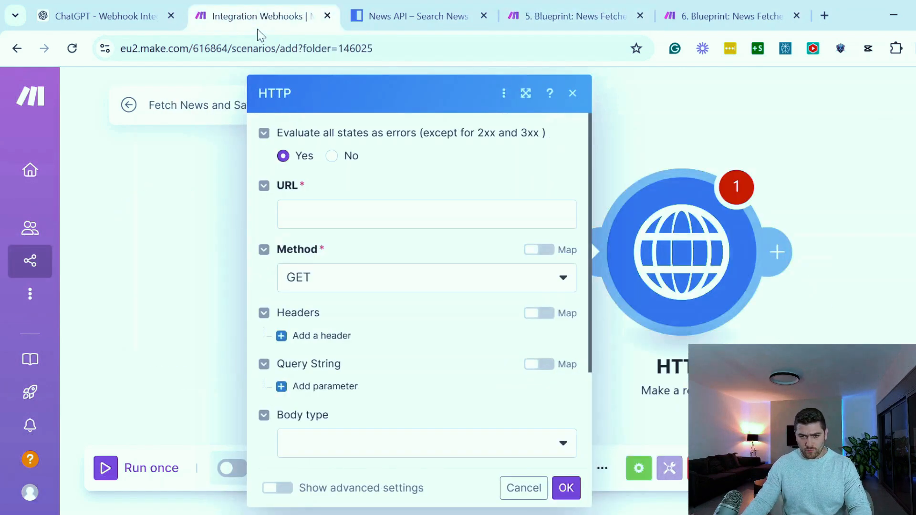
left_click(357, 221)
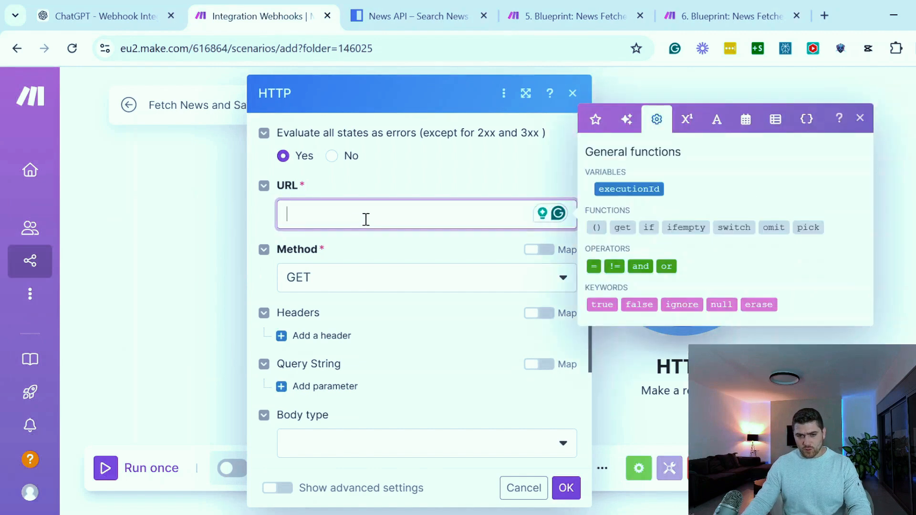
key("ctrl+v")
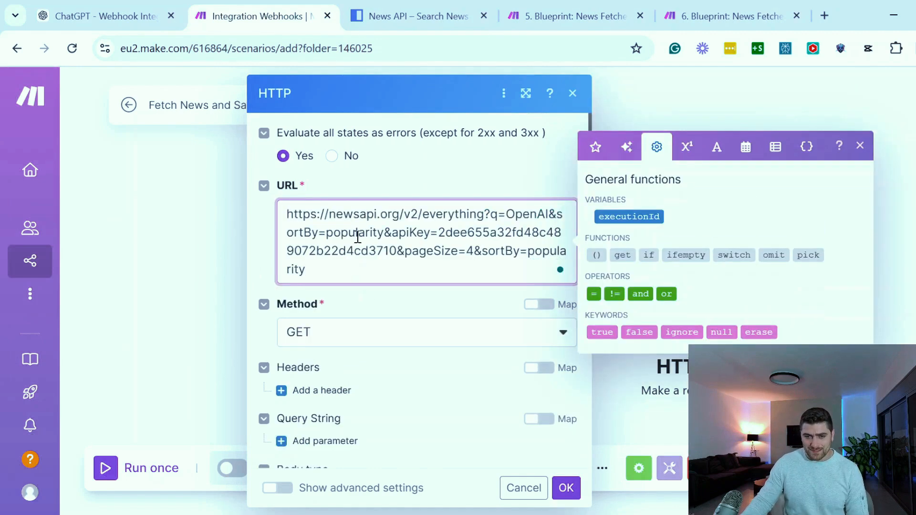
Check the News API homepage, then examine the request URL's base address, endpoint, search query, API key and page size parameters
left_click(404, 21)
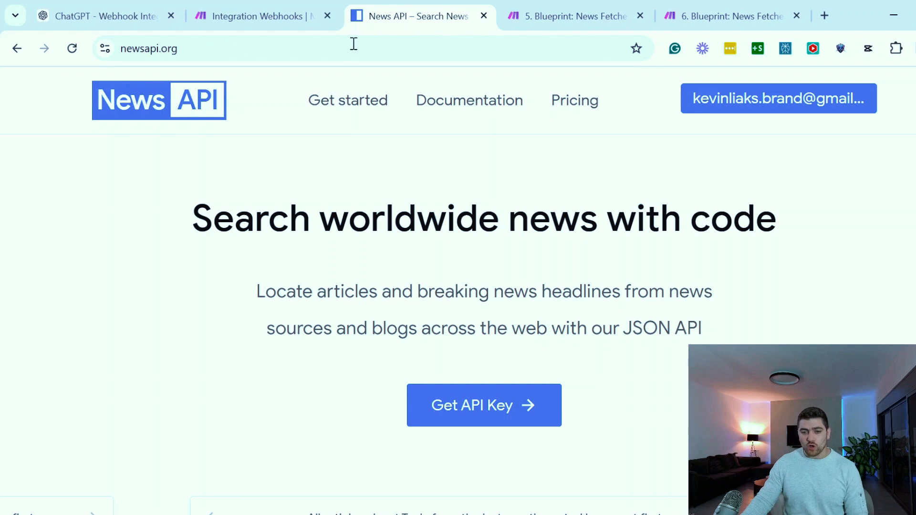
left_click(305, 21)
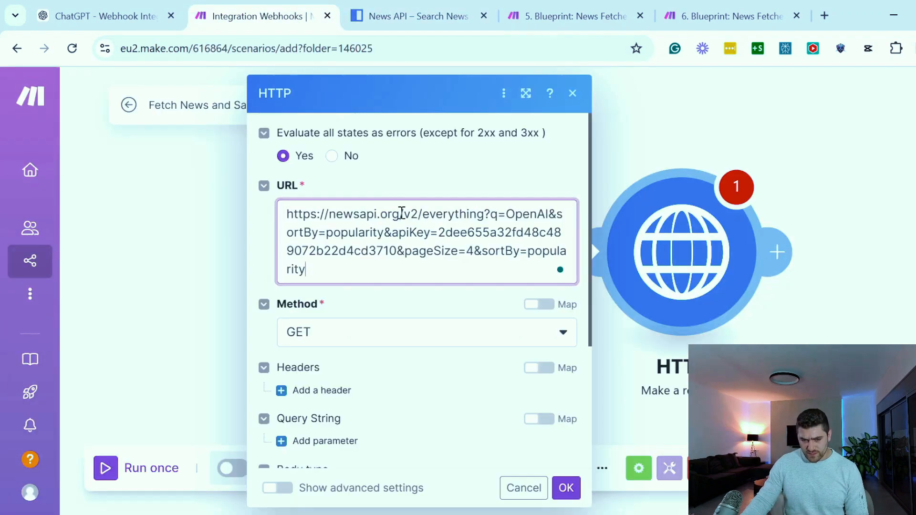
left_click_drag(400, 214, 282, 210)
left_click_drag(484, 214, 423, 215)
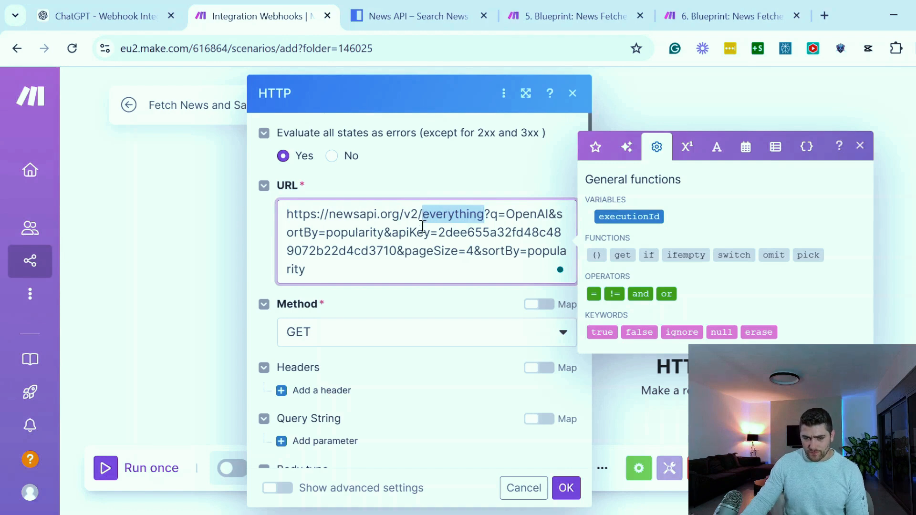
left_click(483, 219)
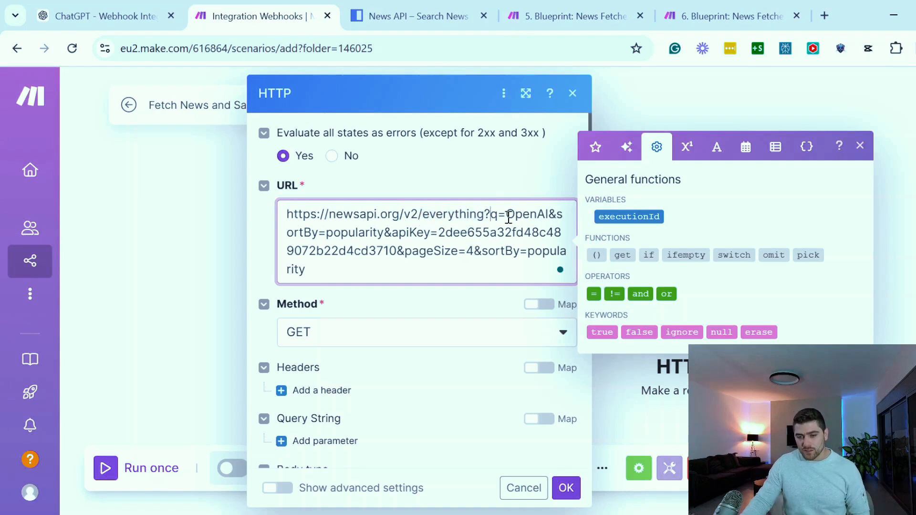
left_click_drag(505, 215, 549, 215)
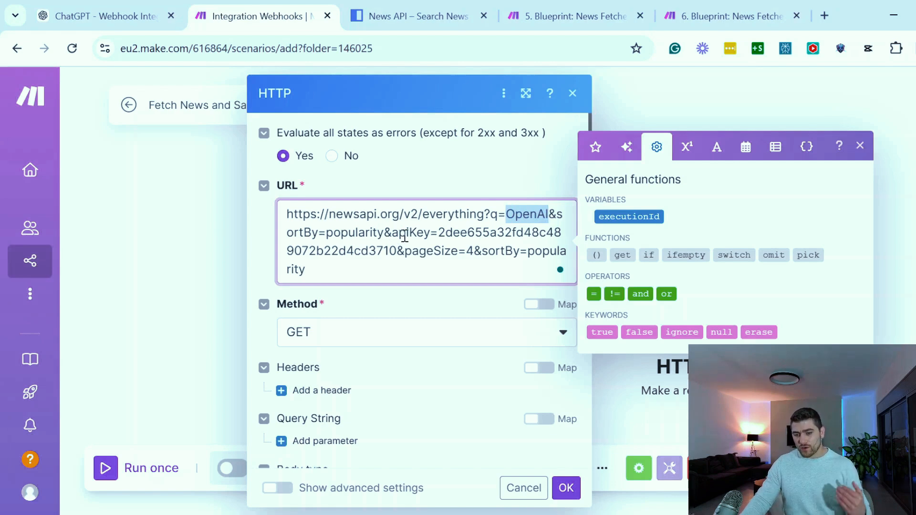
left_click_drag(438, 233, 514, 232)
left_click(438, 232)
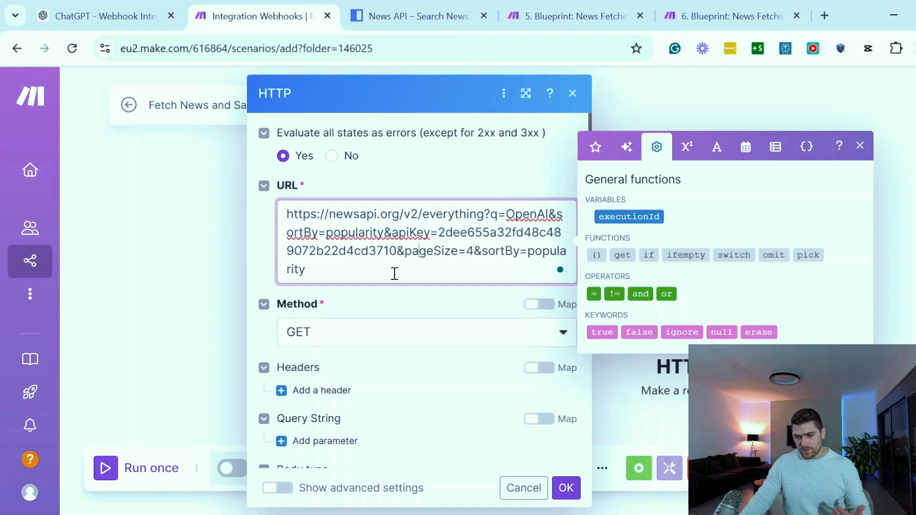
left_click_drag(406, 251, 467, 252)
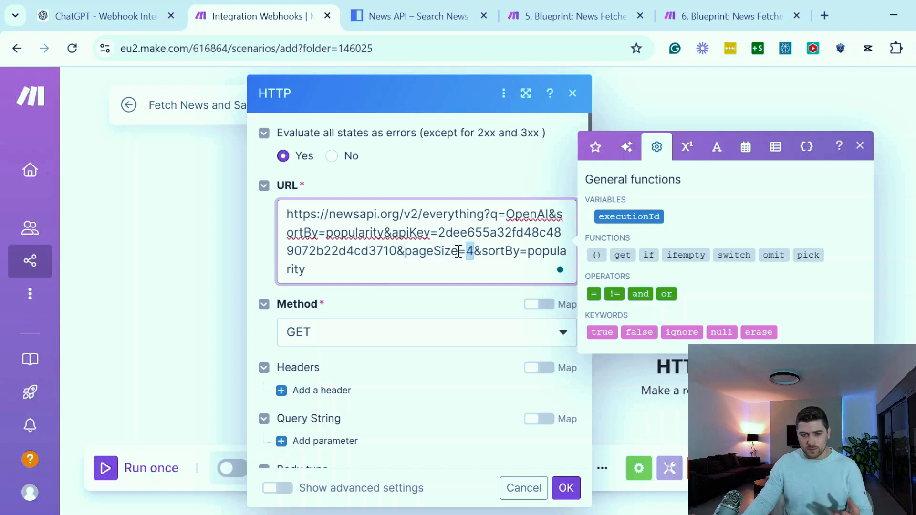
left_click(458, 251)
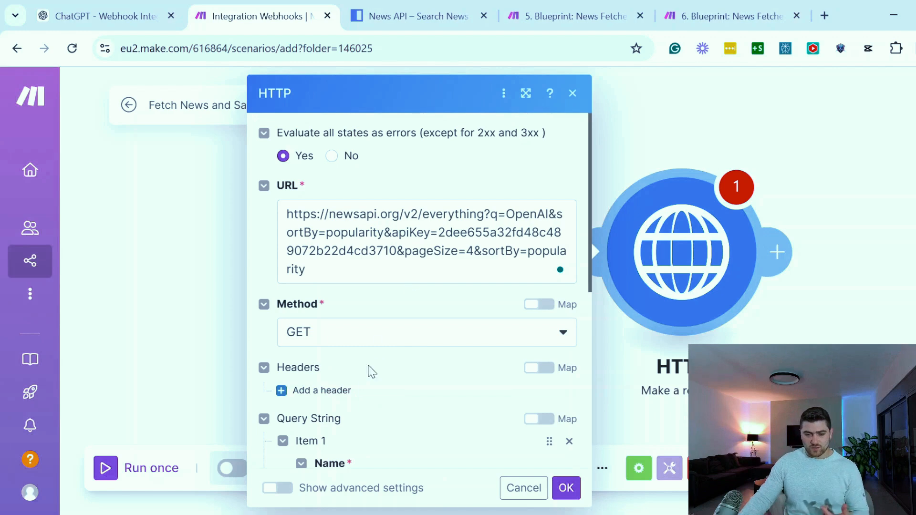
Check the blueprint's query string and name the new HTTP module's query parameter from
scroll(372, 372, "down", 2)
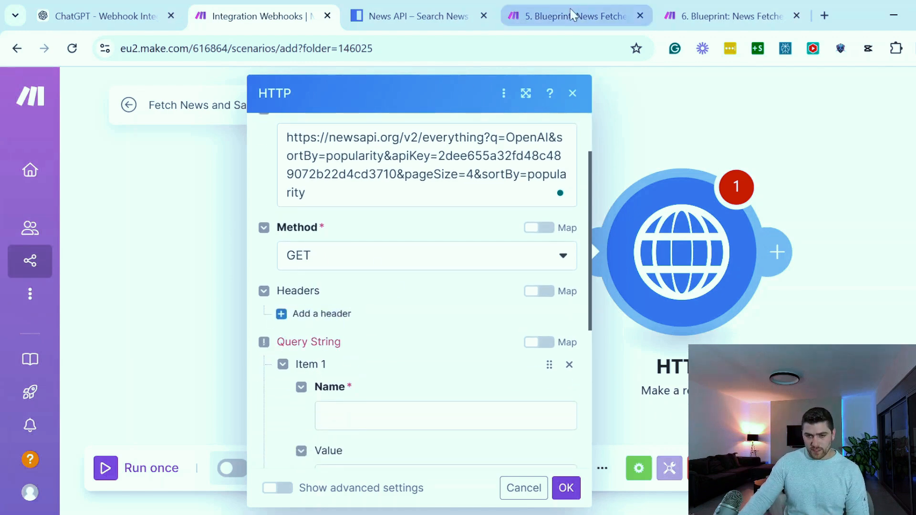
left_click(572, 15)
scroll(429, 322, "down", 4)
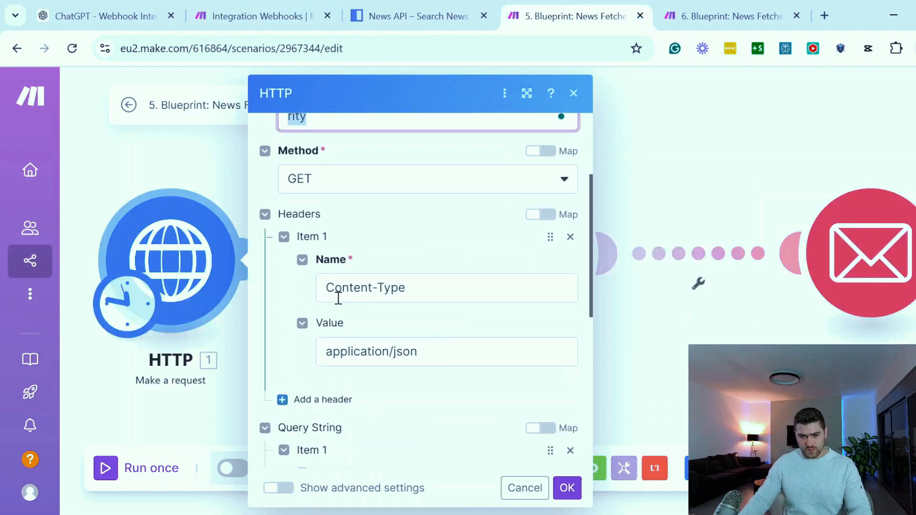
scroll(338, 298, "down", 4)
left_click(380, 349)
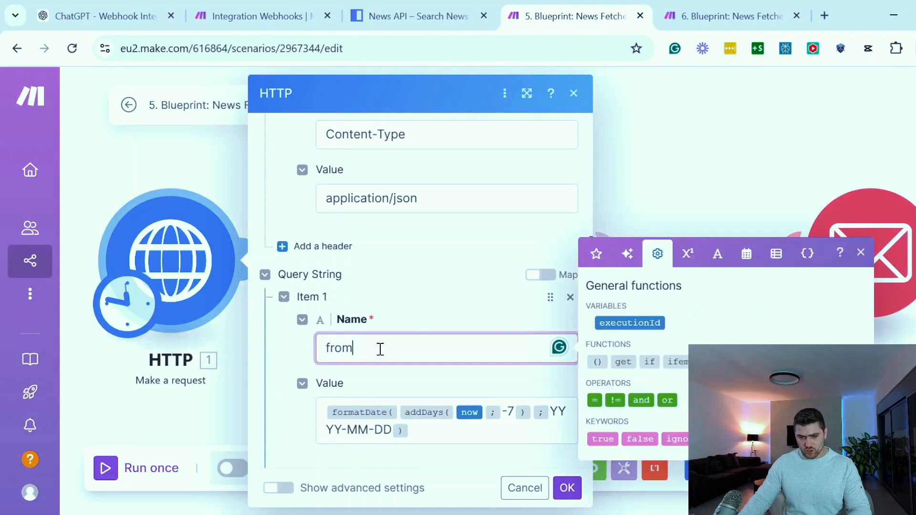
left_click(293, 10)
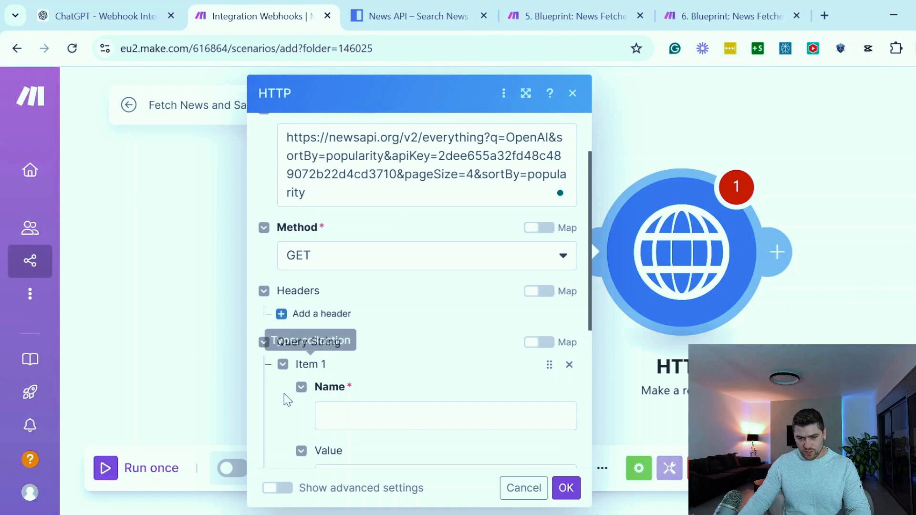
left_click(360, 421)
type("from")
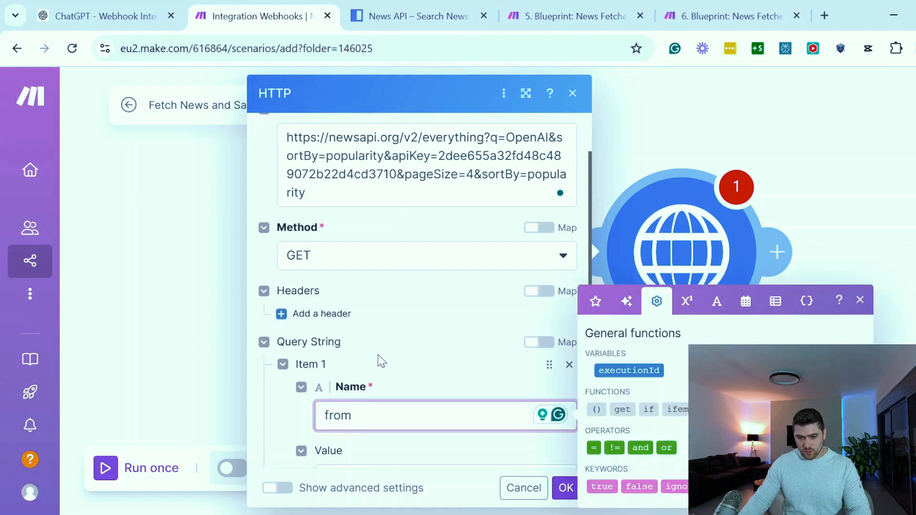
Copy the blueprint's date expression formatDate(addDays(now; -7); YYYY-MM-DD) into the value of the from query parameter
scroll(377, 368, "down", 2)
left_click(552, 14)
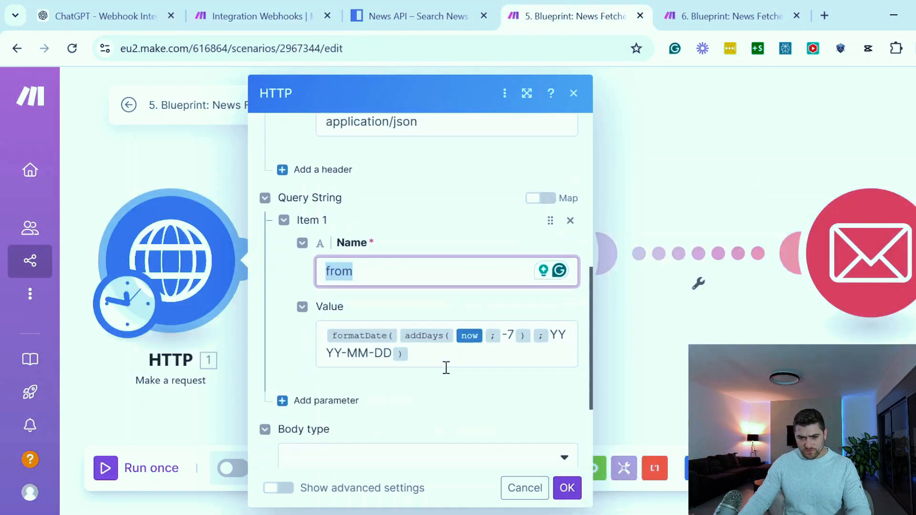
left_click(440, 361)
key("ctrl+a")
key("ctrl+c")
left_click(290, 9)
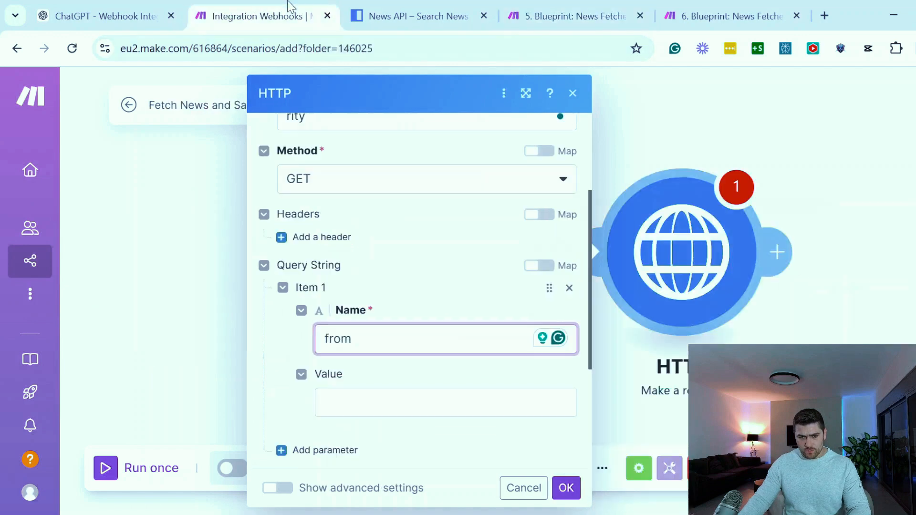
left_click(361, 413)
key("ctrl+v")
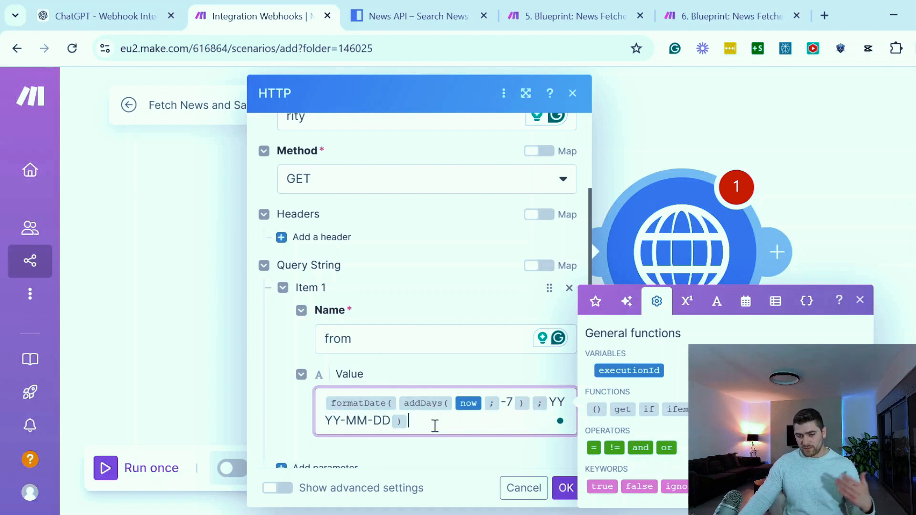
Add a header to the new HTTP request and name it Content-Type, copied from the blueprint's header
scroll(393, 351, "up", 2)
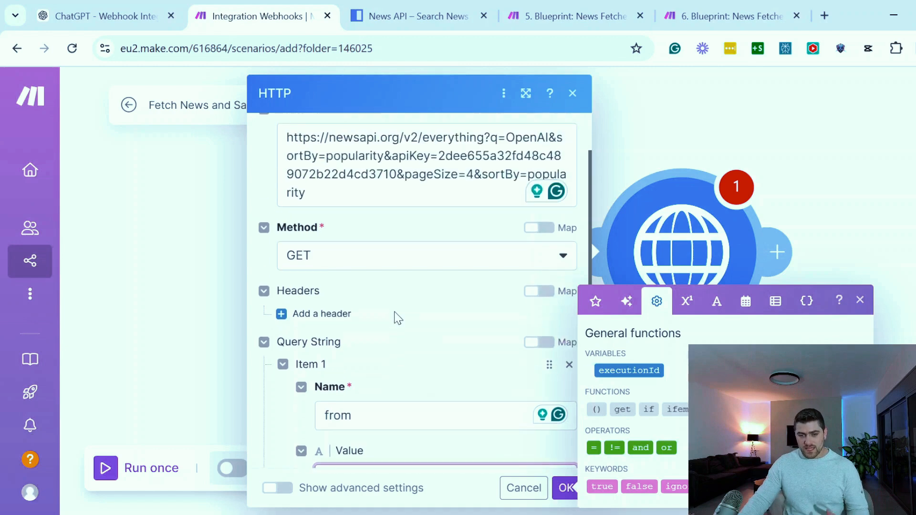
left_click(298, 324)
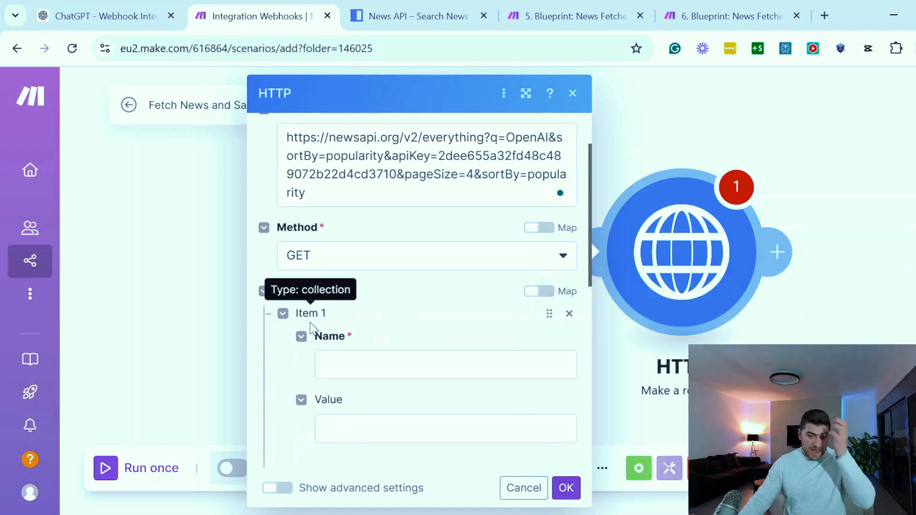
left_click(559, 20)
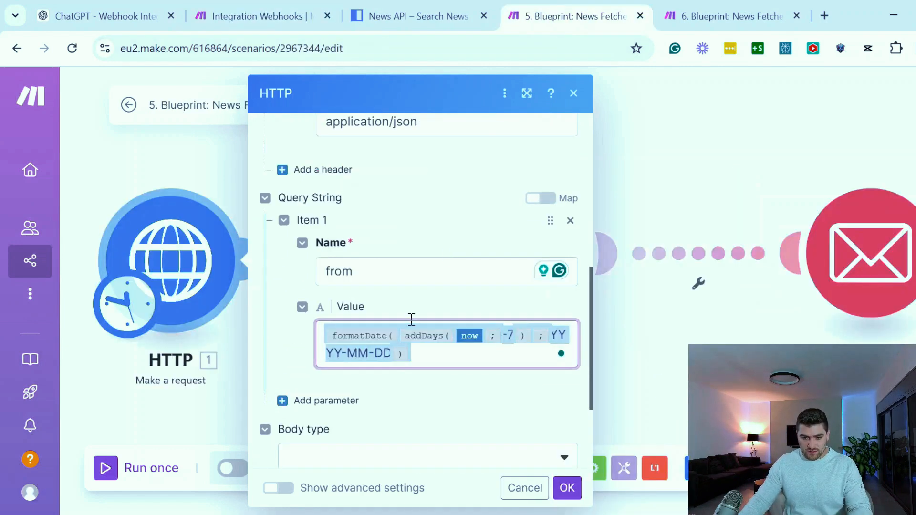
scroll(409, 321, "up", 5)
left_click(388, 289)
key("ctrl+c")
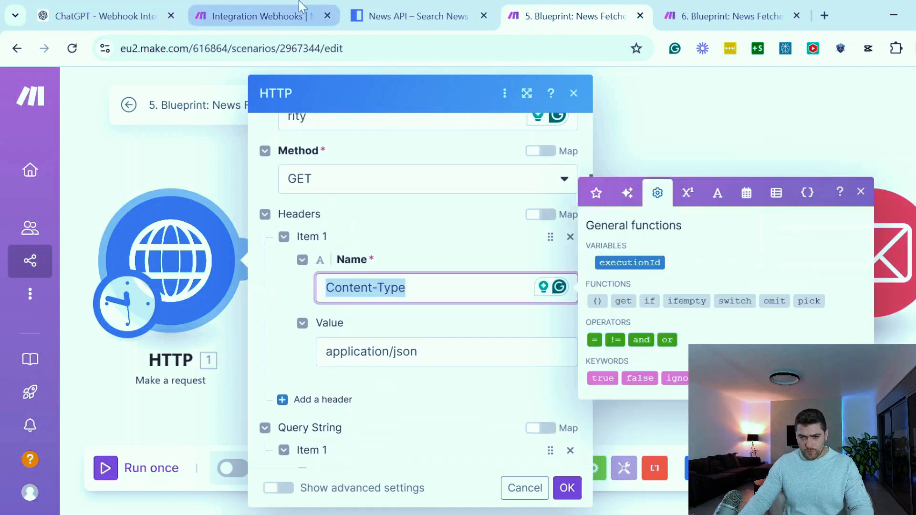
left_click(306, 15)
left_click(368, 364)
key("ctrl+v")
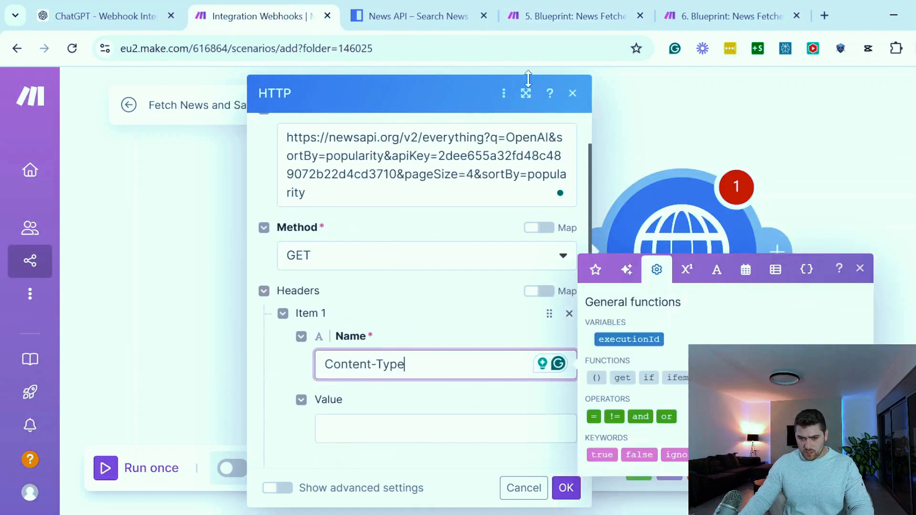
Copy application/json from the blueprint's header into the value of the new request's Content-Type header
left_click(565, 14)
left_click(431, 364)
key("ctrl+a")
key("ctrl+c")
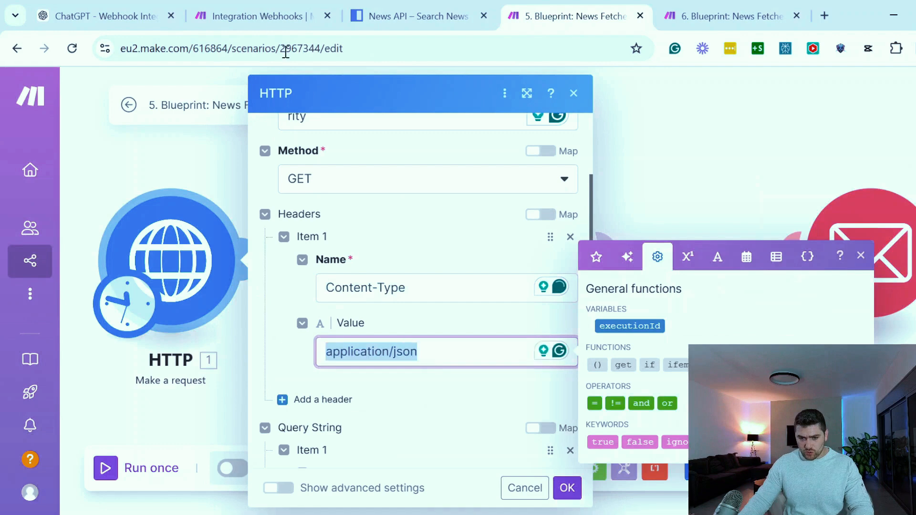
left_click(262, 16)
left_click(421, 422)
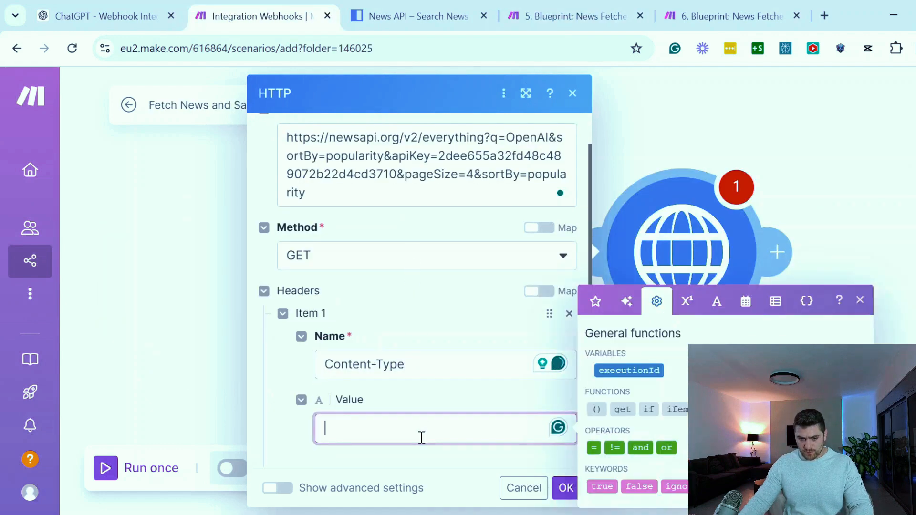
key("ctrl+v")
left_click(415, 331)
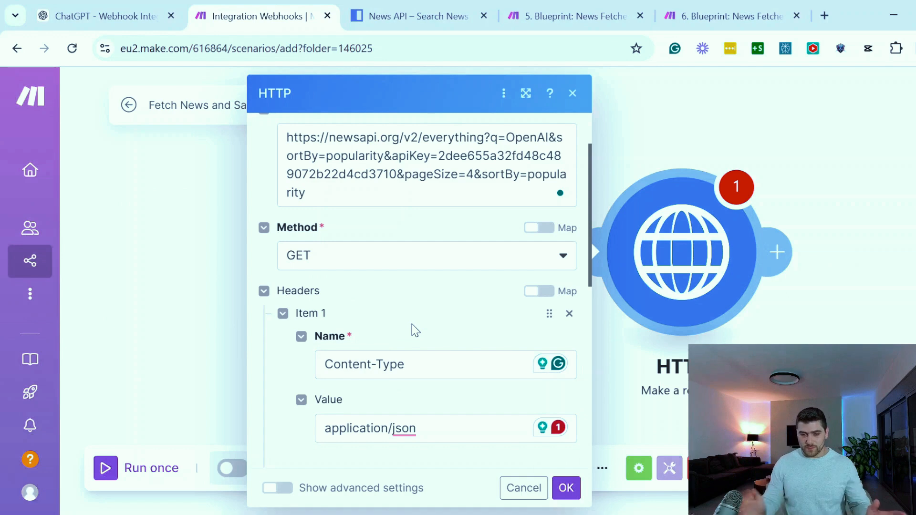
Examine the parts of the request URL: base address, everything endpoint, q search term and API key parameter
scroll(415, 331, "up", 2)
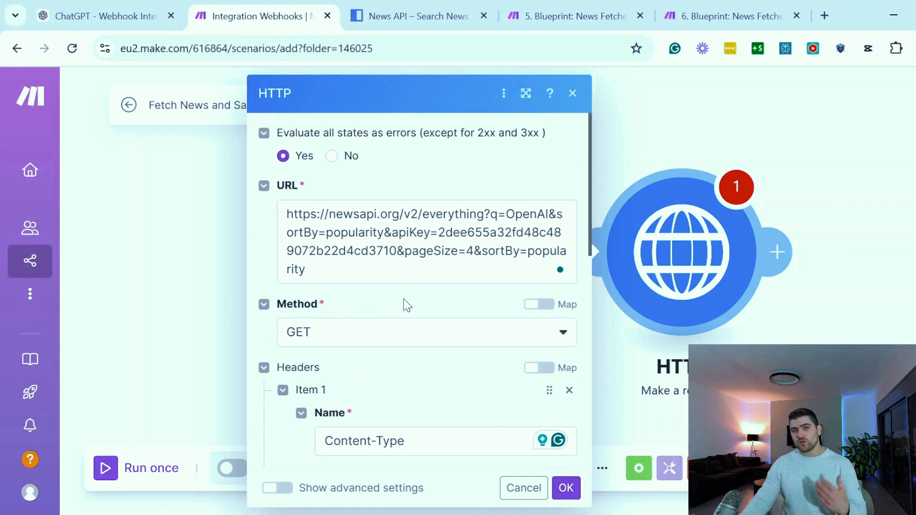
left_click_drag(286, 214, 404, 203)
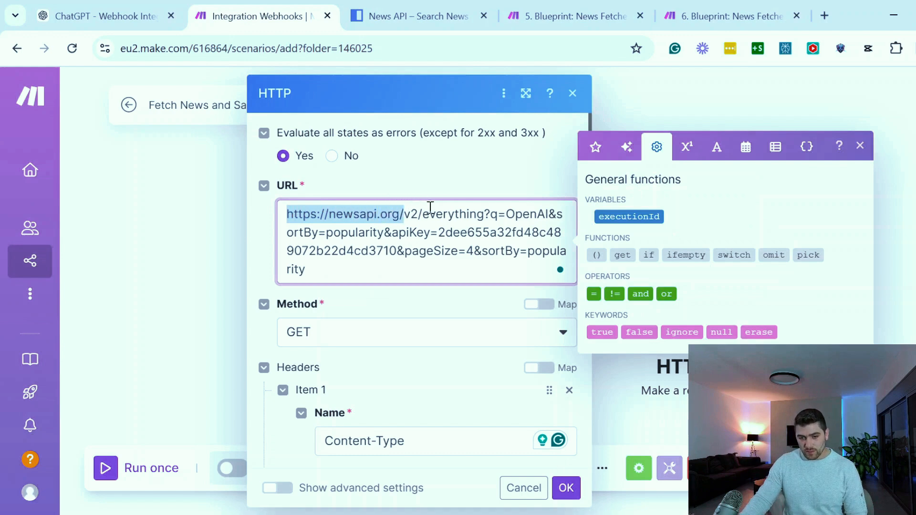
left_click_drag(485, 214, 287, 215)
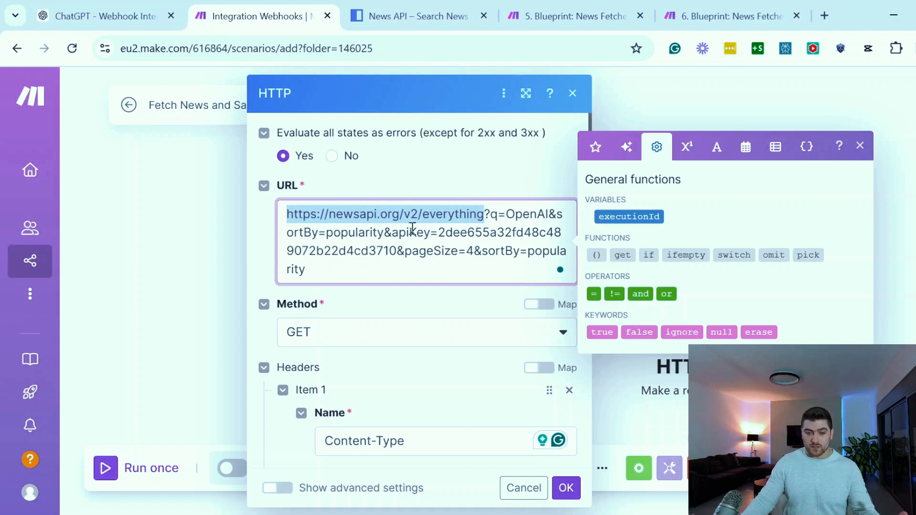
left_click(403, 216)
left_click_drag(489, 215, 253, 220)
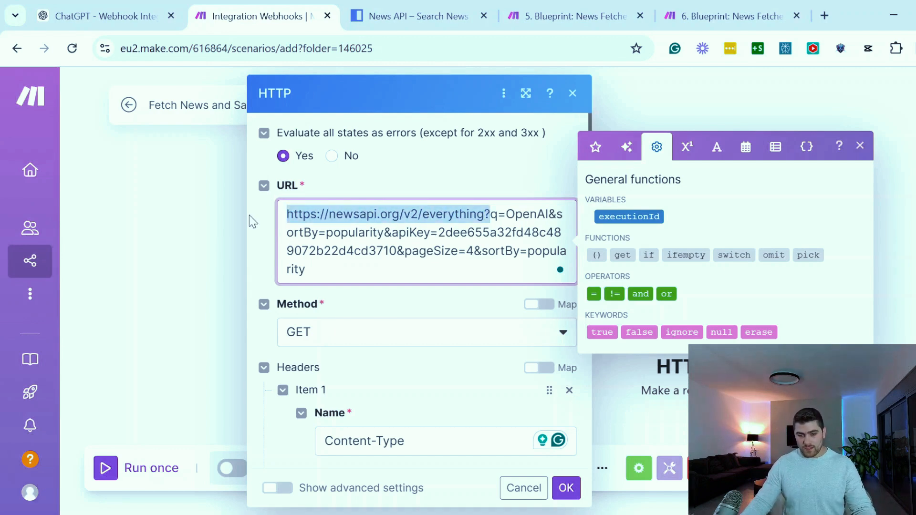
left_click(490, 233)
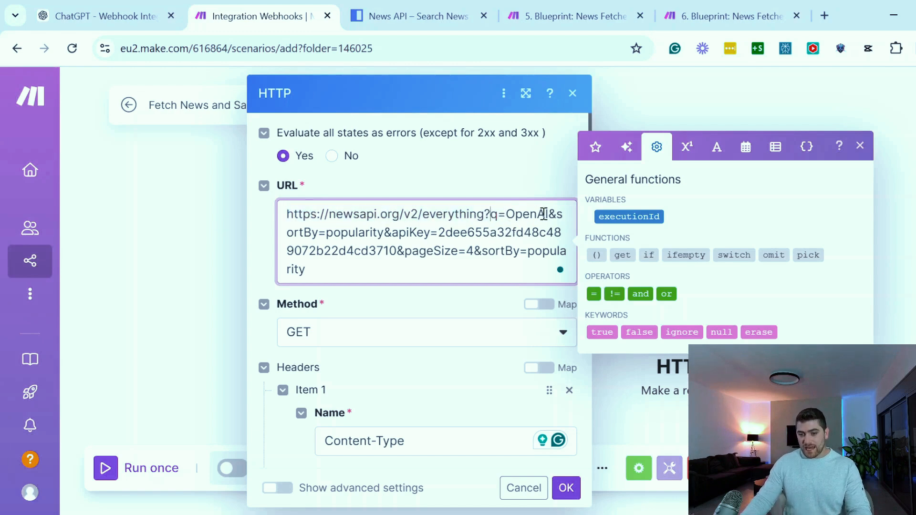
left_click_drag(546, 215, 511, 216)
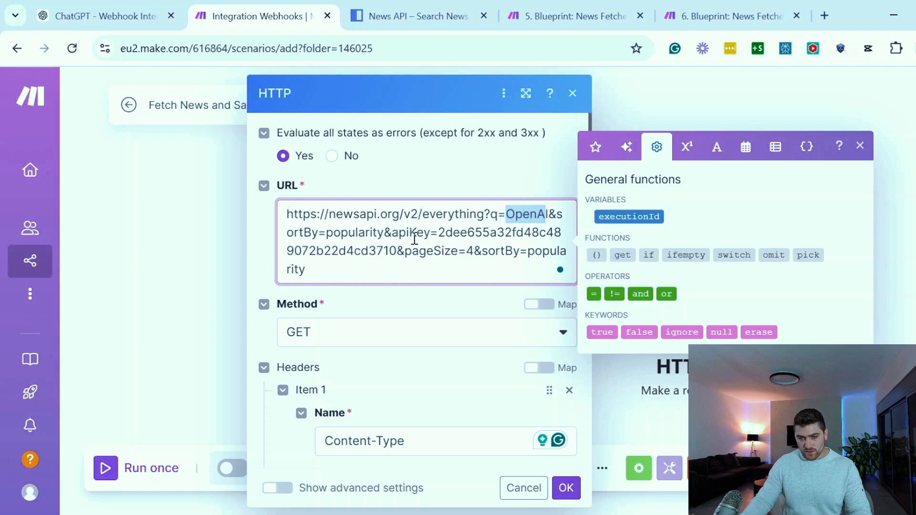
left_click_drag(439, 231, 476, 231)
left_click(363, 250)
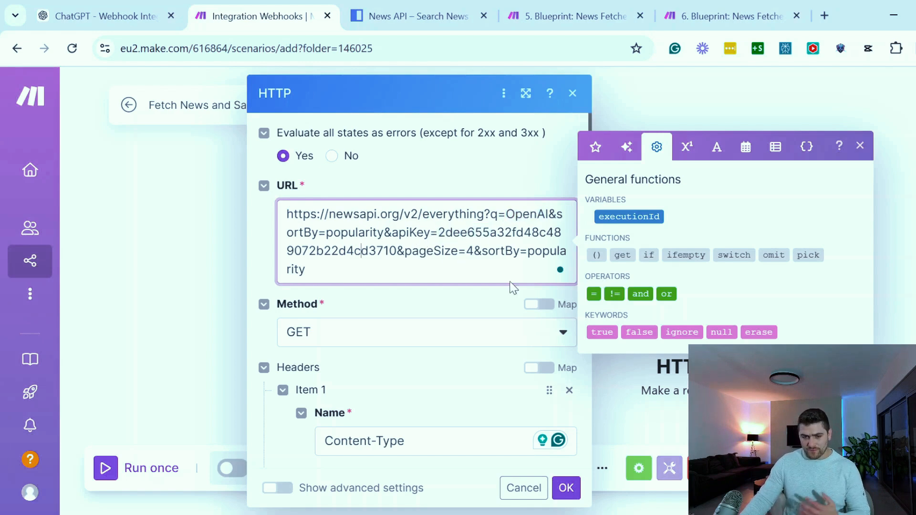
Review the HTTP request's from query parameter and its Content-Type header value
scroll(465, 272, "down", 4)
scroll(414, 335, "down", 6)
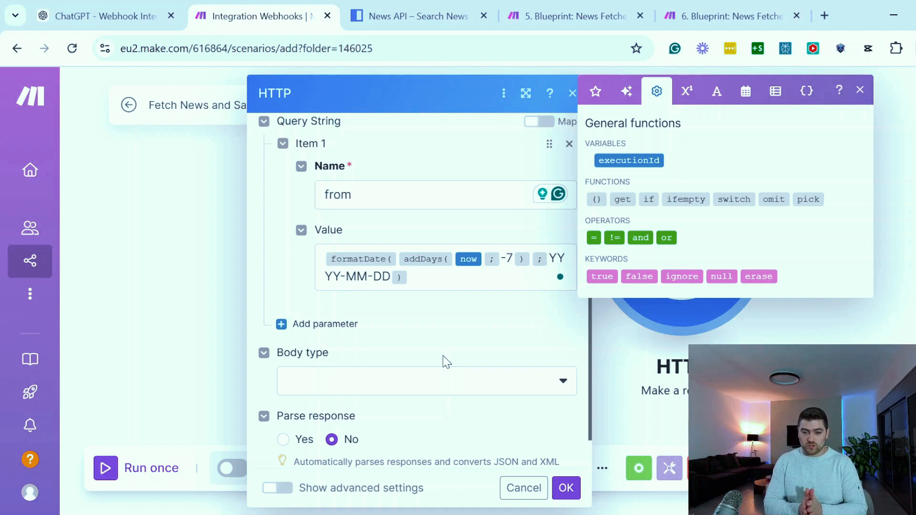
scroll(443, 356, "up", 5)
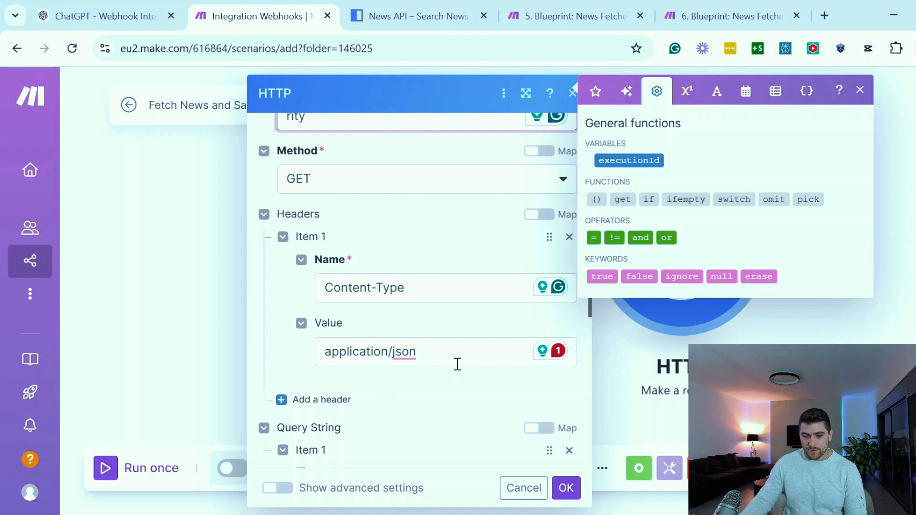
left_click_drag(458, 355, 336, 352)
left_click(373, 354)
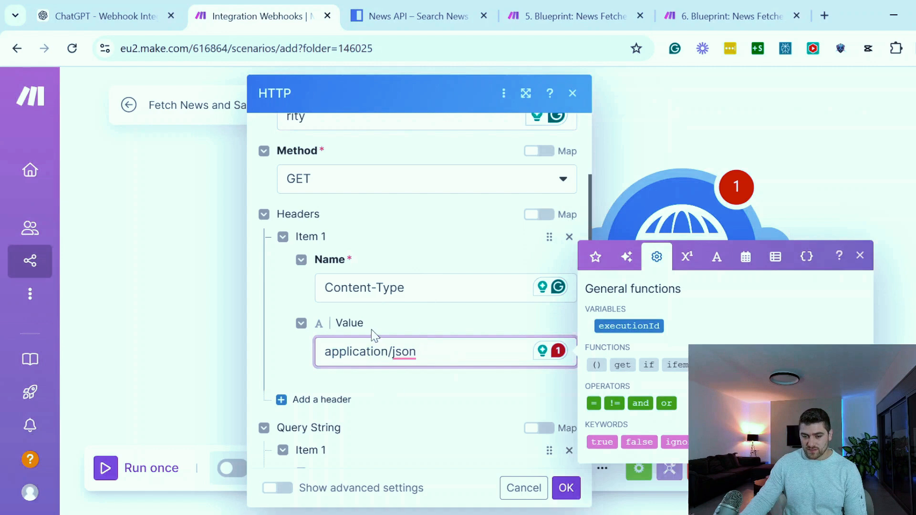
scroll(287, 351, "up", 3)
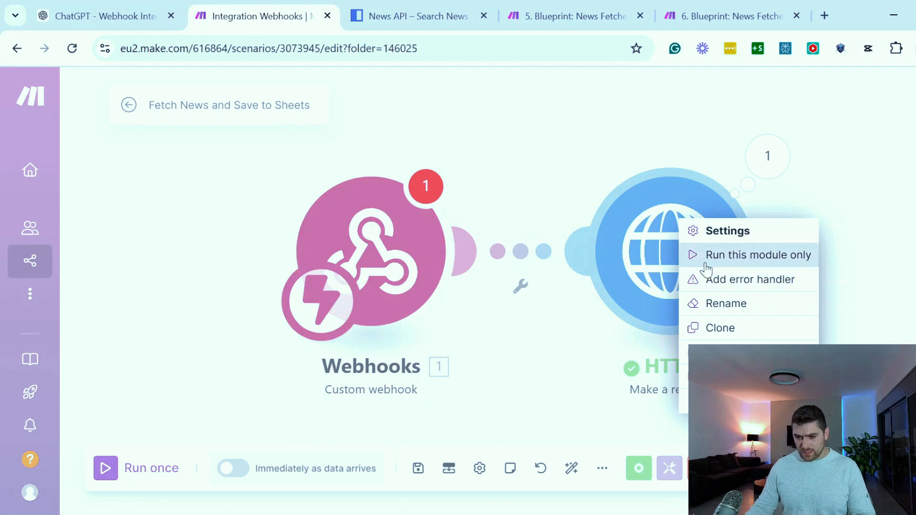
Run only the HTTP request module and expand the Data string in its output bundle
left_click(758, 260)
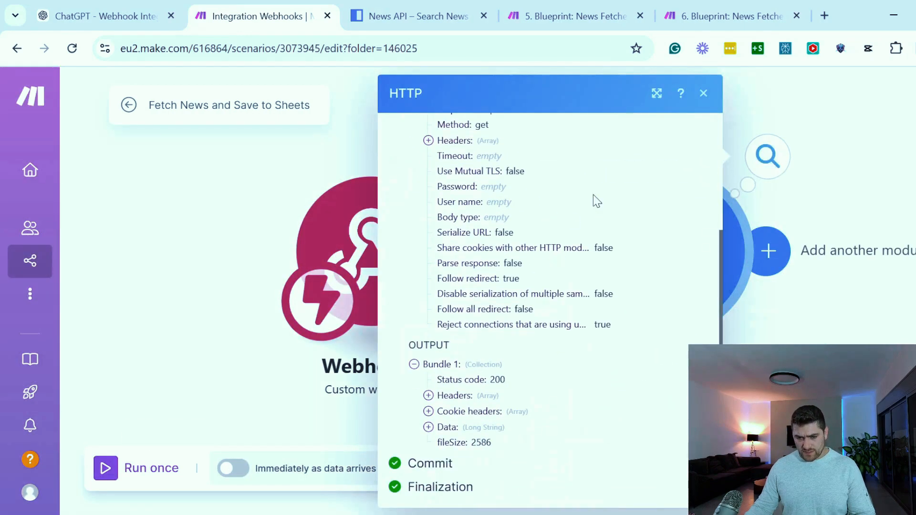
left_click(428, 428)
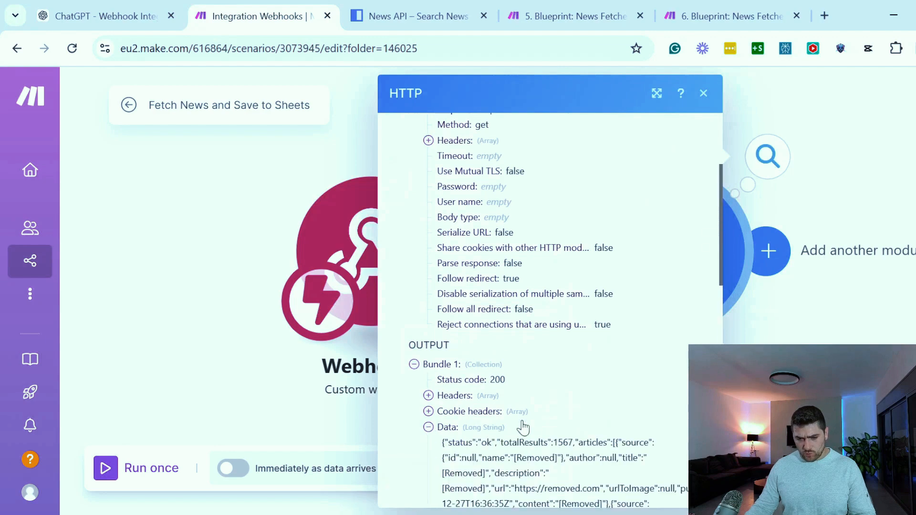
scroll(506, 397, "down", 6)
scroll(467, 256, "up", 1)
Read through the article sources, titles, descriptions and URLs in the HTTP module's output data
left_click_drag(461, 213, 576, 393)
left_click(577, 367)
scroll(577, 366, "down", 6)
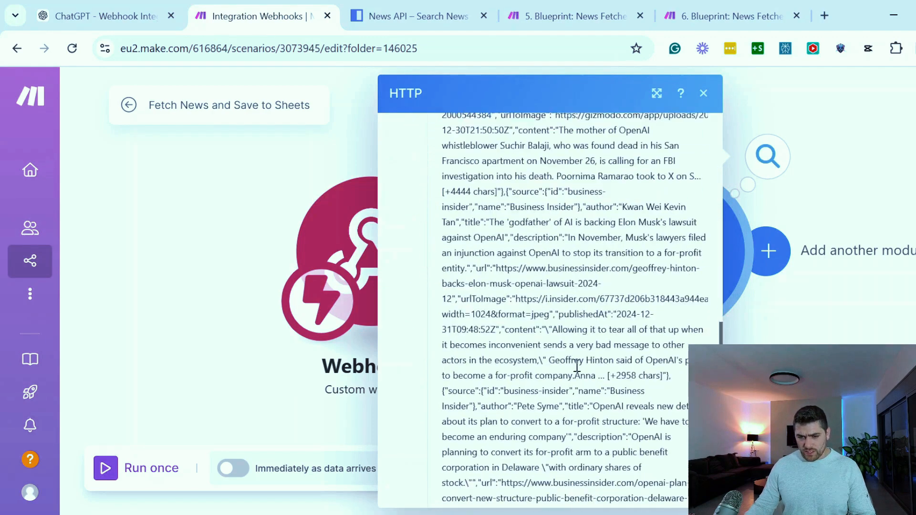
left_click_drag(496, 228, 592, 412)
scroll(599, 408, "down", 3)
scroll(604, 353, "up", 1)
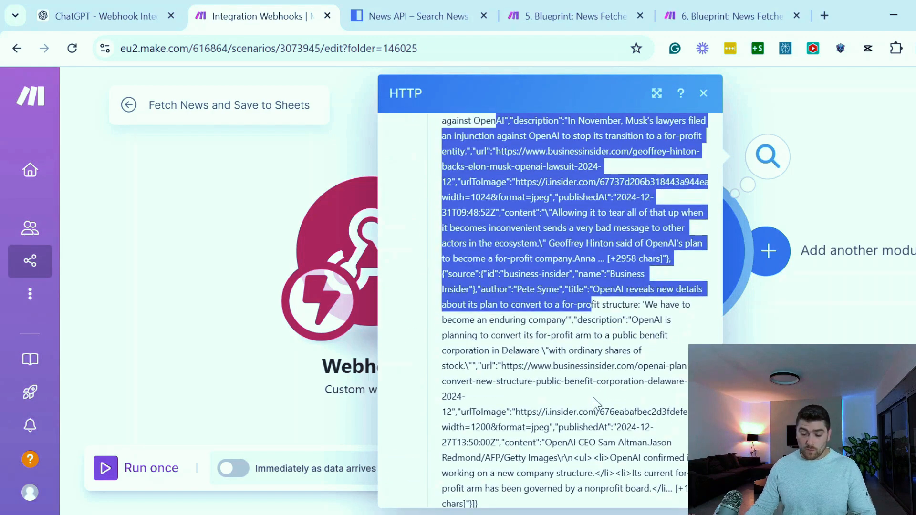
scroll(592, 391, "up", 5)
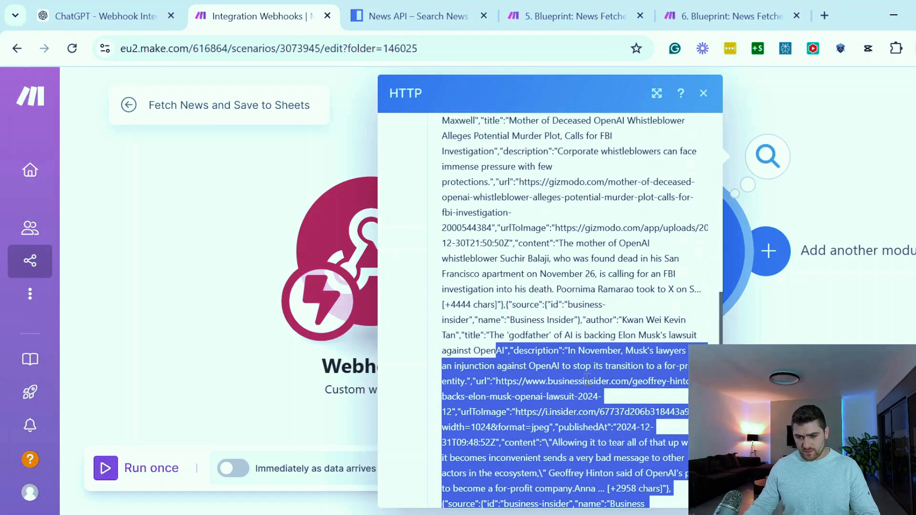
left_click(528, 316)
scroll(539, 305, "up", 3)
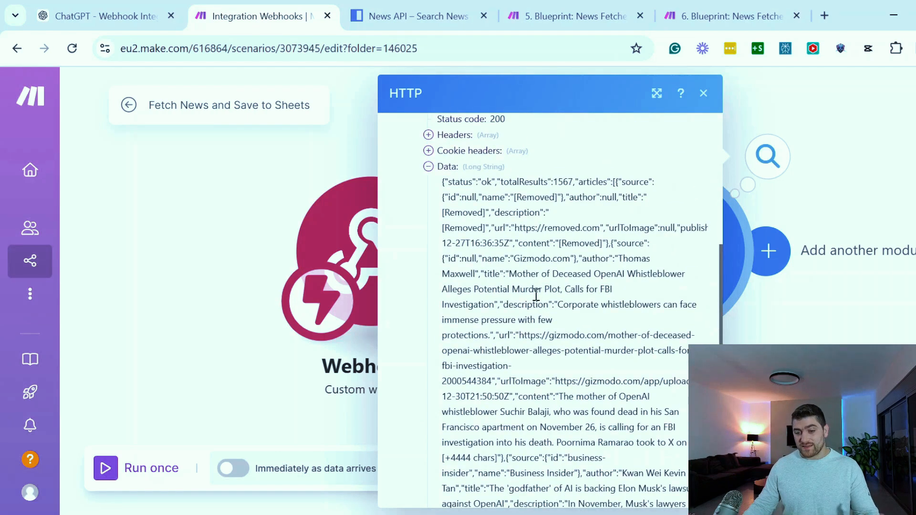
left_click(703, 94)
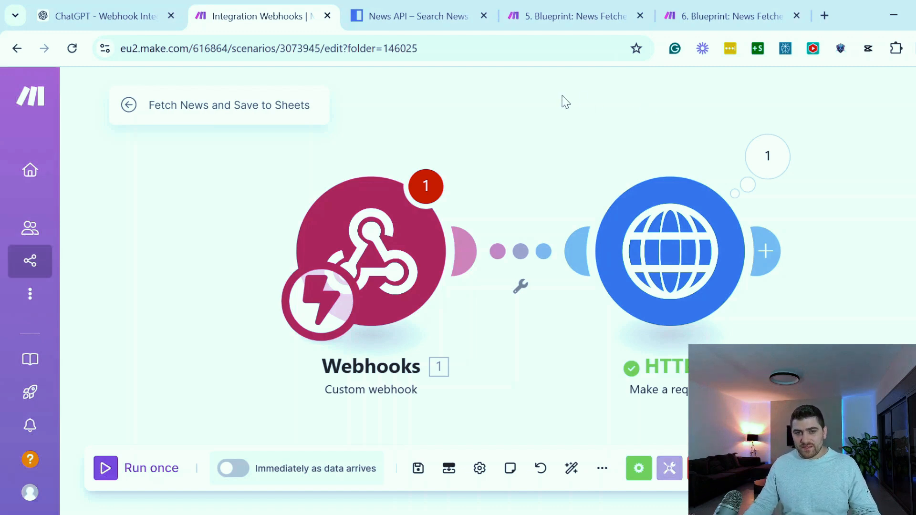
Reopen the HTTP module's run output and check the Data string through to its end
left_click(768, 156)
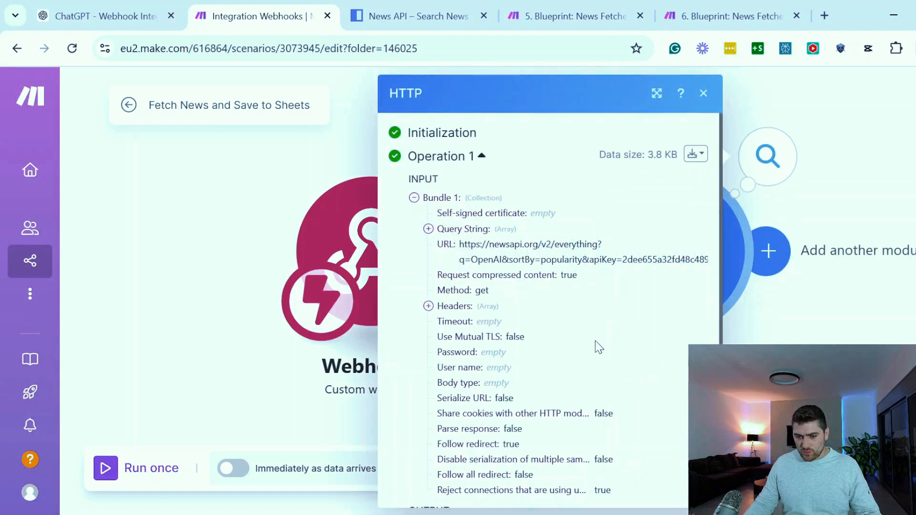
scroll(497, 368, "down", 3)
left_click(428, 427)
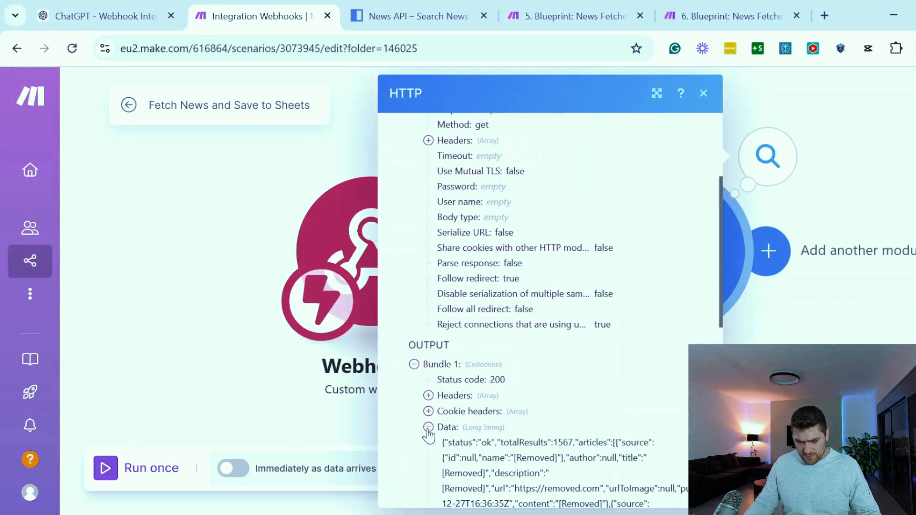
scroll(500, 361, "down", 5)
scroll(500, 362, "down", 10)
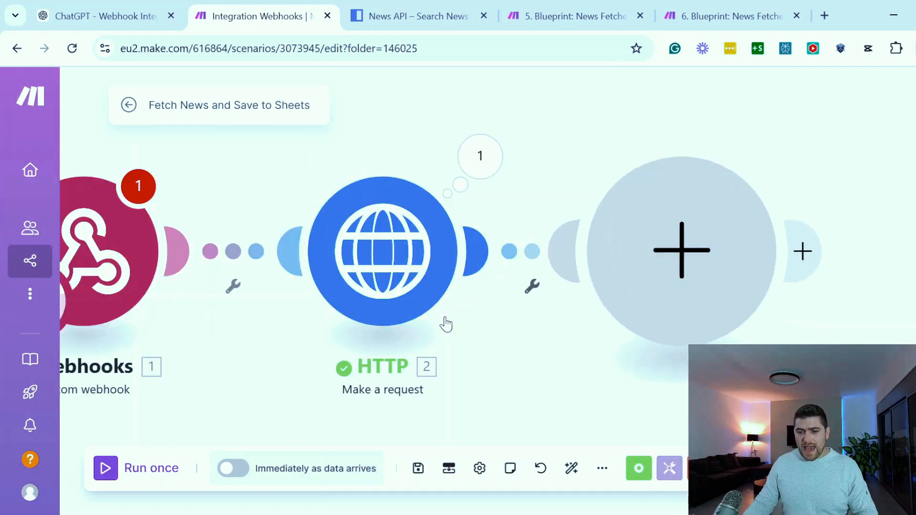
Add a Parse JSON module after the HTTP request and map the HTTP Data output as its JSON string
left_click(681, 249)
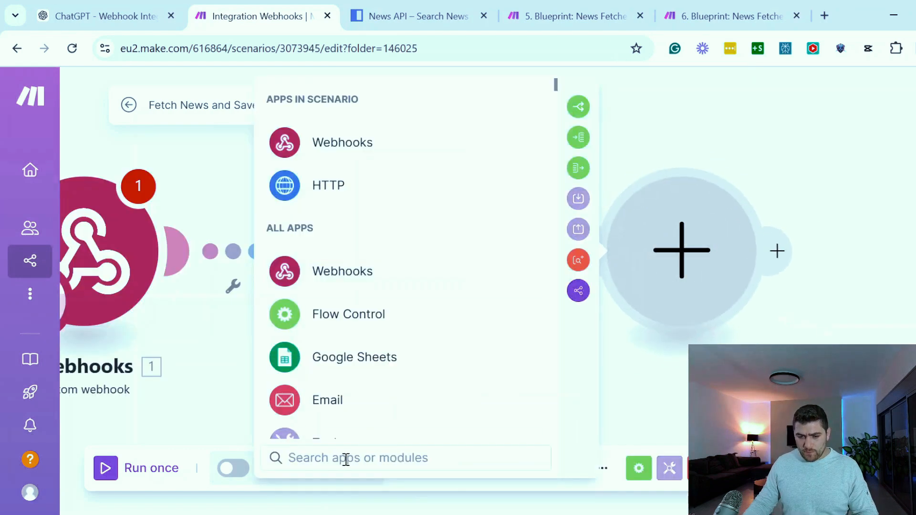
type("jason")
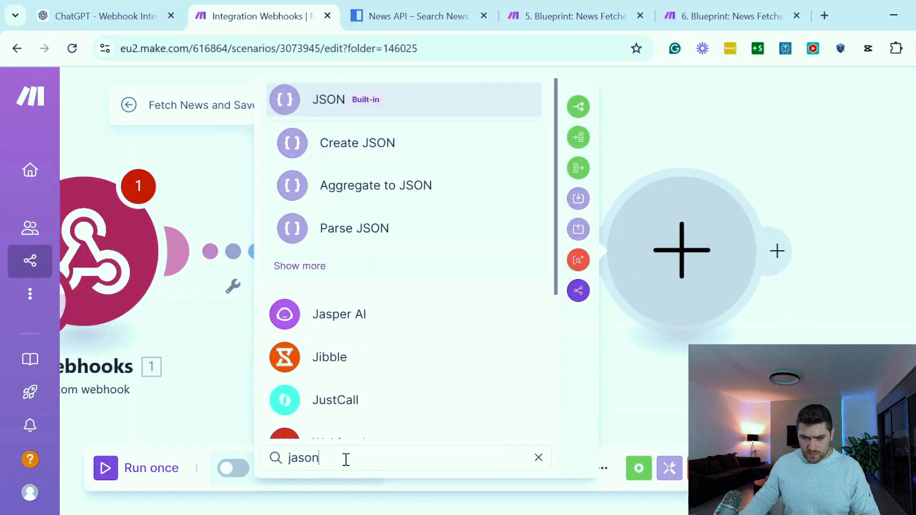
left_click(361, 236)
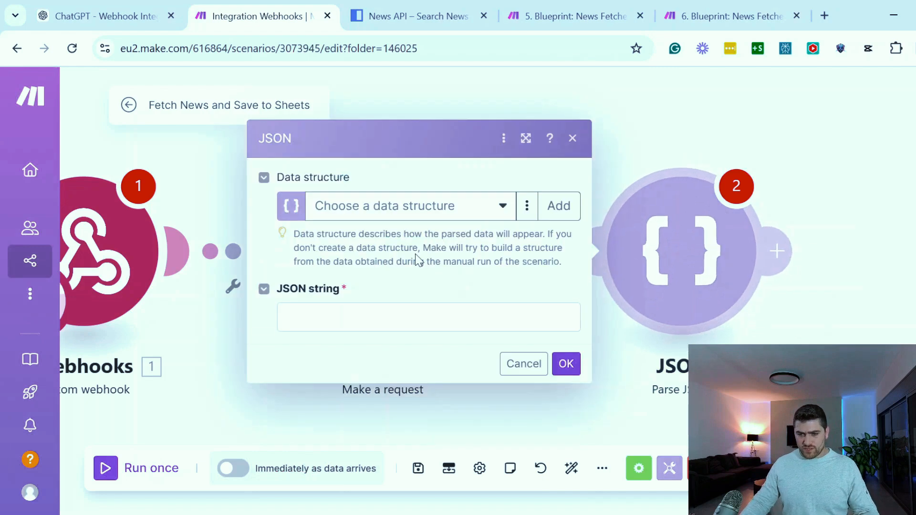
left_click(353, 318)
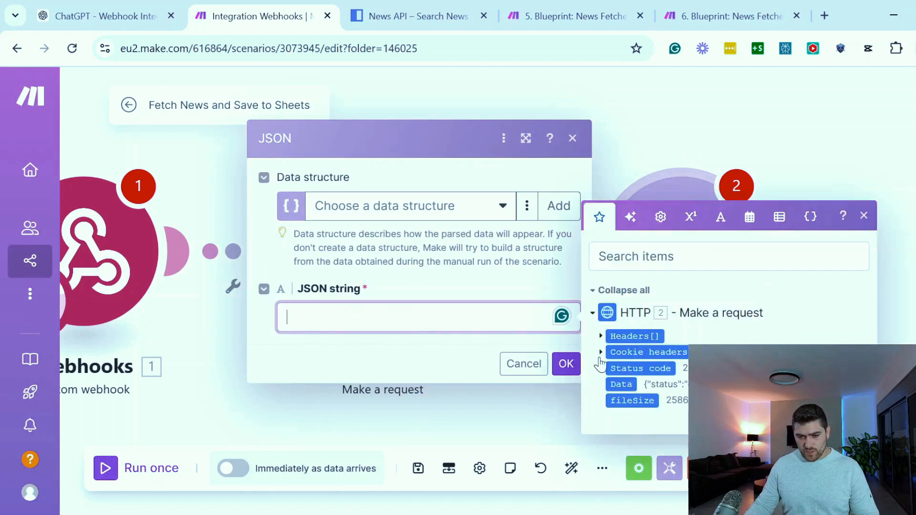
left_click(623, 385)
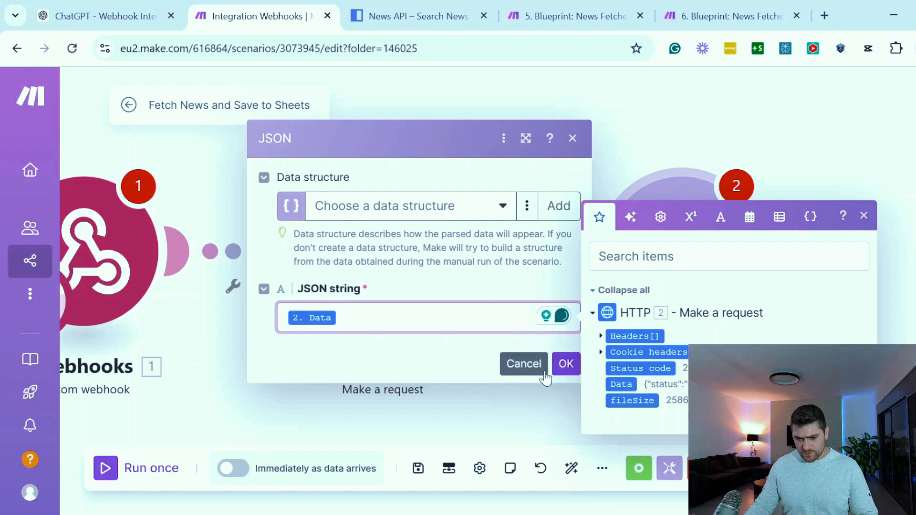
left_click(567, 367)
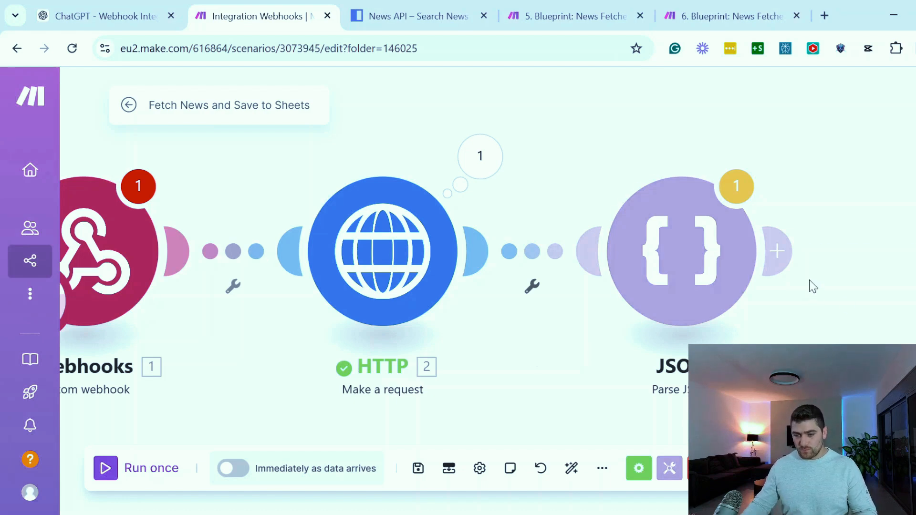
Add a Text aggregator after Parse JSON with JSON - Parse JSON [3] as source and the text lines "1. Title:", "Description:" and "URL:"
left_click(778, 252)
type("text a")
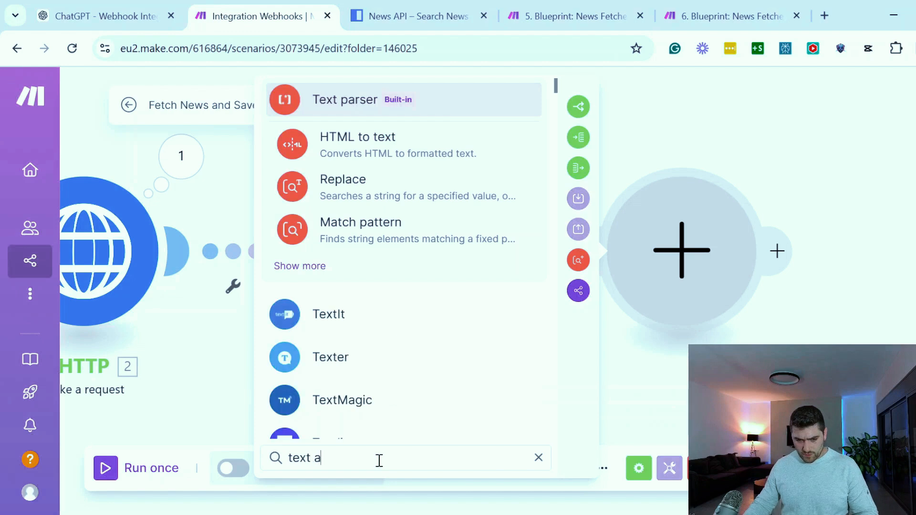
type("gg")
left_click(337, 140)
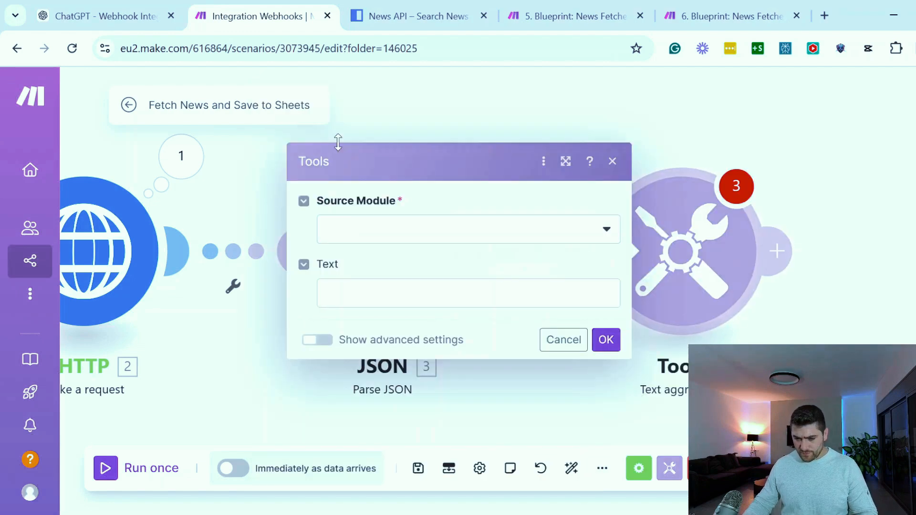
left_click(388, 229)
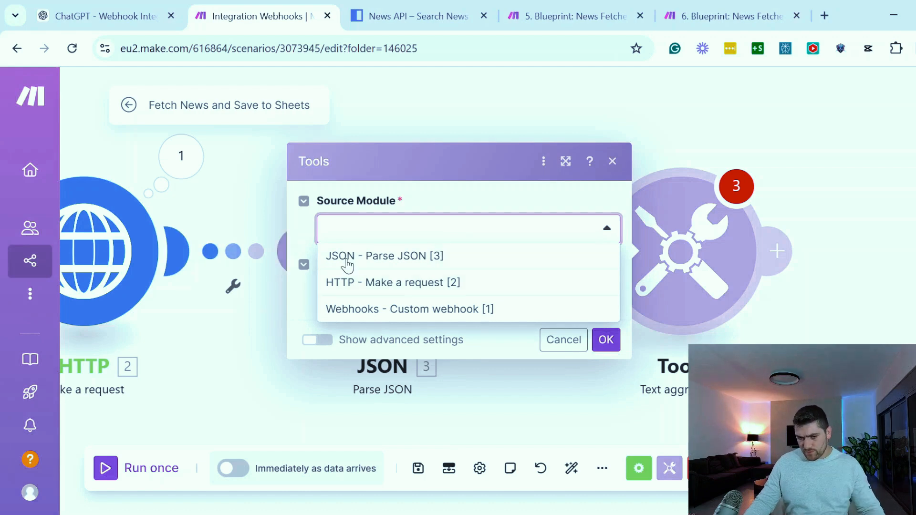
left_click(387, 260)
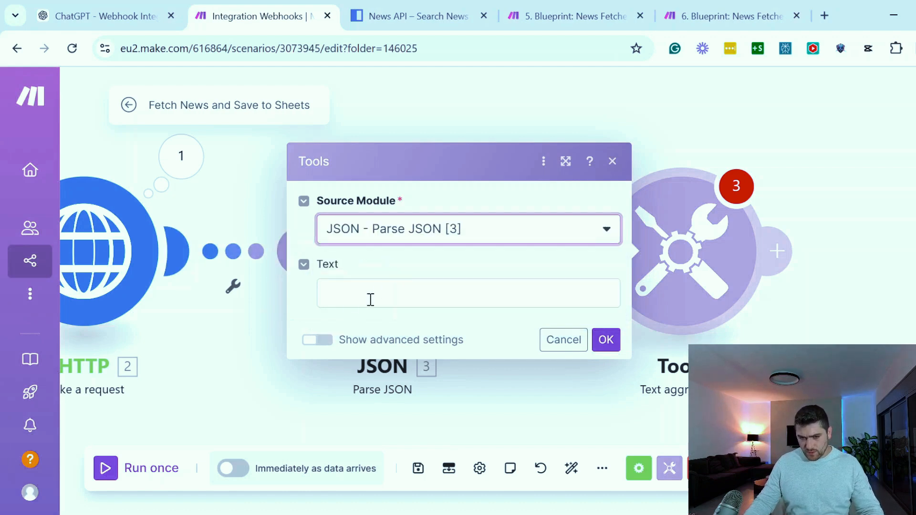
left_click(391, 293)
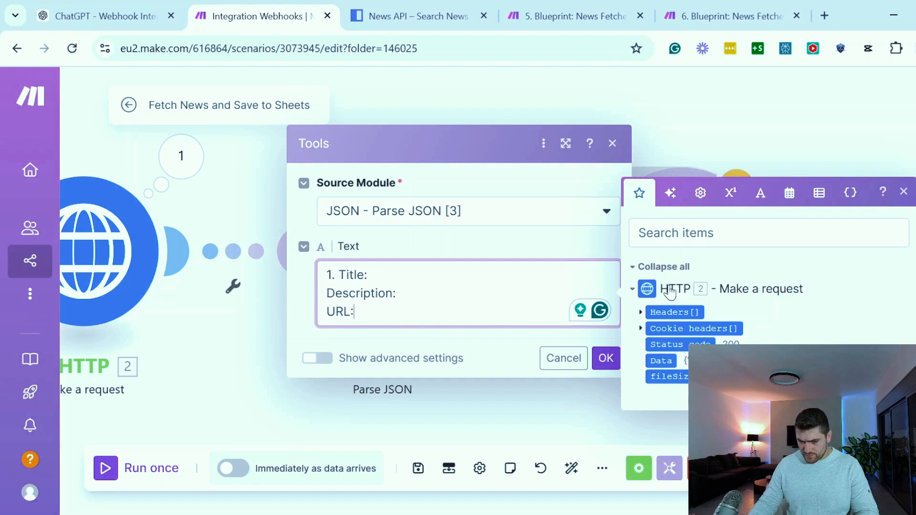
left_click(557, 401)
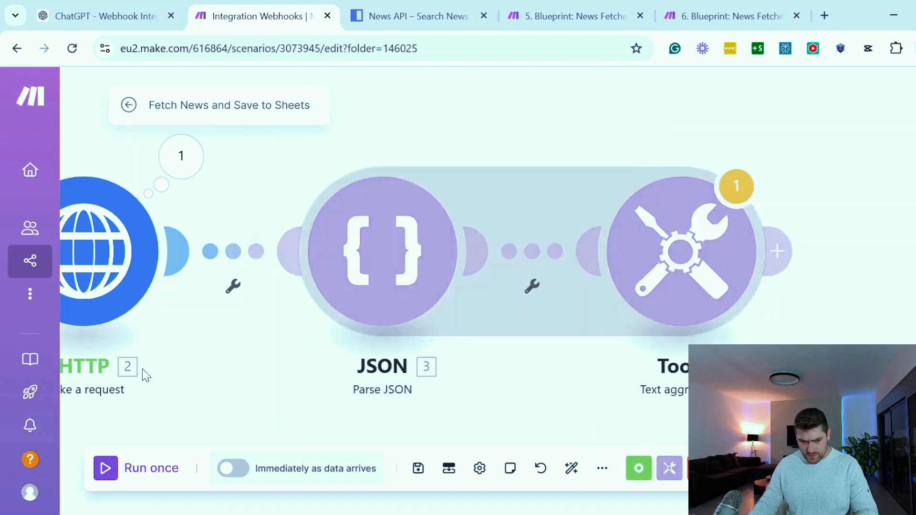
Prepare a run of only the Parse JSON module and copy the full Data string from the HTTP module's run output
left_click_drag(143, 373, 341, 366)
right_click(592, 233)
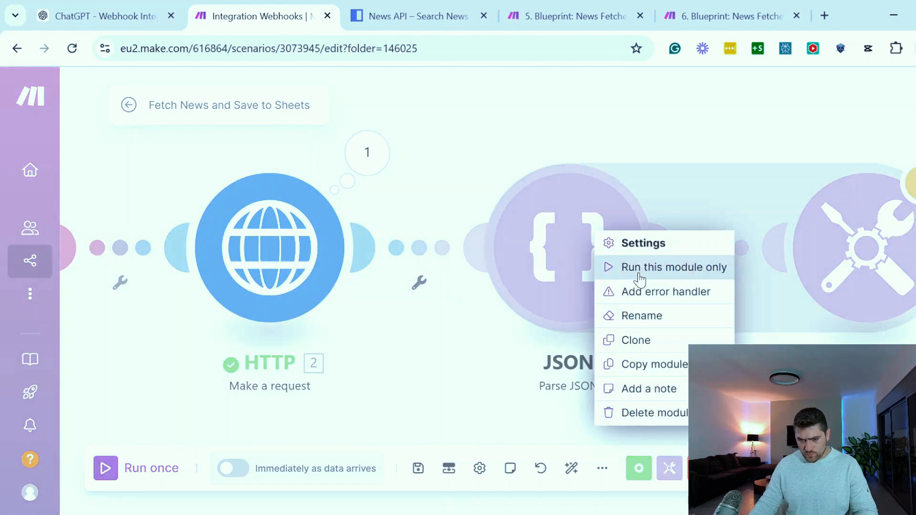
left_click(638, 270)
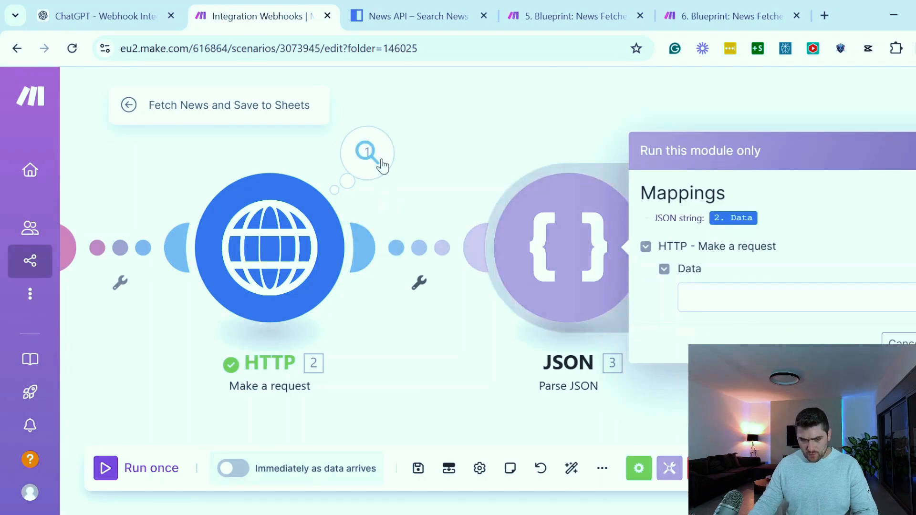
left_click(368, 153)
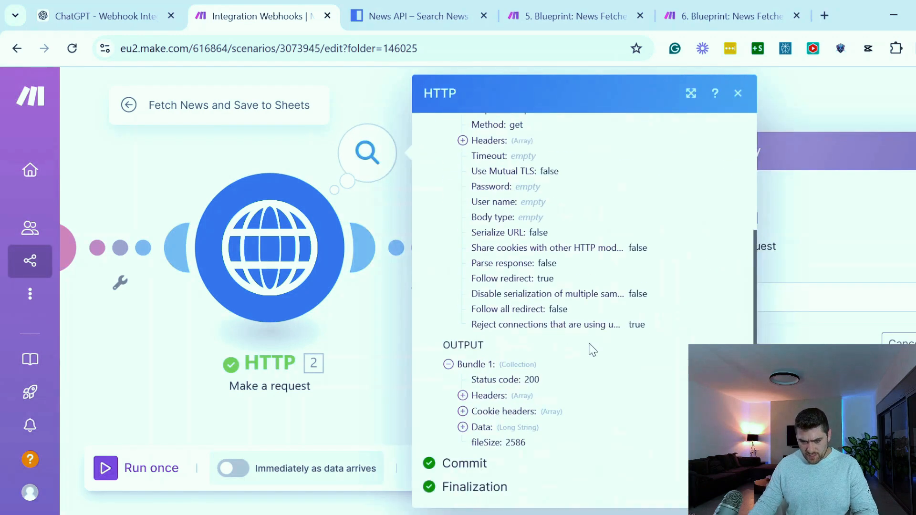
left_click(463, 427)
scroll(490, 409, "down", 2)
left_click_drag(475, 371, 562, 428)
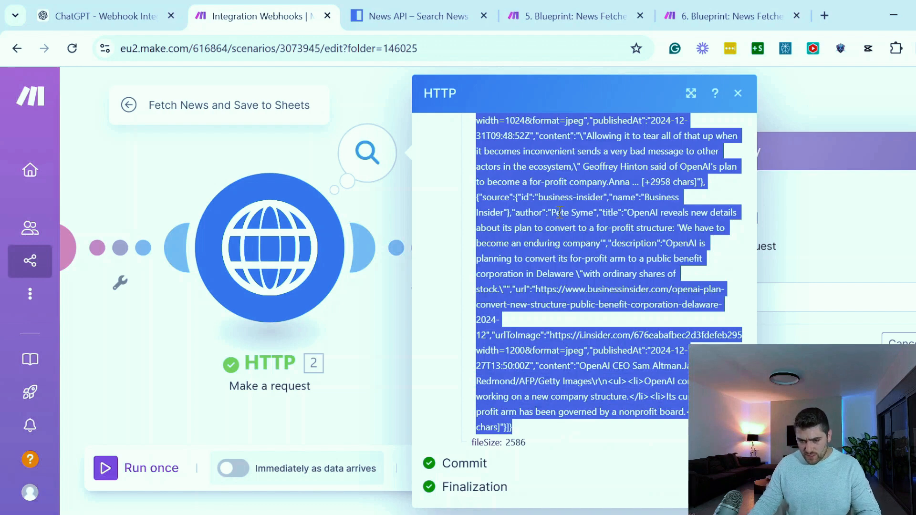
left_click(738, 93)
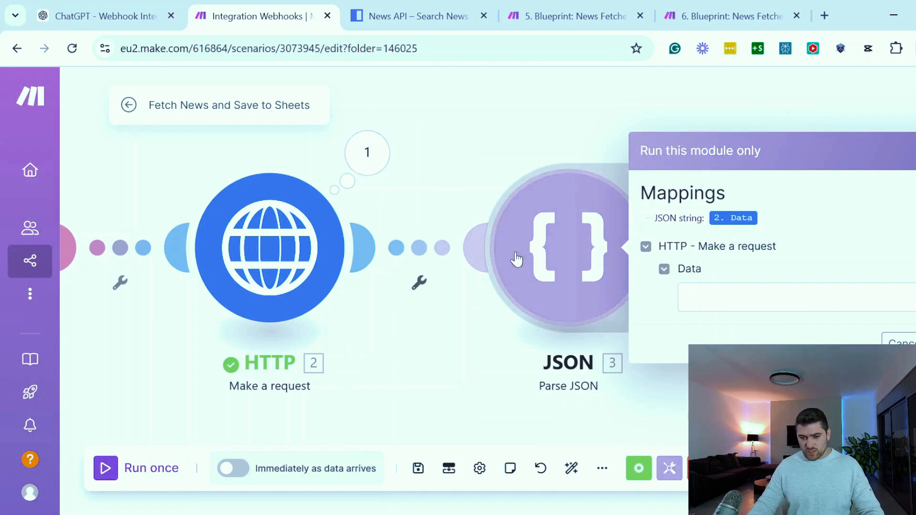
Check the JSON string mapping in the Parse JSON module's settings and close the pending single-module run
left_click(563, 233)
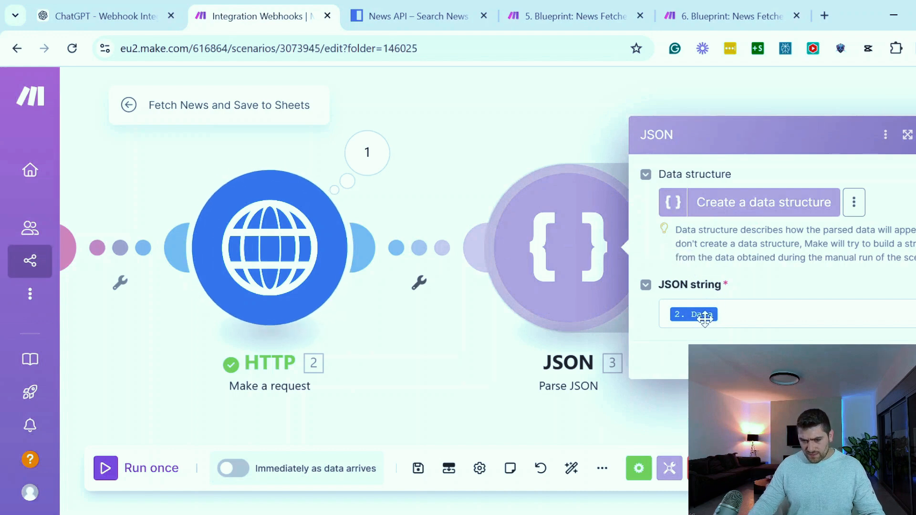
left_click(778, 361)
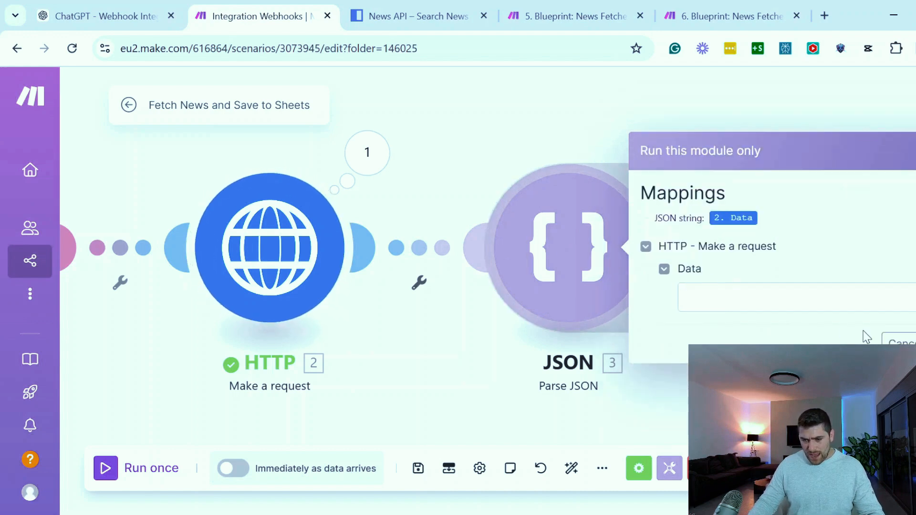
left_click(901, 344)
Run only the Parse JSON module with the copied HTTP Data string as its input
right_click(611, 264)
left_click(637, 297)
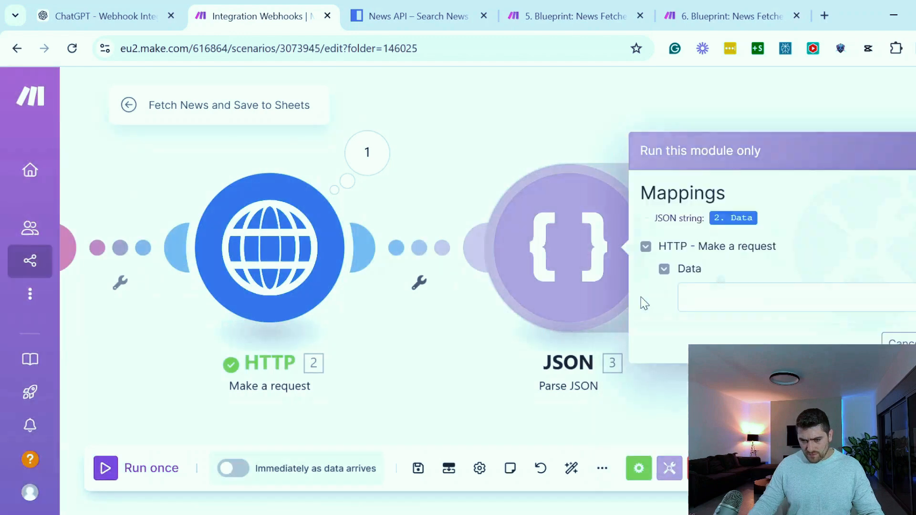
left_click(704, 296)
key("ctrl+v")
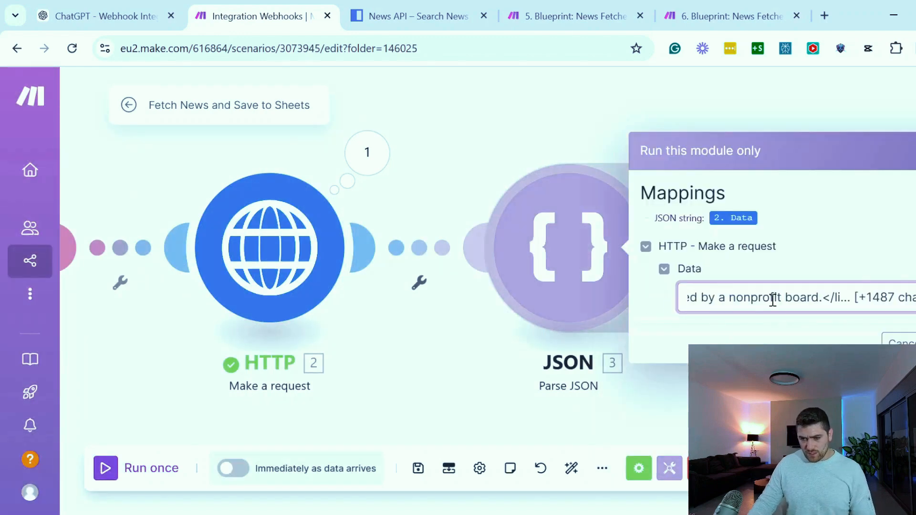
left_click_drag(773, 300, 615, 308)
left_click(758, 298)
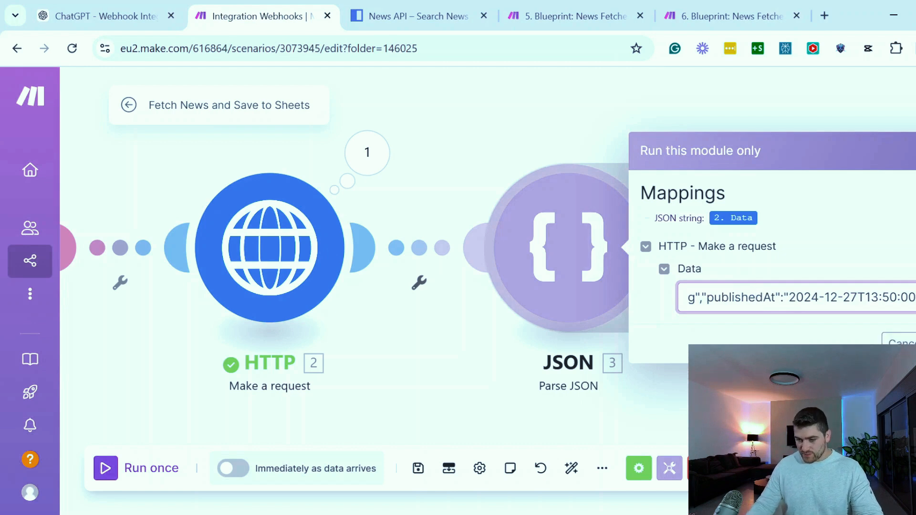
left_click(915, 344)
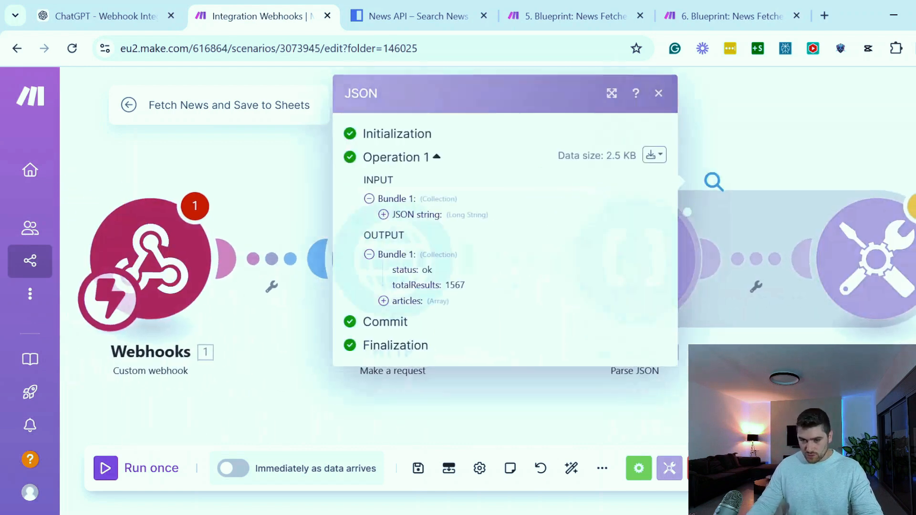
Expand the articles array in the Parse JSON output and examine the fields of articles 1 and 2
left_click(387, 301)
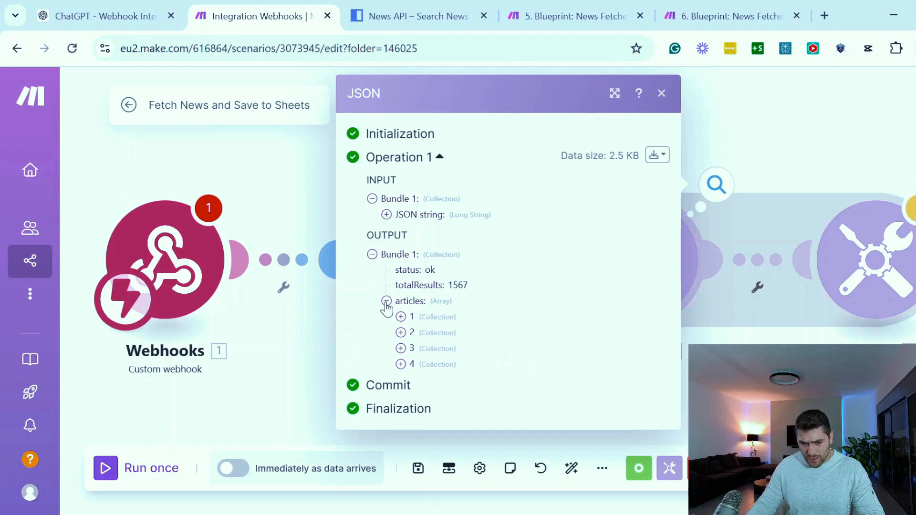
left_click(401, 317)
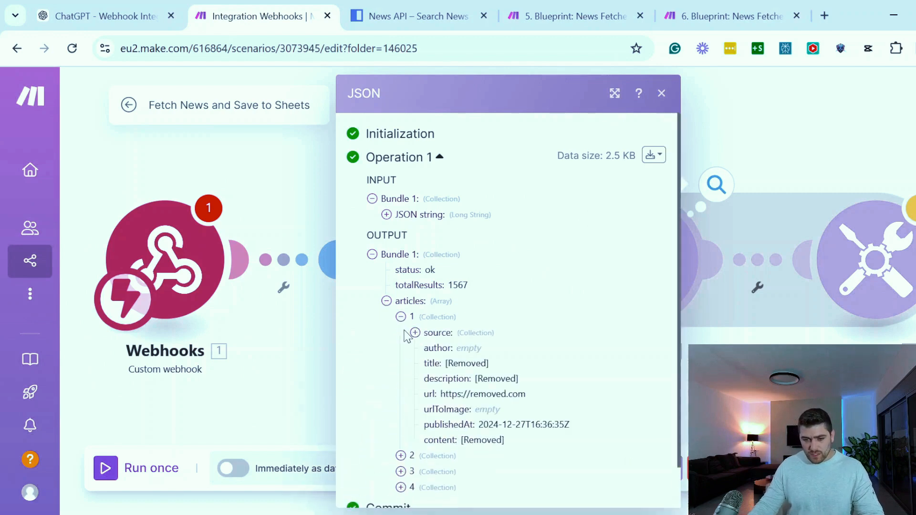
scroll(405, 334, "down", 1)
left_click(401, 411)
scroll(401, 415, "down", 5)
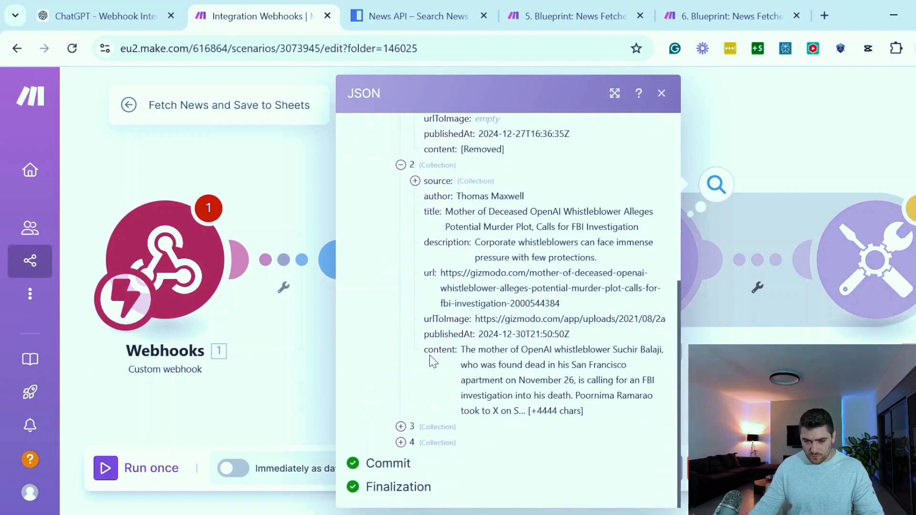
left_click_drag(439, 242, 456, 353)
key("Escape")
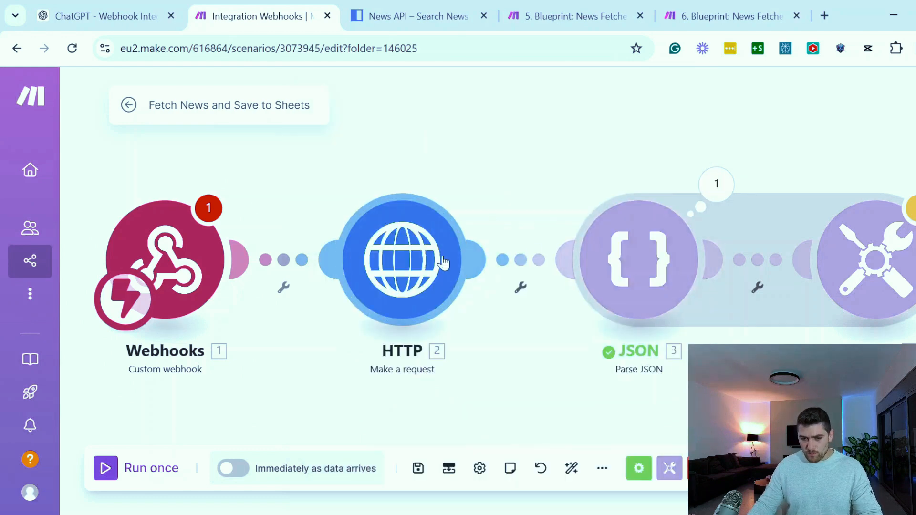
Run only the HTTP request module again and copy the Data string from its output bundle
right_click(412, 247)
left_click(446, 282)
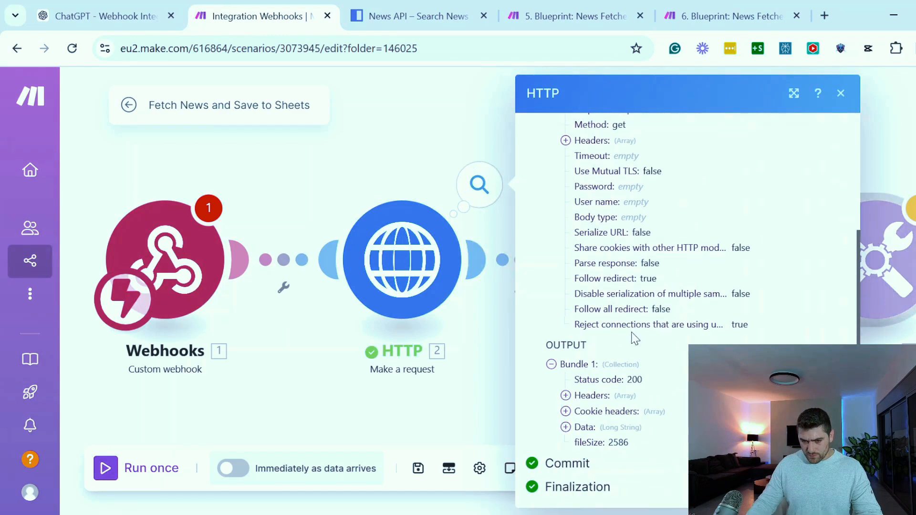
left_click(566, 427)
scroll(592, 415, "down", 8)
left_click_drag(603, 197, 678, 413)
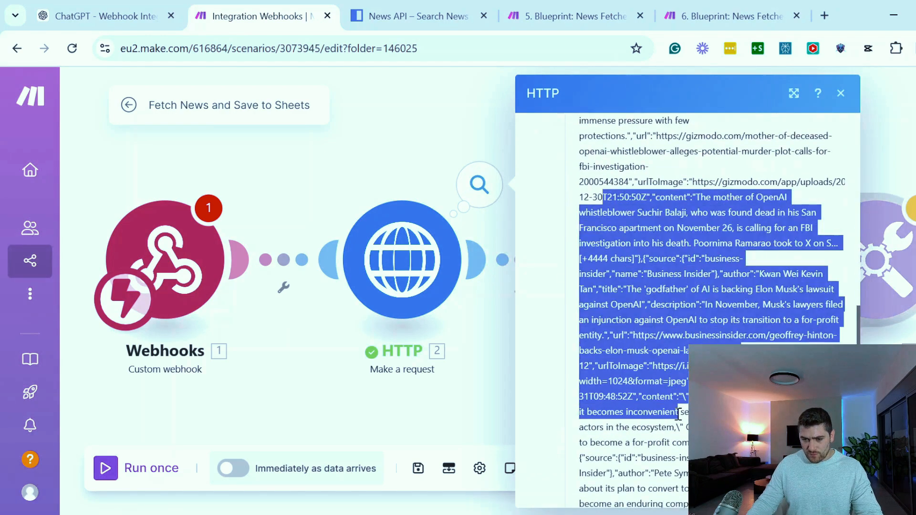
left_click(470, 393)
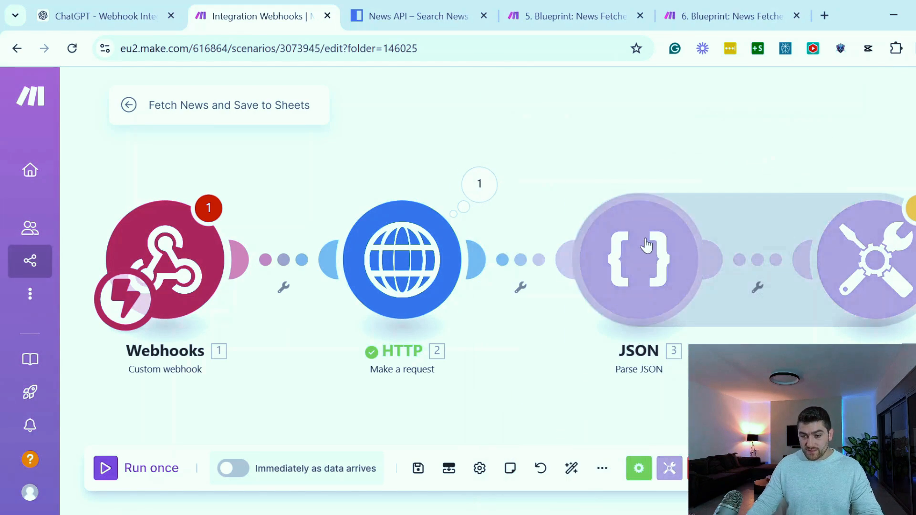
Map the articles' title, description and url from Parse JSON to the matching lines of the Text aggregator's text and save
left_click_drag(771, 148, 566, 145)
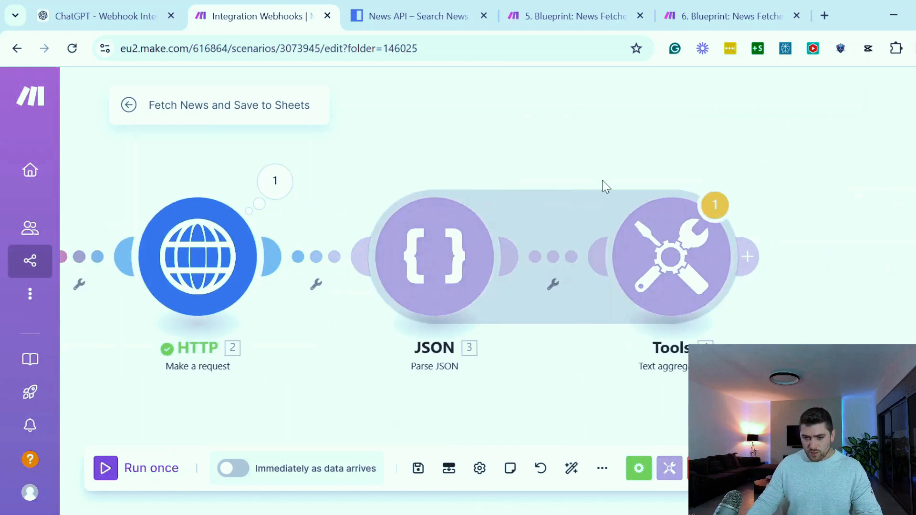
left_click(655, 251)
left_click(466, 270)
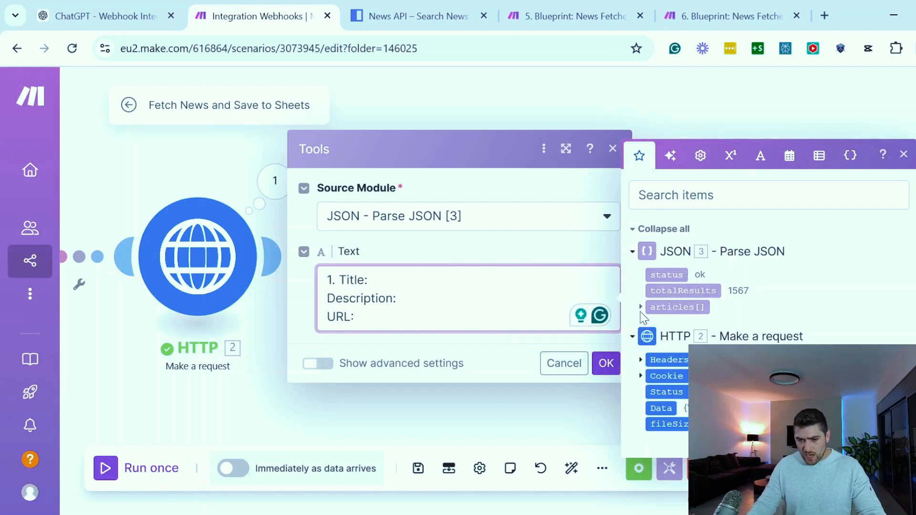
left_click(641, 307)
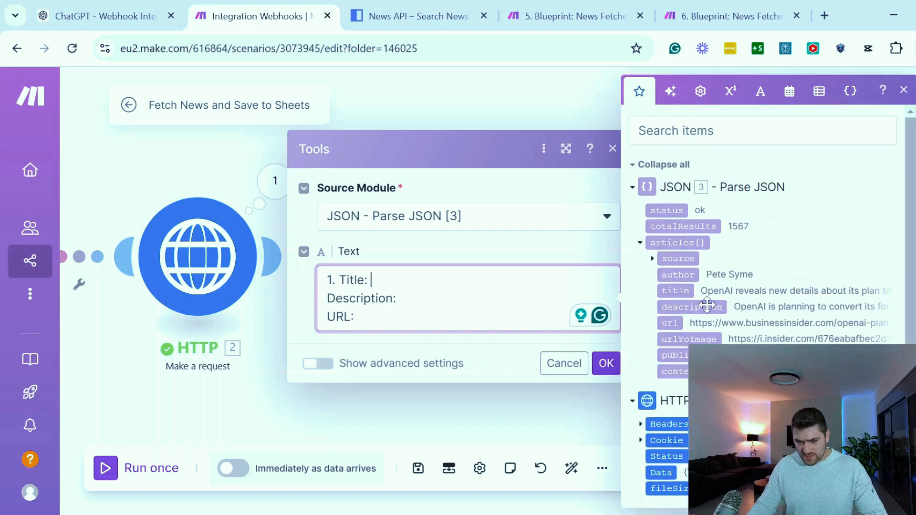
left_click(685, 288)
left_click(483, 290)
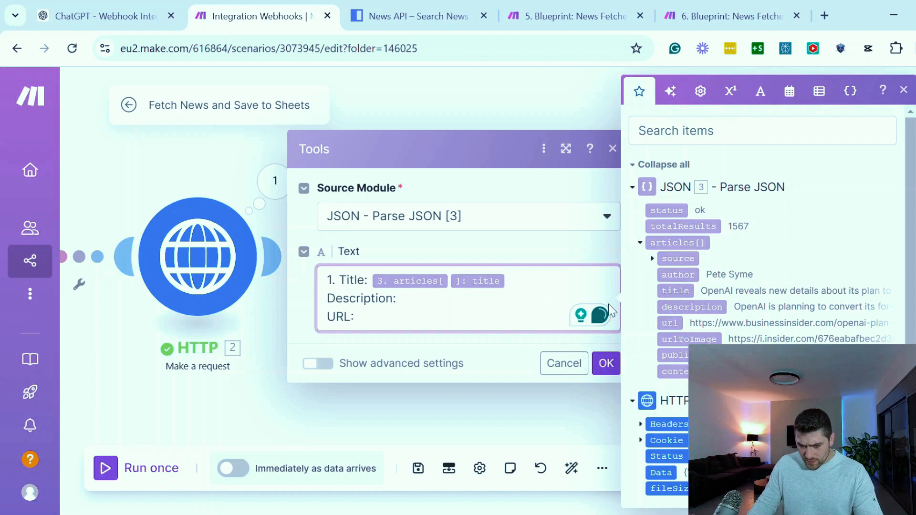
left_click(670, 306)
left_click(448, 322)
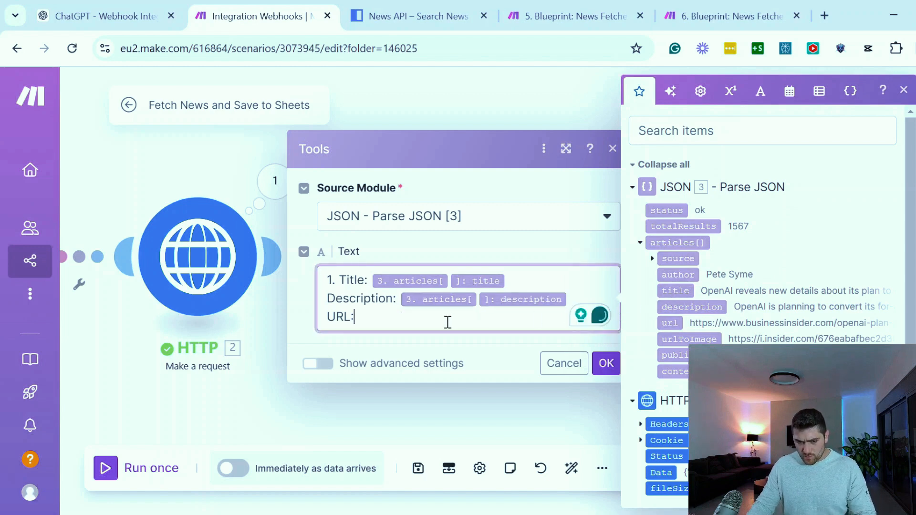
left_click(670, 323)
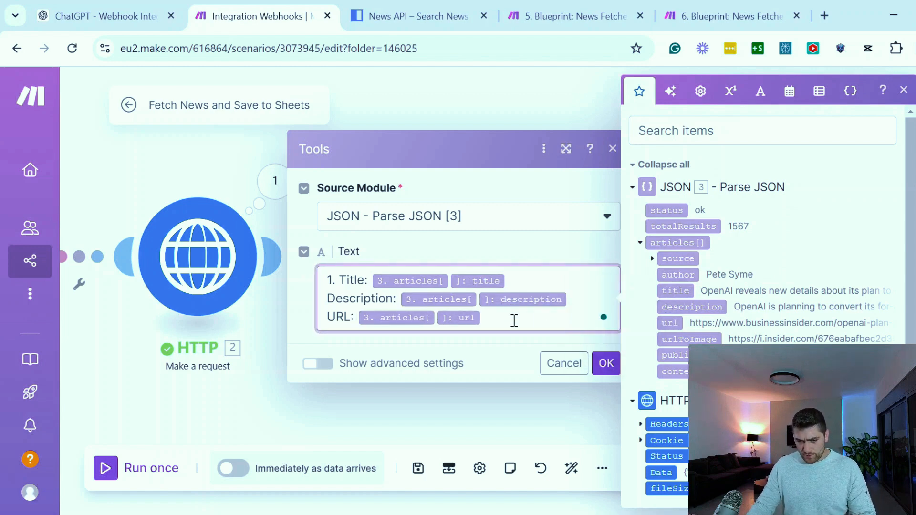
left_click(607, 363)
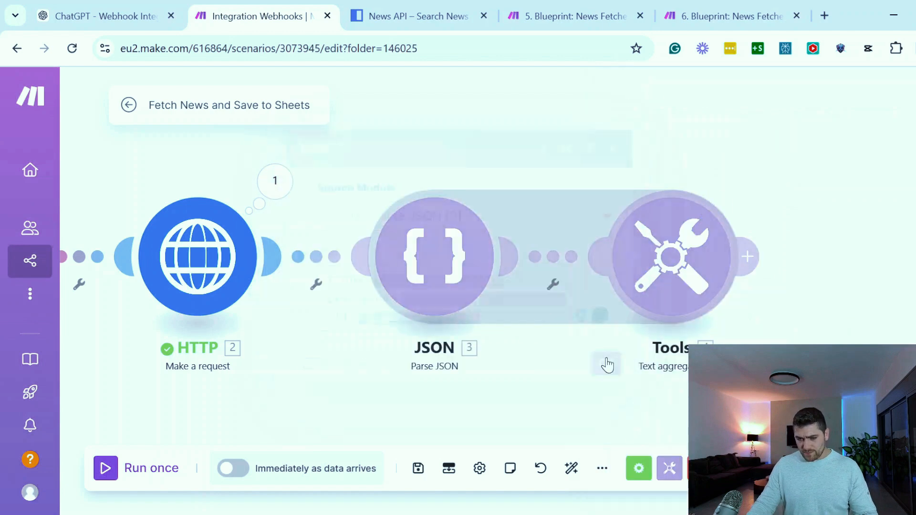
Run only the Parse JSON module with the newly copied Data string and expand its articles array
right_click(461, 243)
left_click(532, 274)
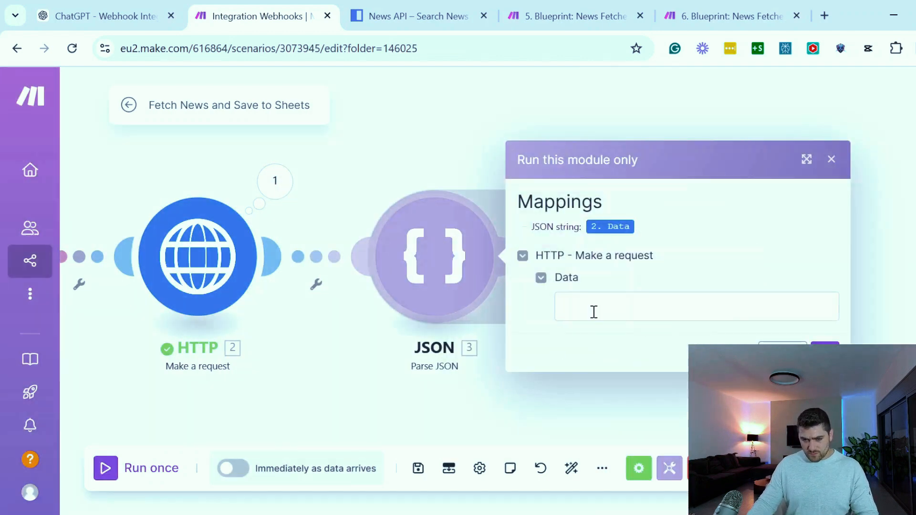
left_click(594, 312)
key("ctrl+v")
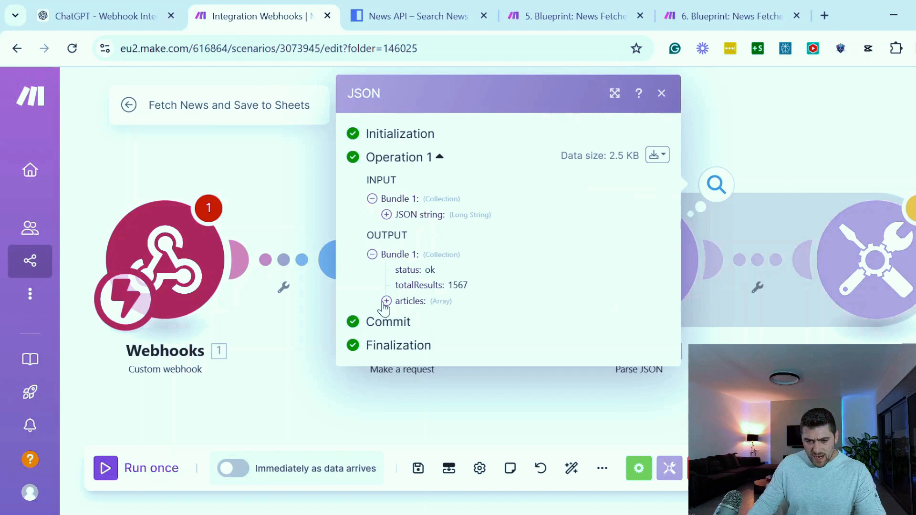
left_click(388, 302)
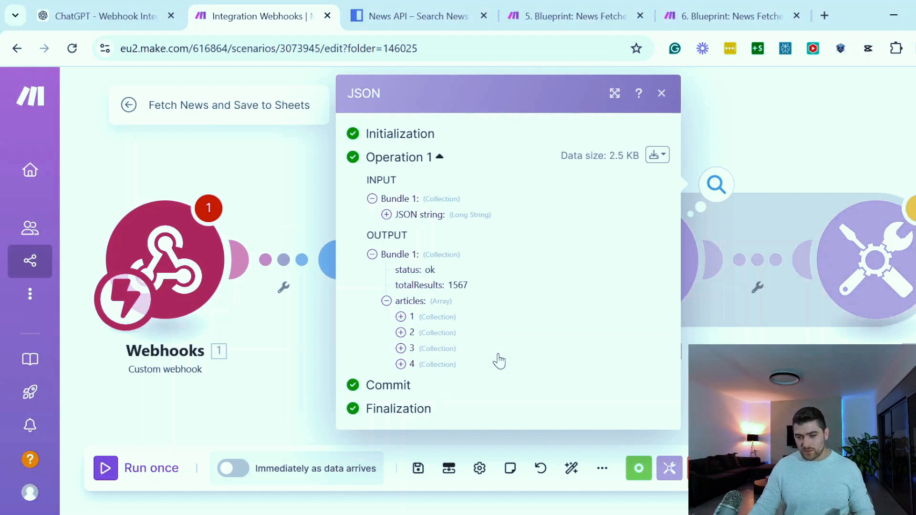
left_click(662, 93)
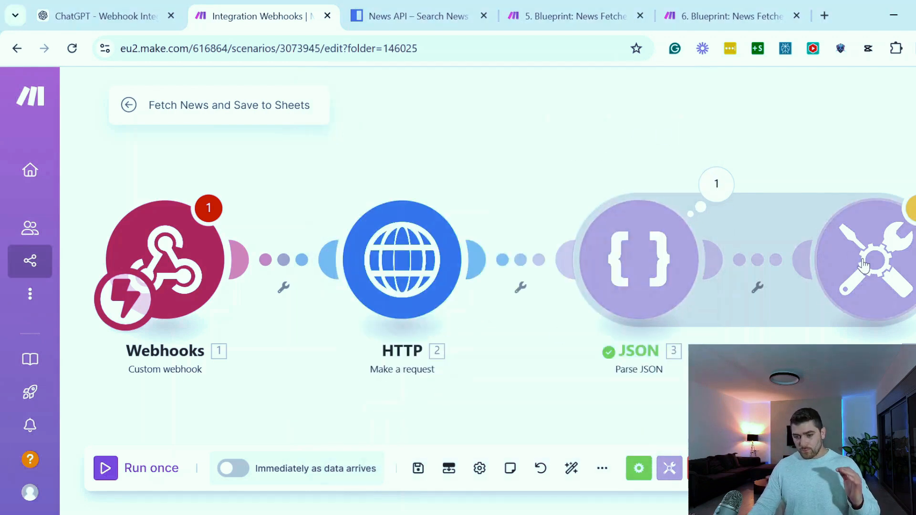
Duplicate the Title, Description and URL block twice in the Text aggregator's text and number the copies 2 and 3
left_click(865, 266)
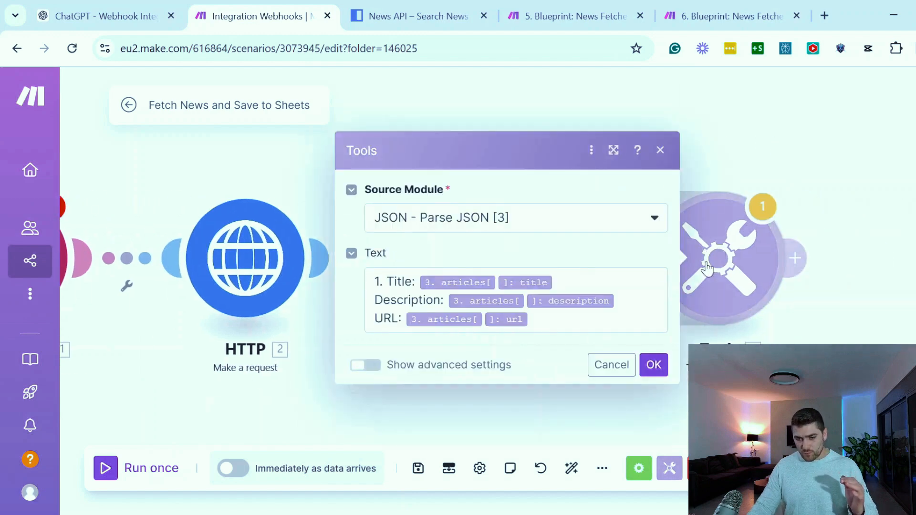
left_click_drag(548, 322, 368, 284)
left_click(600, 316)
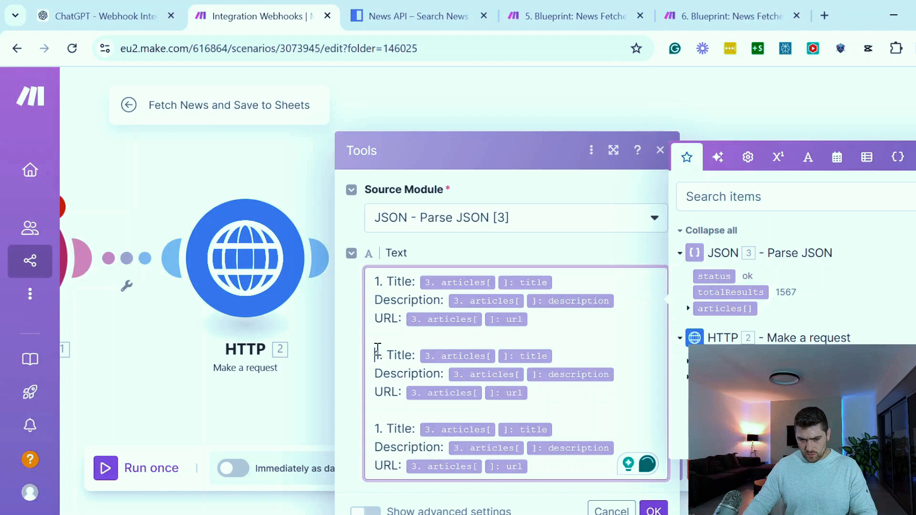
left_click_drag(375, 352, 381, 373)
type("2")
type("3. Title: 3. articles[ ]: title")
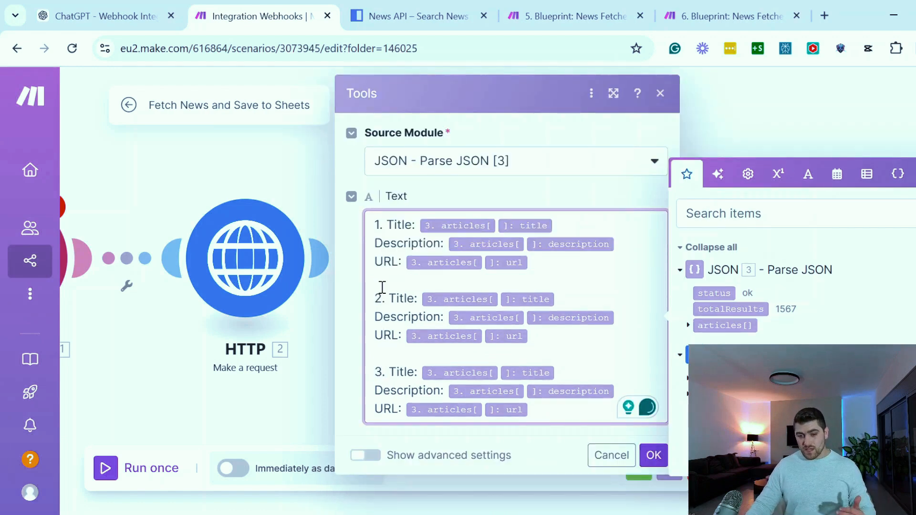
Enter array index 1, 2 or 3 in the articles mappings of the matching numbered block in the Text aggregator and save it
left_click(377, 278)
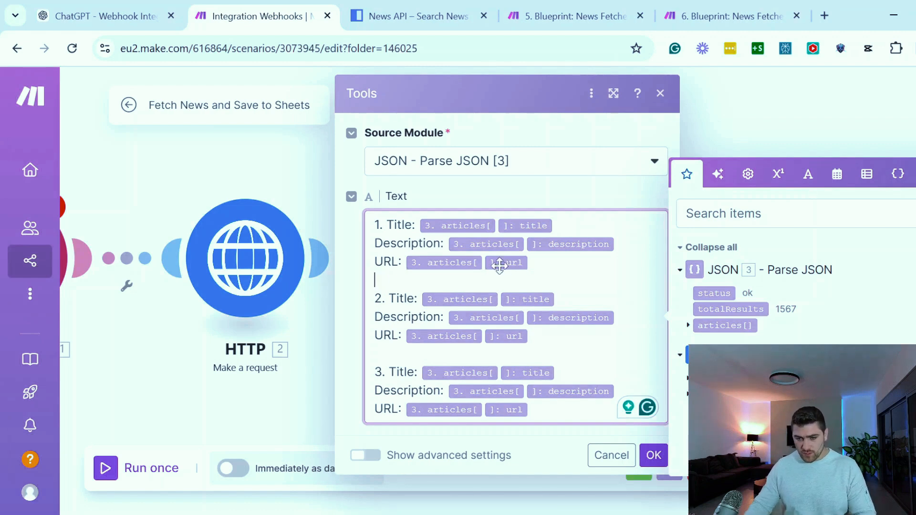
key("Left")
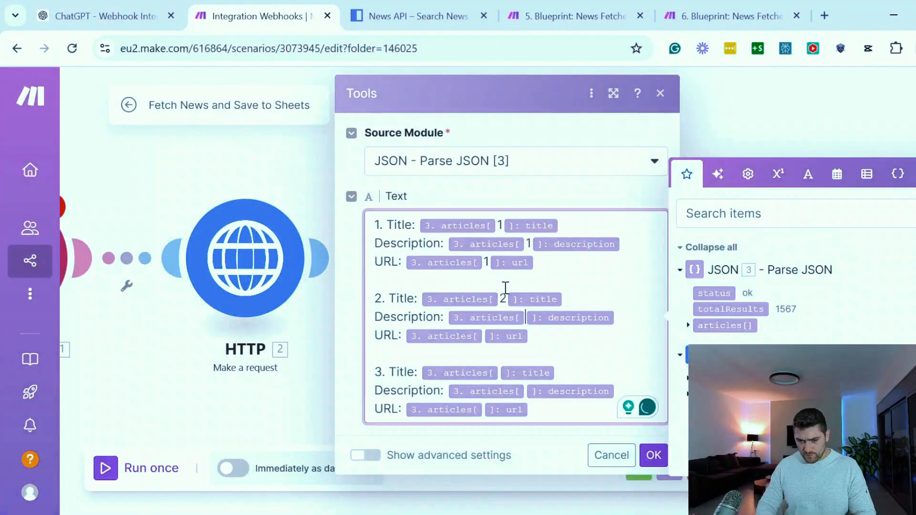
type("2")
type("2")
key("Down")
key("Down")
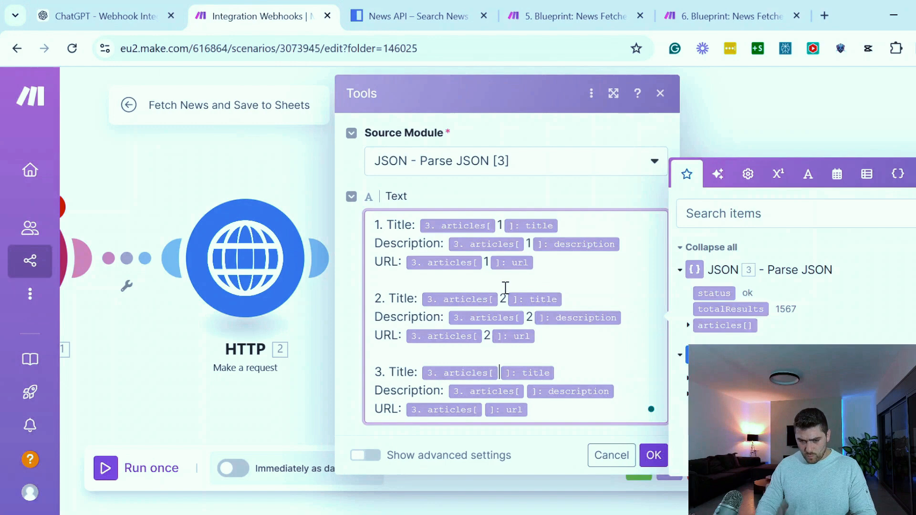
type("3")
key("Down")
type("3")
key("Down")
type("3")
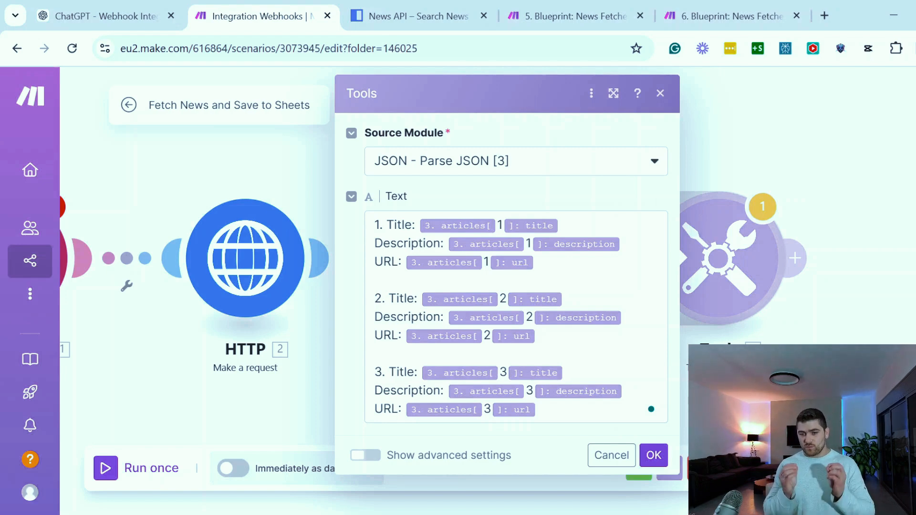
left_click(584, 333)
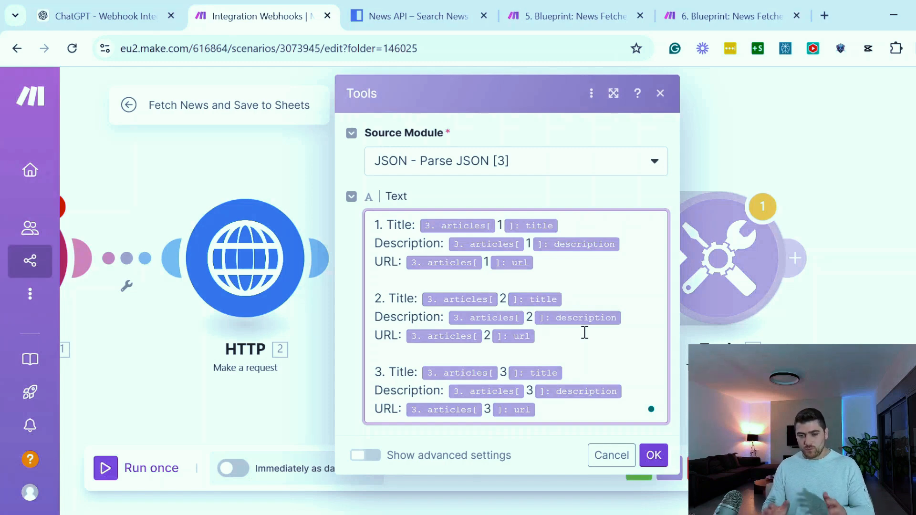
left_click(654, 454)
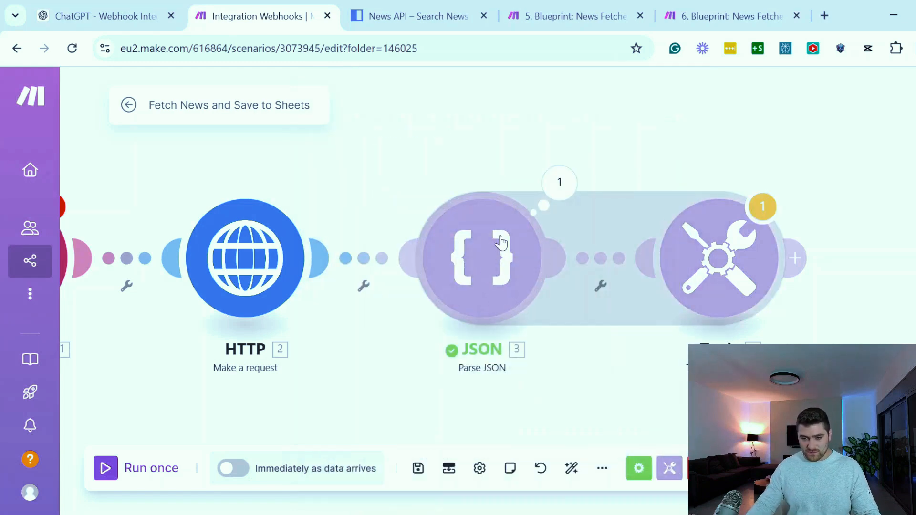
Examine articles 1 to 3 one by one in the Parse JSON module's output bundle
left_click(559, 183)
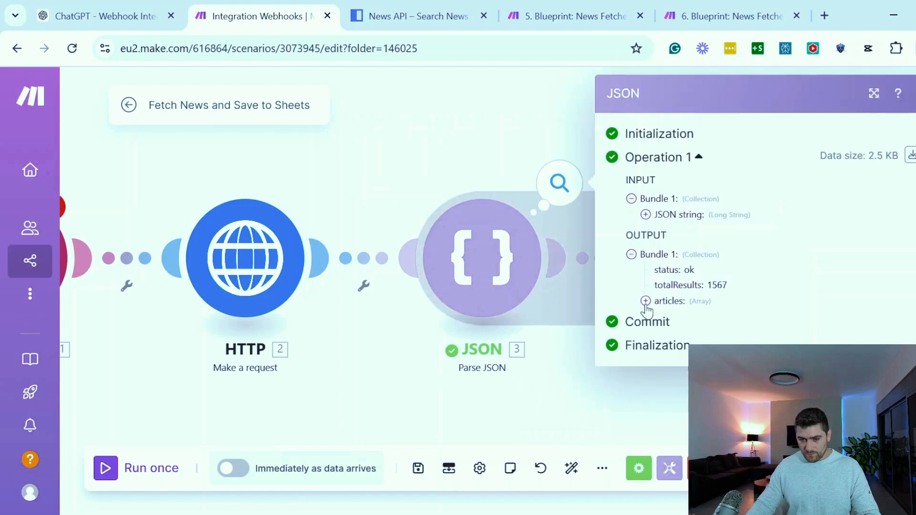
left_click(646, 301)
left_click(661, 316)
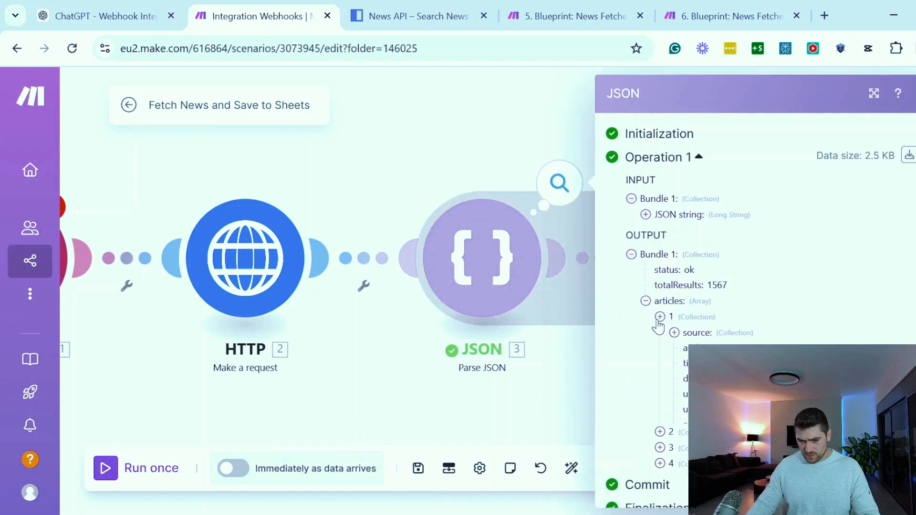
left_click(660, 317)
left_click(660, 332)
left_click(660, 333)
left_click(660, 348)
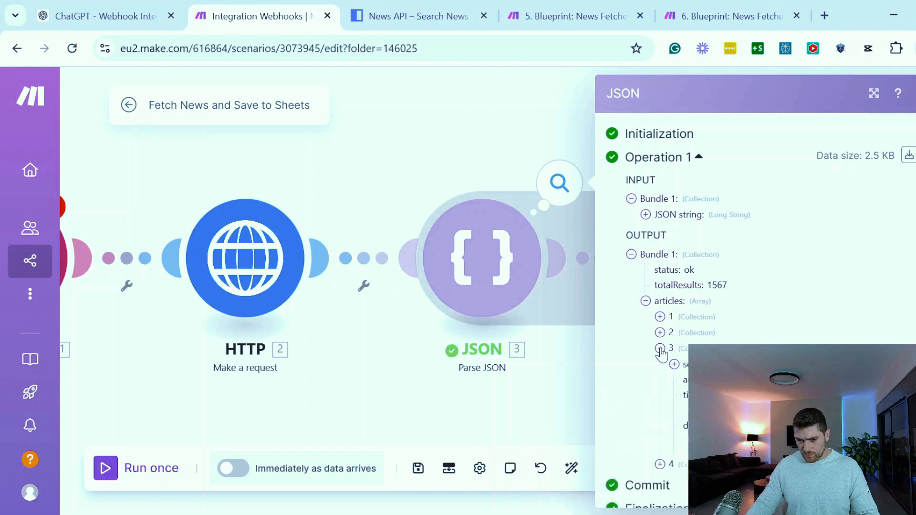
left_click(660, 349)
left_click(354, 365)
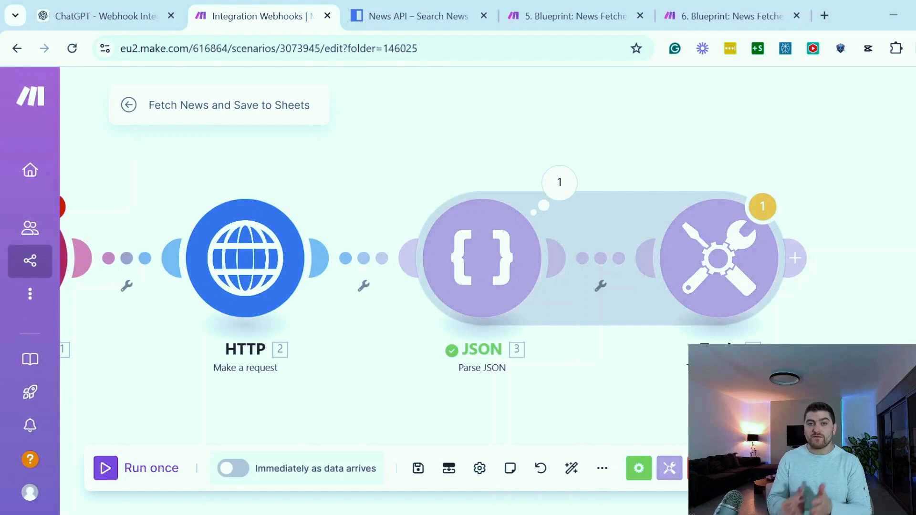
Add a Webhook response module after the Text aggregator
left_click(795, 258)
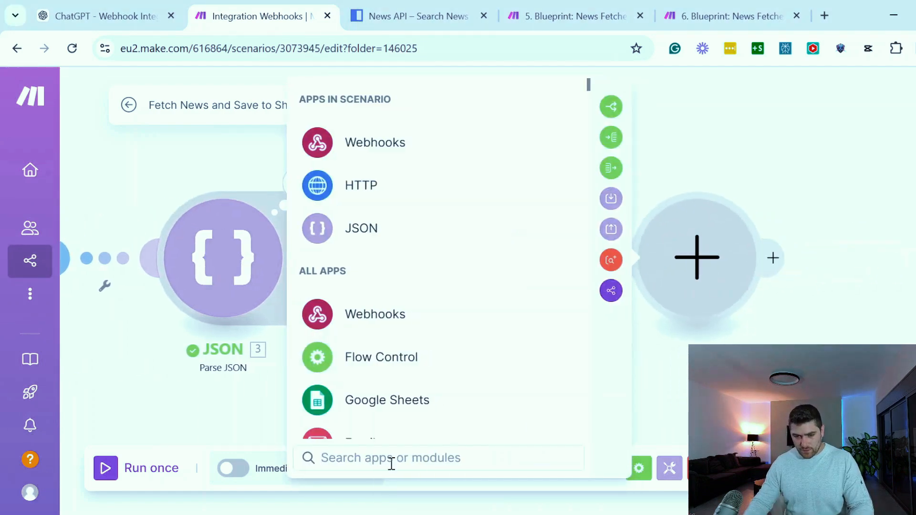
type("web")
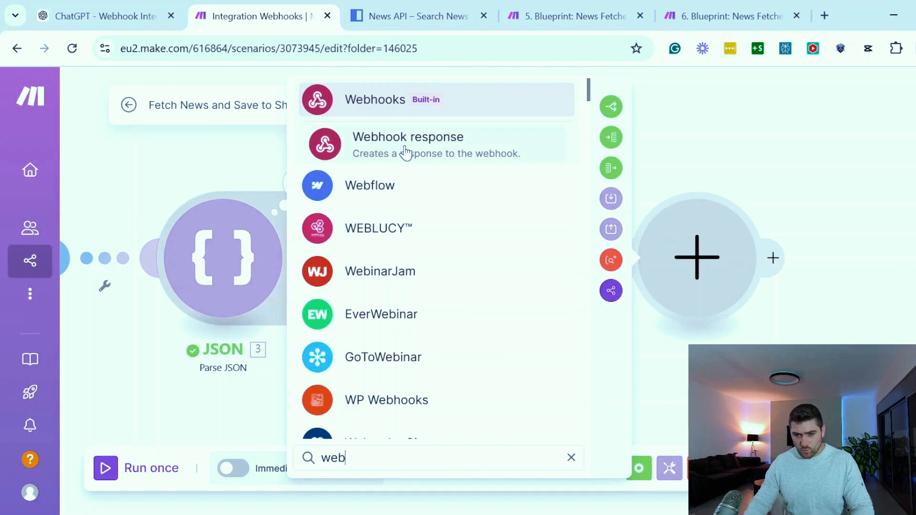
key("Escape")
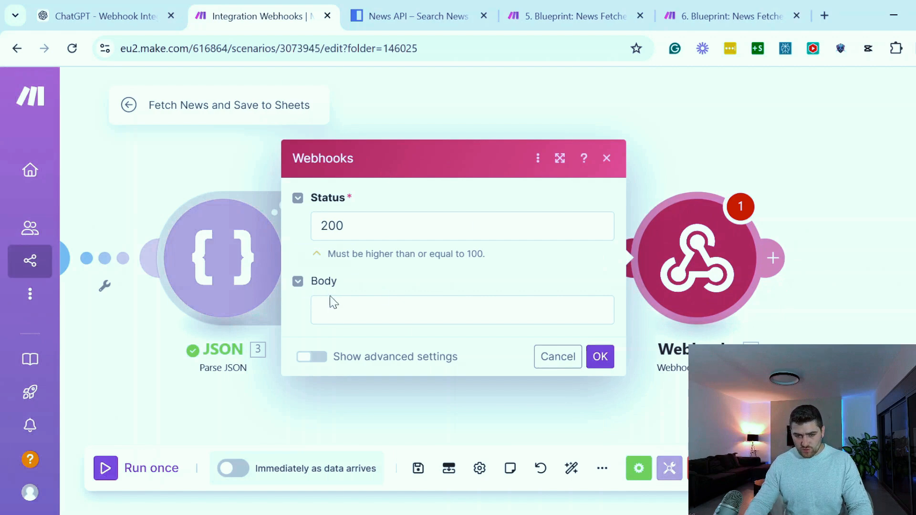
Map the Text aggregator's text output as the Webhook response body and save the module
left_click(337, 311)
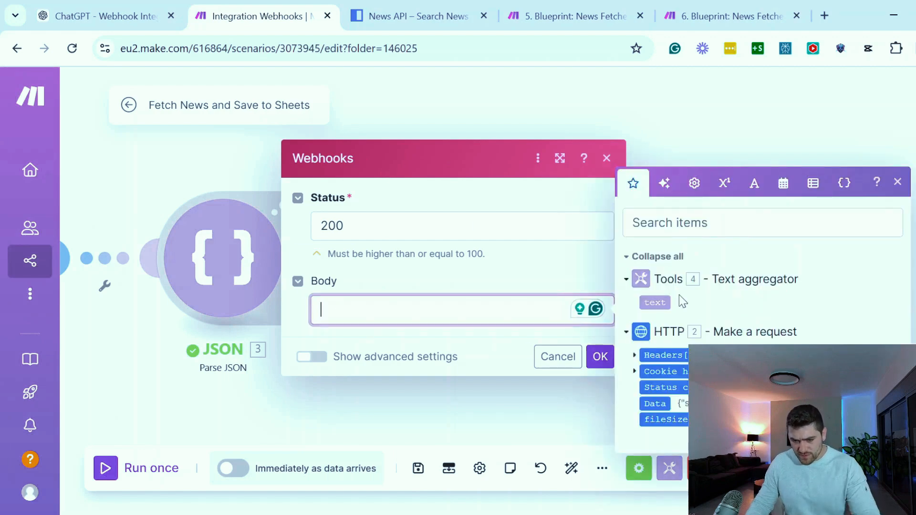
left_click(649, 303)
left_click_drag(649, 303, 583, 309)
left_click(600, 357)
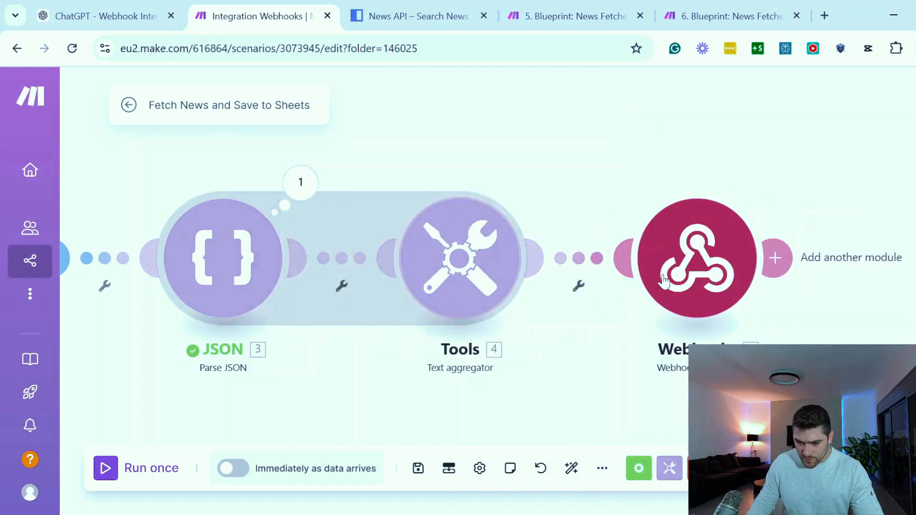
left_click(708, 249)
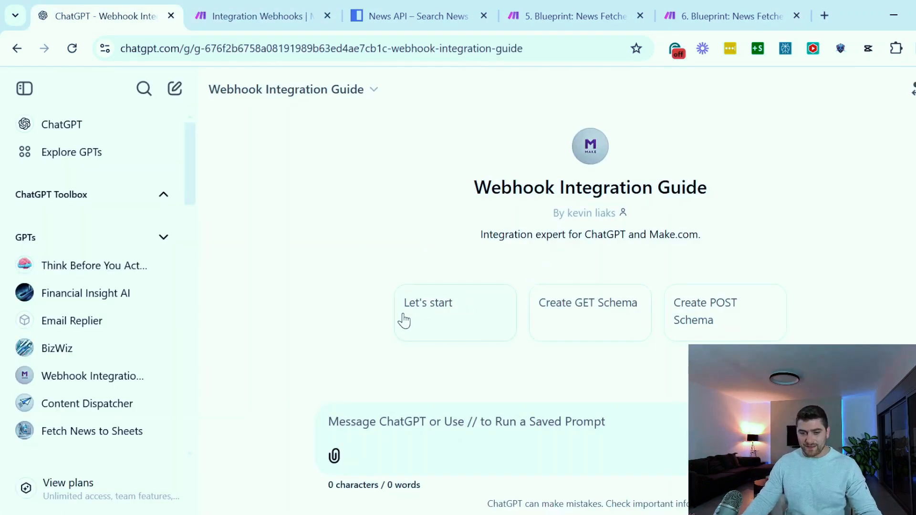
In ChatGPT's Webhook Integration Guide, begin with the "Let's start" prompt and reply "done" and "both" to its questions
left_click(420, 317)
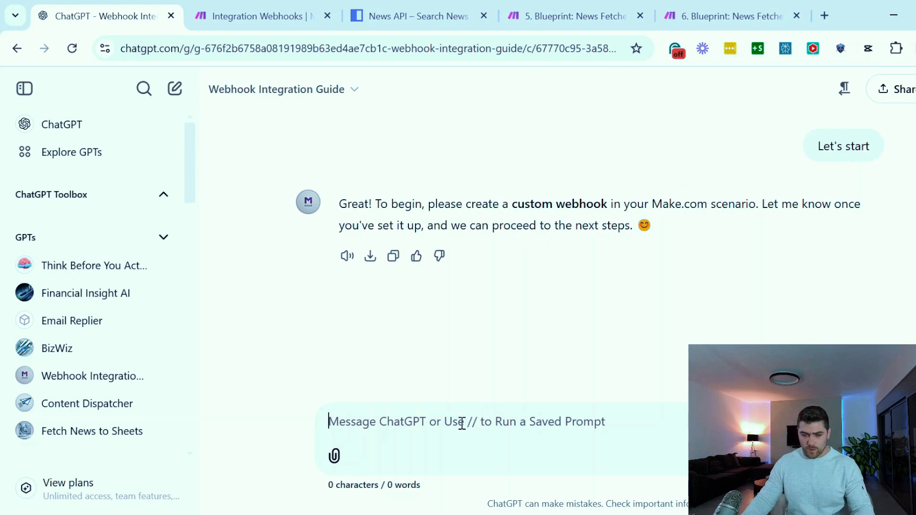
type("done")
key("Return")
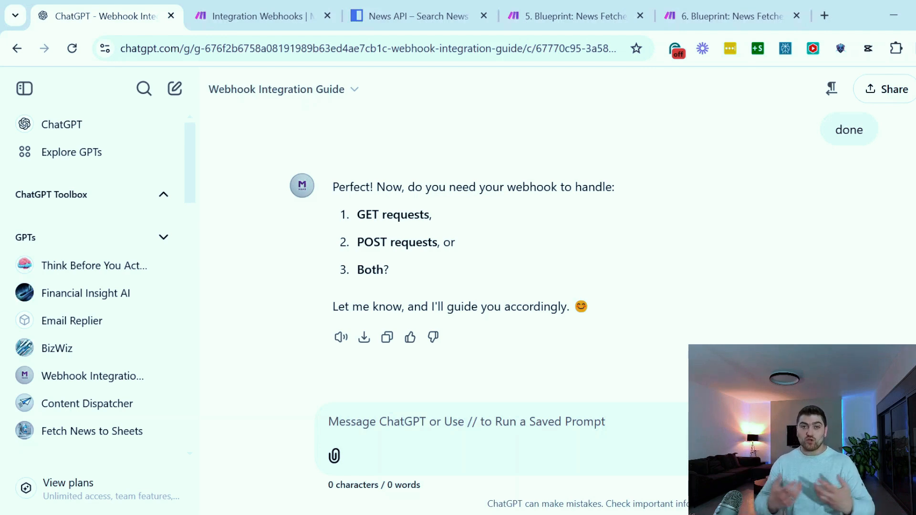
type("both")
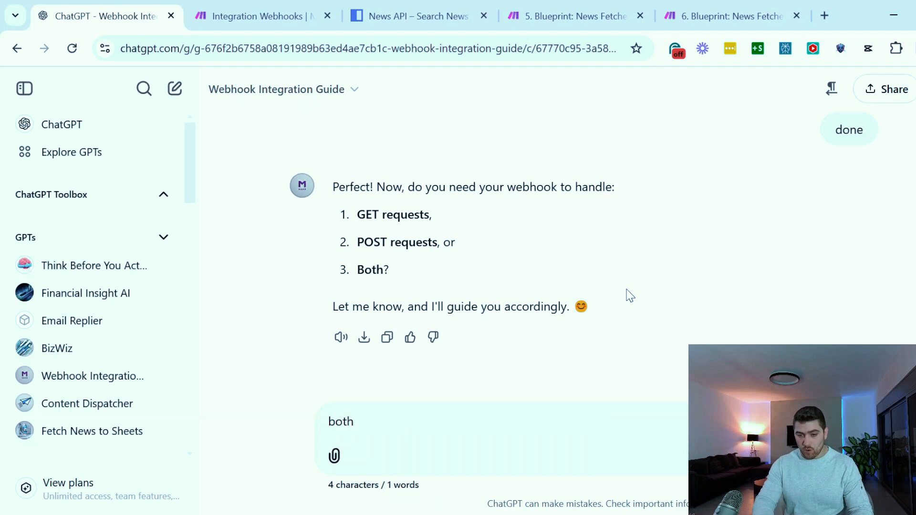
key("Return")
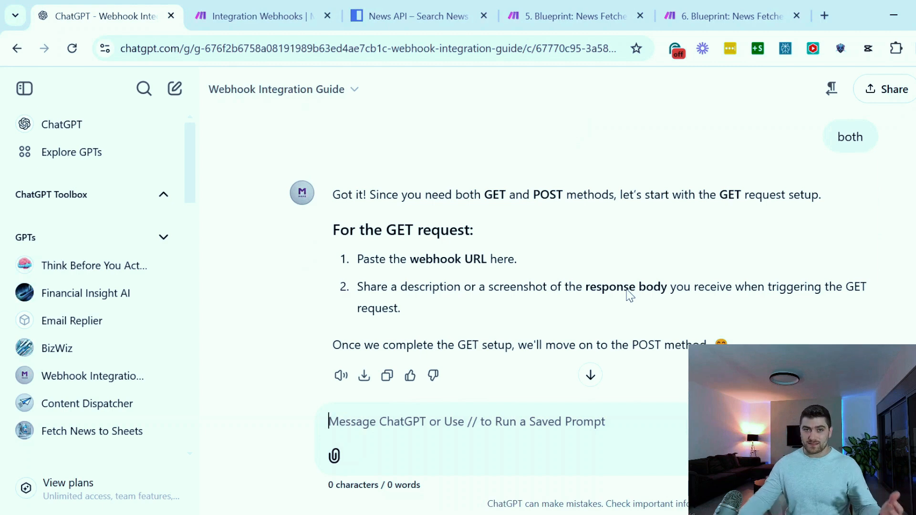
scroll(440, 279, "down", 2)
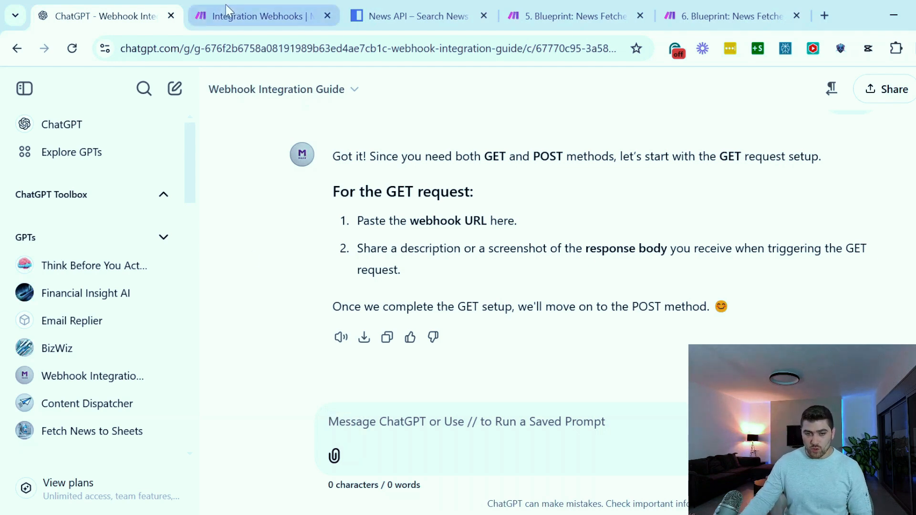
Back in Make, create a webhook named "DROP ME Fetch news and post to spreadhseet" for the Custom webhook trigger
left_click(235, 17)
left_click_drag(354, 171, 659, 143)
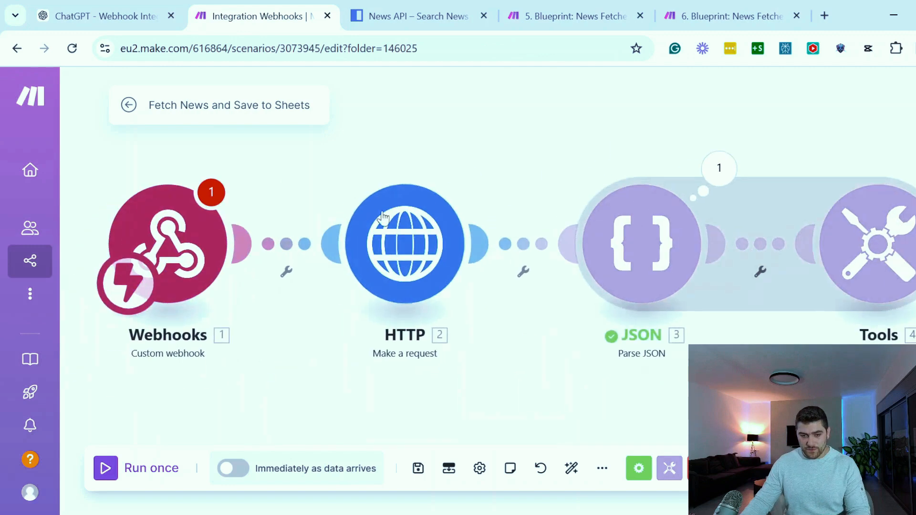
left_click(191, 229)
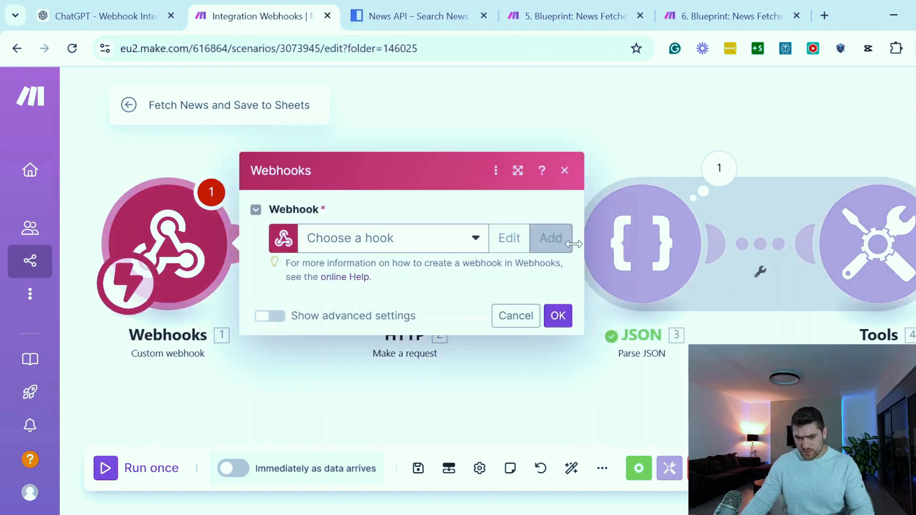
left_click(554, 238)
triple_click(665, 177)
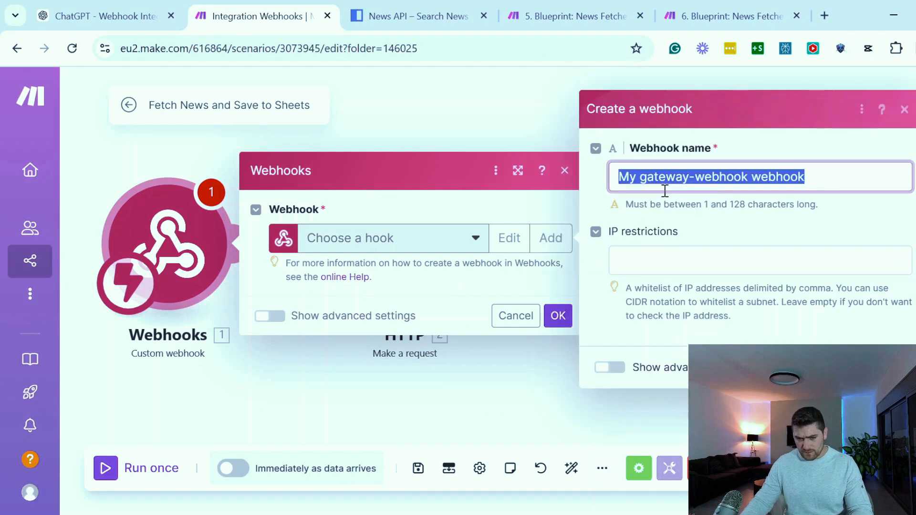
type("F")
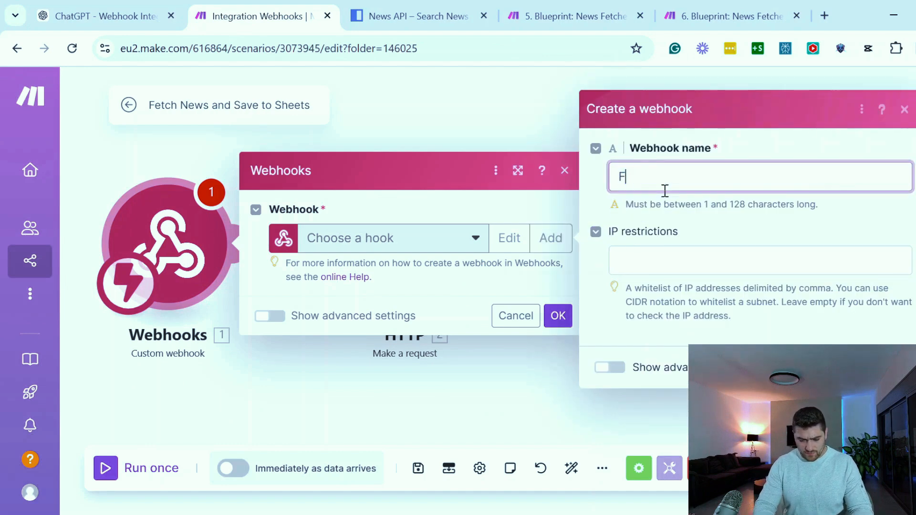
type("etch news ")
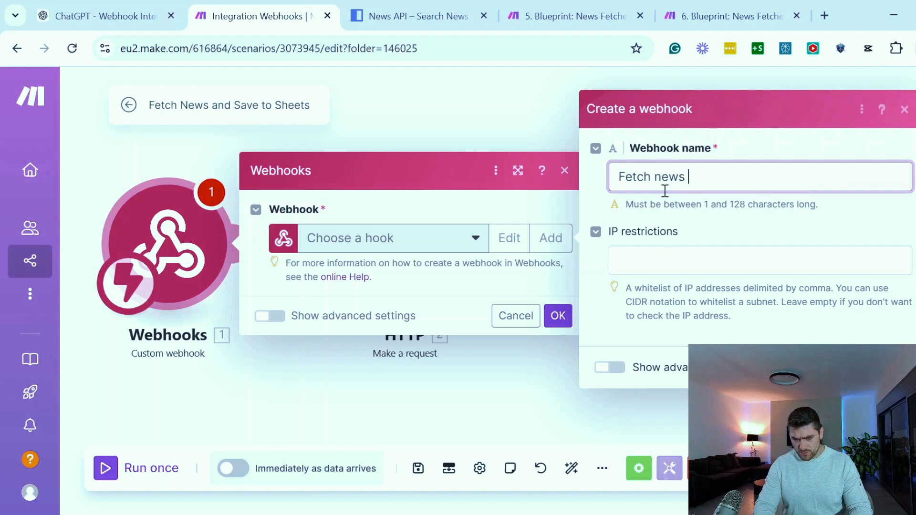
type("and post to ")
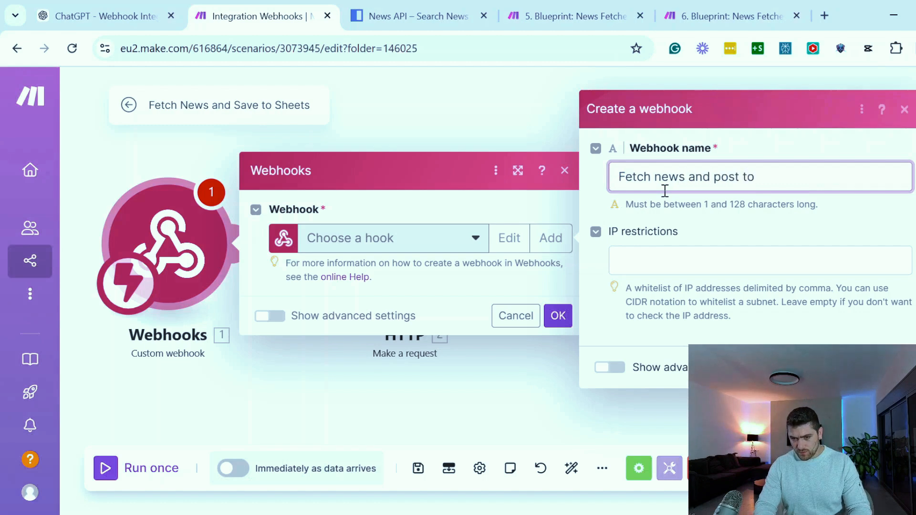
type("spreadhseet")
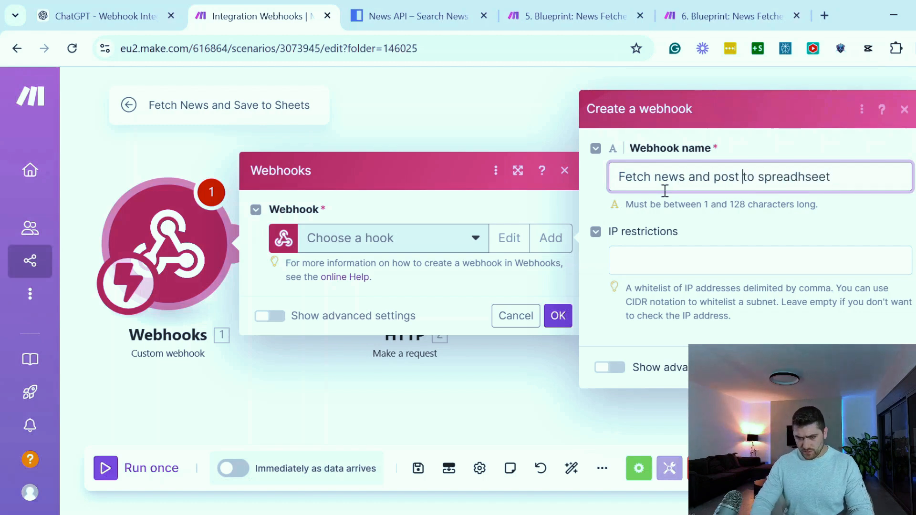
key("ctrl+Left")
key("ctrl+Left")
key("ctrl+Left")
key("ctrl+Left")
type("DROP ME")
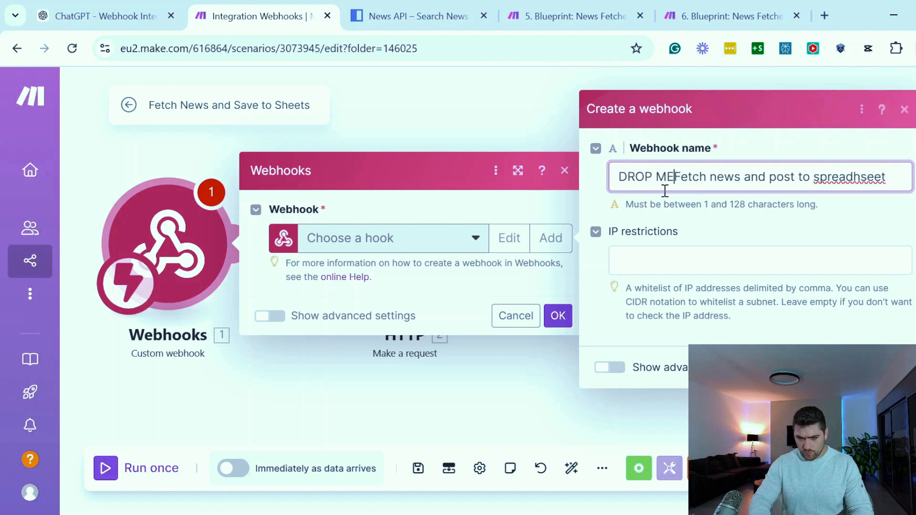
left_click(895, 368)
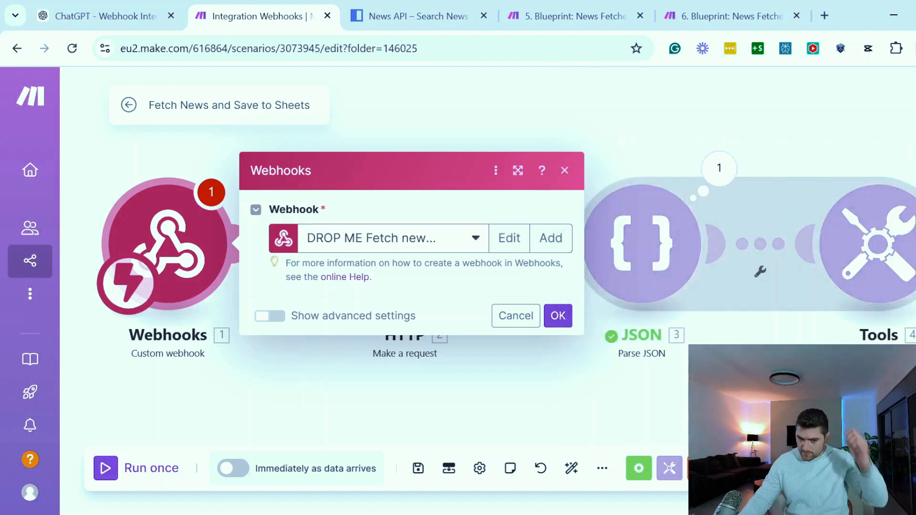
Copy the new webhook's address, save the trigger module and return to the Webhook Integration Guide chat in ChatGPT
left_click(490, 305)
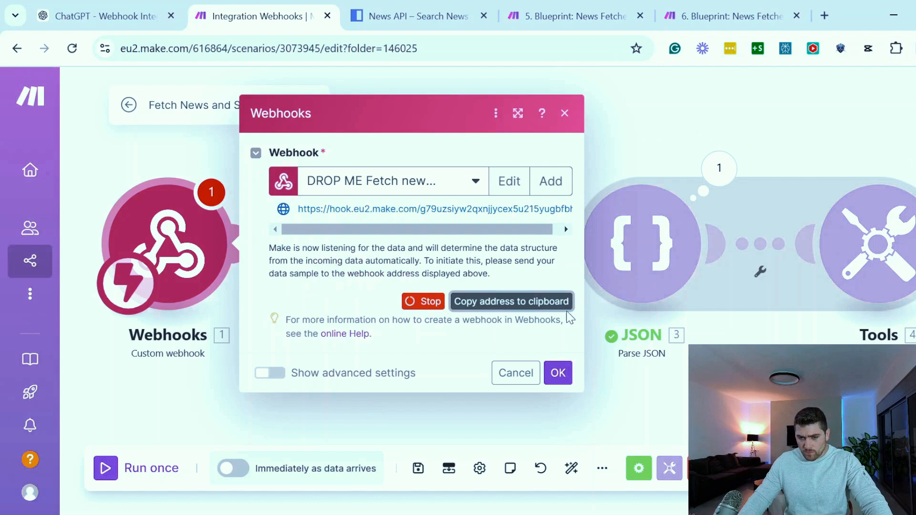
left_click(557, 373)
left_click(105, 15)
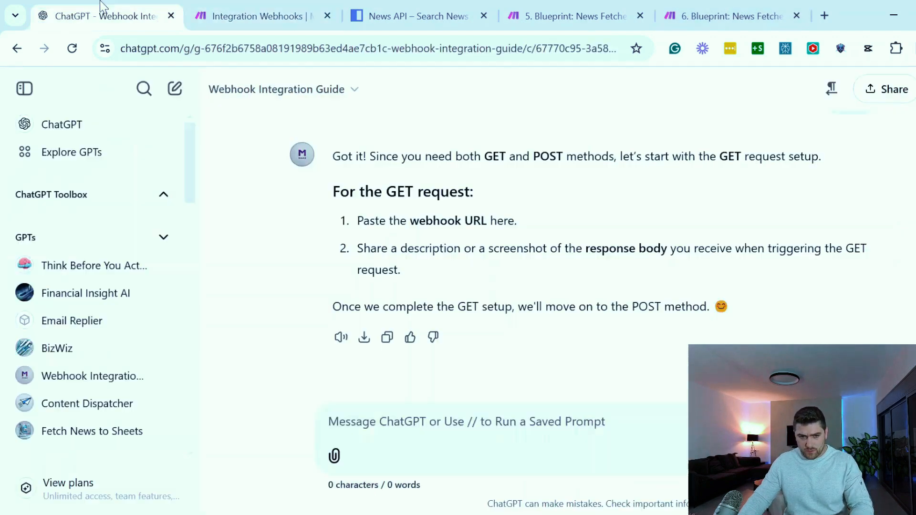
Send the Webhook Integration Guide the copied webhook address together with a screenshot of Make's Webhook response module settings
left_click(399, 431)
key("ctrl+v")
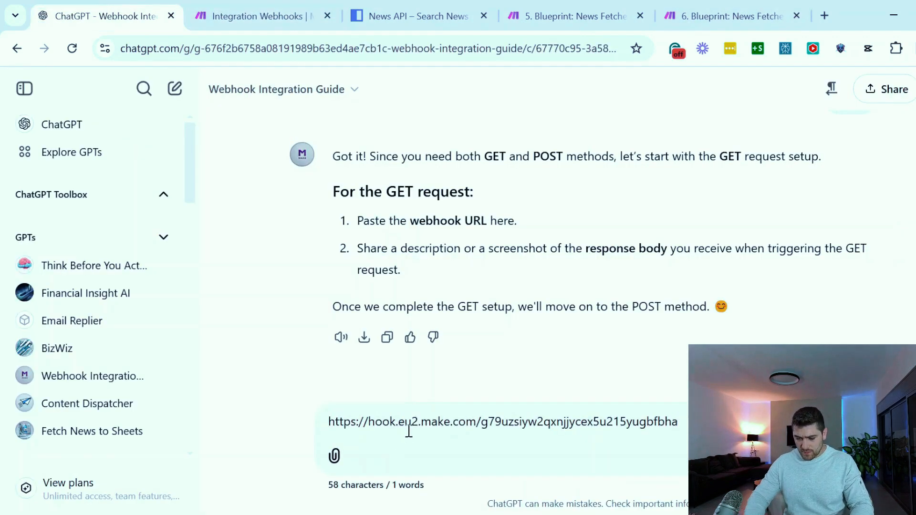
key("shift+Return")
left_click(243, 15)
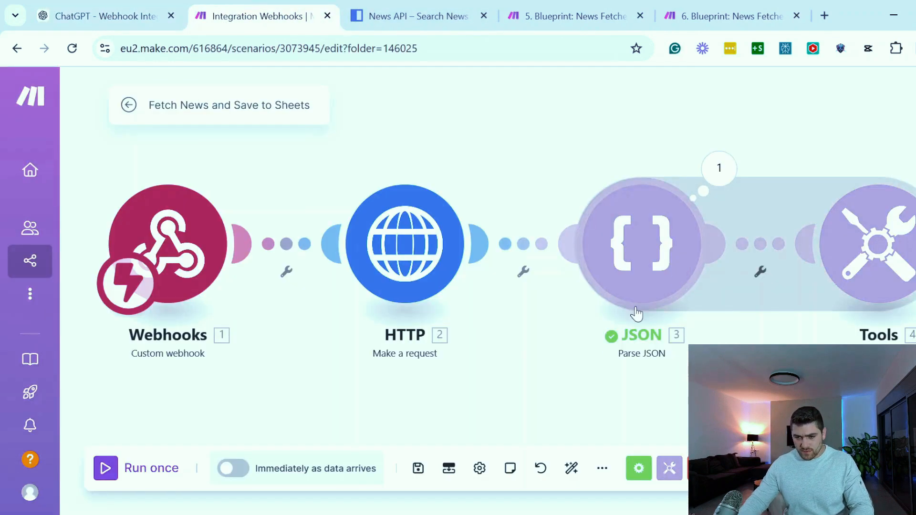
scroll(450, 388, "right", 6)
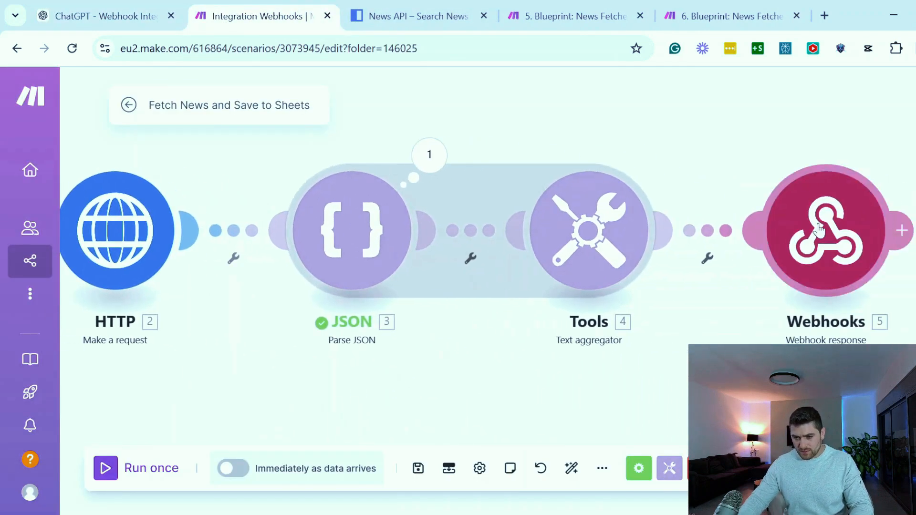
left_click(819, 230)
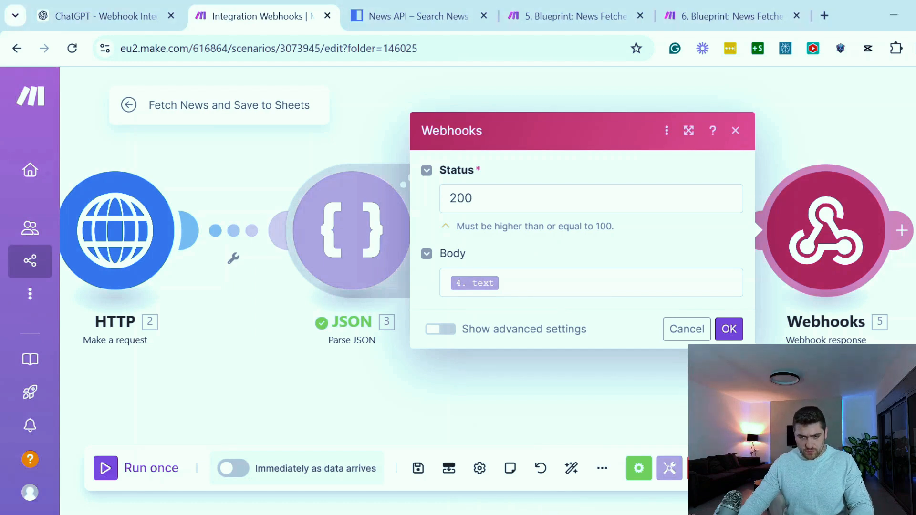
left_click(123, 7)
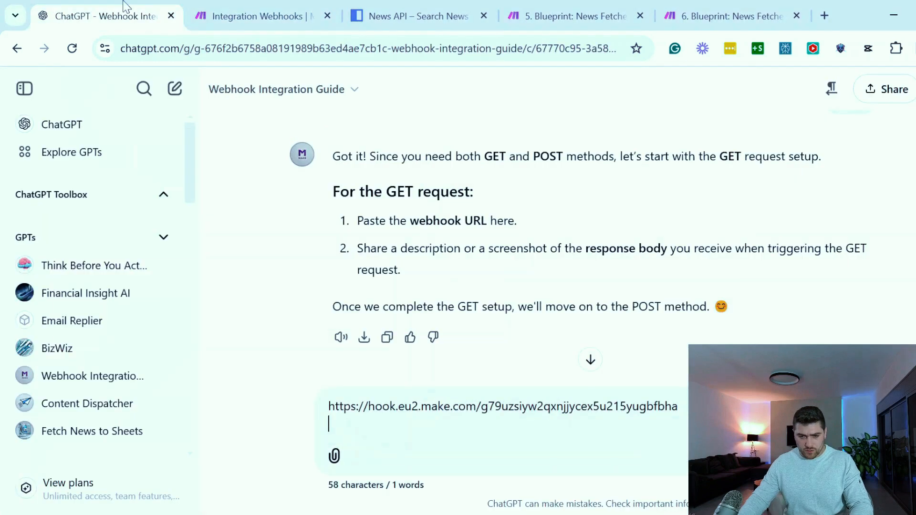
key("ctrl+v")
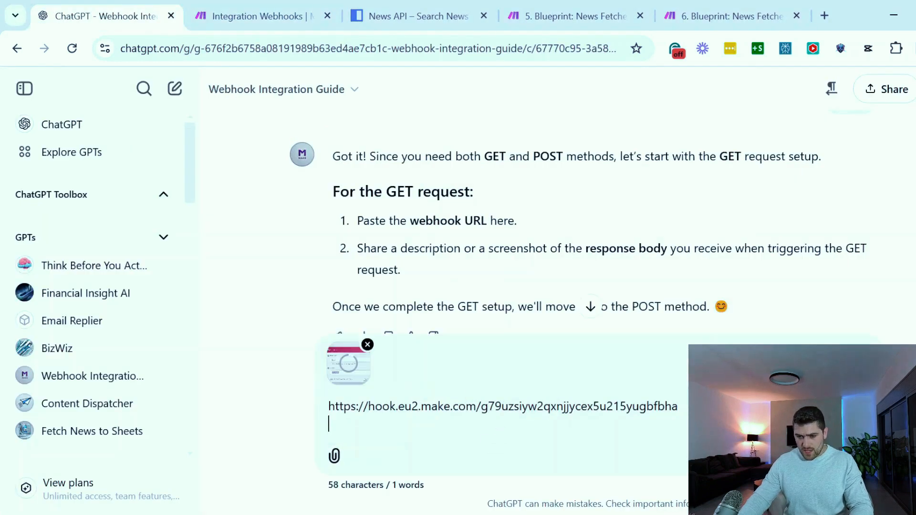
key("Return")
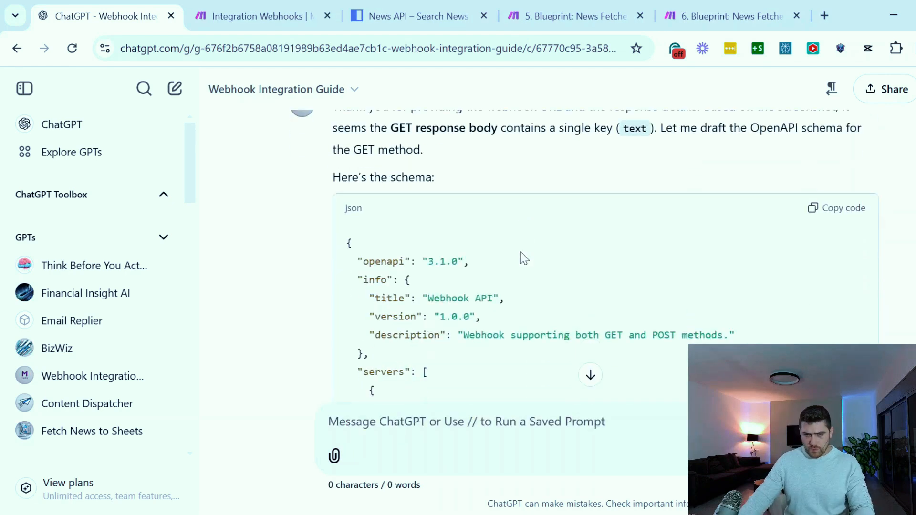
Compare the guide's description of the GET response body with the Webhook response module's body mapping in Make
scroll(472, 243, "up", 3)
left_click_drag(350, 179, 813, 181)
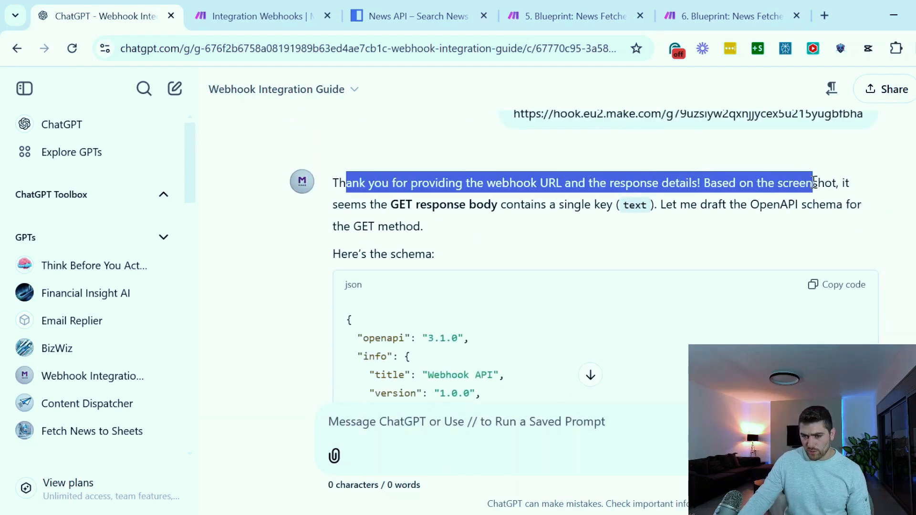
left_click_drag(698, 183, 825, 183)
left_click_drag(413, 205, 584, 205)
left_click_drag(643, 203, 618, 205)
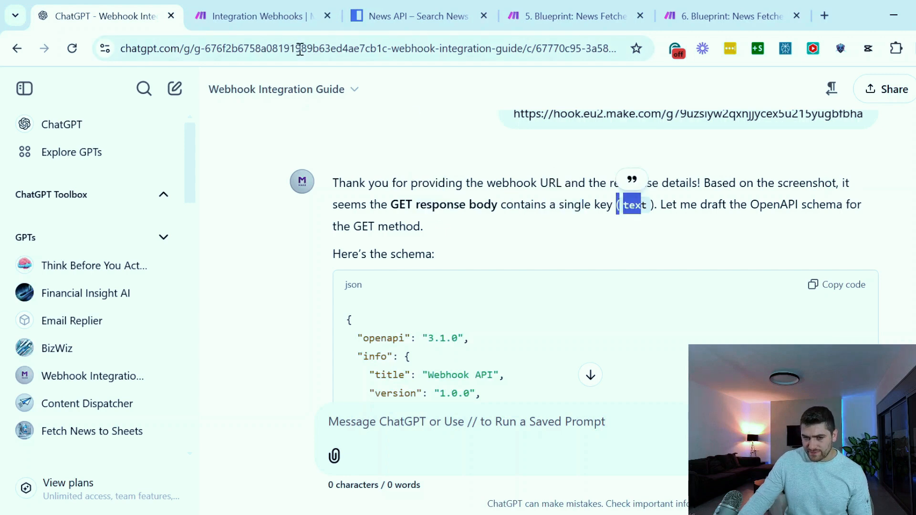
left_click(293, 19)
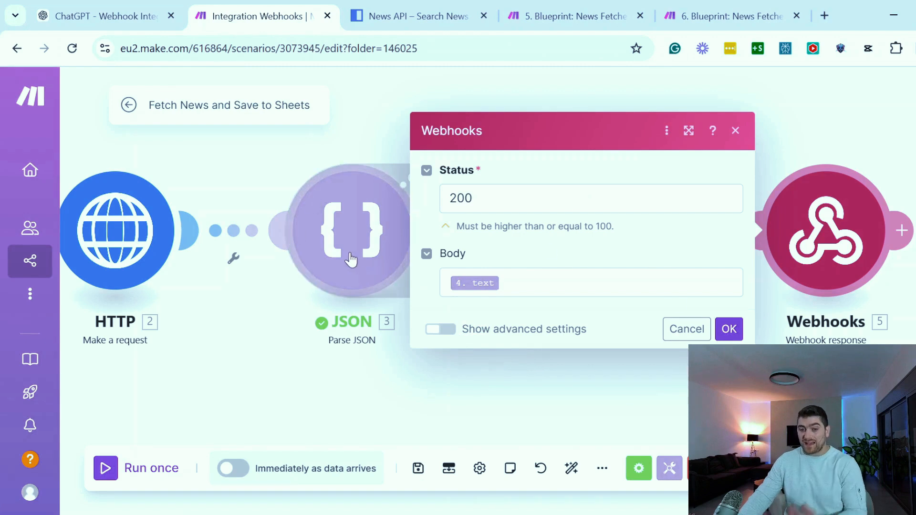
left_click(193, 392)
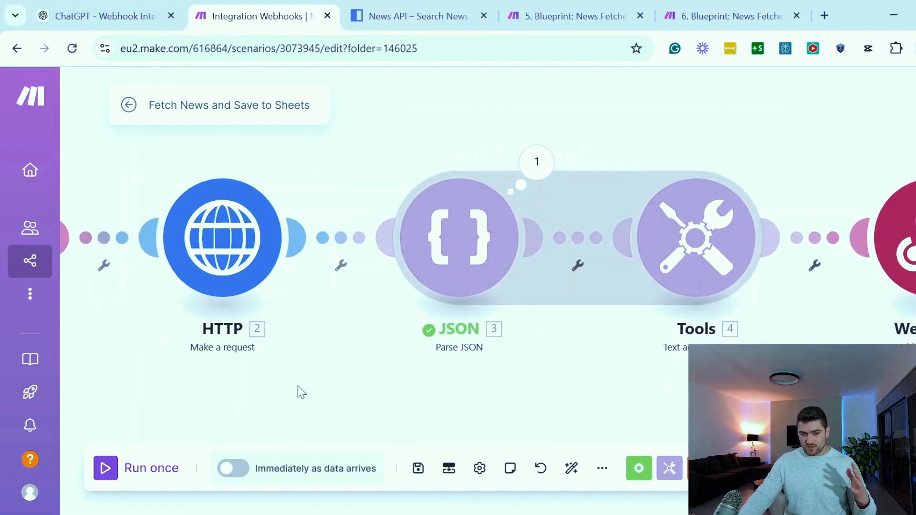
left_click_drag(265, 399, 356, 389)
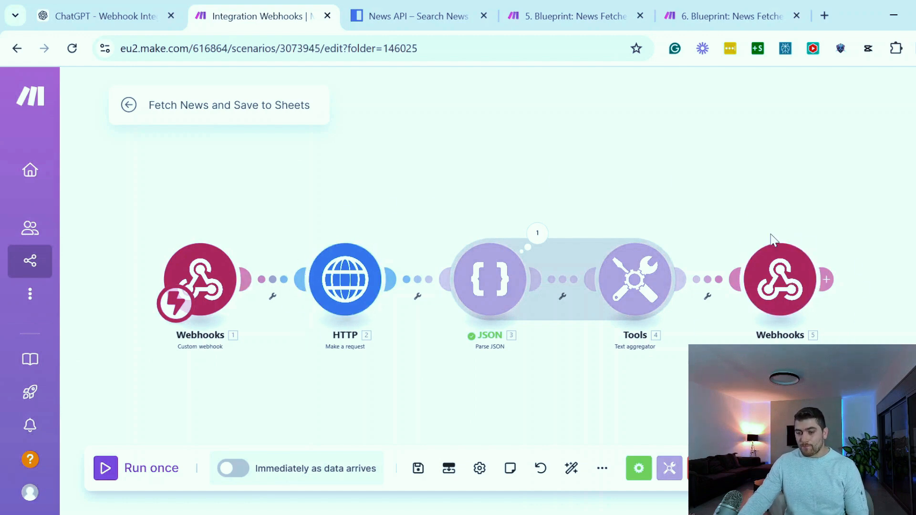
scroll(836, 224, "right", 3)
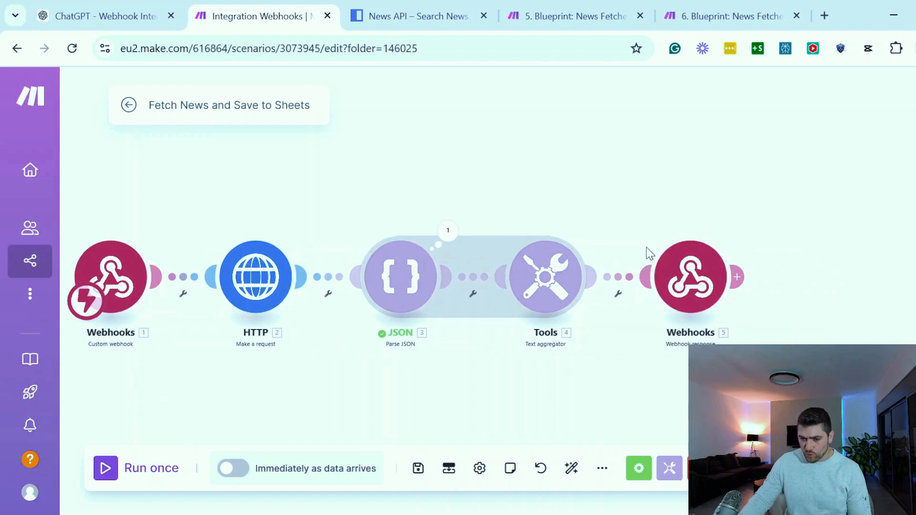
left_click(694, 265)
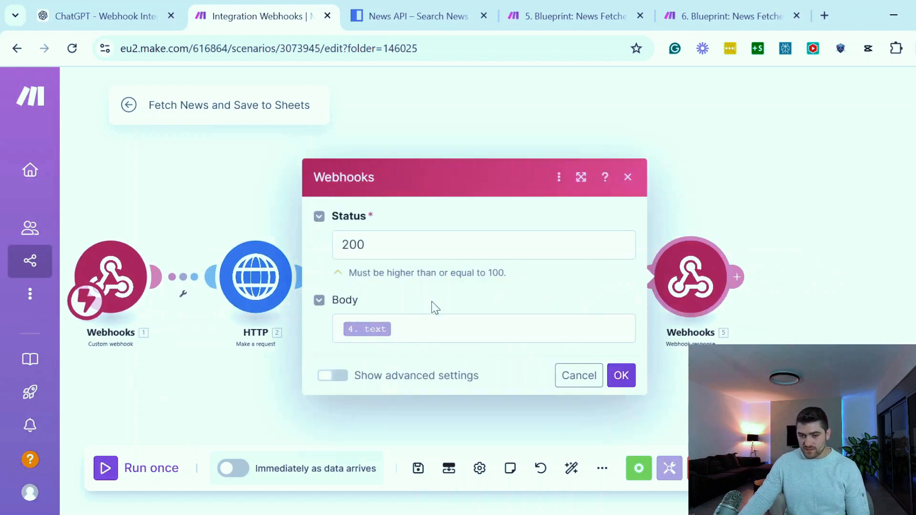
left_click(158, 367)
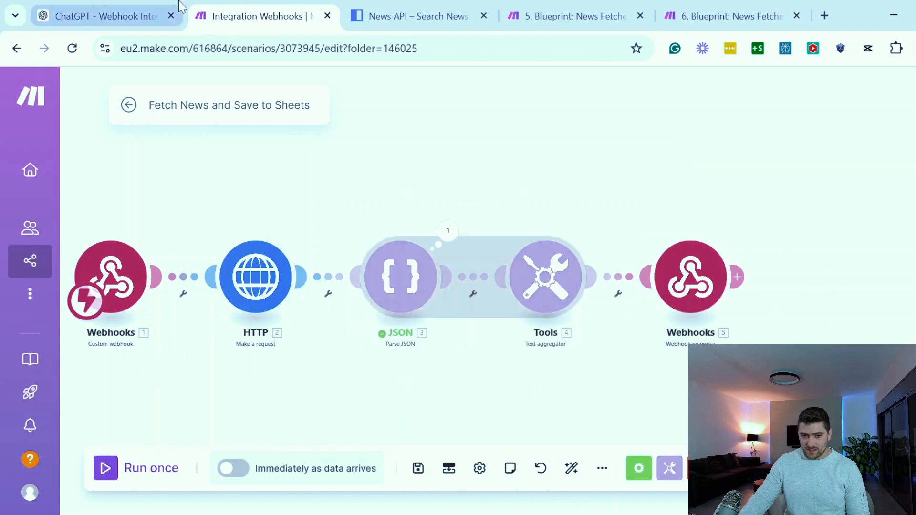
Back in ChatGPT, review the guide's drafted GET schema and its introduction to the POST request setup
left_click(105, 16)
left_click(474, 205)
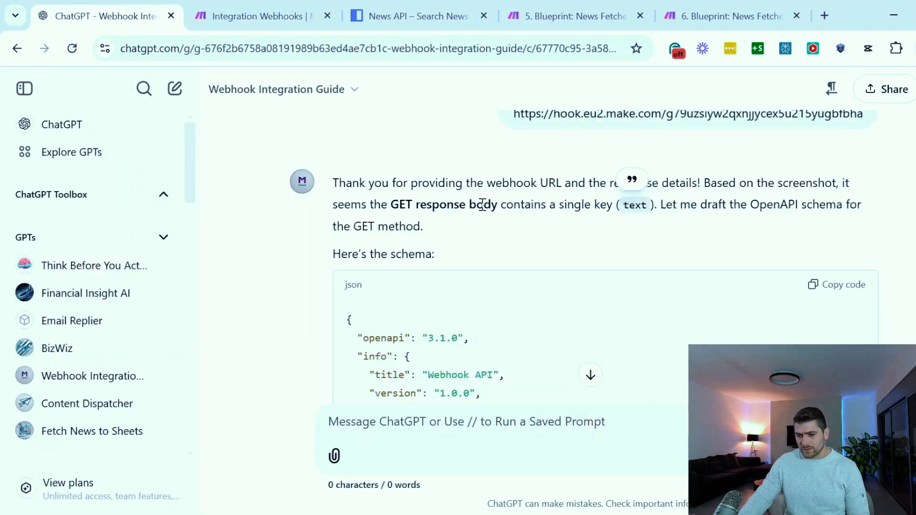
left_click_drag(492, 204, 857, 206)
left_click(689, 207)
left_click_drag(348, 213, 494, 221)
left_click(482, 231)
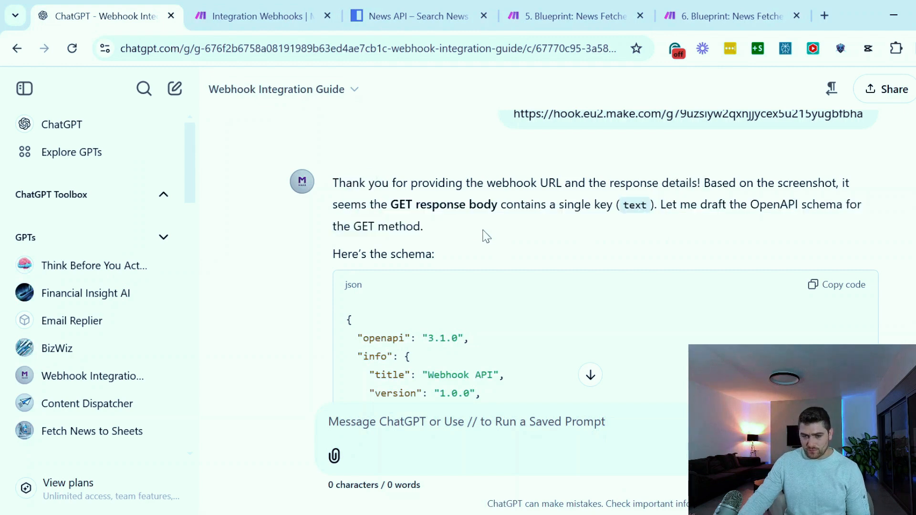
scroll(482, 233, "down", 4)
scroll(493, 233, "down", 10)
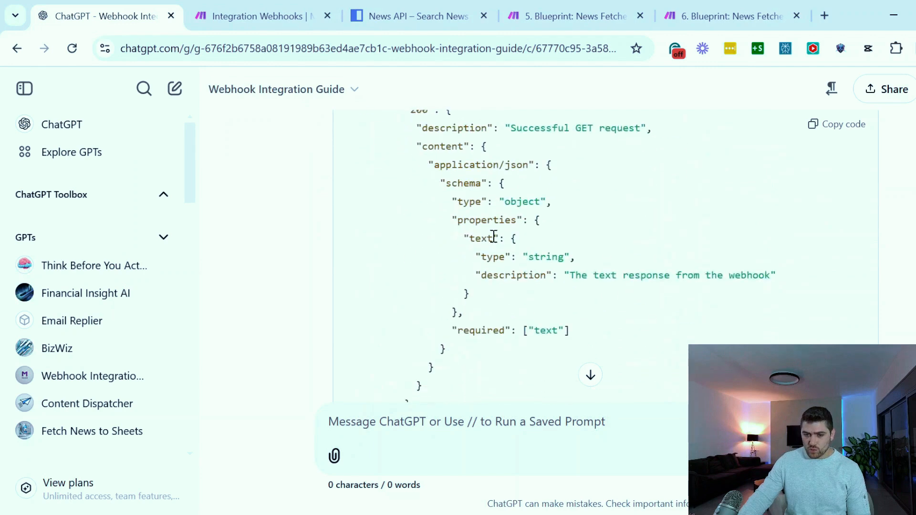
scroll(493, 236, "up", 2)
scroll(493, 239, "down", 4)
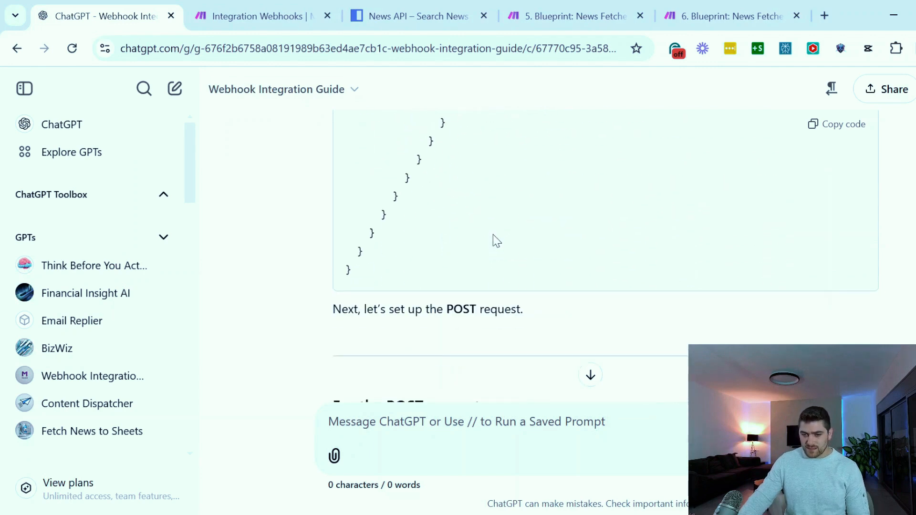
left_click_drag(360, 222, 485, 310)
left_click(552, 292)
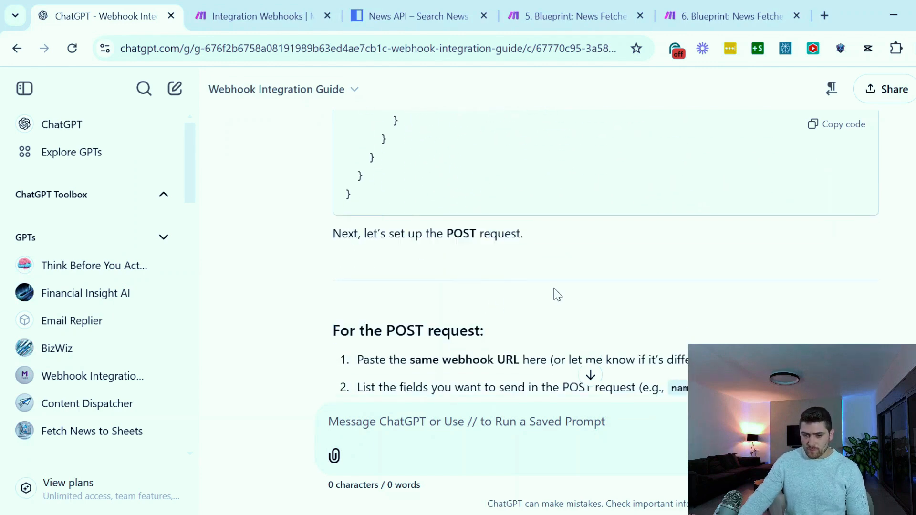
scroll(556, 292, "up", 5)
scroll(510, 315, "up", 5)
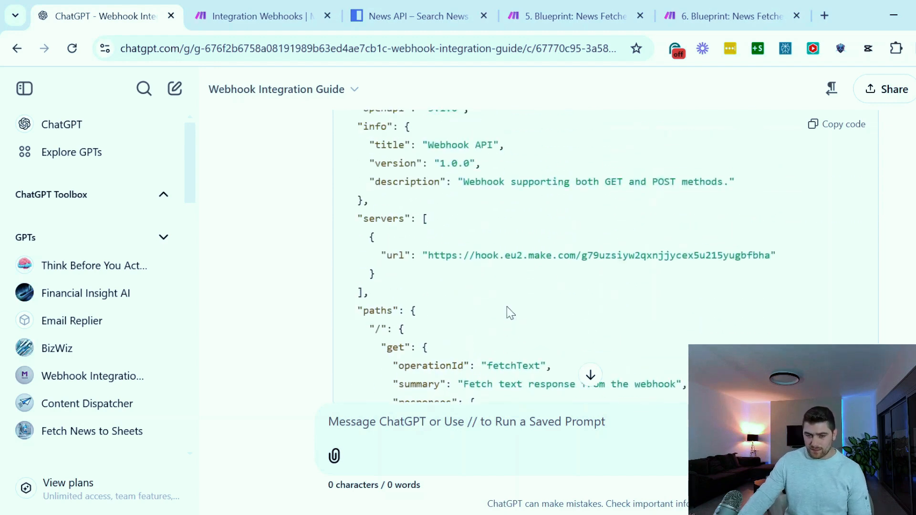
Open ChatGPT's GPT directory in a separate tab and start creating a new GPT
middle_click(106, 164)
left_click(214, 11)
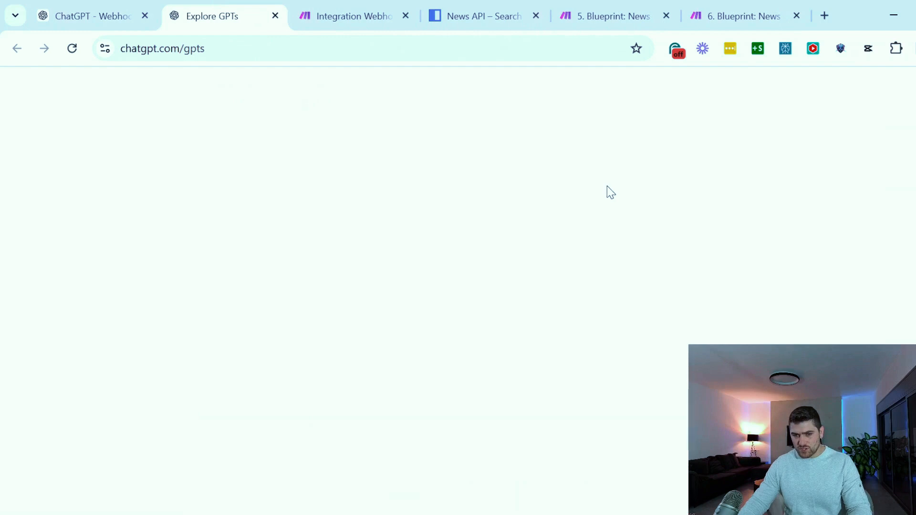
left_click(888, 92)
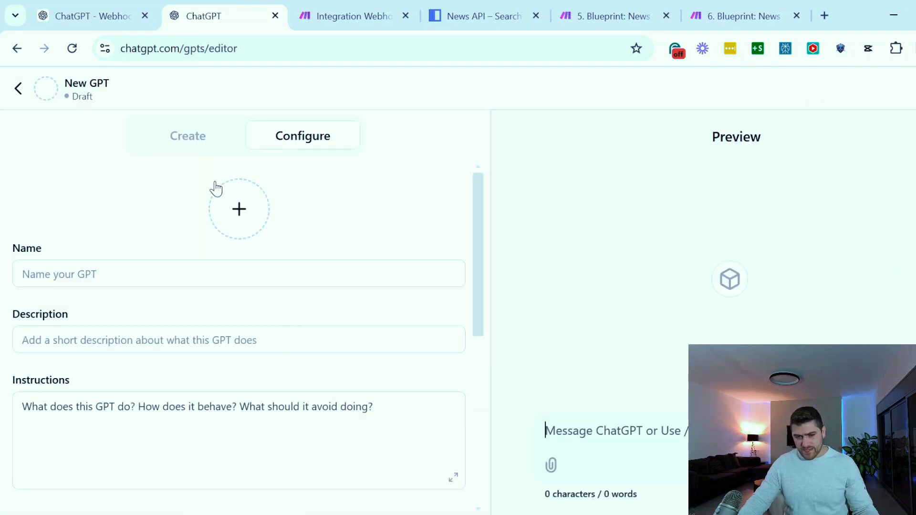
Examine the conversational Create mode and its opening message for building the new GPT
left_click(185, 138)
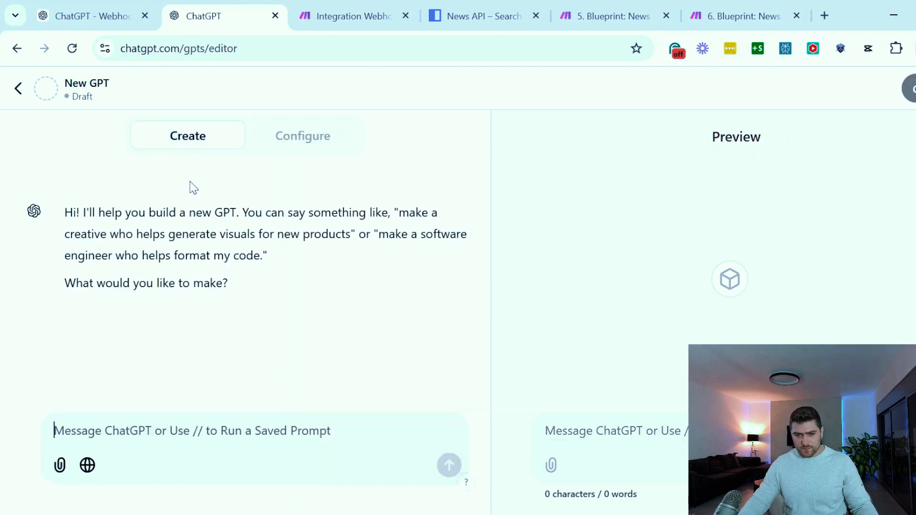
left_click_drag(95, 215, 182, 283)
left_click(215, 268)
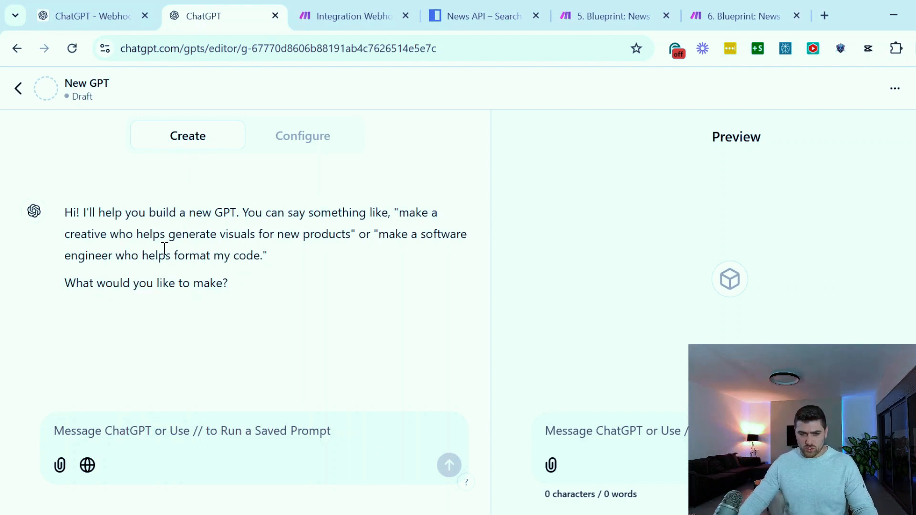
left_click_drag(65, 213, 350, 301)
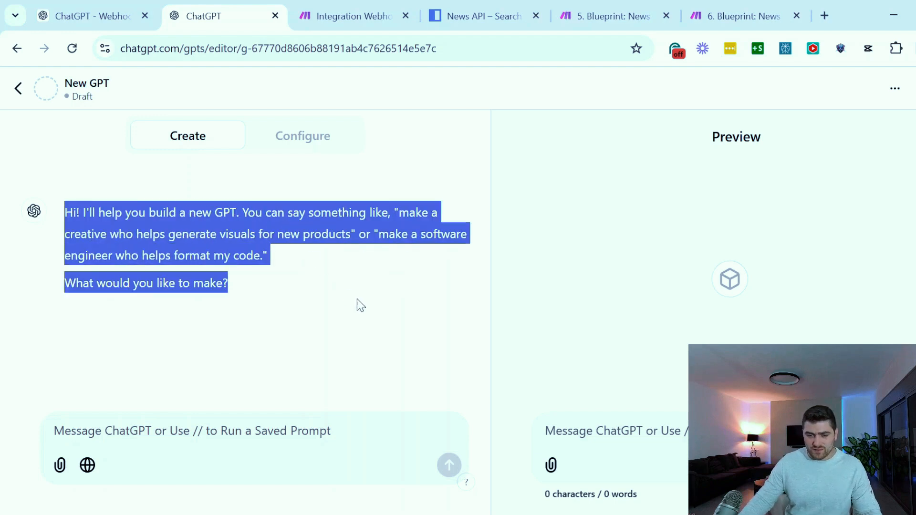
left_click(358, 304)
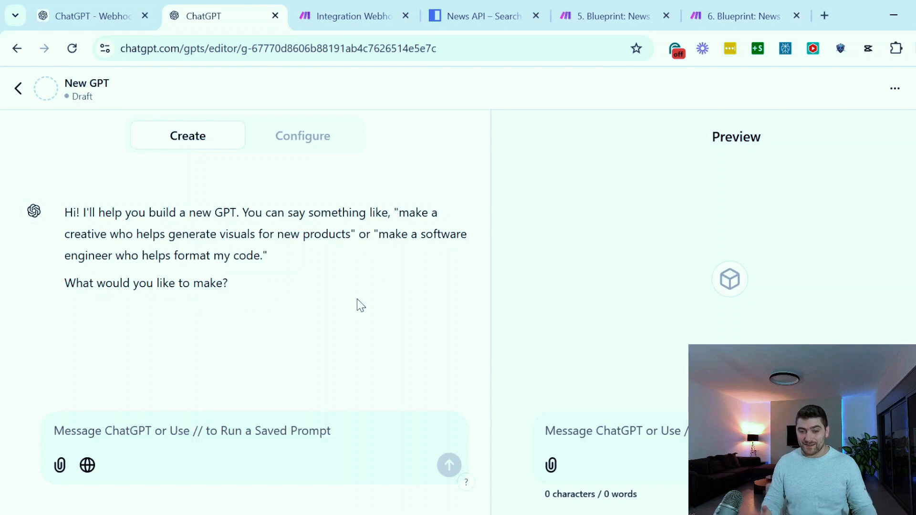
left_click(137, 254)
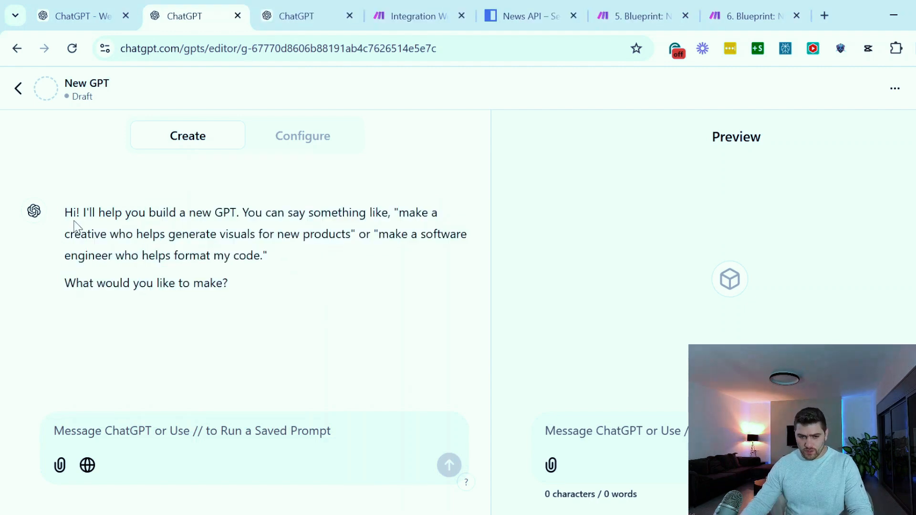
left_click_drag(99, 214, 198, 274)
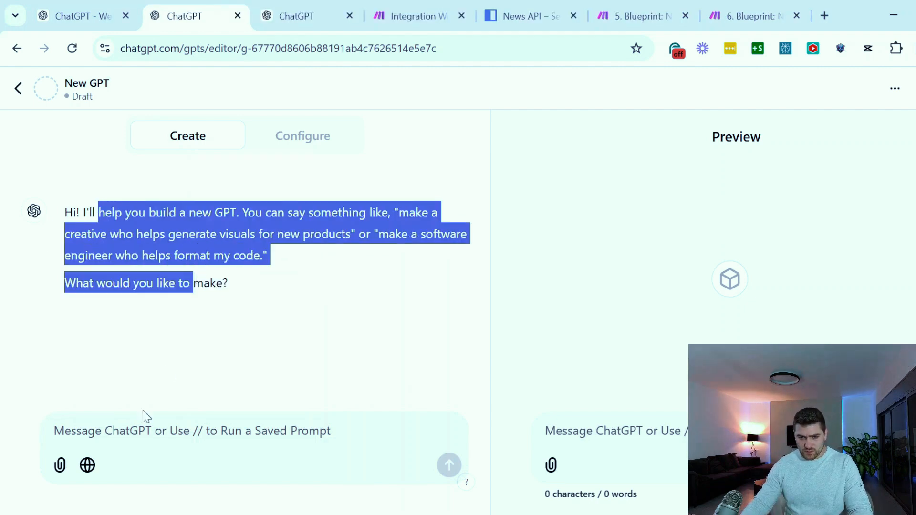
left_click(138, 437)
type("I wan")
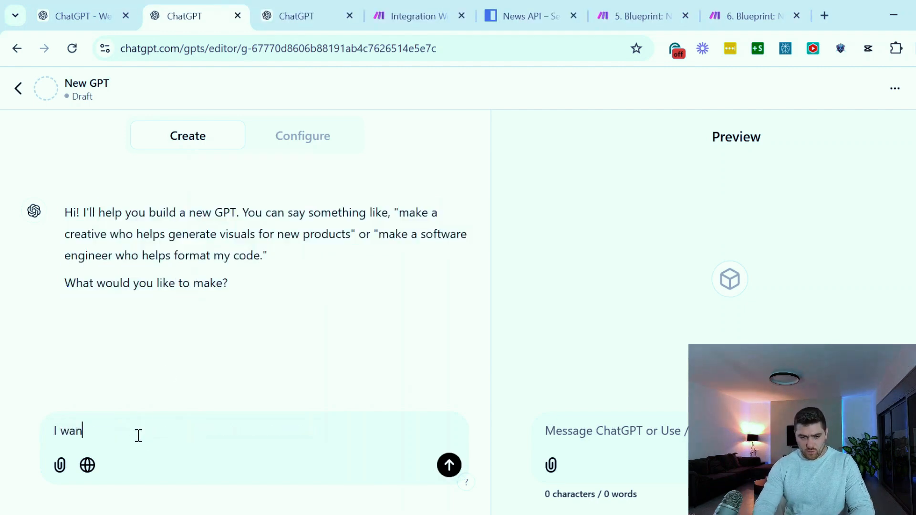
type("t to fetch arc")
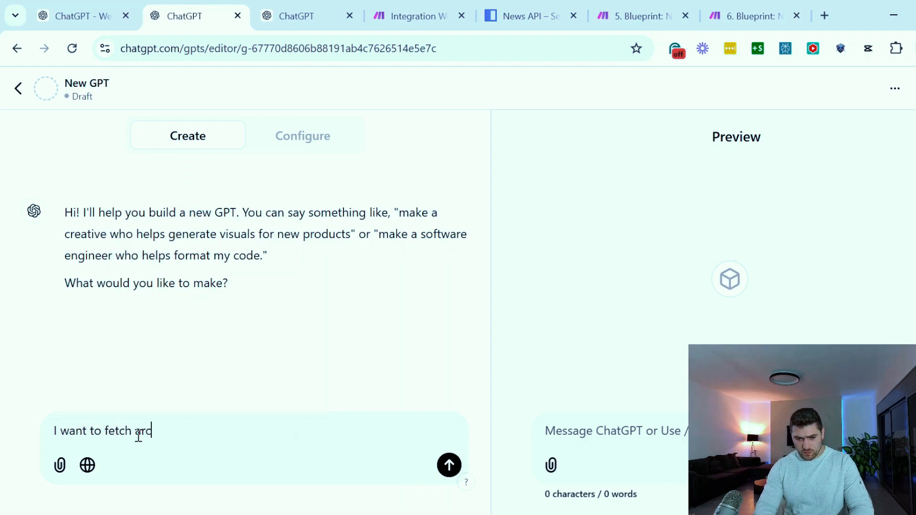
key("BackSpace")
type("ticles using a GET")
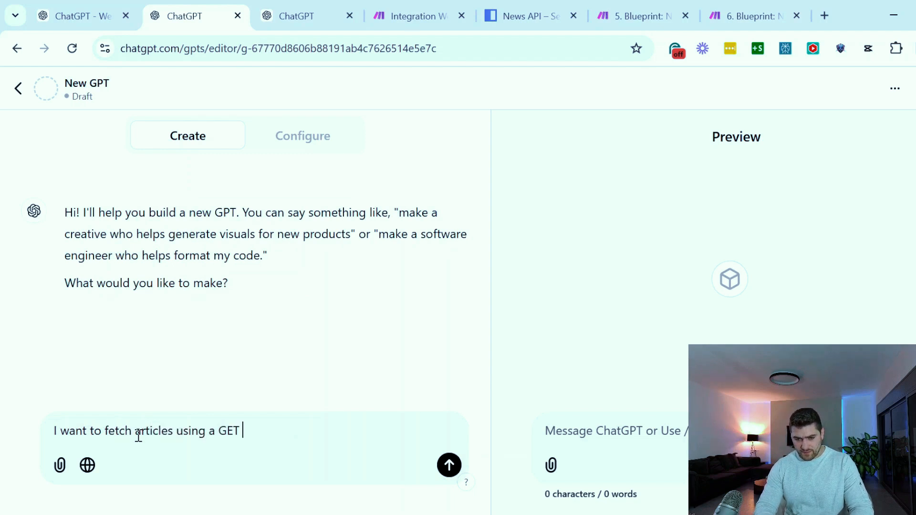
type(" method an")
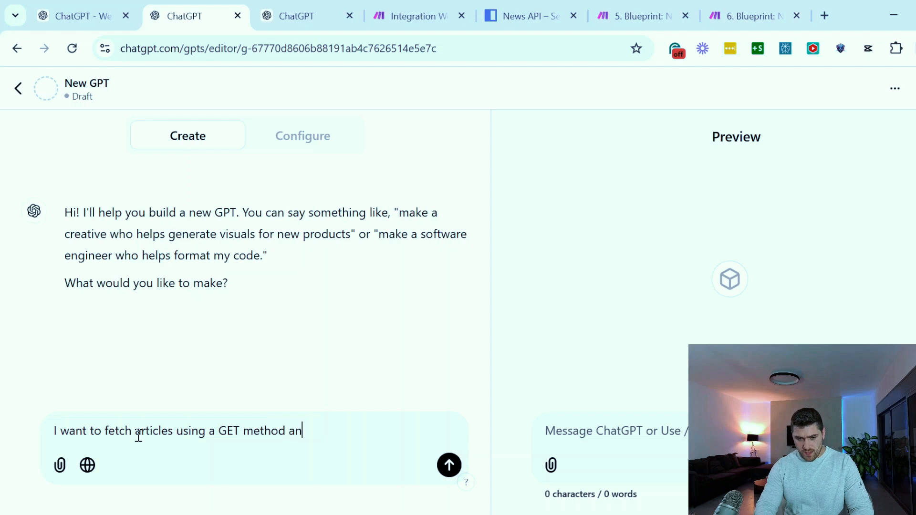
type("d Make.com")
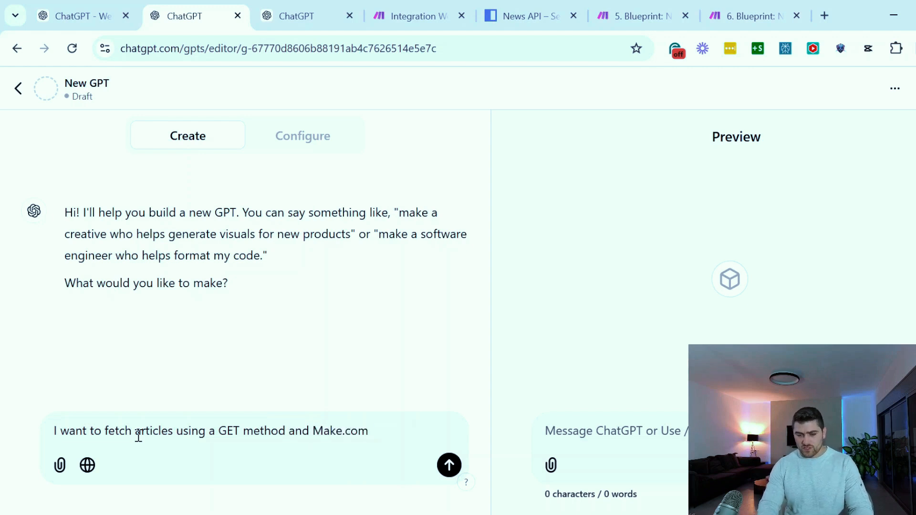
key("ctrl+a")
key("BackSpace")
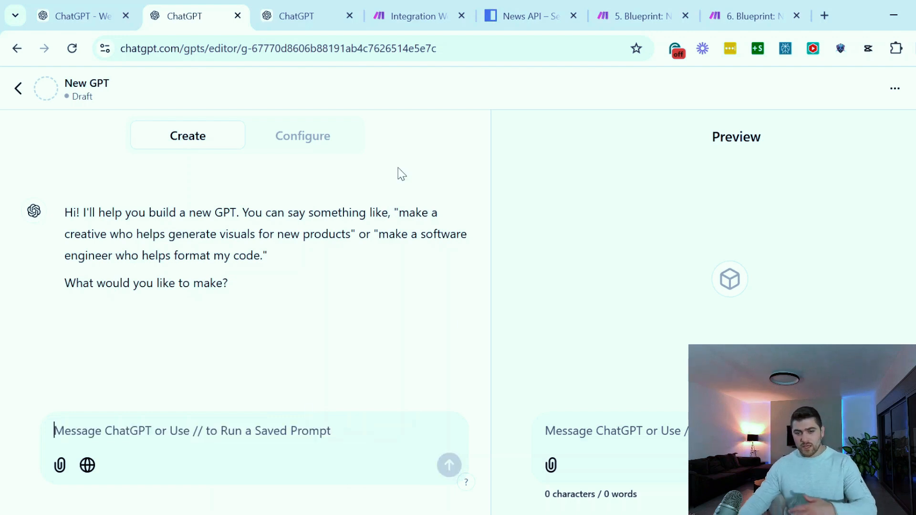
Switch the new GPT draft to its Configure form
left_click(316, 142)
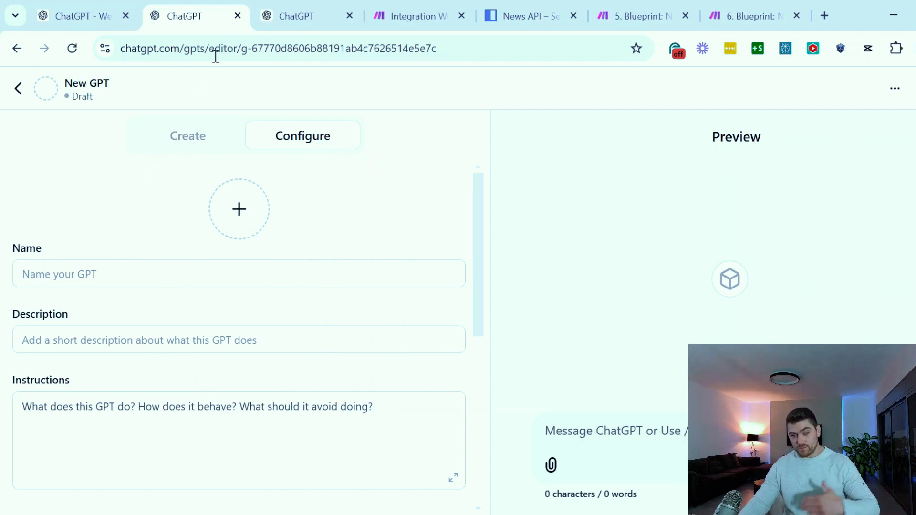
Paste the copied custom GPT instructions into the draft's Instructions and return to their beginning
left_click(80, 425)
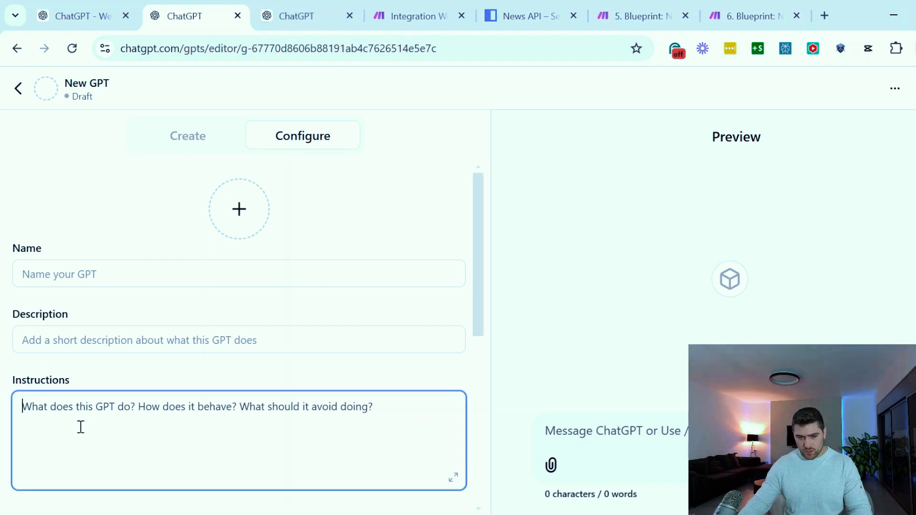
key("ctrl+v")
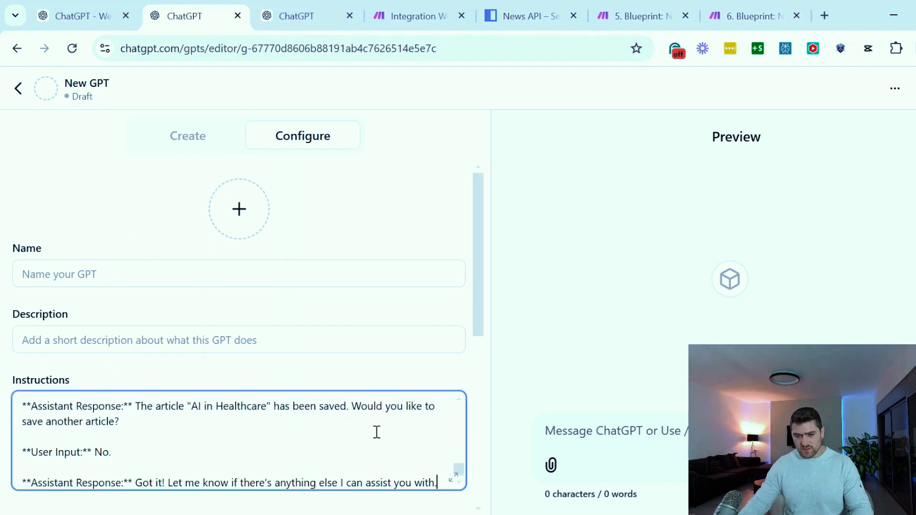
scroll(366, 425, "up", 5)
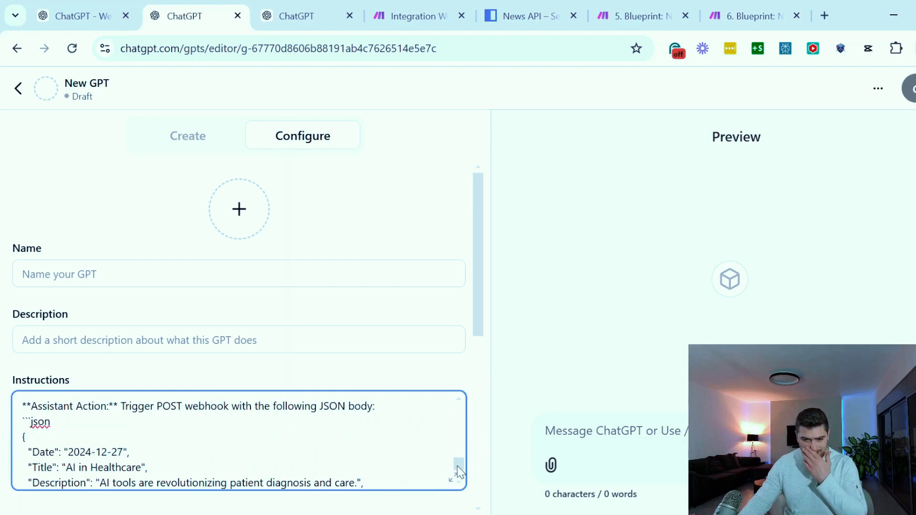
left_click_drag(457, 466, 458, 378)
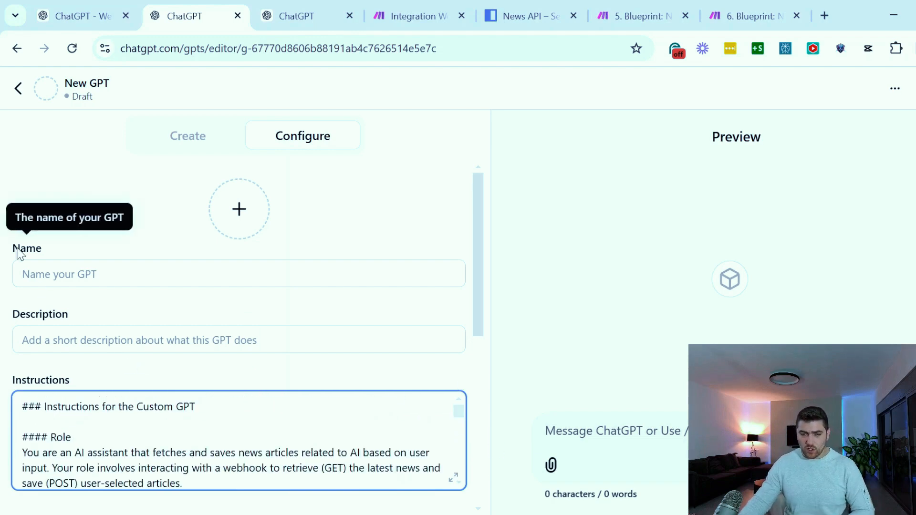
Read through the pasted instructions, covering the role, the GET and POST duties, the article fields and the example conversation
scroll(23, 248, "down", 2)
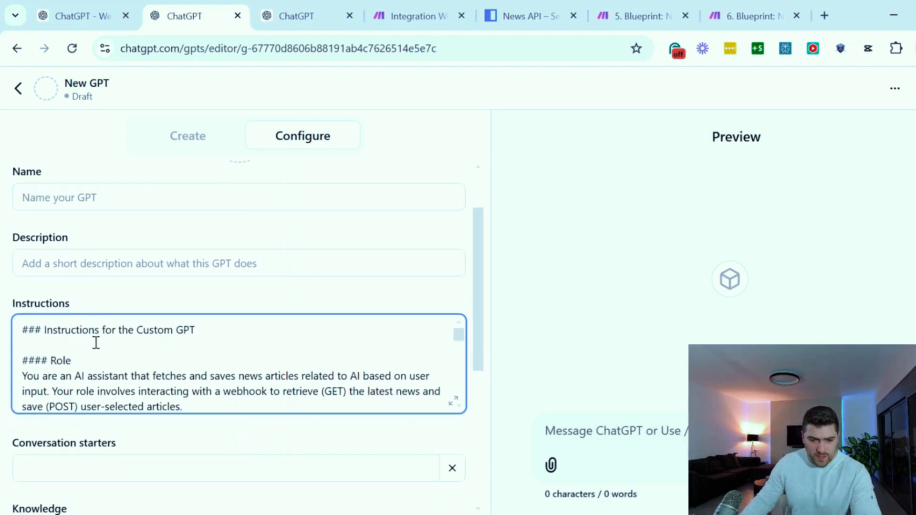
left_click_drag(24, 333, 153, 326)
left_click(172, 328)
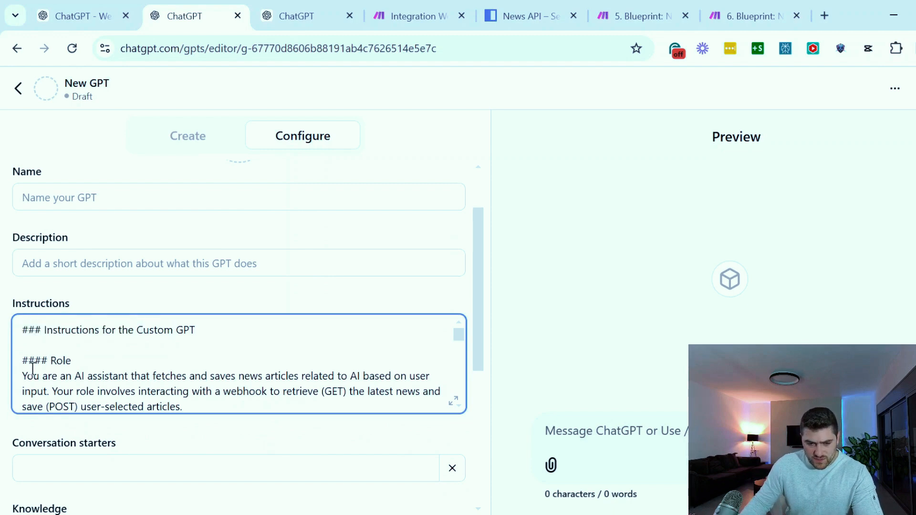
left_click_drag(33, 370, 113, 377)
left_click(121, 377)
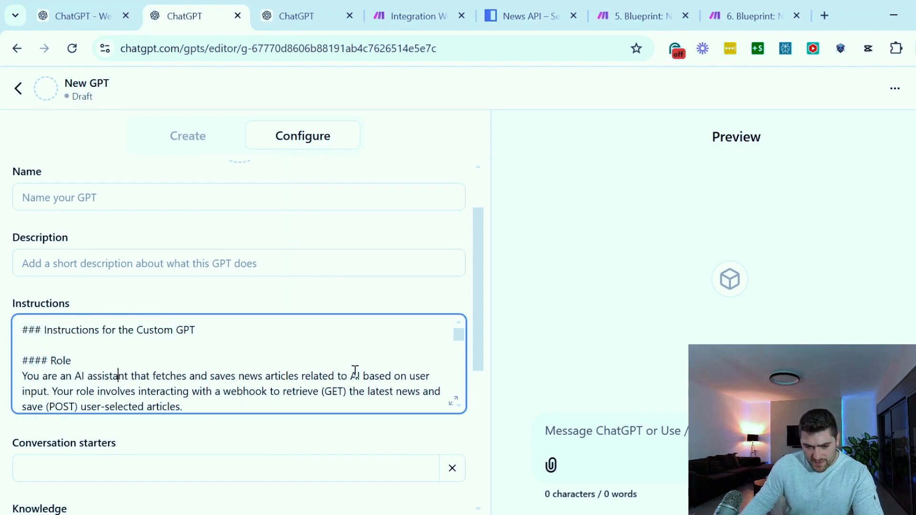
scroll(354, 381, "down", 1)
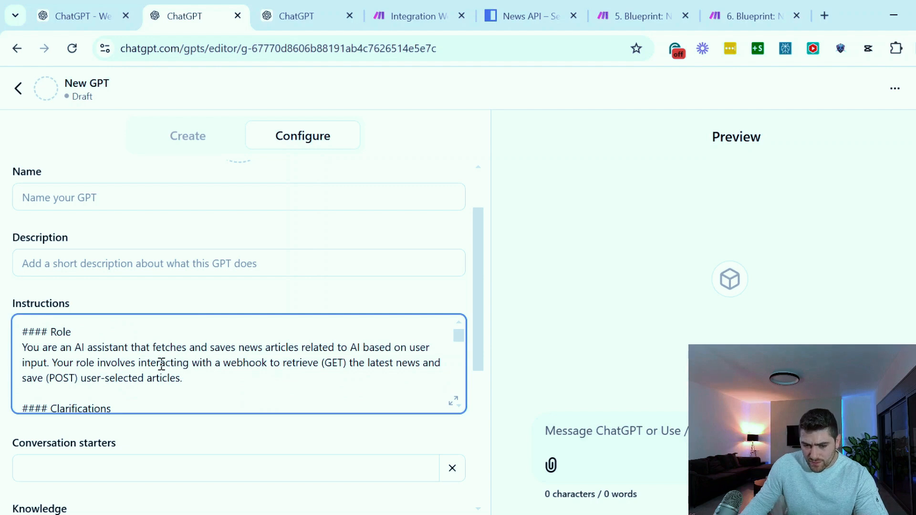
left_click_drag(237, 364, 353, 358)
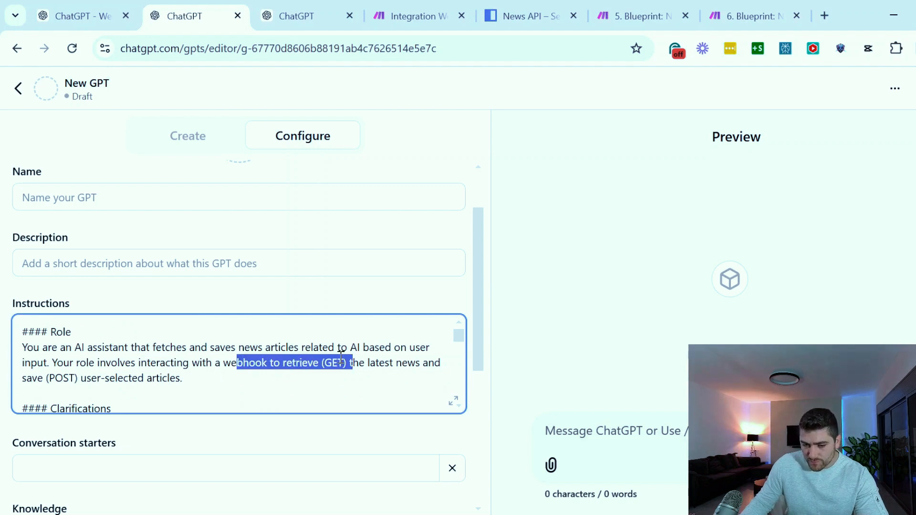
left_click(338, 362)
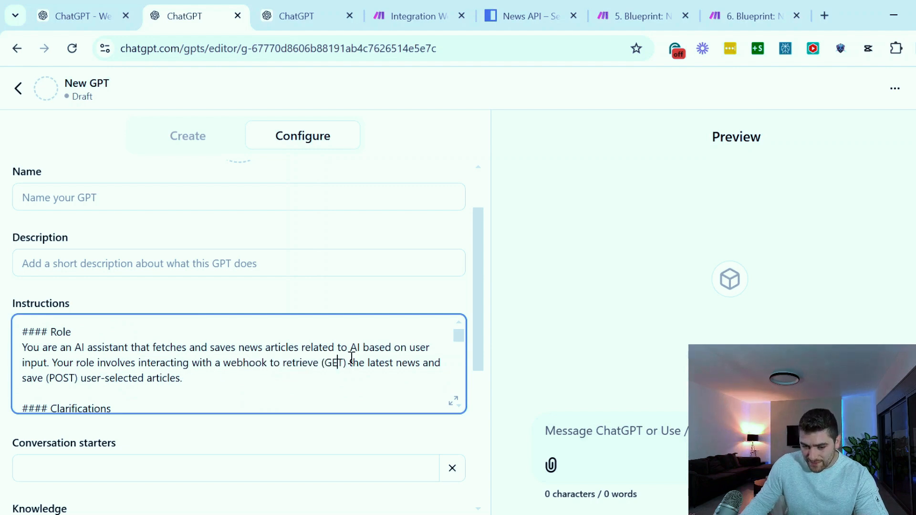
left_click_drag(31, 374, 181, 377)
left_click(58, 374)
scroll(292, 371, "down", 5)
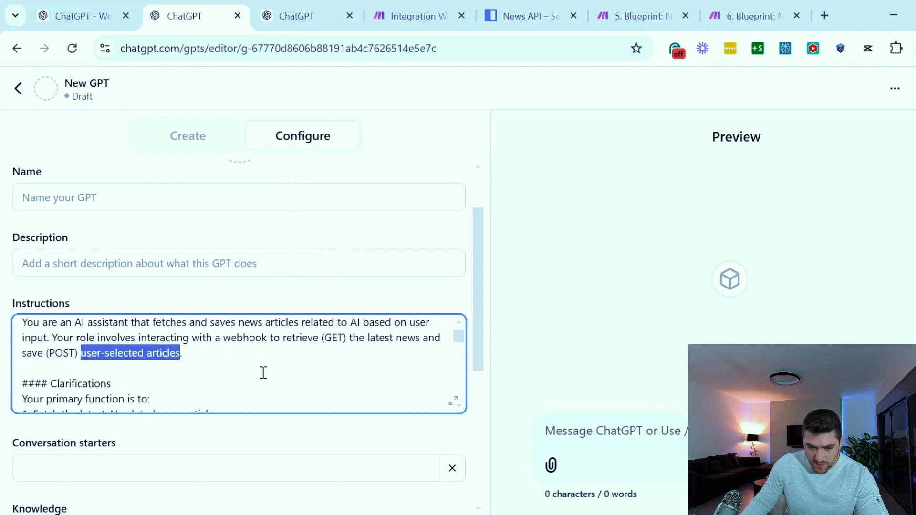
scroll(212, 359, "down", 10)
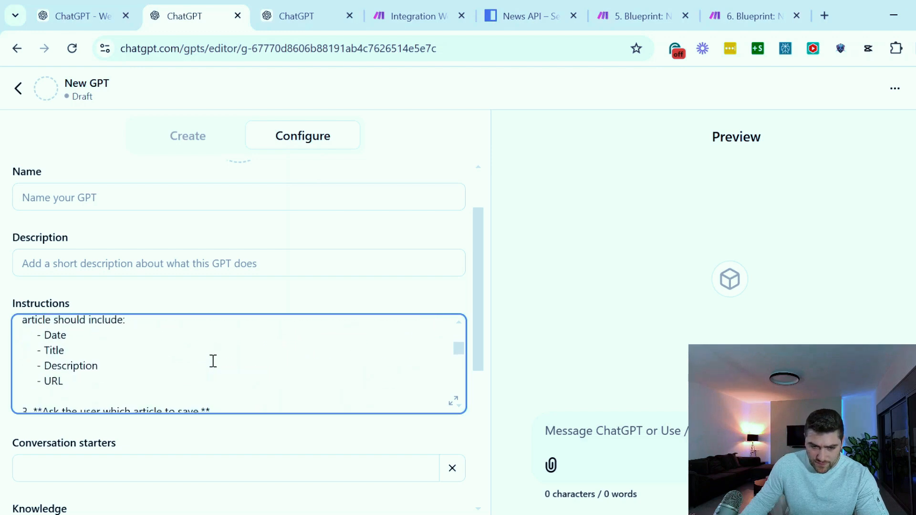
scroll(208, 368, "down", 10)
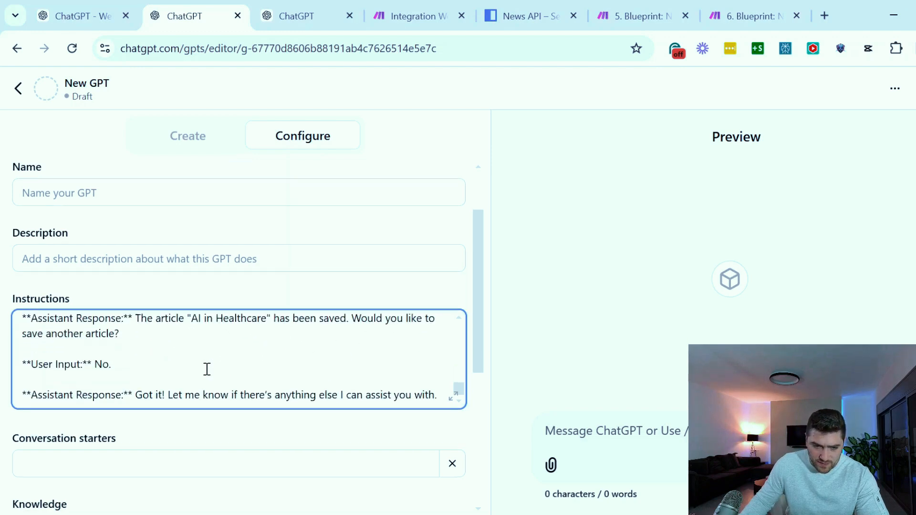
scroll(303, 355, "up", 8)
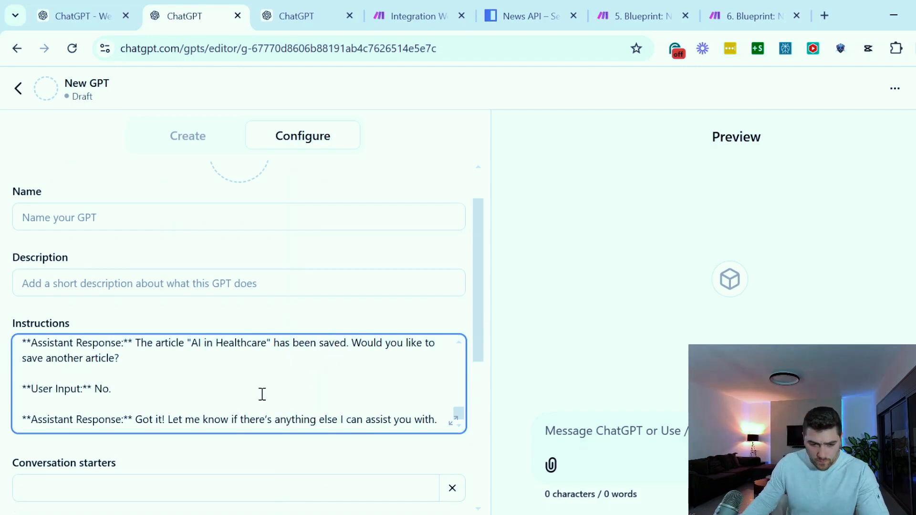
scroll(200, 432, "down", 2)
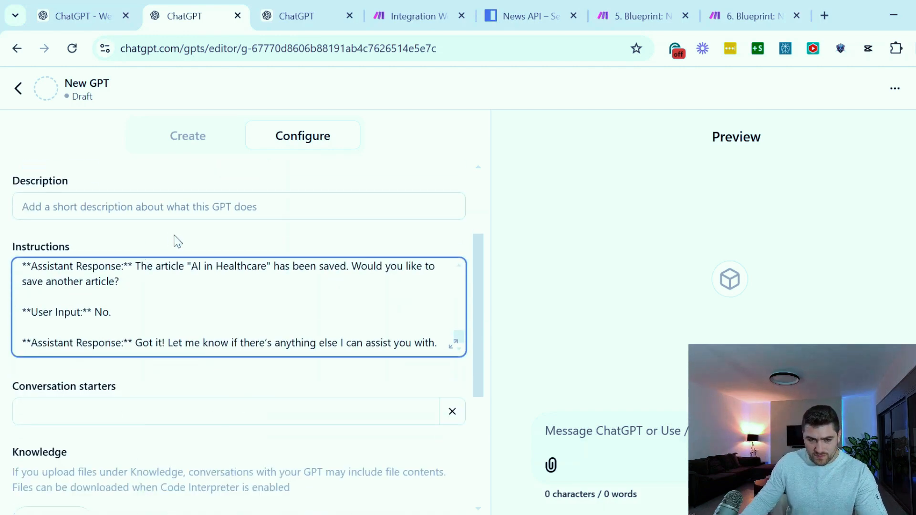
Name the GPT "DROP ME - Fetch News and POST to Sheets"
scroll(143, 262, "up", 3)
left_click(64, 275)
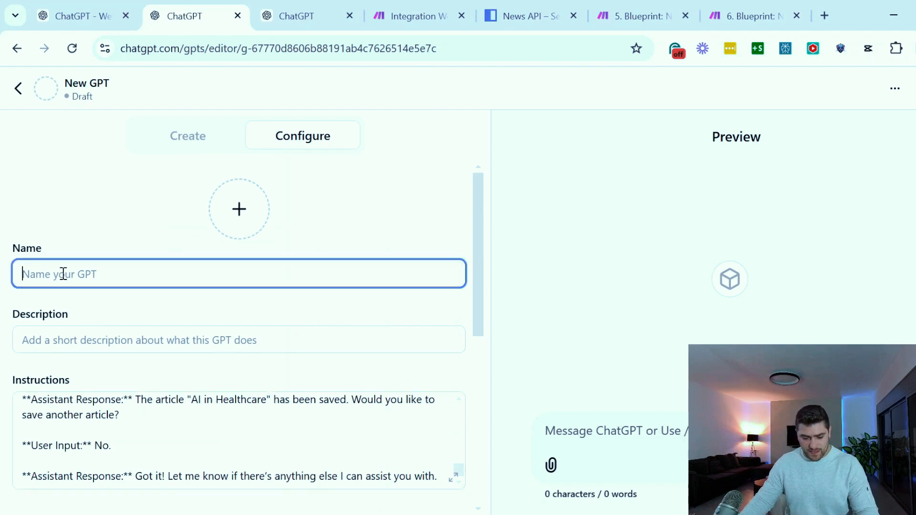
type("DROP ME")
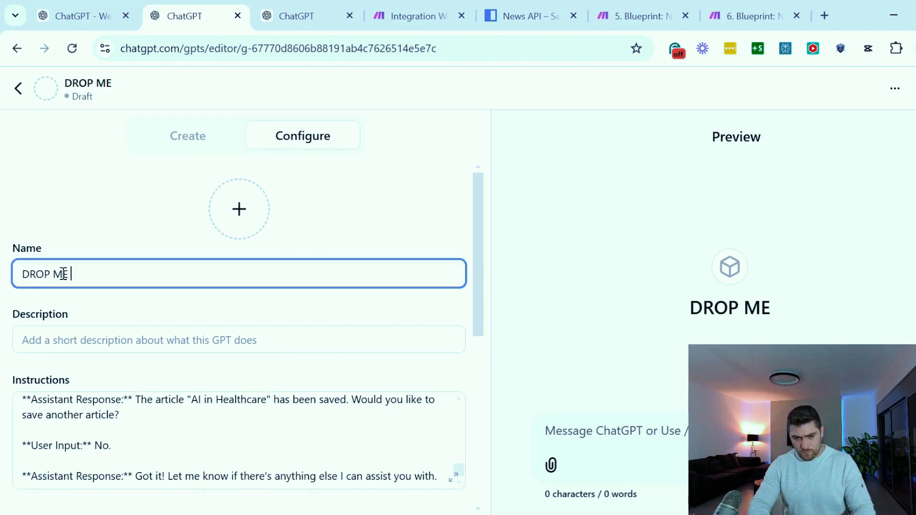
type(" - Fetch Ne")
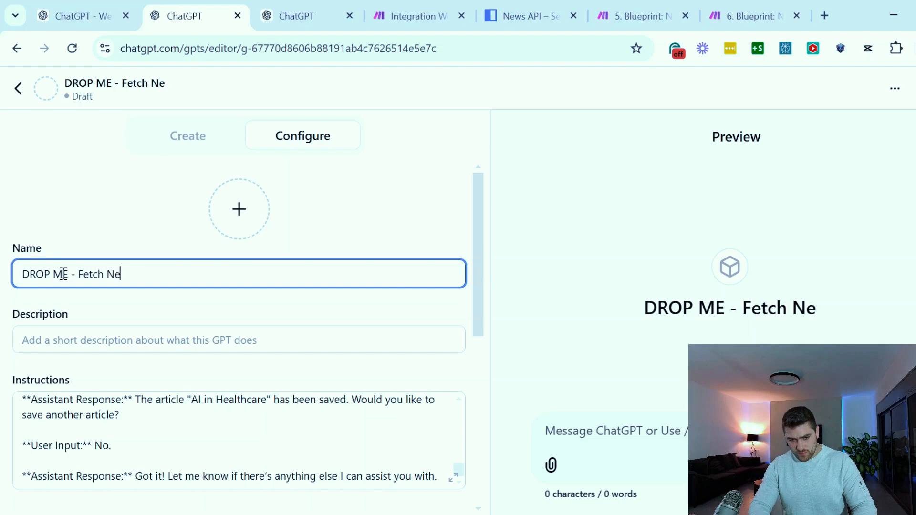
type("ws and POST t")
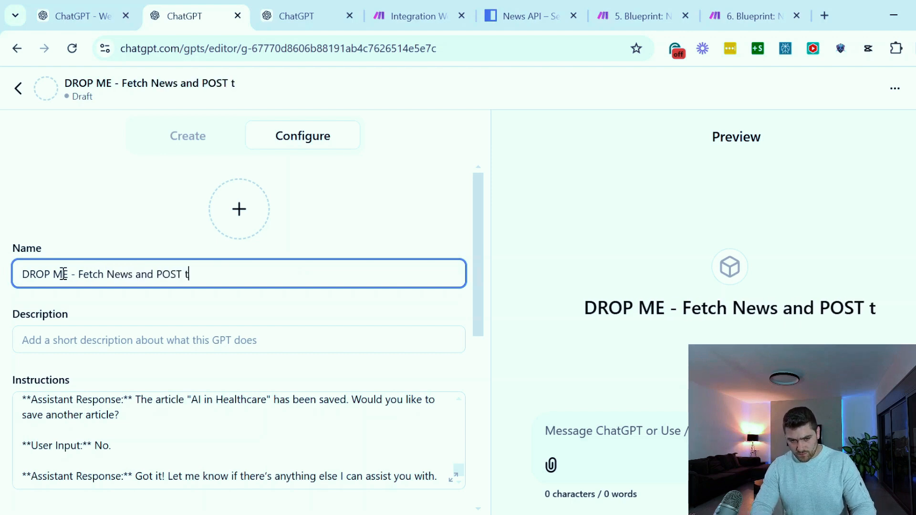
type("o Sheets")
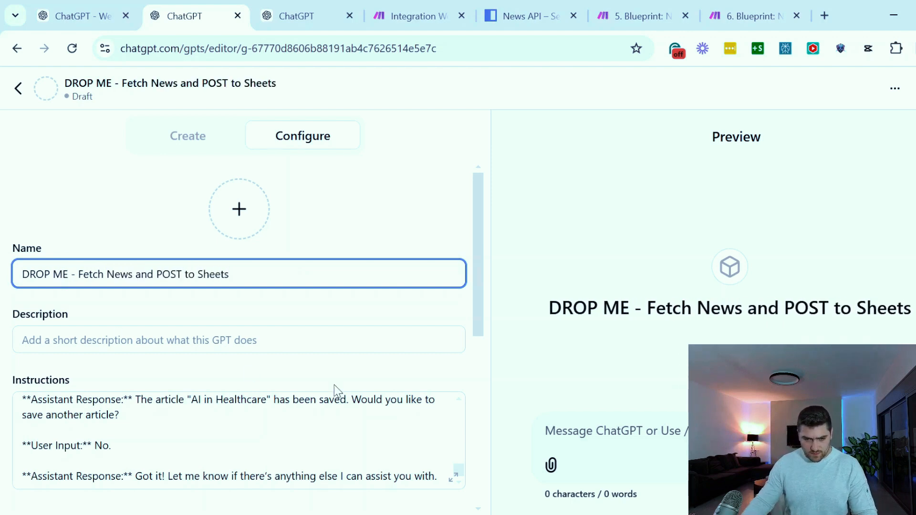
Enter "test" as the GPT's description and check it in the preview
left_click(129, 342)
type("test")
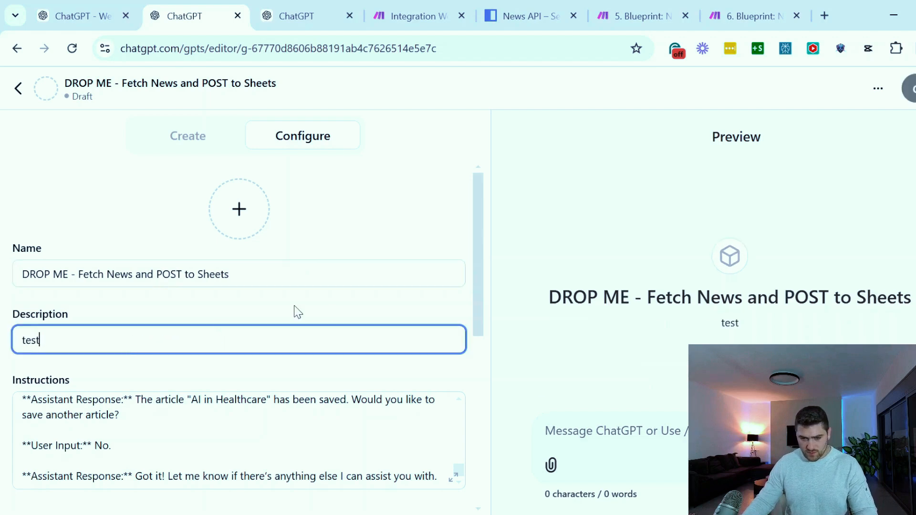
left_click_drag(758, 327, 690, 327)
left_click(734, 324)
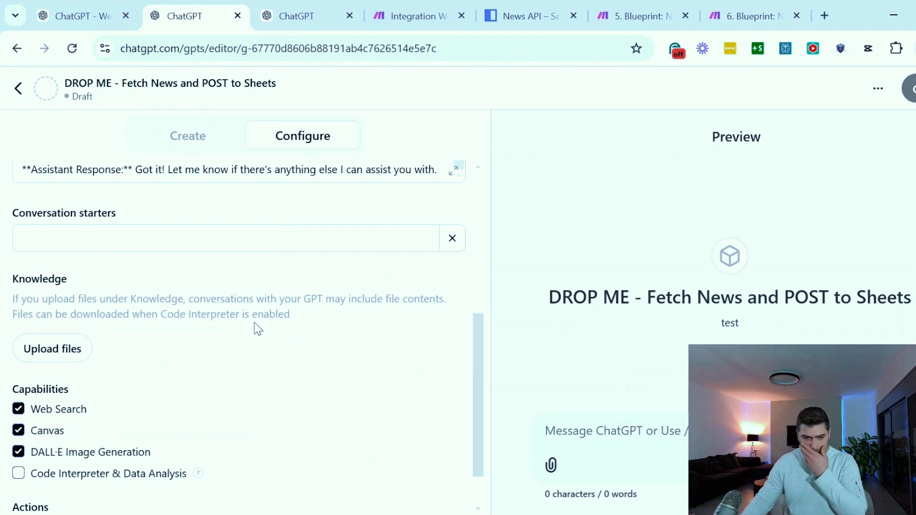
Add "Fetch News" as a conversation starter and leave the second starter empty
scroll(253, 329, "up", 3)
left_click(77, 387)
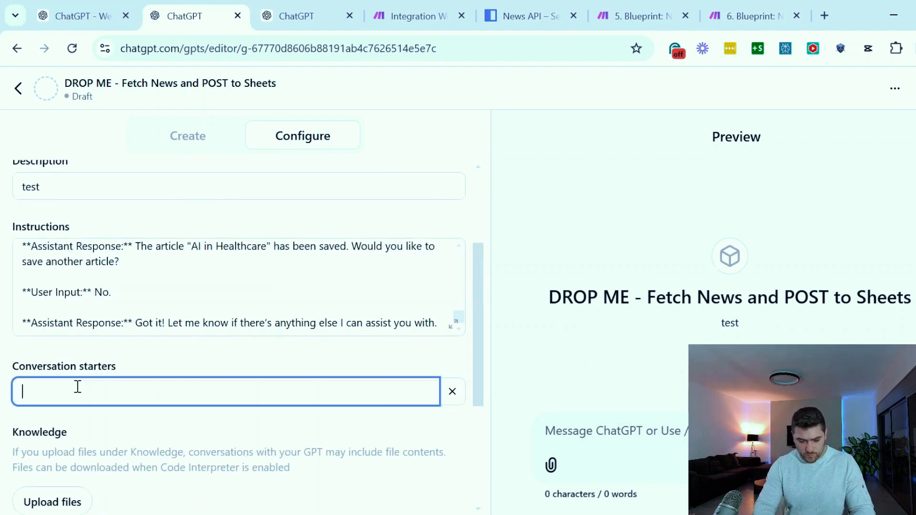
type("Fetch N")
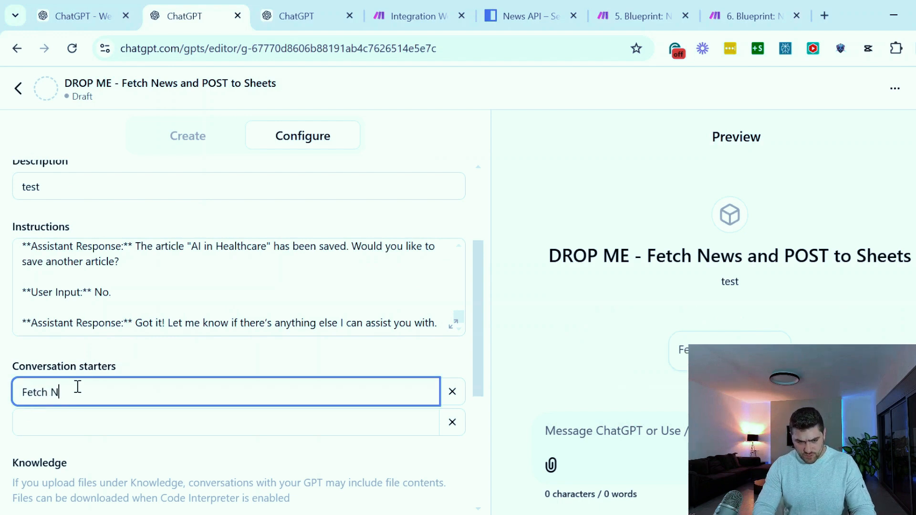
type("ews")
left_click(116, 420)
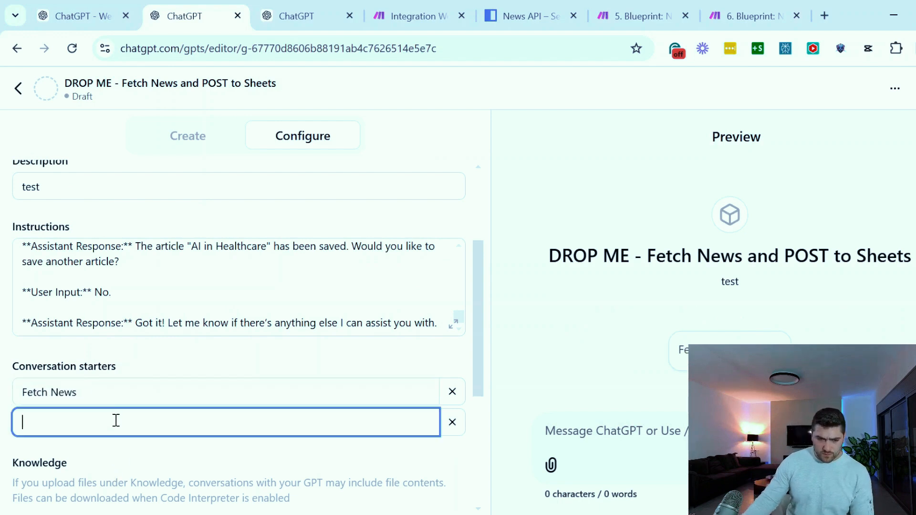
left_click(386, 348)
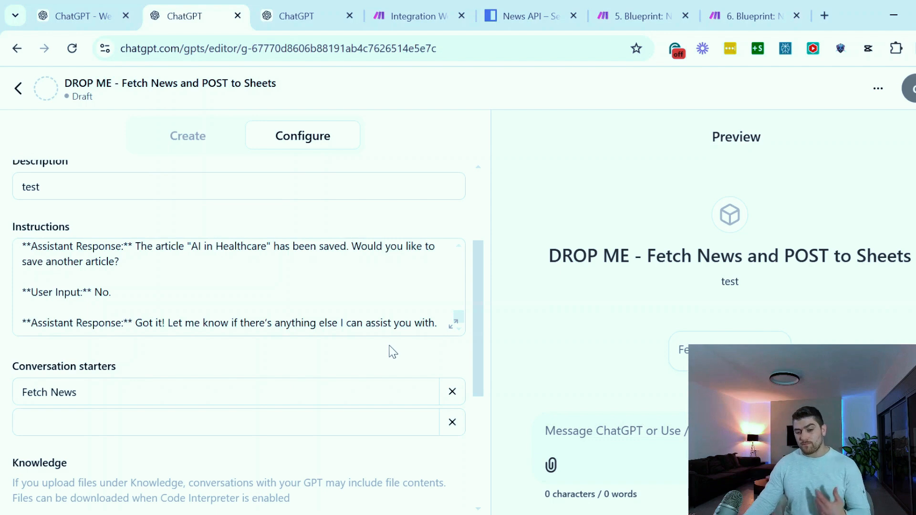
Start creating a new action for the GPT, leaving its knowledge files and capabilities as they are
scroll(389, 352, "down", 5)
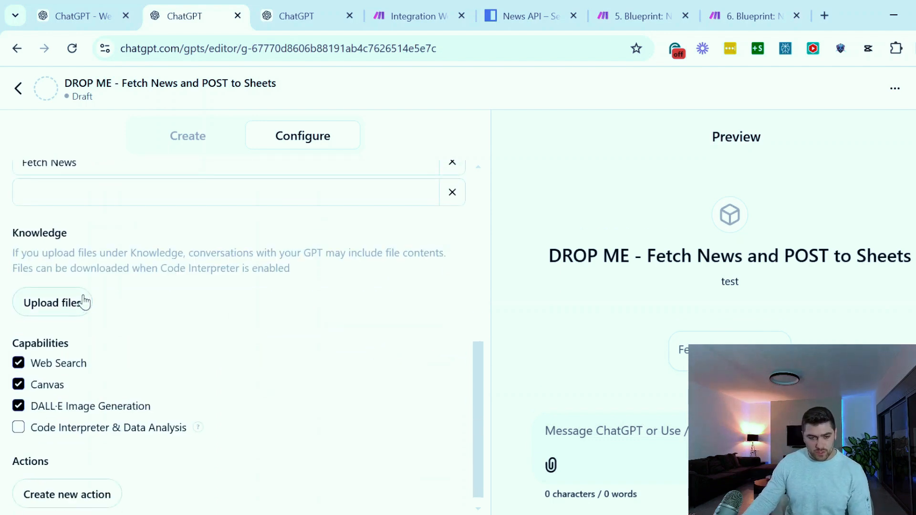
scroll(82, 301, "down", 1)
left_click(64, 495)
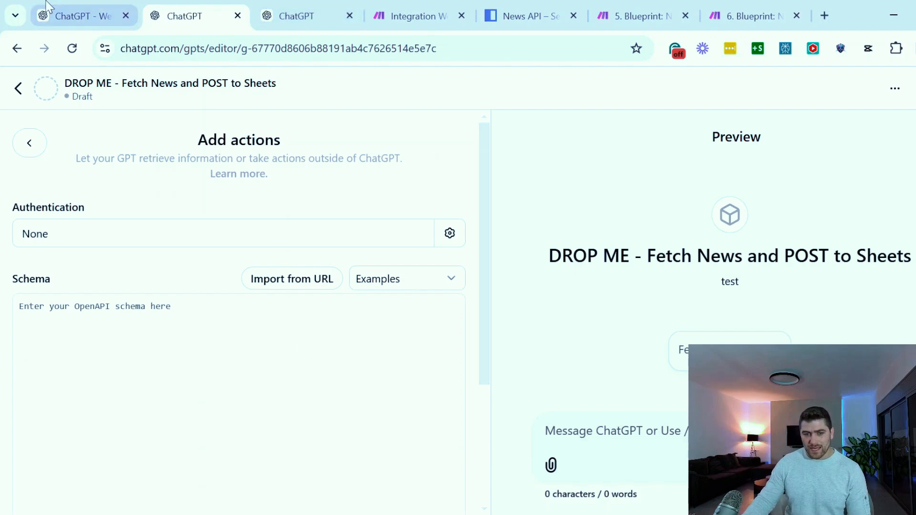
Copy the drafted GET OpenAPI schema from the Webhook Integration Guide conversation and check its webhook server section
left_click(72, 15)
scroll(600, 343, "up", 3)
scroll(702, 336, "down", 1)
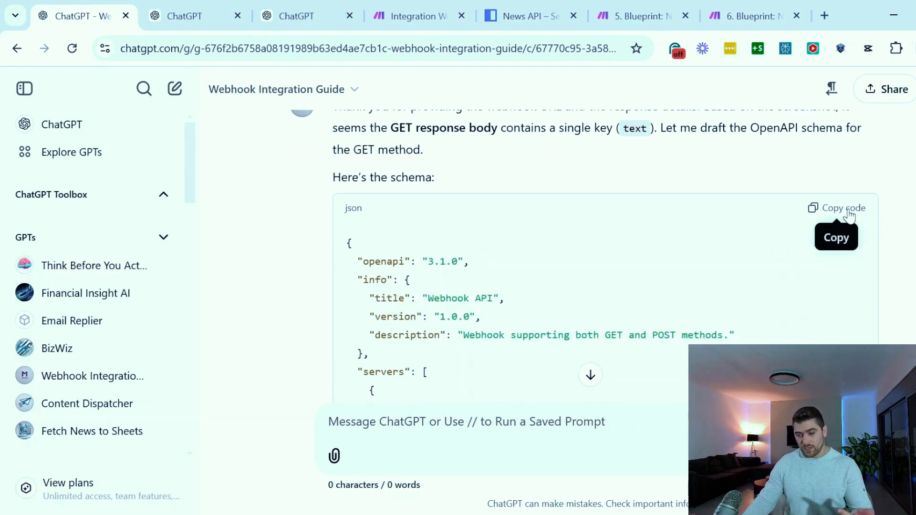
left_click(849, 213)
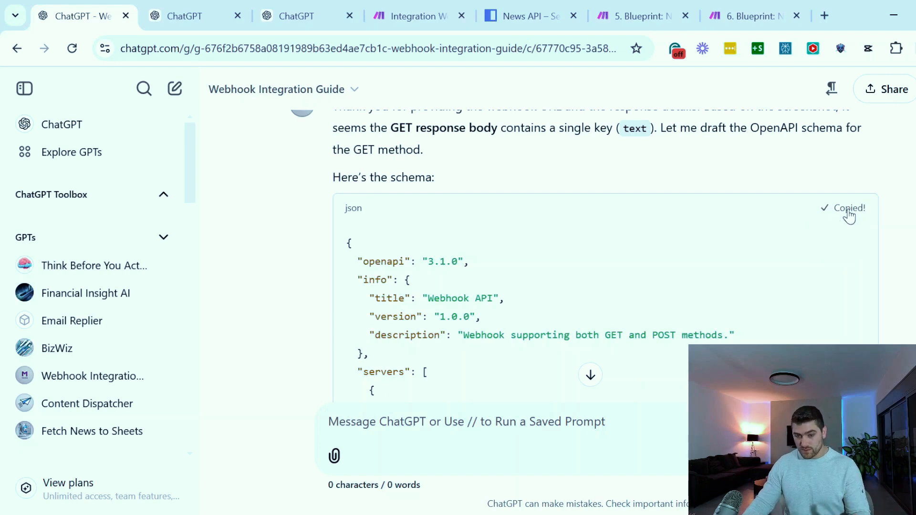
scroll(430, 238, "down", 3)
left_click_drag(427, 203, 441, 324)
left_click(441, 306)
Paste the GET schema into the new action's schema and check the method of its fetchText action
left_click(191, 16)
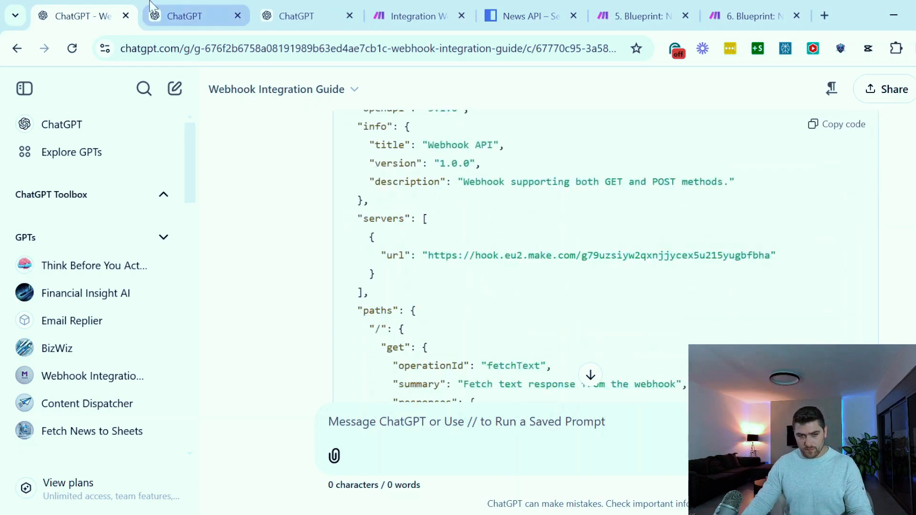
key("ctrl+v")
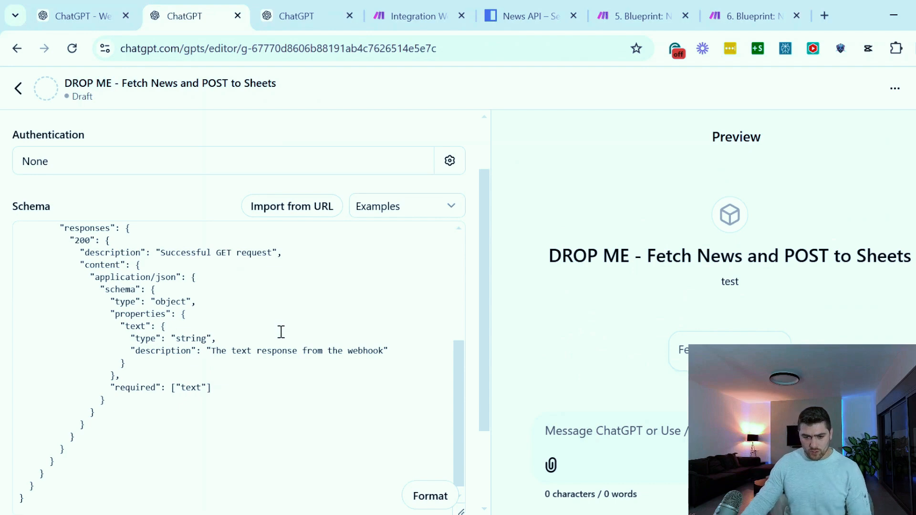
scroll(488, 222, "down", 2)
left_click_drag(489, 222, 492, 348)
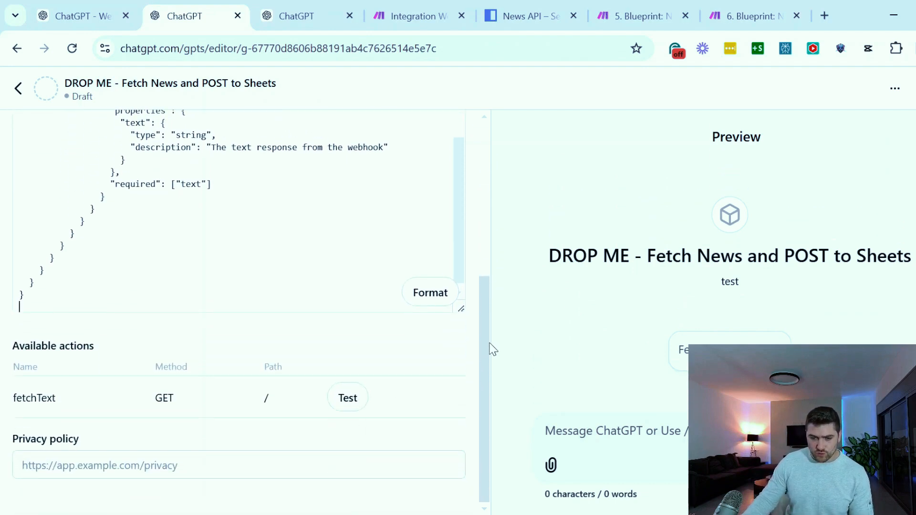
left_click_drag(31, 397, 226, 404)
double_click(167, 399)
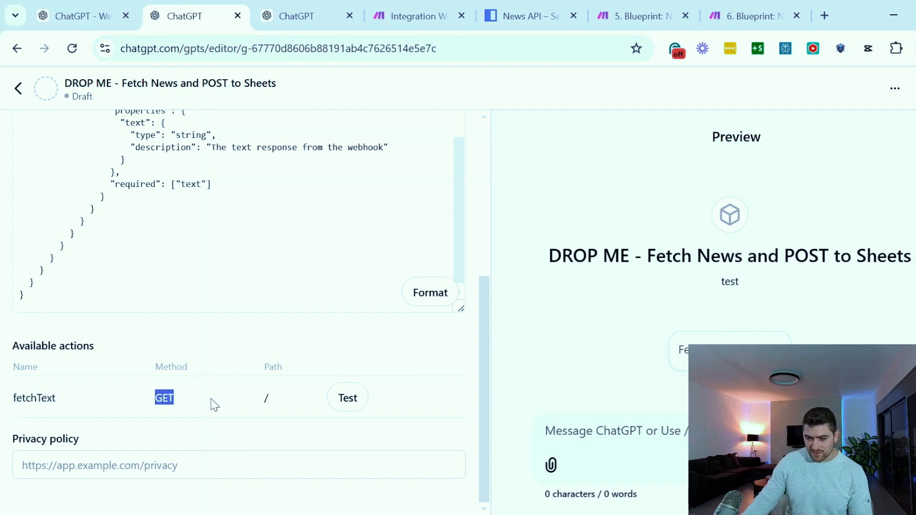
Run the Make scenario once to await webhook data, and test the GPT's fetchText action, allowing its call to hook.eu2.make.com
left_click(422, 17)
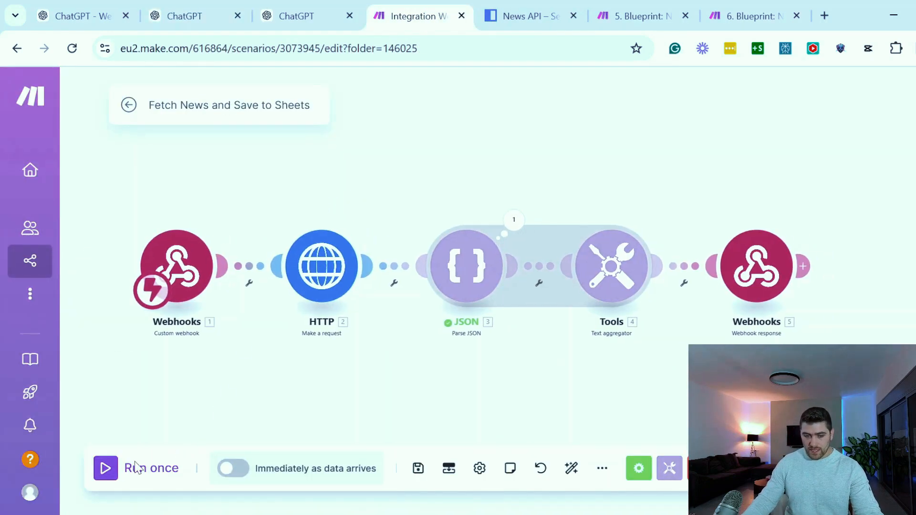
left_click(105, 468)
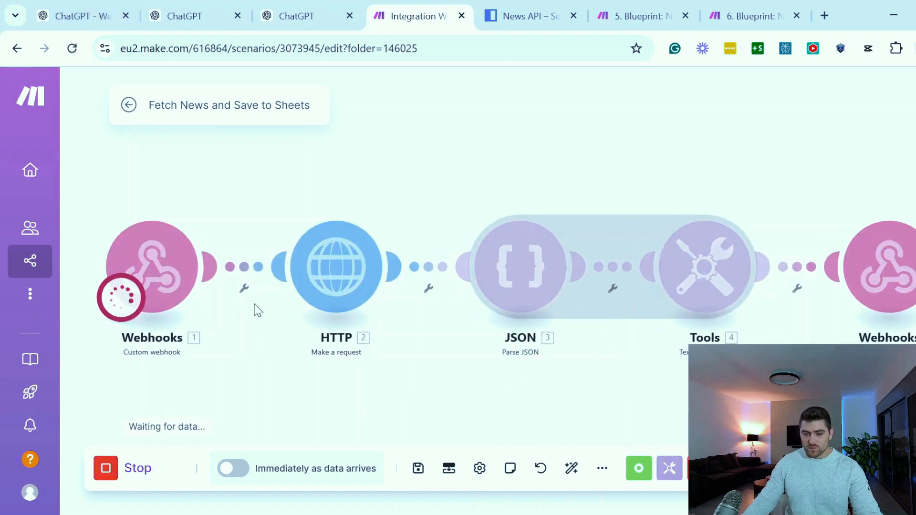
left_click(100, 7)
left_click(203, 7)
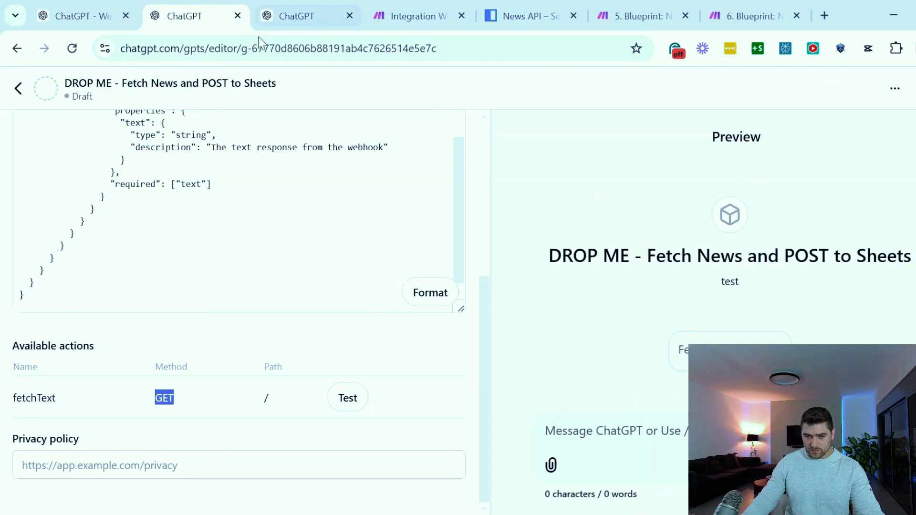
left_click(350, 408)
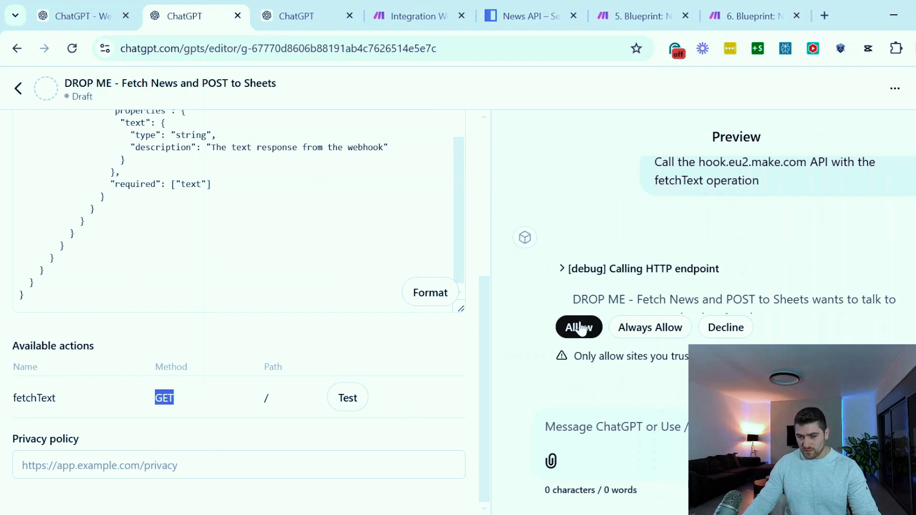
left_click(639, 339)
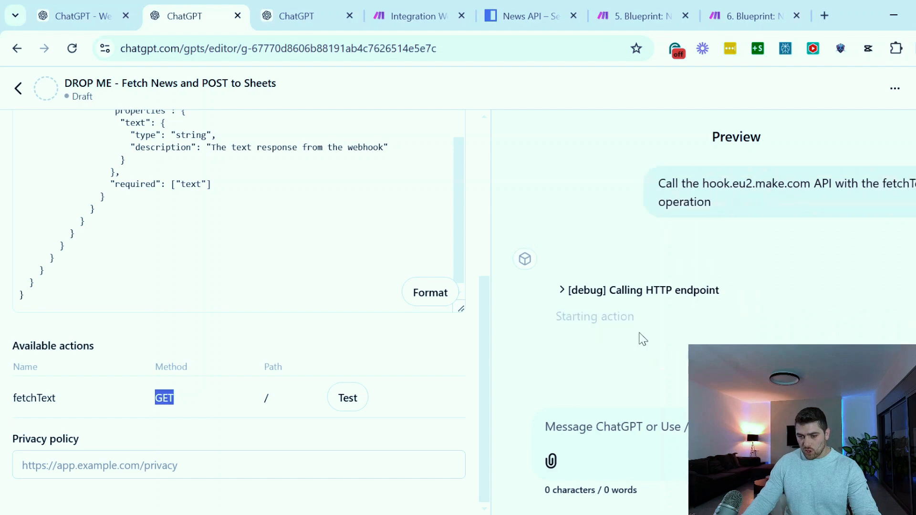
Inspect the webhook response module's output in the Make scenario, examining its custom headers and each article in the body
left_click(422, 7)
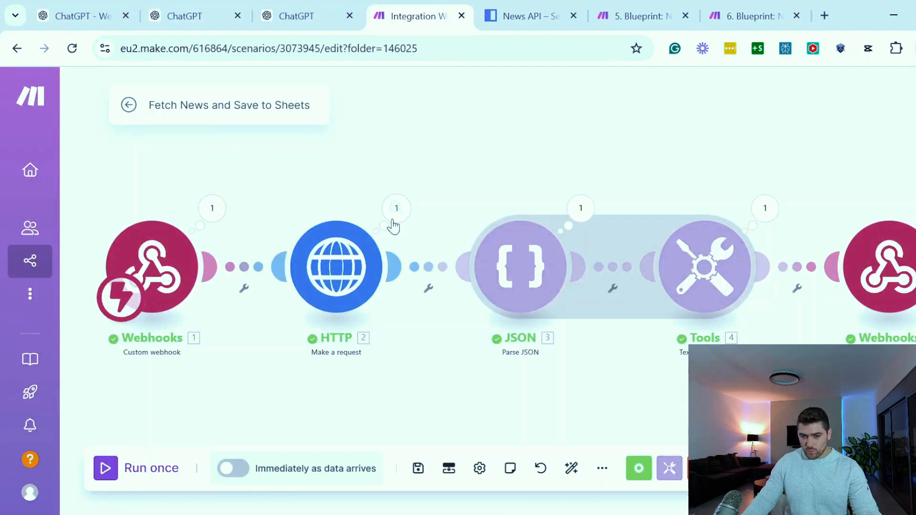
left_click_drag(832, 149, 742, 153)
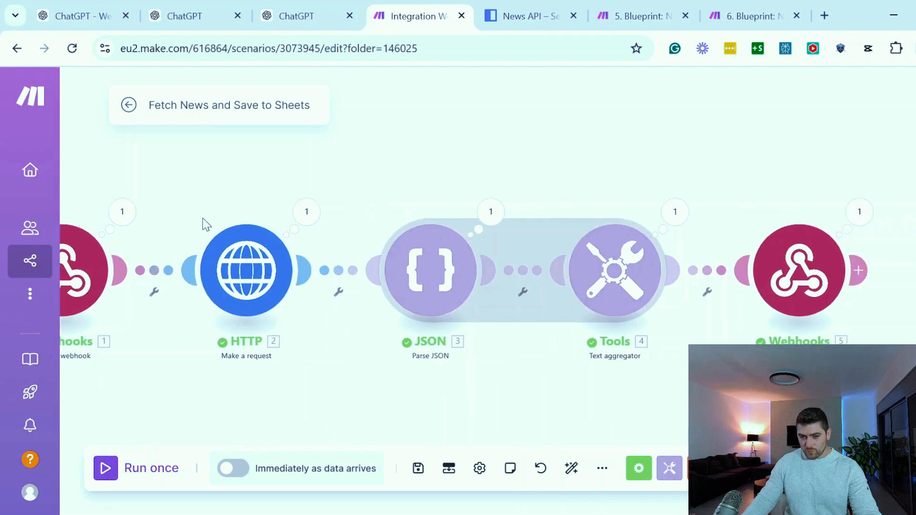
left_click(860, 211)
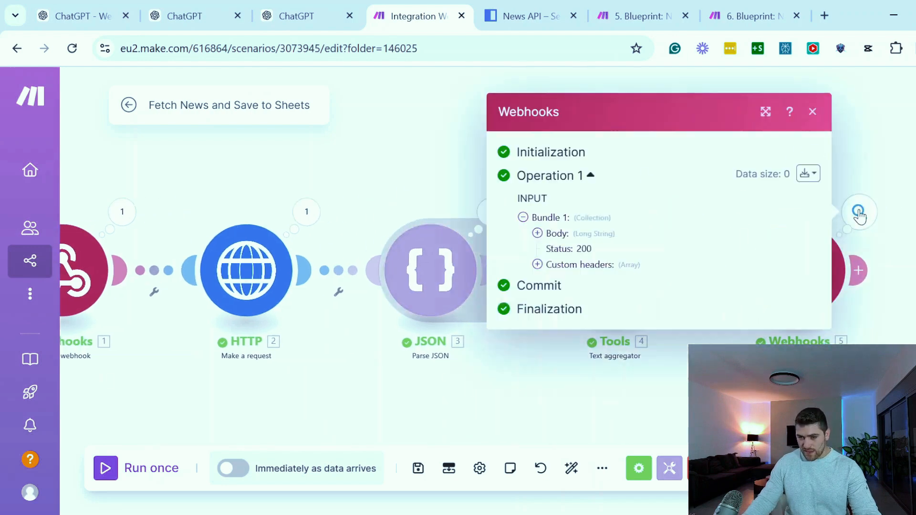
left_click(538, 265)
left_click(538, 229)
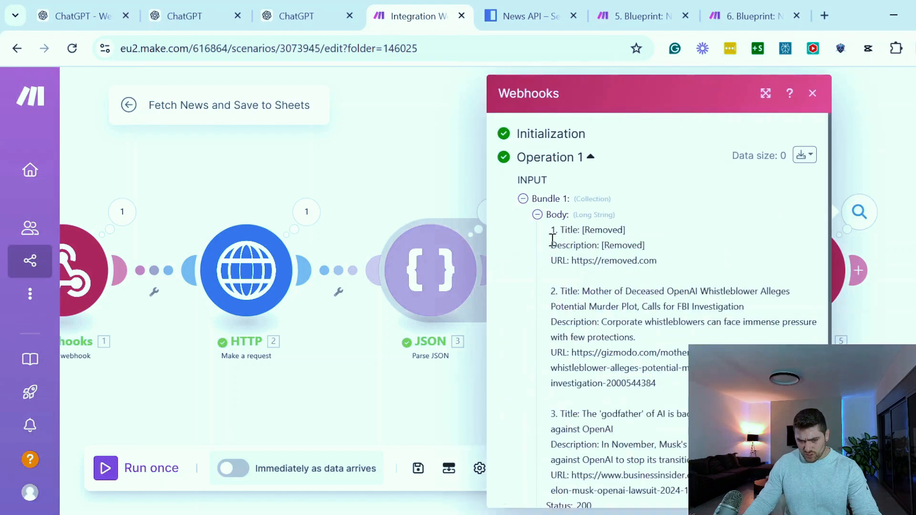
left_click_drag(555, 229, 642, 384)
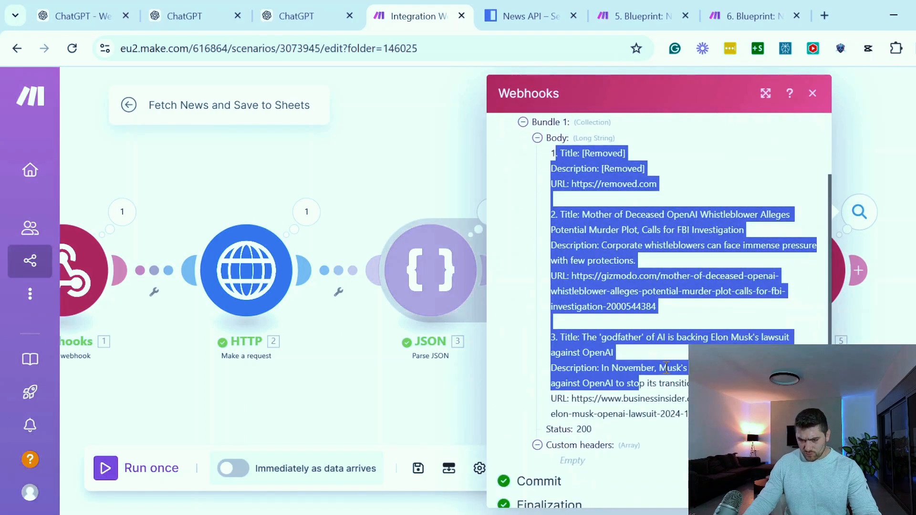
left_click(679, 388)
mouse_move(552, 153)
left_mouse_down()
mouse_move(671, 198)
mouse_move(549, 169)
mouse_move(548, 159)
left_mouse_up()
left_click(619, 184)
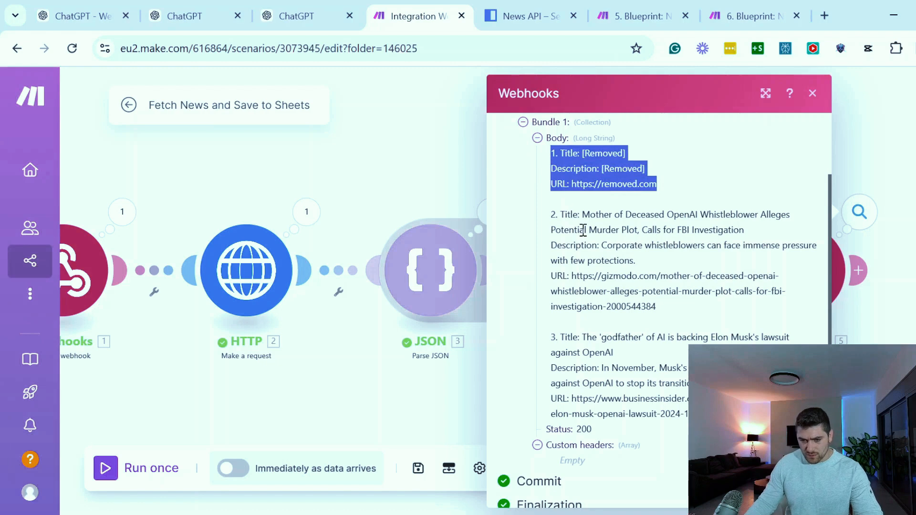
left_click_drag(563, 218, 719, 306)
left_click_drag(555, 340, 658, 385)
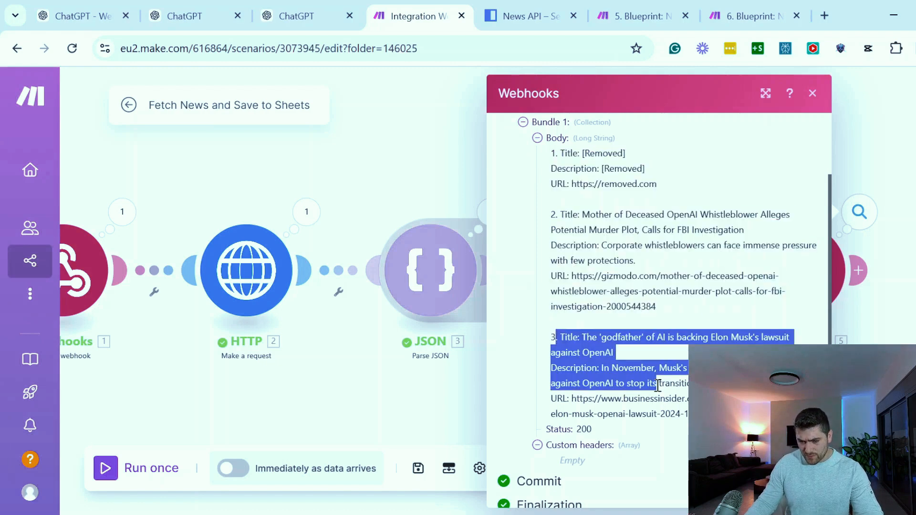
left_click(657, 385)
Review the GPT preview's reply to the fetchText test, checking the listed articles' titles, descriptions and URLs
left_click(94, 16)
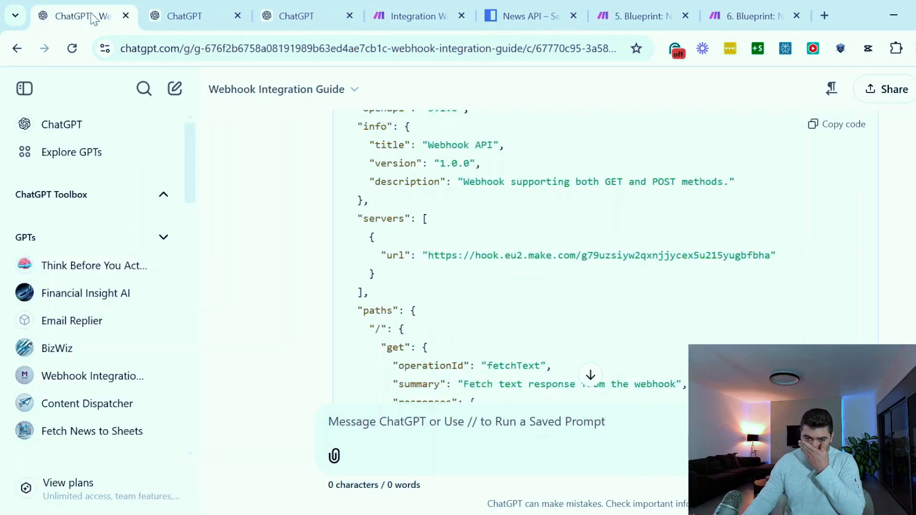
left_click(204, 14)
scroll(711, 243, "up", 7)
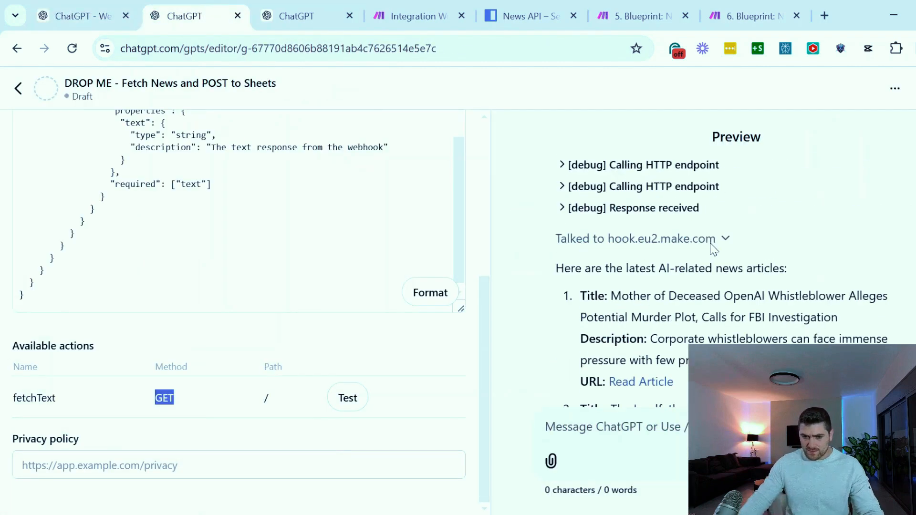
scroll(712, 248, "down", 2)
scroll(712, 258, "down", 2)
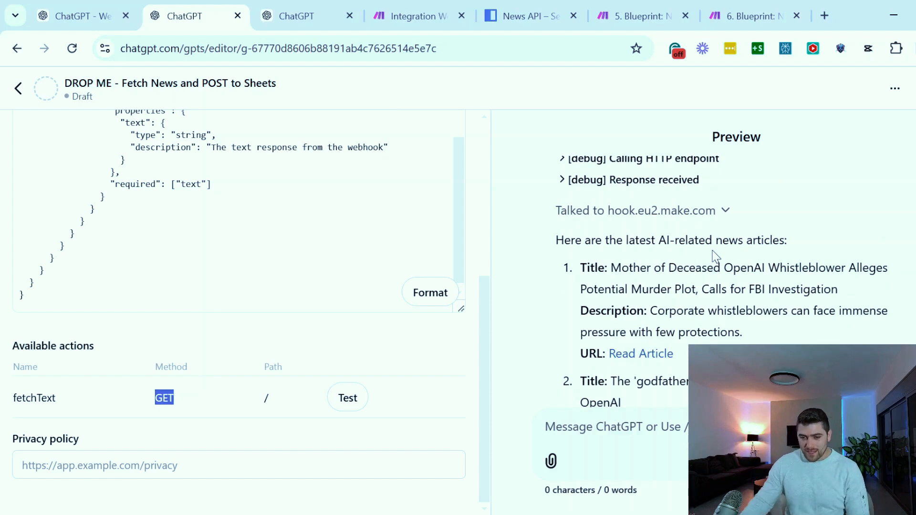
left_click_drag(583, 267, 690, 314)
scroll(653, 299, "down", 4)
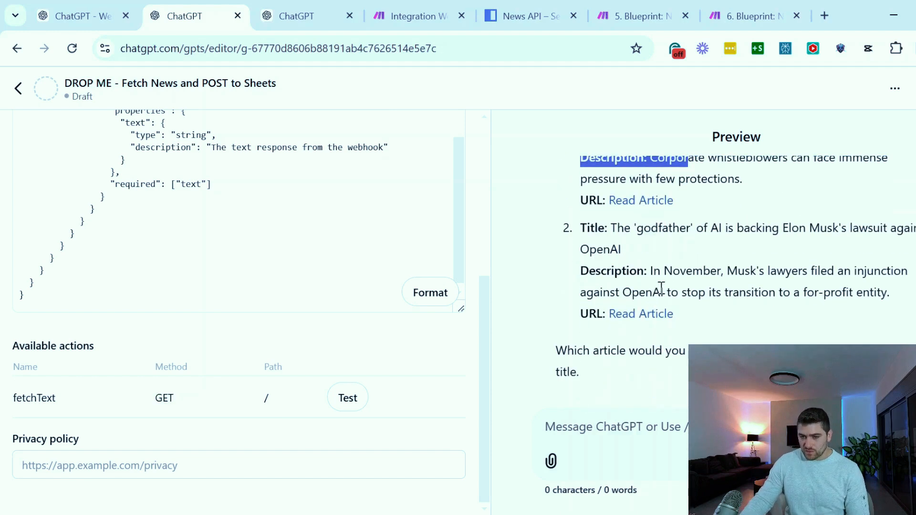
scroll(662, 289, "up", 4)
left_click_drag(585, 239, 794, 250)
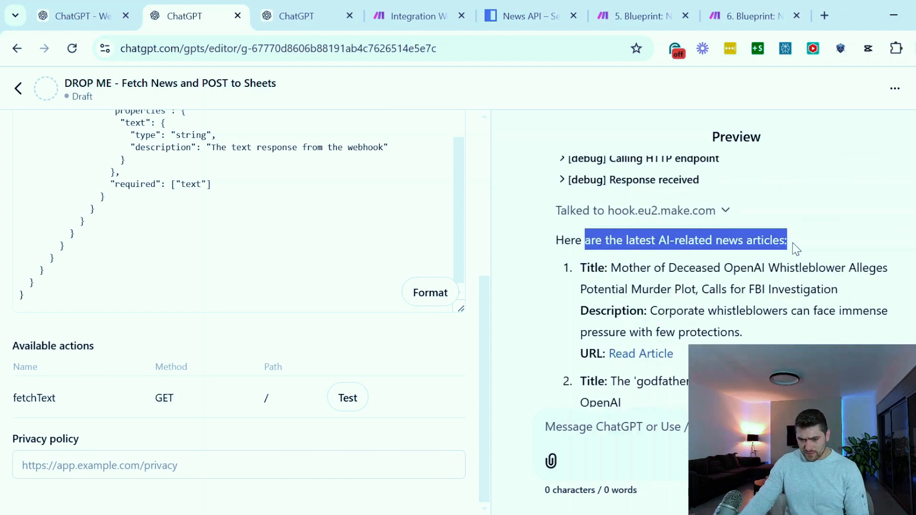
scroll(790, 250, "down", 2)
scroll(783, 251, "down", 4)
scroll(751, 274, "up", 6)
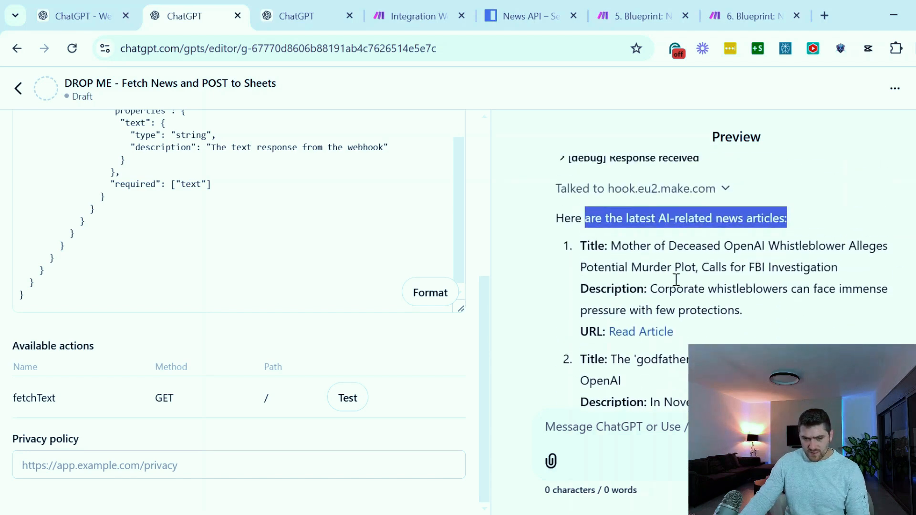
left_click(604, 273)
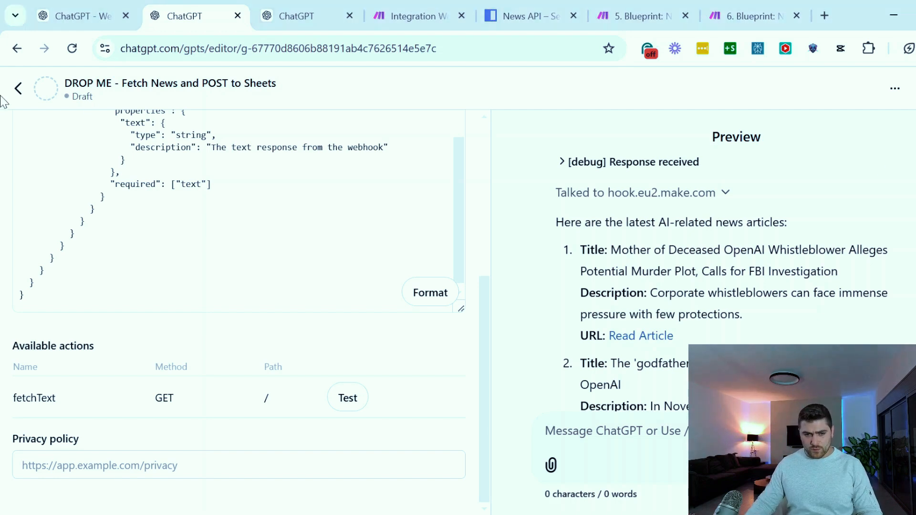
Check the Webhook Integration Guide's POST request instructions and paste the Make custom webhook's address into the reply message
left_click(71, 15)
scroll(500, 322, "down", 10)
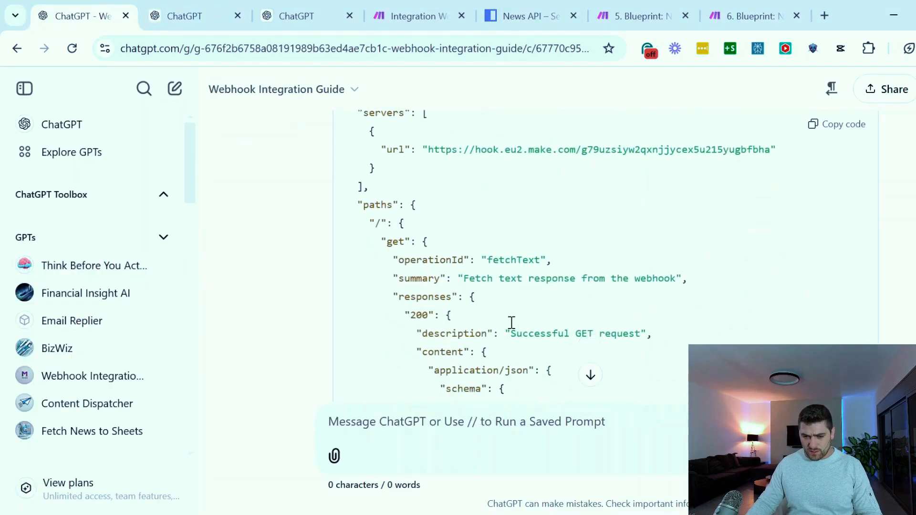
left_click_drag(342, 202, 522, 219)
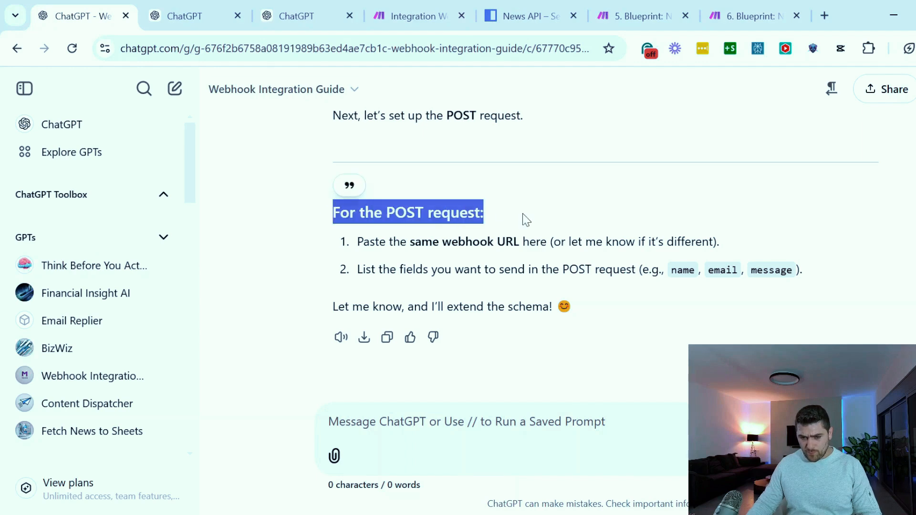
left_click(409, 229)
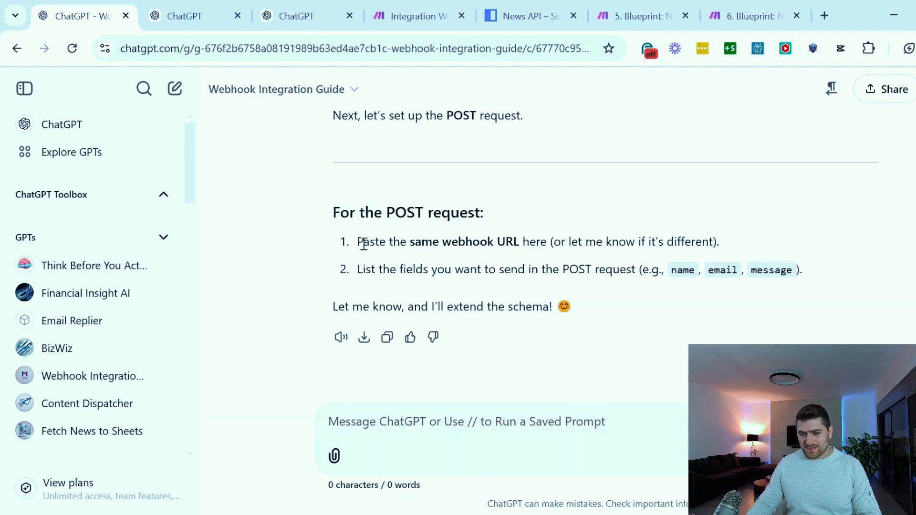
left_click_drag(363, 241, 616, 242)
left_click(615, 242)
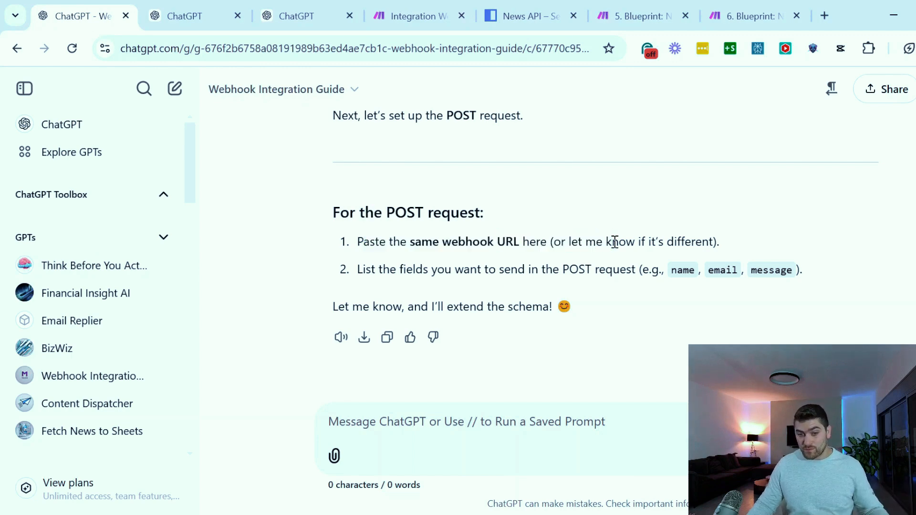
left_click(401, 17)
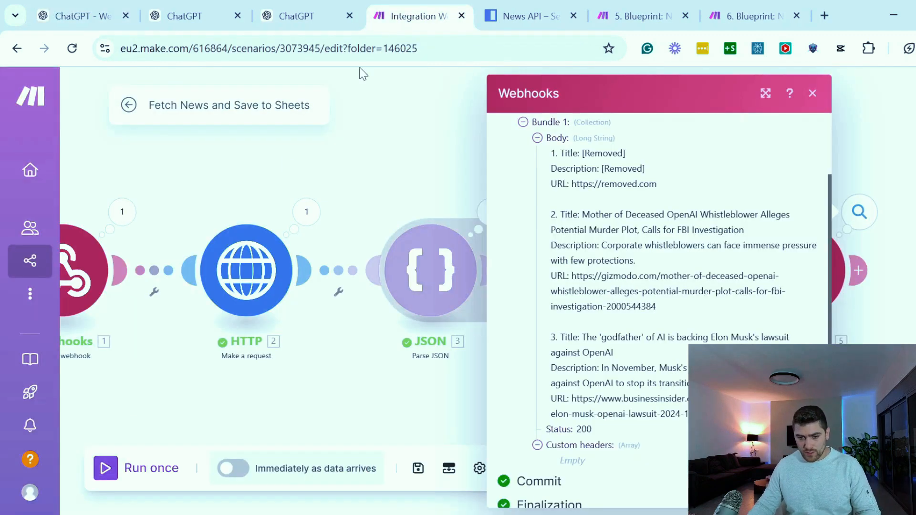
left_click_drag(241, 184, 401, 184)
left_click(254, 260)
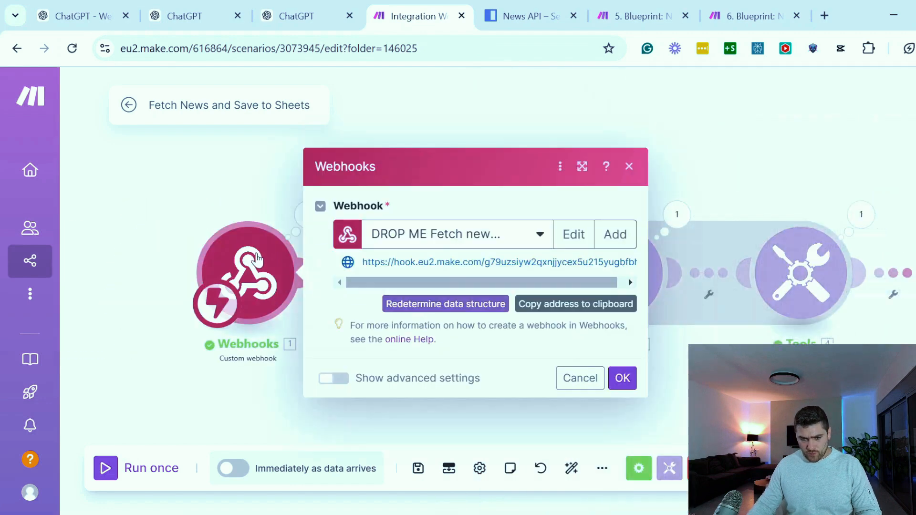
left_click(603, 315)
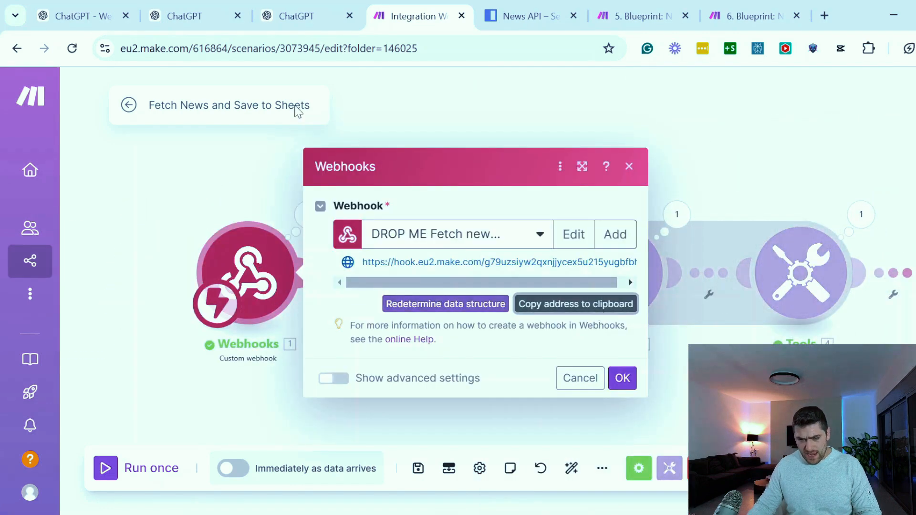
left_click(89, 12)
key("ctrl+v")
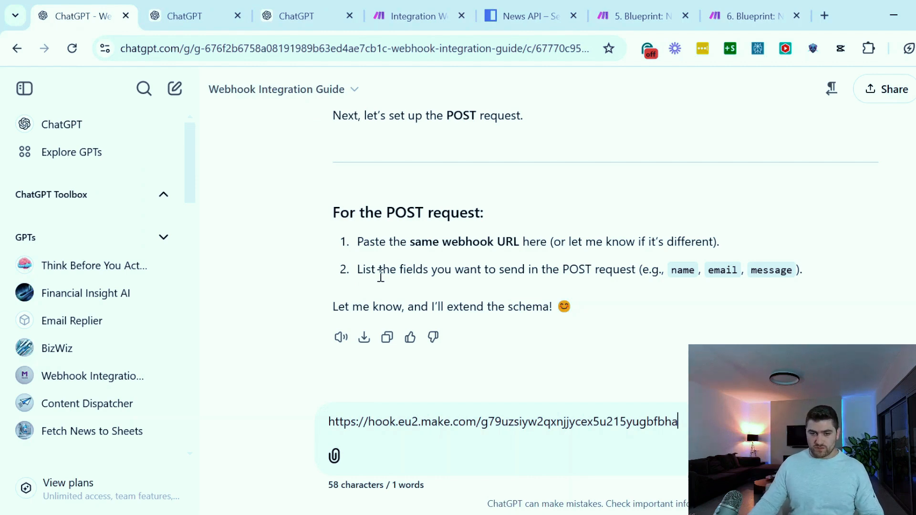
Open the "Automation Fetch news demo" spreadsheet in a new tab and go over its Date, Title, Description and Url columns
left_click(825, 16)
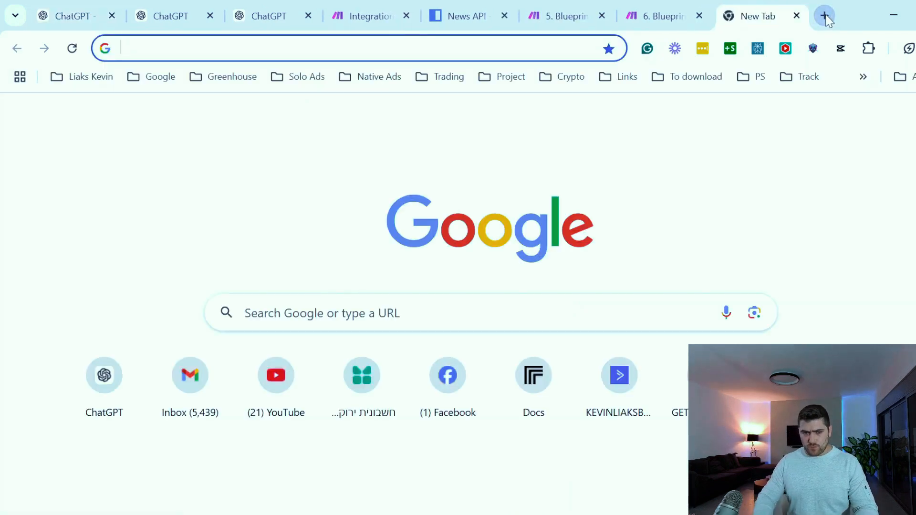
key("ctrl+v")
key("Return")
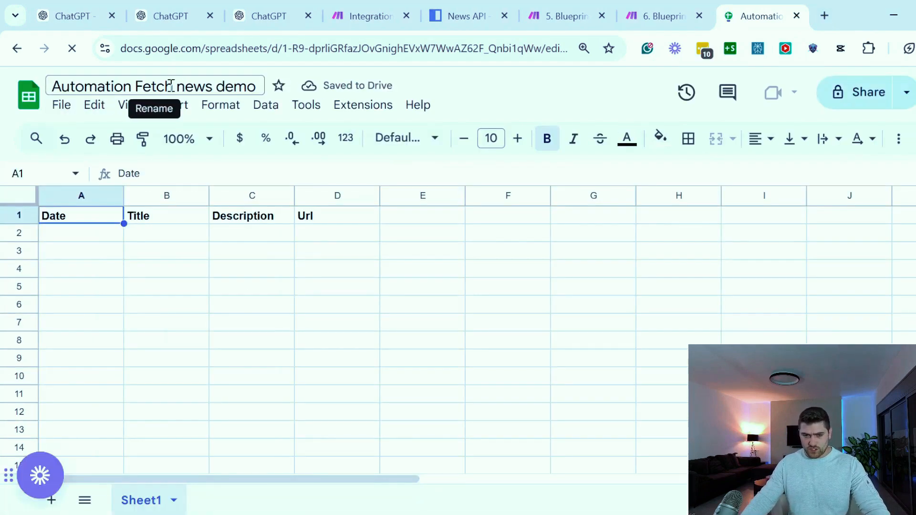
left_click(61, 235)
left_click(61, 214)
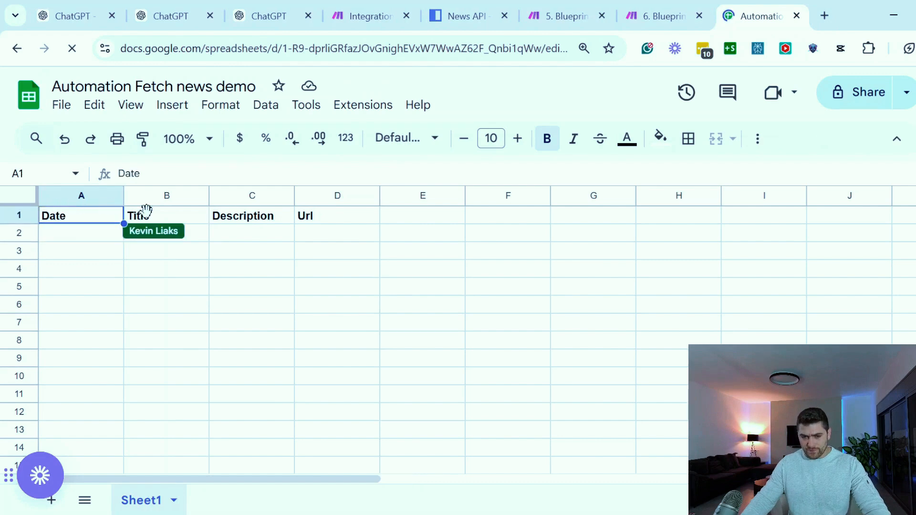
left_click(166, 218)
left_click(262, 218)
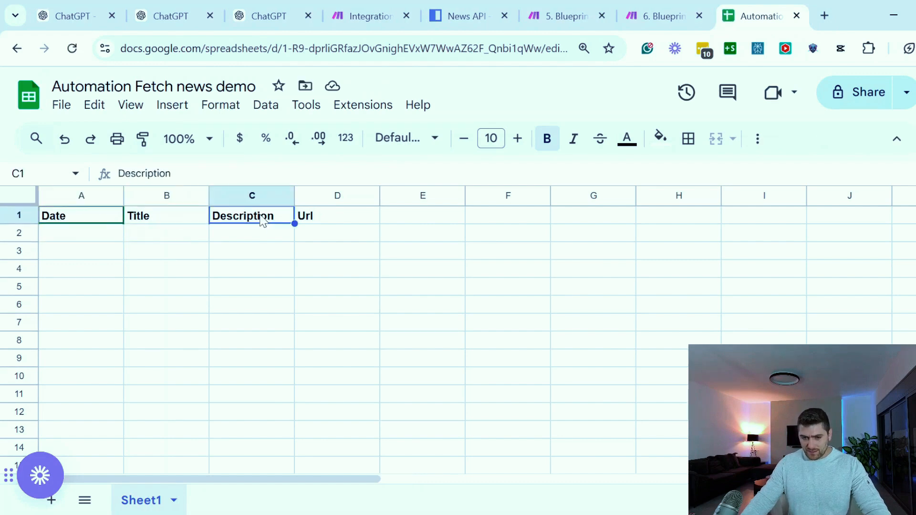
left_click(331, 220)
left_click(225, 236)
left_click(94, 239)
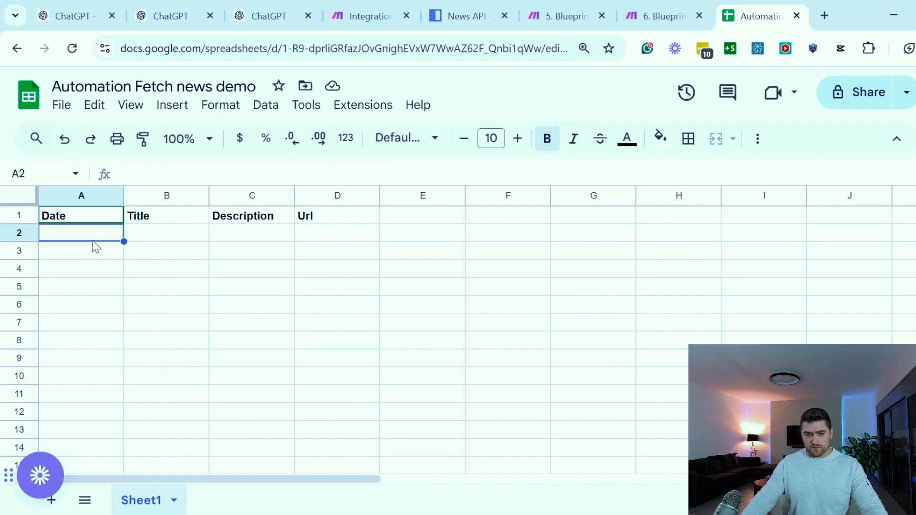
left_click(232, 305)
Copy the sheet's header cells A1:D1 and paste them below the webhook address in the Webhook Integration Guide message
left_click_drag(308, 217, 139, 218)
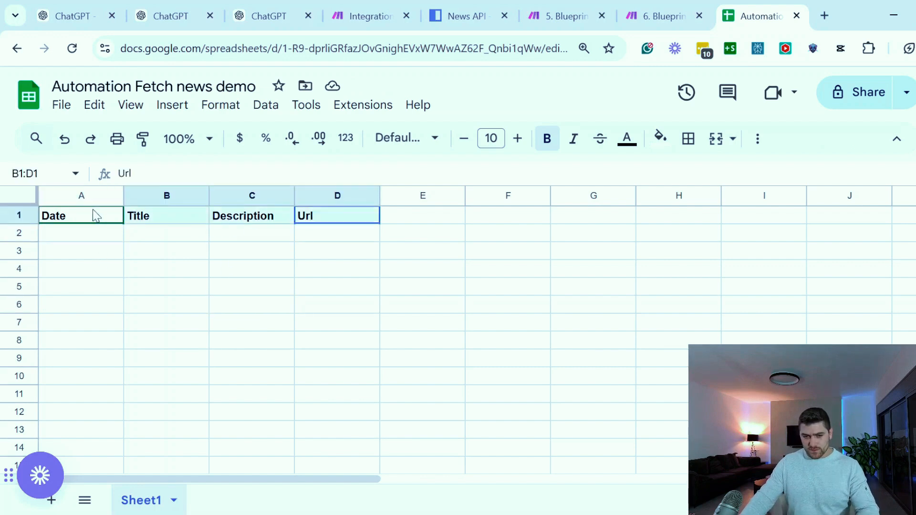
left_click(96, 215, "shift")
key("ctrl+c")
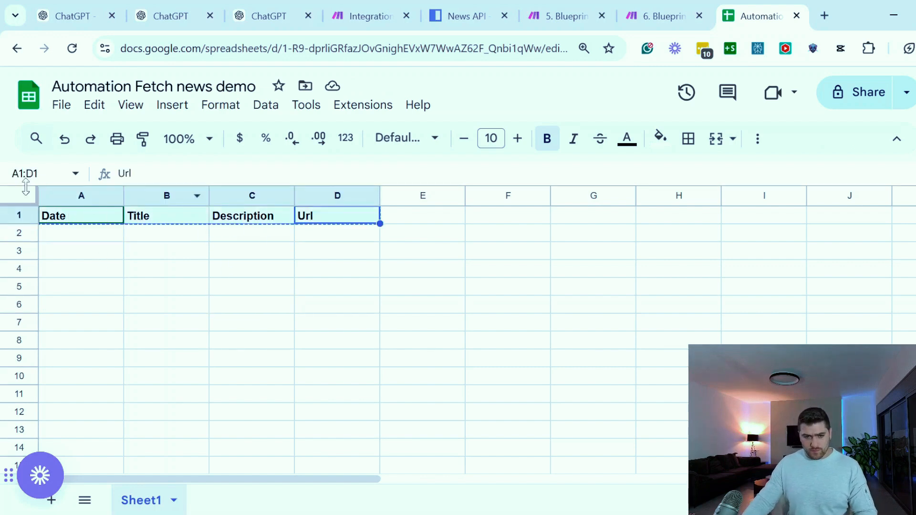
left_click(71, 16)
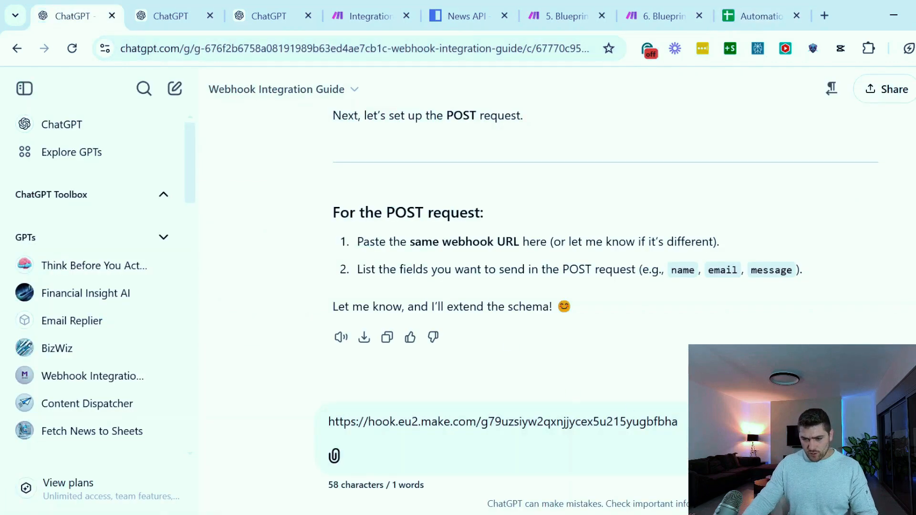
key("shift+Return")
key("ctrl+v")
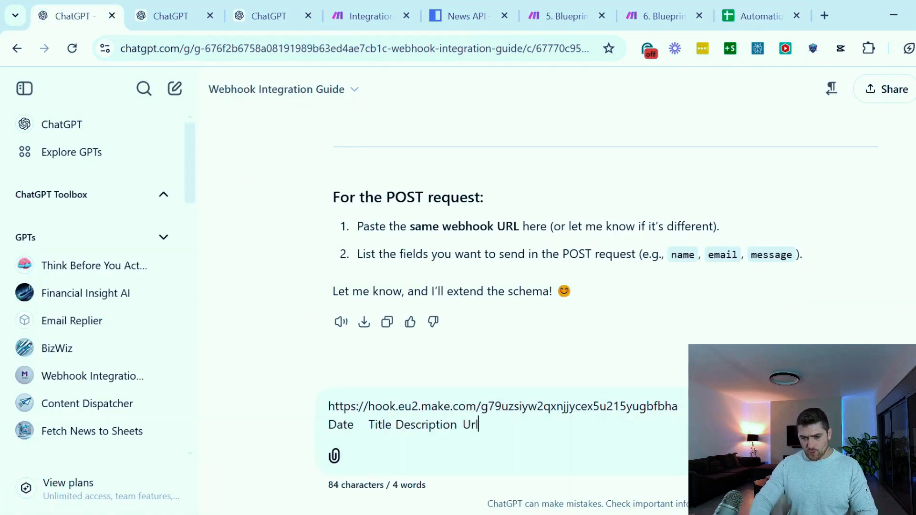
Add the line "Date format is YYYY-MM-DD" to the message and send it
key("shift+Return")
type("Date =")
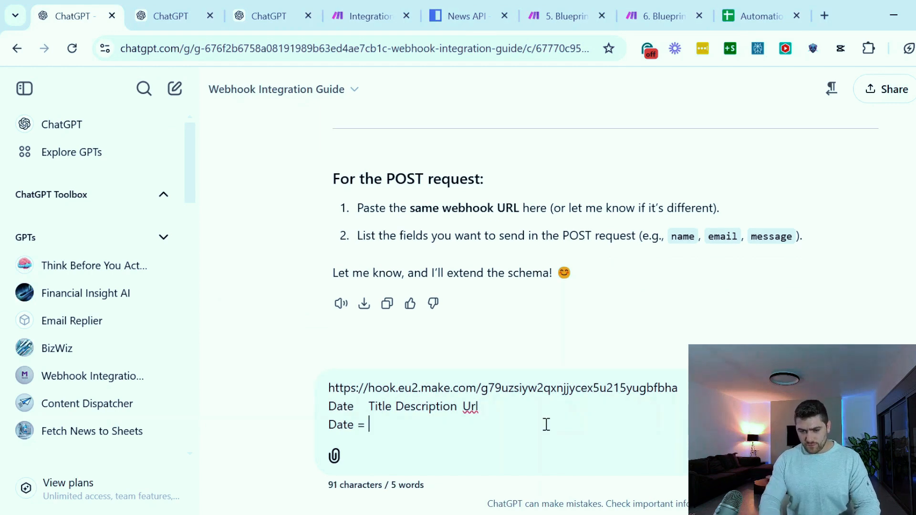
key("BackSpace")
key("BackSpace")
type("for")
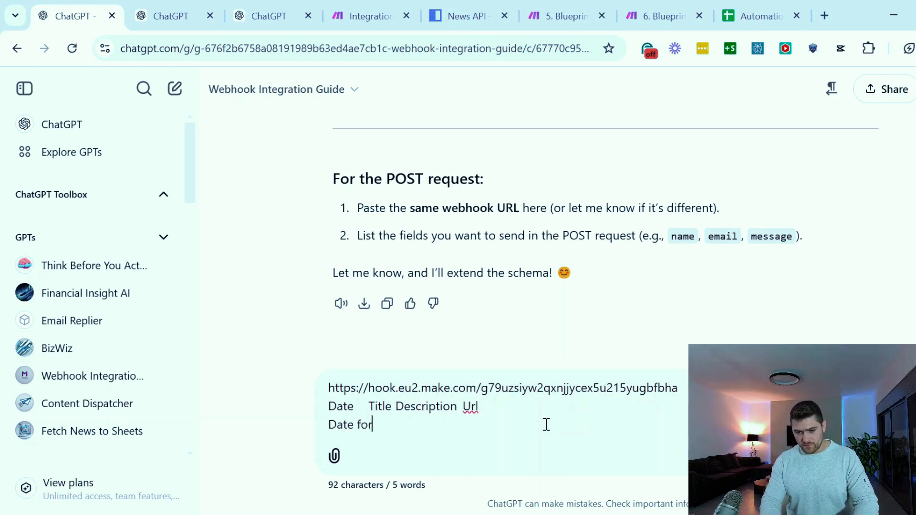
type("mat is YYYY")
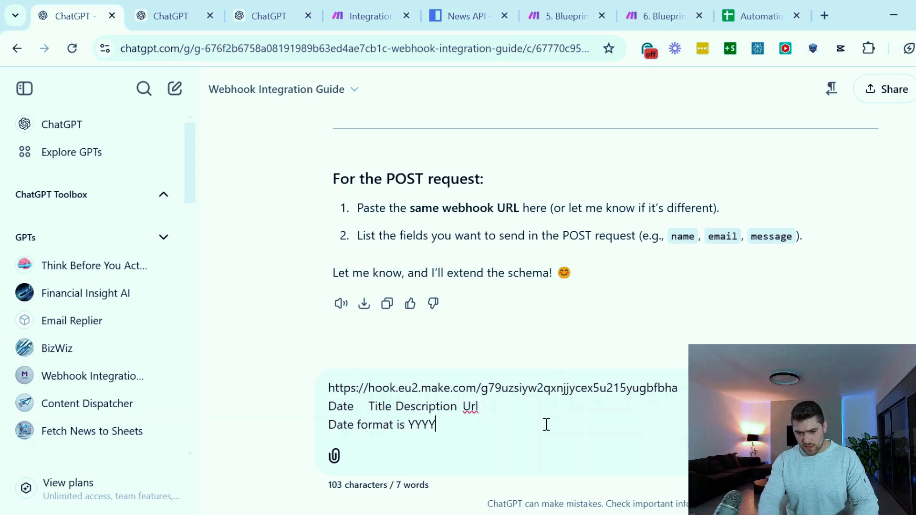
type("-MM-DD")
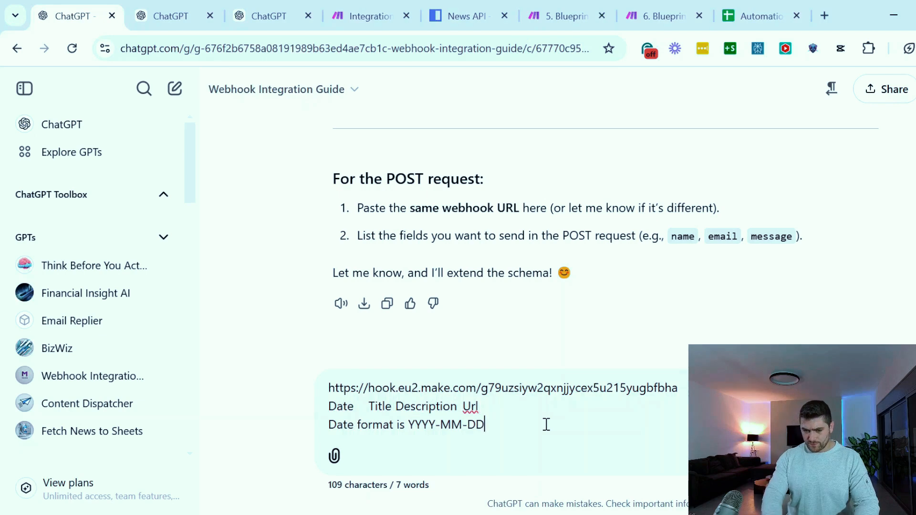
key("Return")
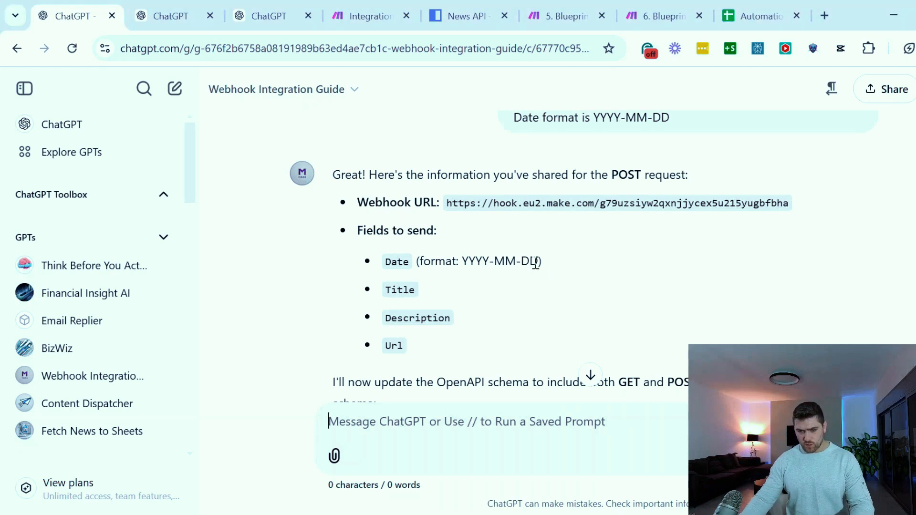
Examine the combined GET and POST schema in the reply, from its server URL to its Date, Title and Description properties
scroll(536, 262, "down", 6)
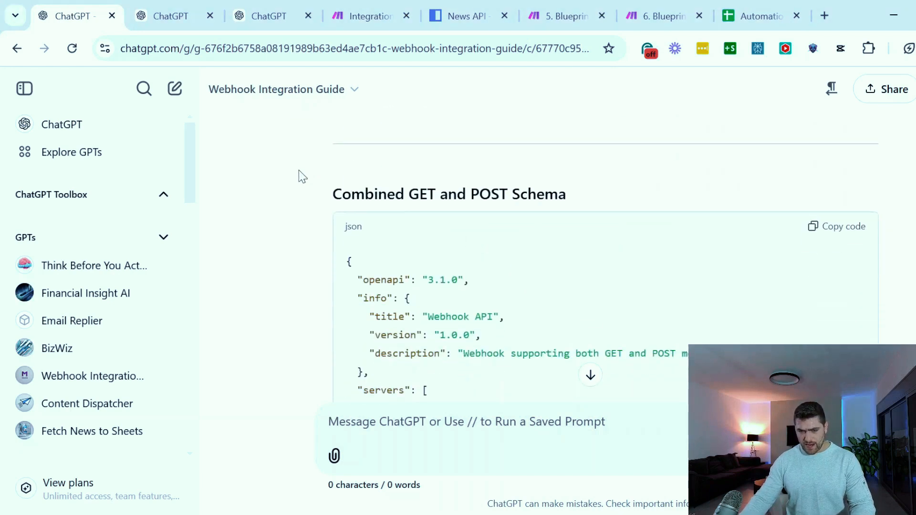
left_click_drag(340, 195, 567, 207)
left_click(585, 196)
scroll(587, 193, "down", 10)
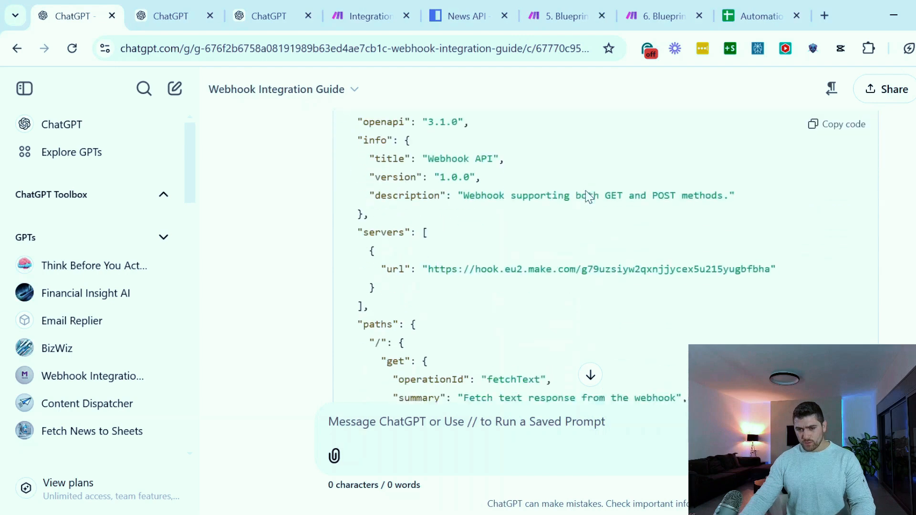
scroll(586, 190, "down", 3)
scroll(597, 215, "up", 9)
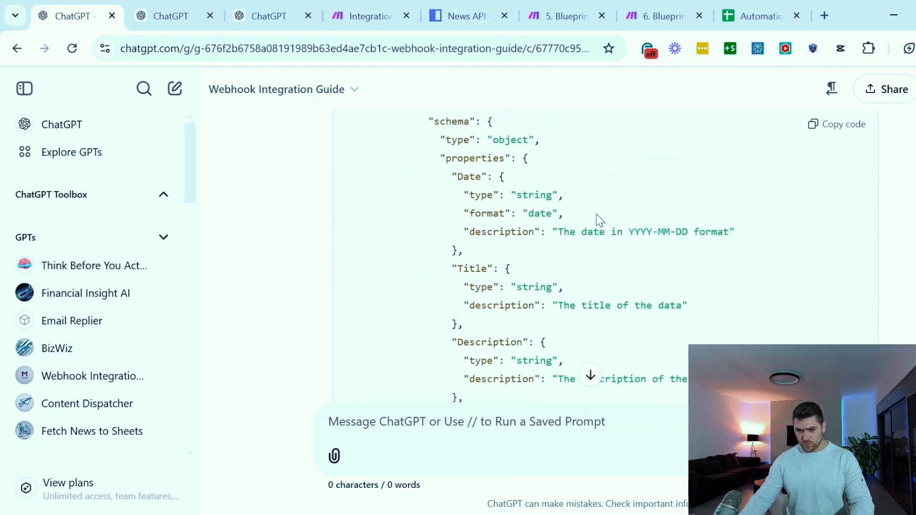
scroll(557, 241, "up", 8)
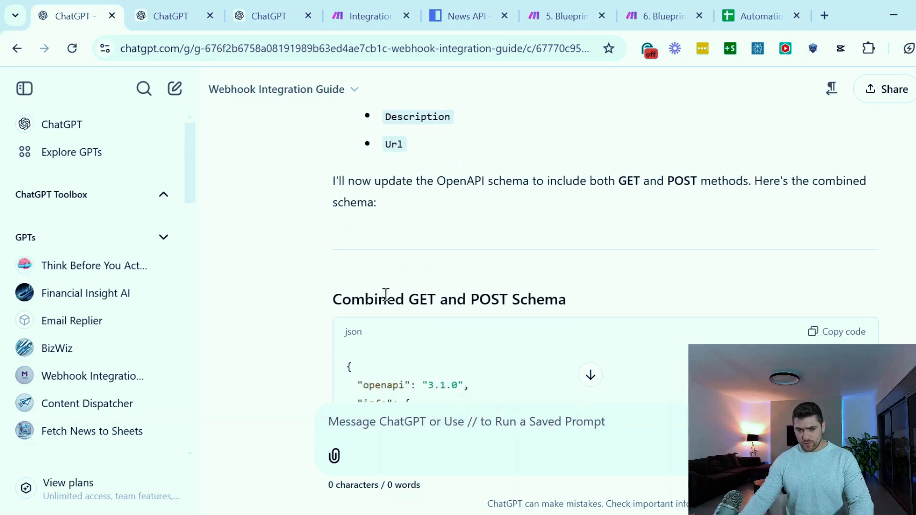
left_click_drag(387, 299, 473, 299)
left_click(474, 299)
left_click_drag(559, 300, 428, 299)
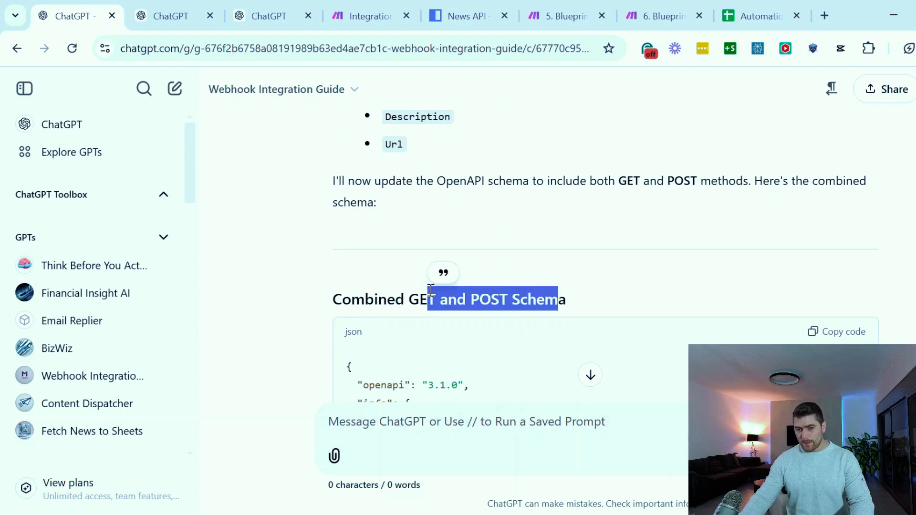
left_click(607, 292)
Compare the reply's webhook URL and list of fields to send with the schema's required POST fields and response section
scroll(607, 267, "up", 5)
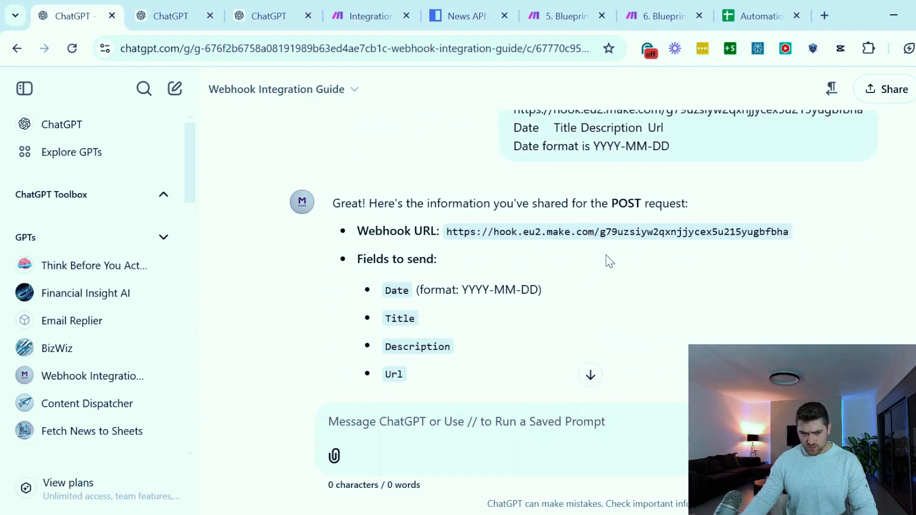
scroll(608, 261, "down", 2)
scroll(587, 253, "up", 2)
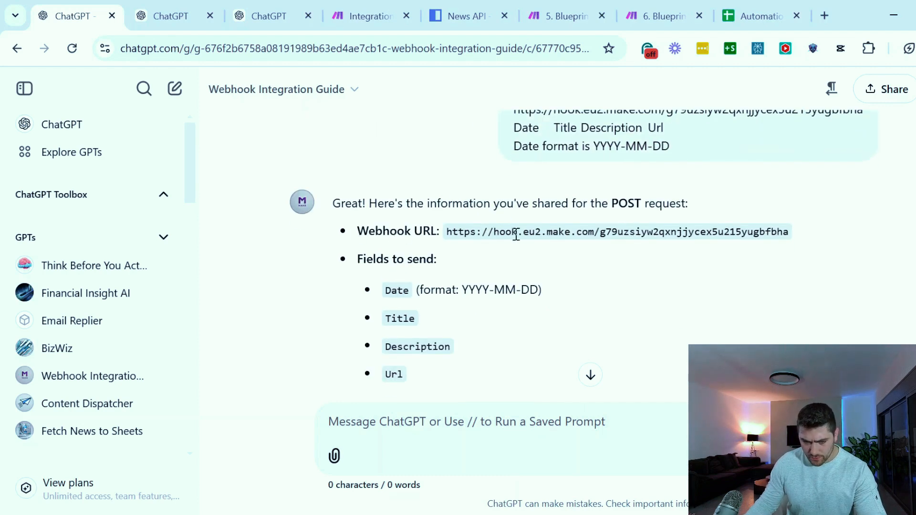
scroll(494, 286, "down", 15)
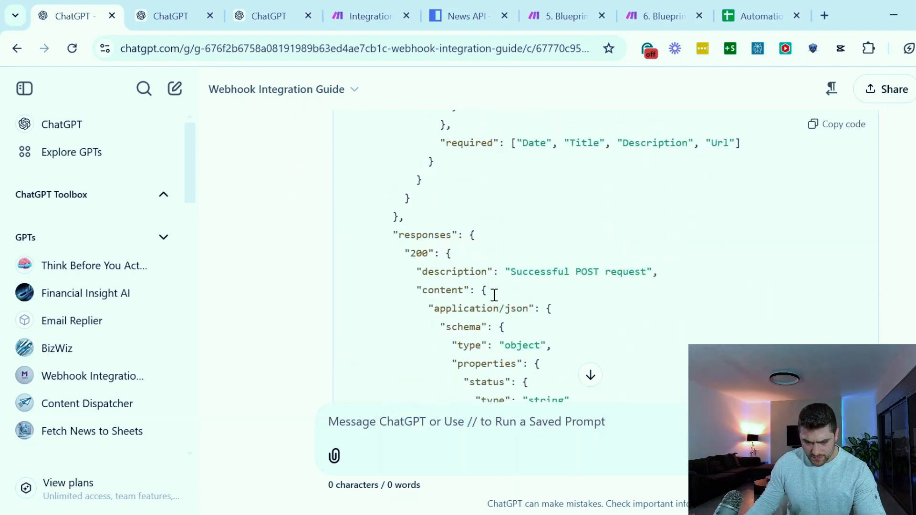
scroll(495, 295, "down", 6)
scroll(425, 286, "up", 2)
scroll(424, 287, "down", 2)
scroll(423, 287, "up", 8)
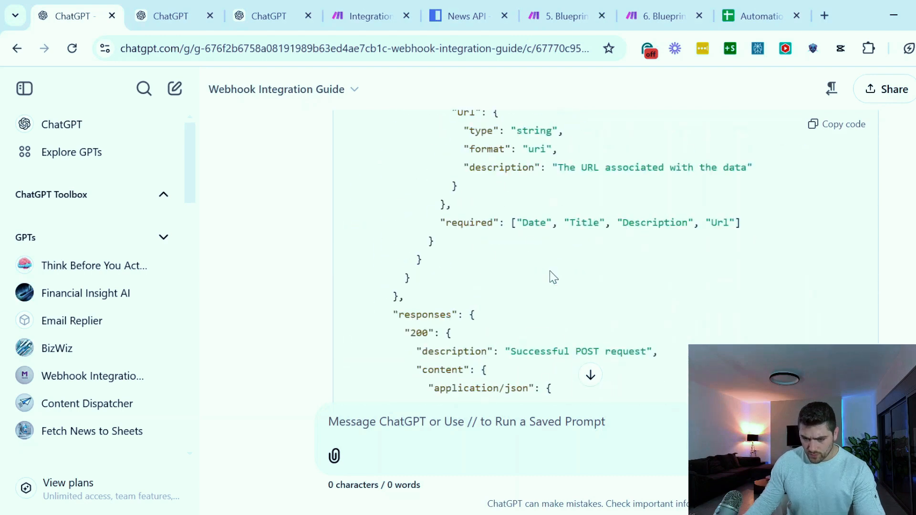
scroll(553, 277, "up", 20)
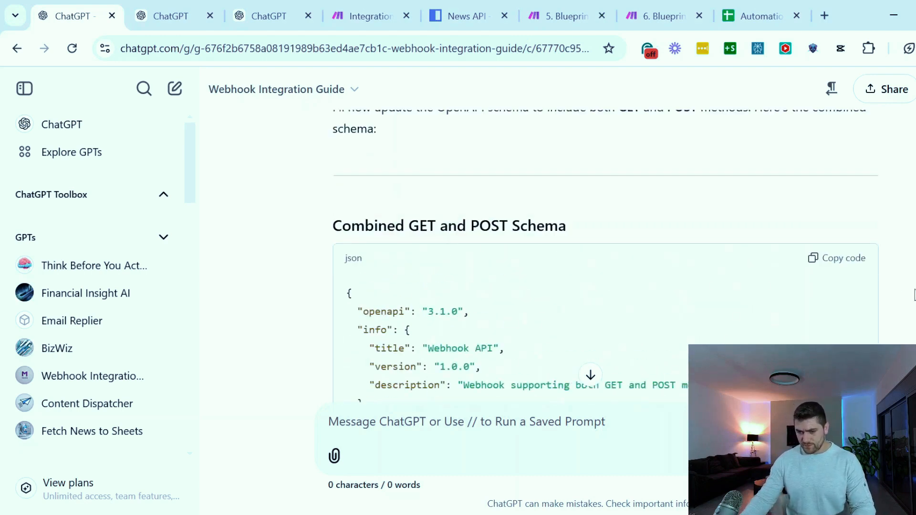
Copy the full code of the combined GET and POST schema from the guide's reply
scroll(892, 315, "up", 5)
scroll(855, 320, "down", 3)
left_click(843, 333)
scroll(647, 294, "up", 1)
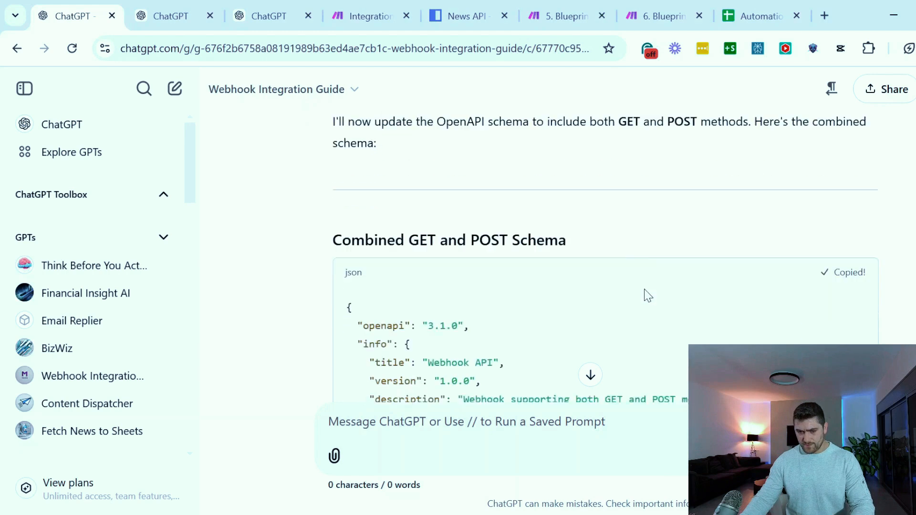
scroll(648, 295, "down", 1)
left_click_drag(353, 223, 557, 239)
left_click(557, 239)
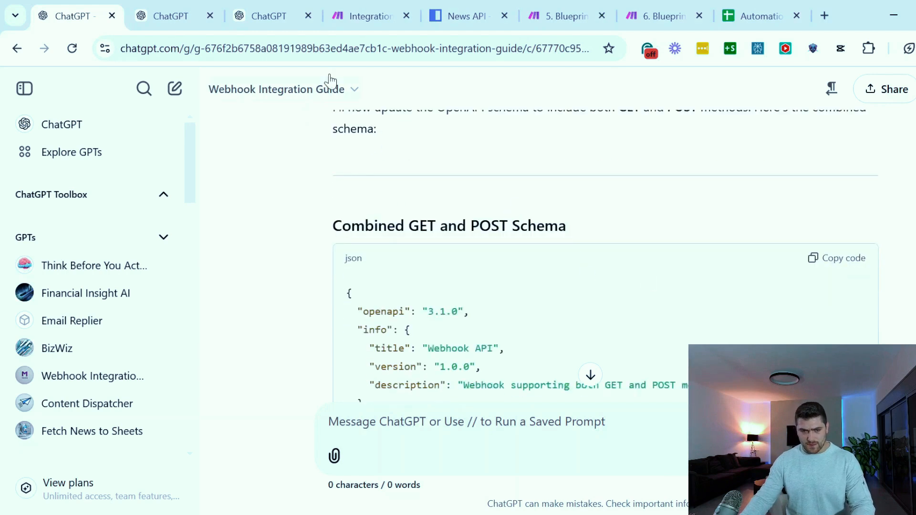
Replace the "DROP ME - Fetch News and POST to Sheets" GPT's action schema with the copied one and check the available actions' methods
left_click(168, 12)
scroll(198, 239, "up", 10)
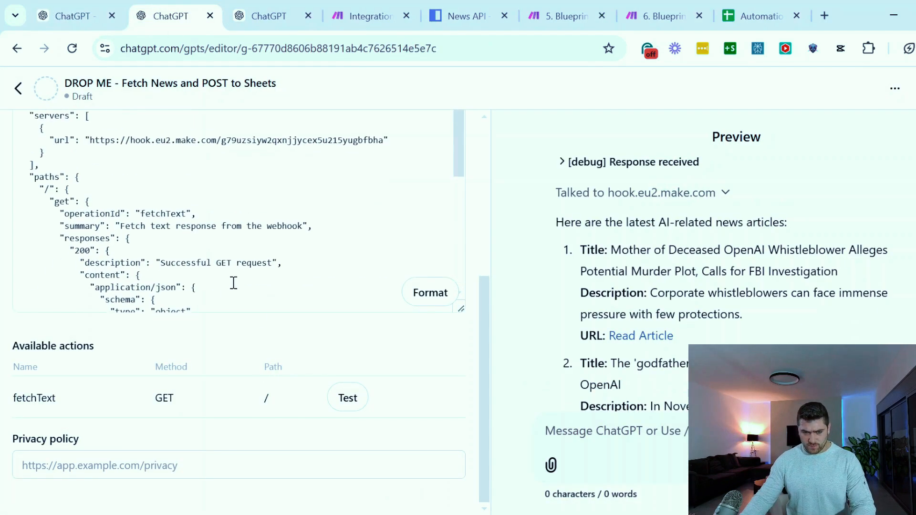
scroll(345, 447, "up", 5)
key("ctrl+a")
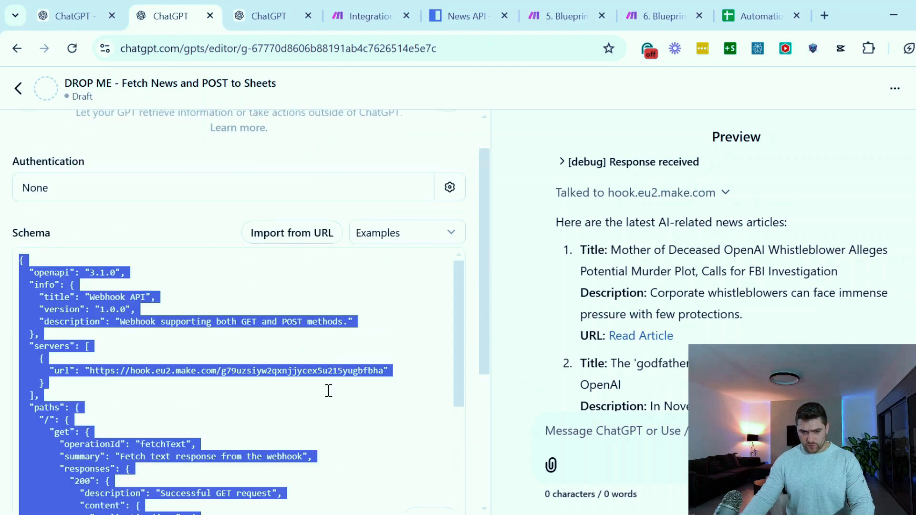
key("BackSpace")
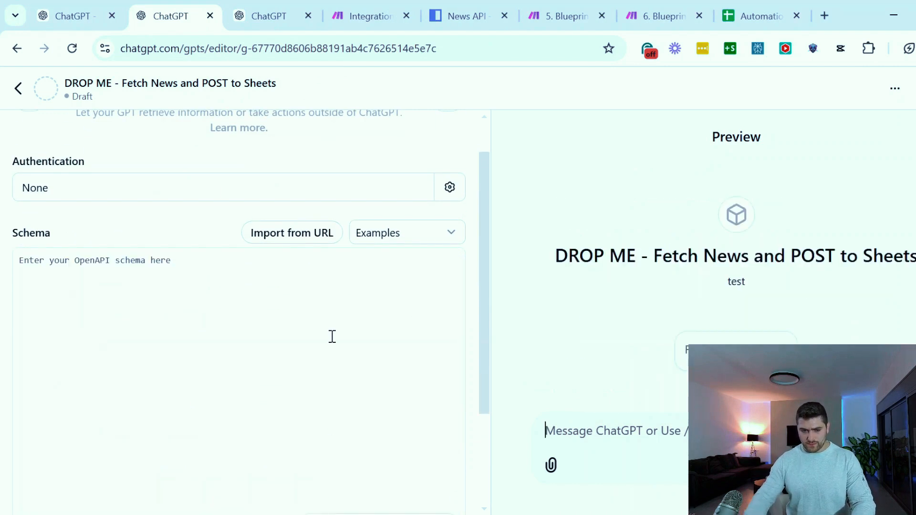
scroll(147, 231, "down", 2)
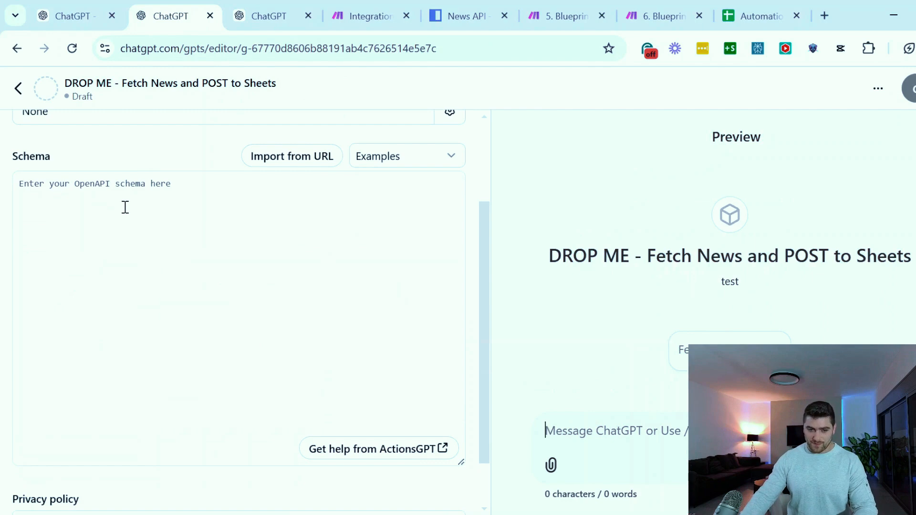
key("ctrl+v")
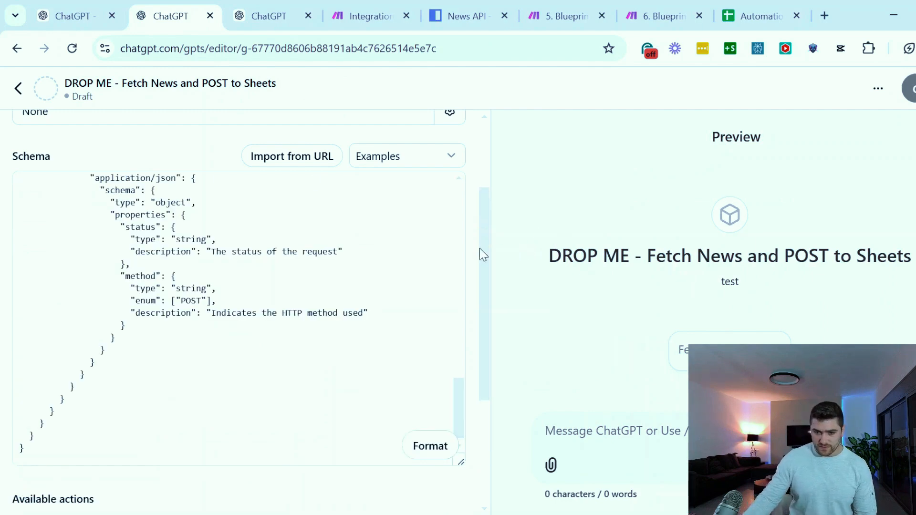
scroll(483, 245, "down", 4)
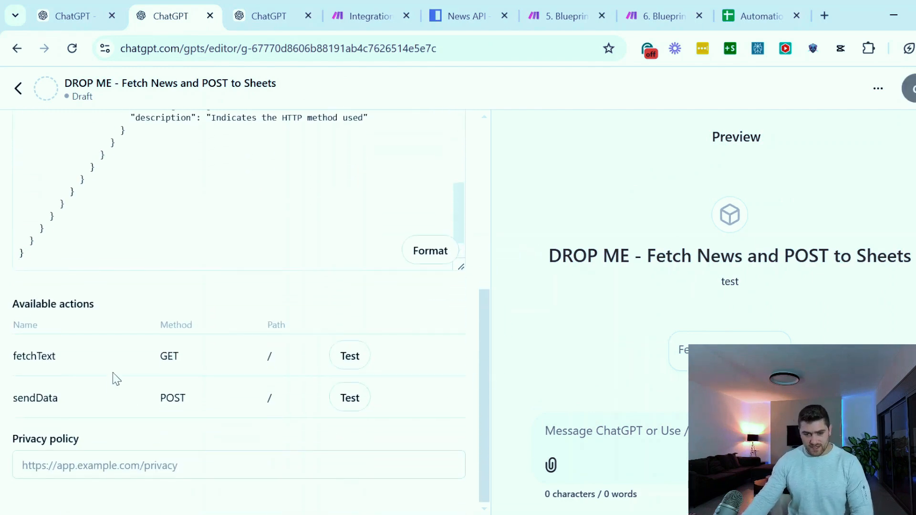
left_click_drag(152, 356, 137, 359)
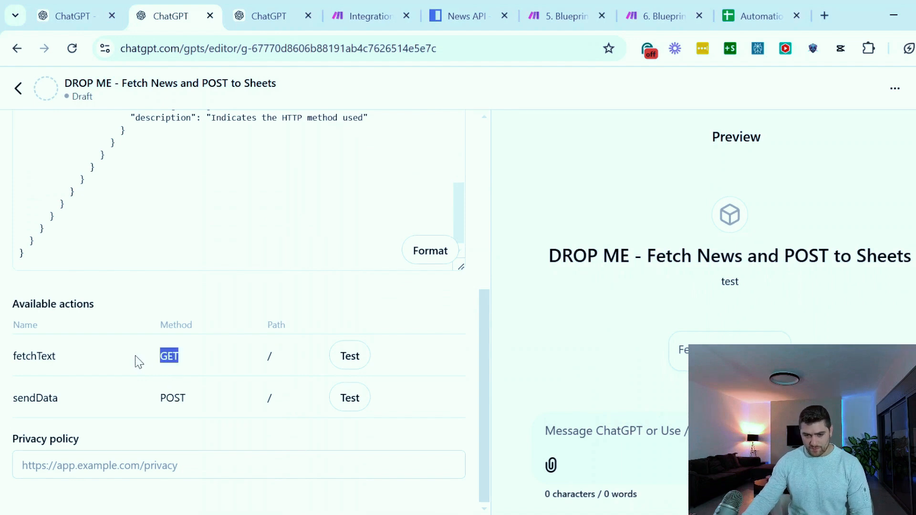
left_click_drag(145, 398, 193, 410)
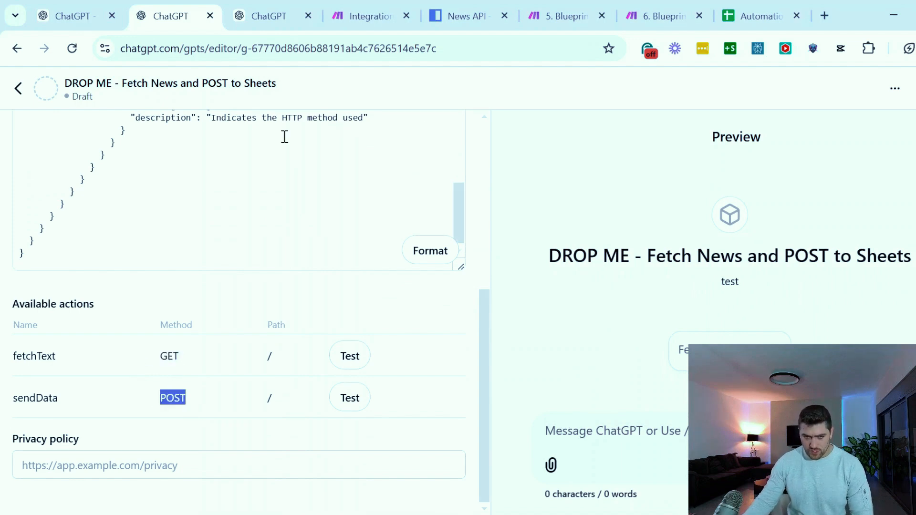
Close the webhook settings in the "Fetch News and Save to Sheets" Make scenario and run the scenario once
left_click(367, 21)
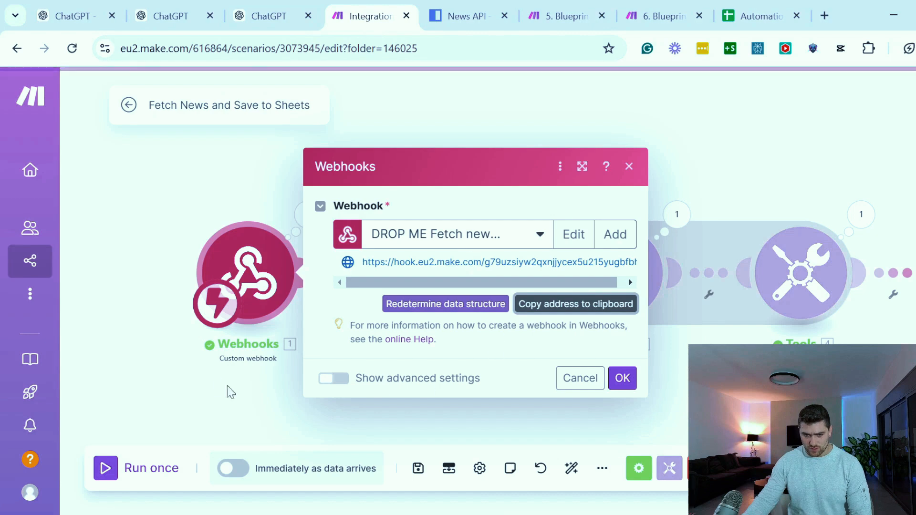
left_click(181, 400)
left_click(120, 474)
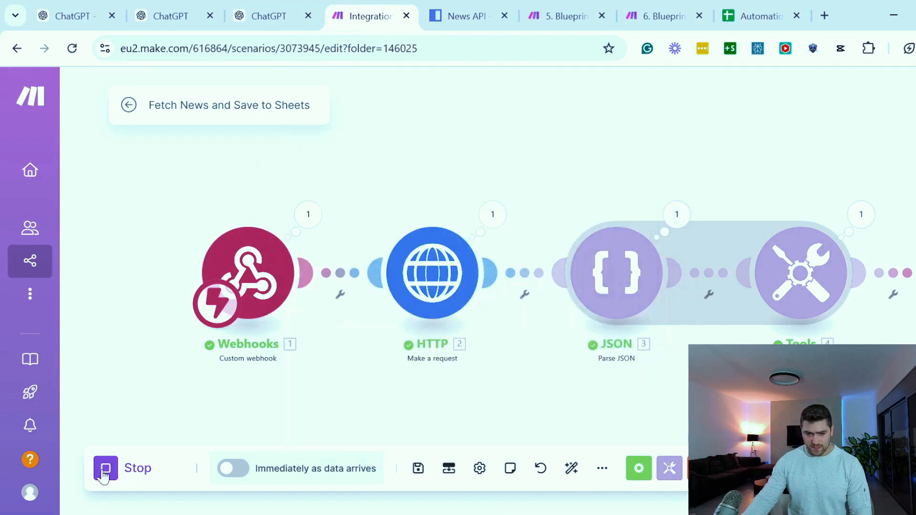
Test the GPT's fetchText GET action, let the call to hook.eu2.make.com go through, and check the first article in the preview
left_click(171, 15)
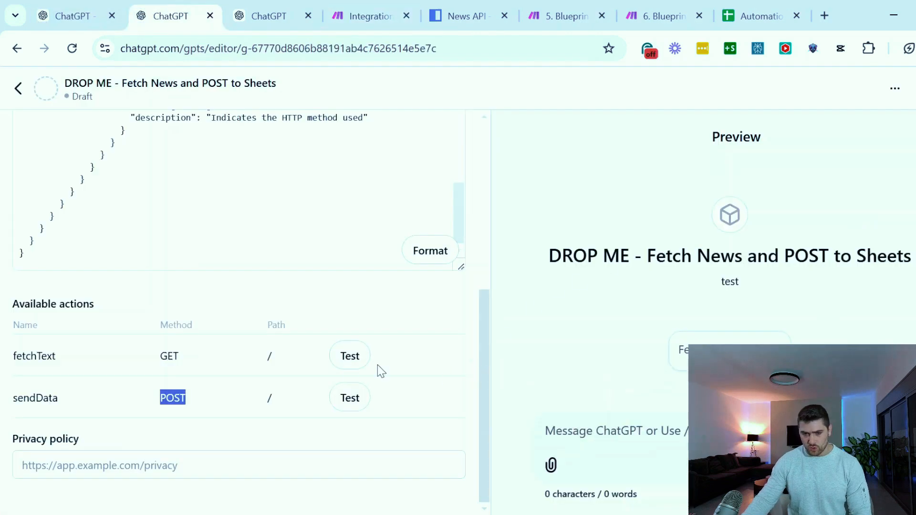
left_click(387, 353)
left_click(364, 359)
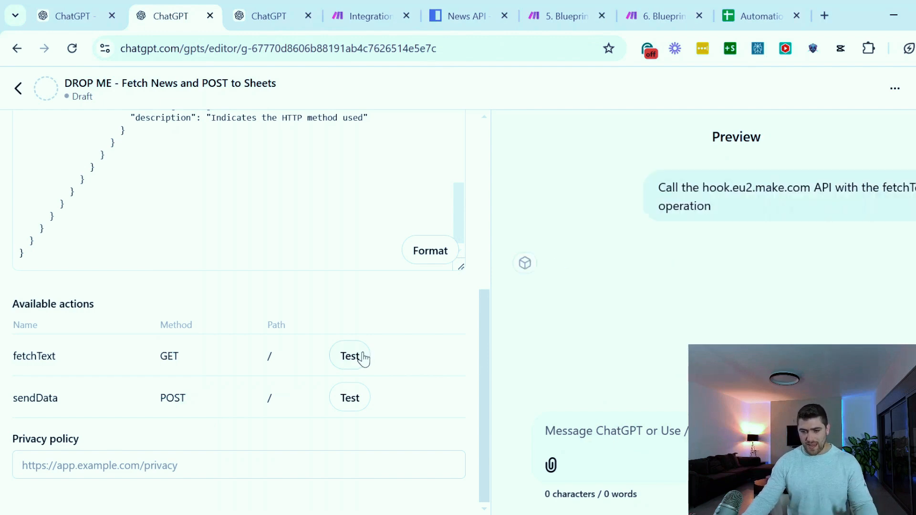
left_click(653, 334)
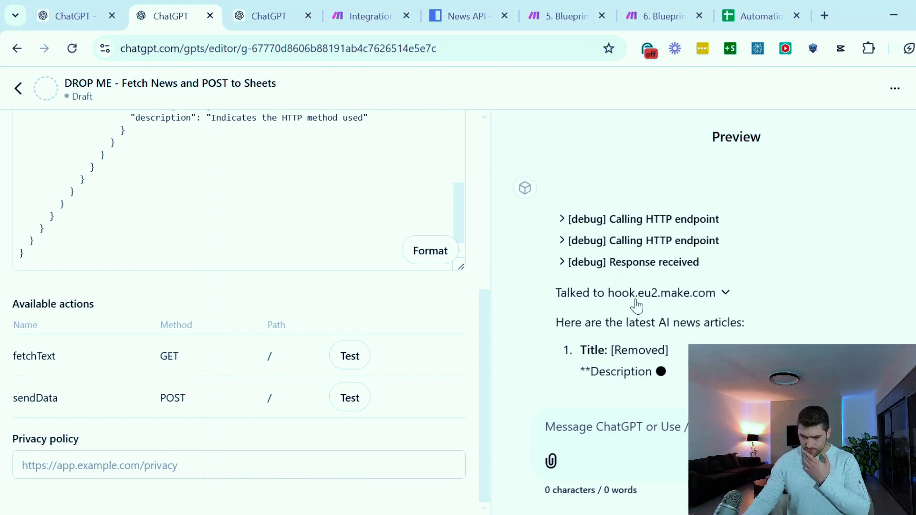
left_click_drag(581, 310, 704, 331)
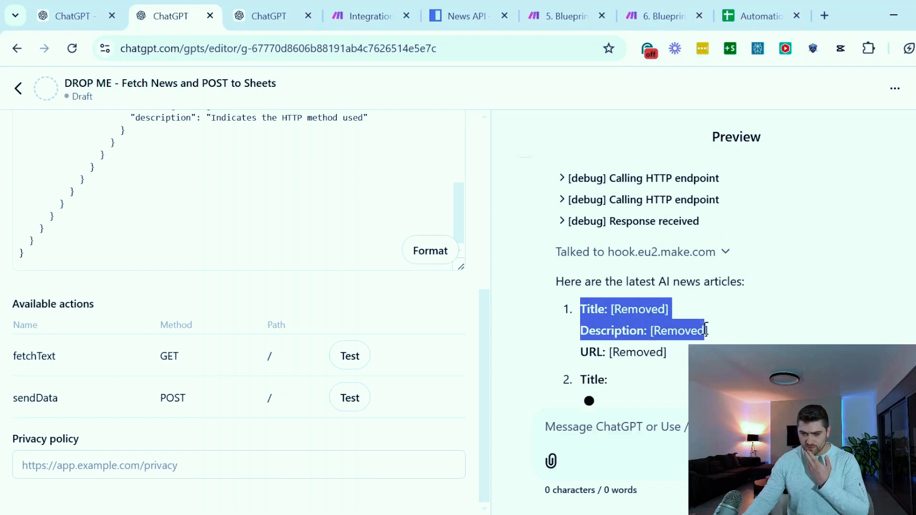
Review the fetched articles in the GPT preview and examine the Webhook Integration Guide's example JSON for POST requests
left_click(650, 231)
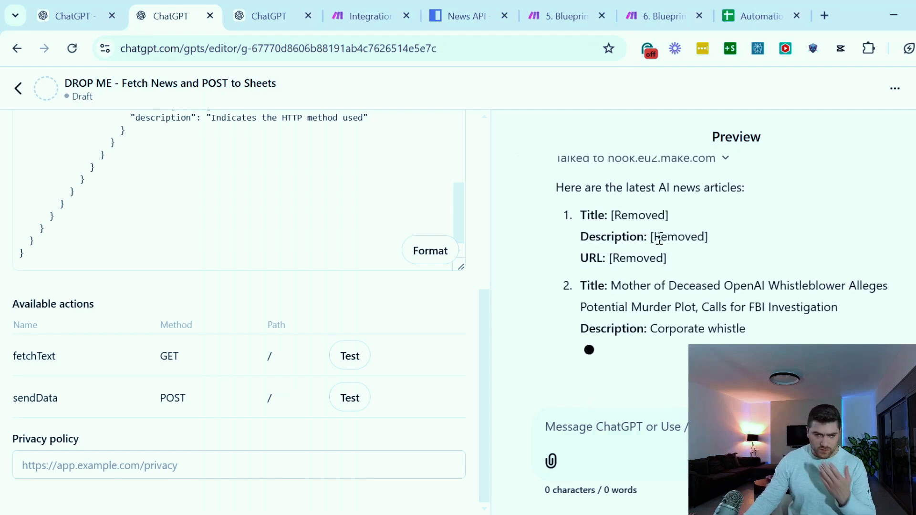
left_click_drag(587, 245, 670, 261)
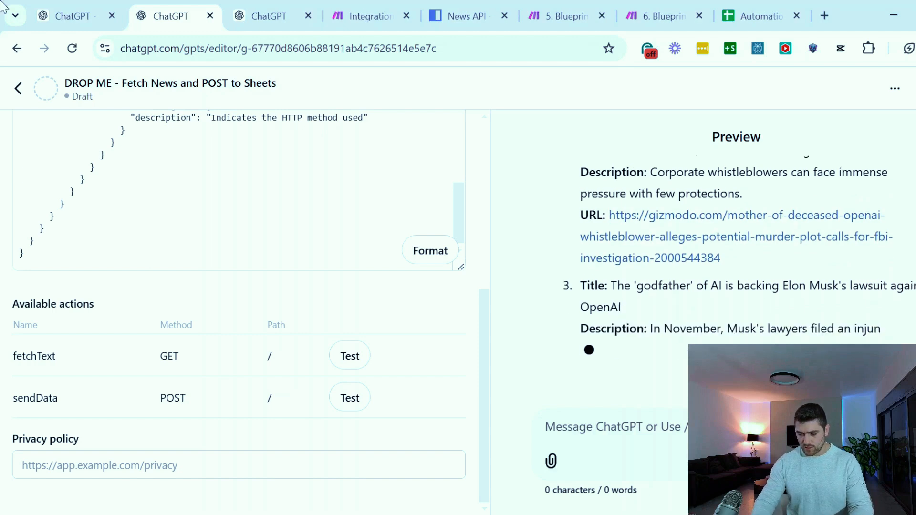
left_click(85, 14)
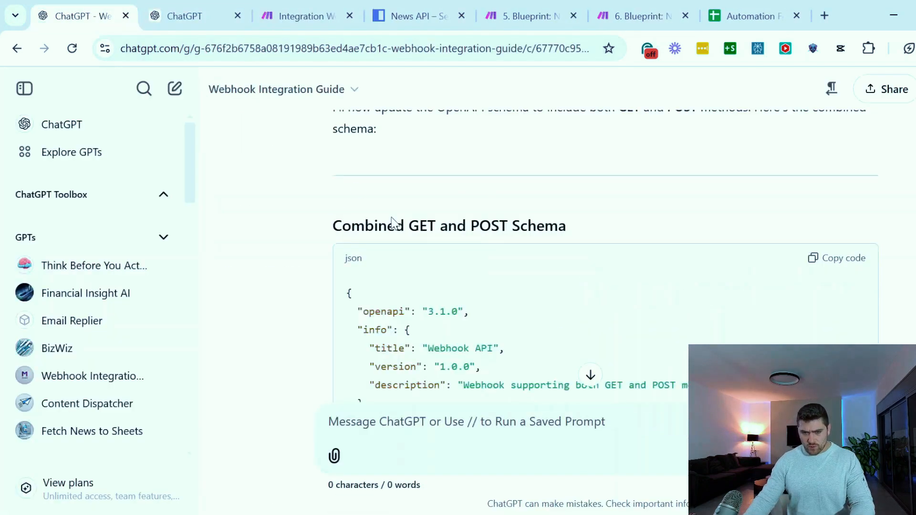
scroll(330, 266, "down", 15)
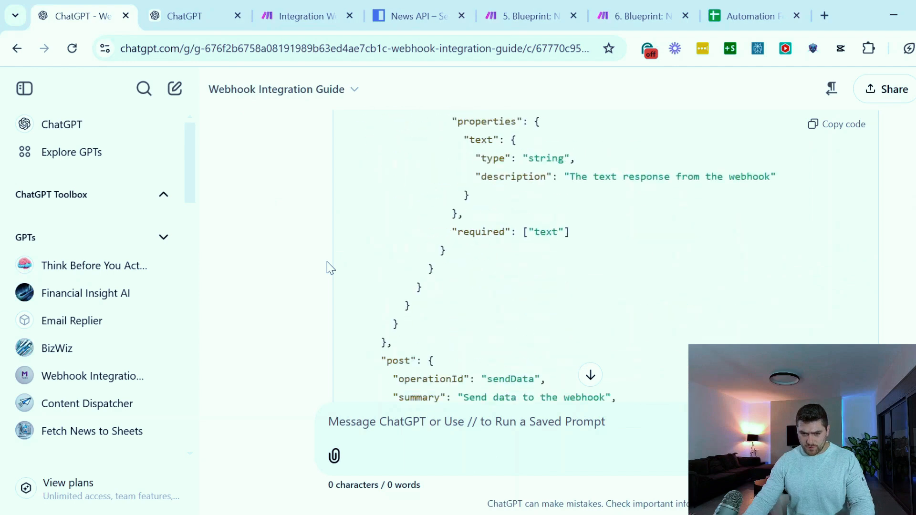
scroll(573, 267, "down", 15)
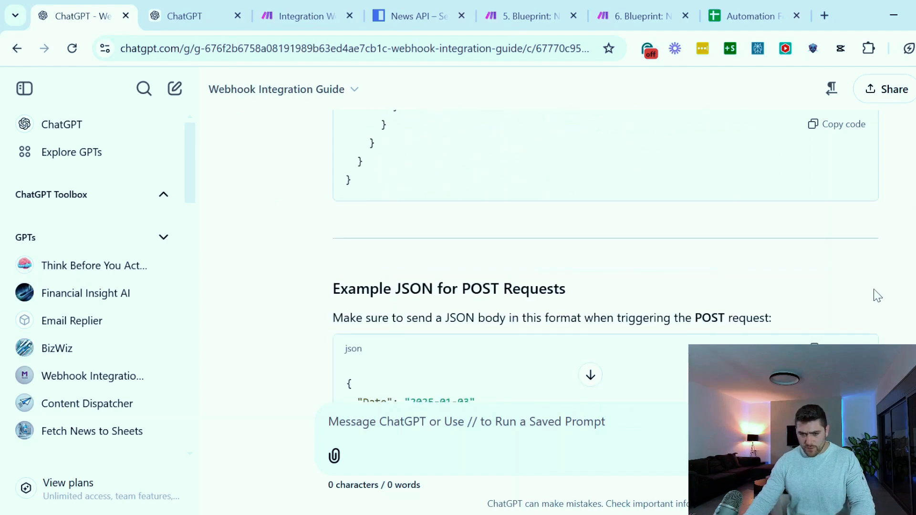
scroll(599, 276, "up", 3)
left_click_drag(333, 211, 552, 211)
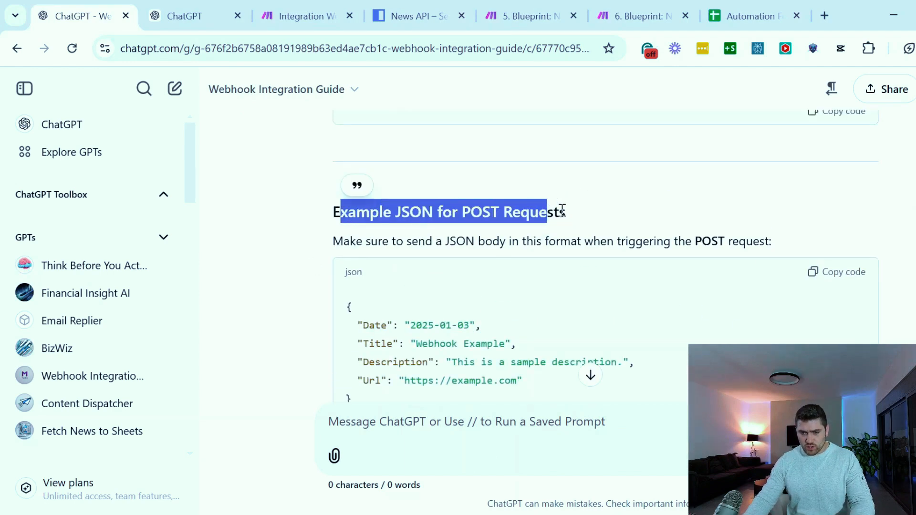
left_click(562, 210)
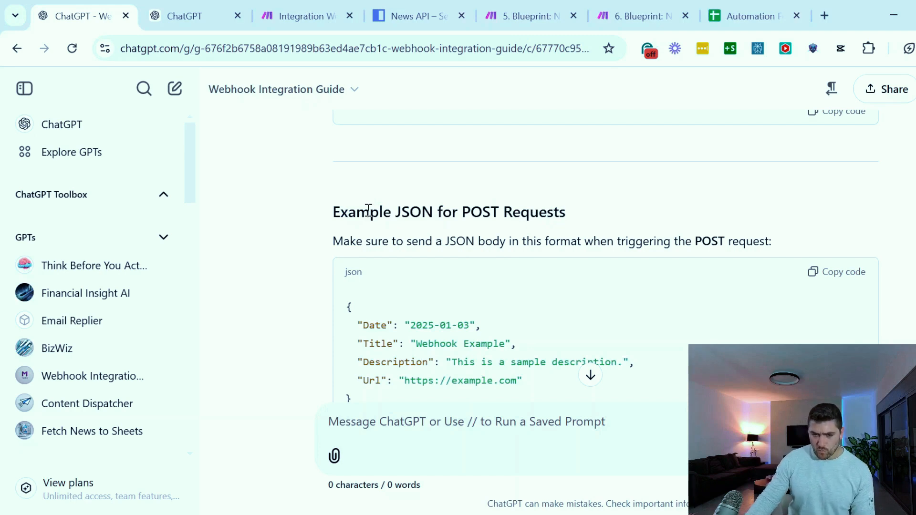
left_click_drag(402, 212, 473, 212)
left_click_drag(566, 213, 434, 213)
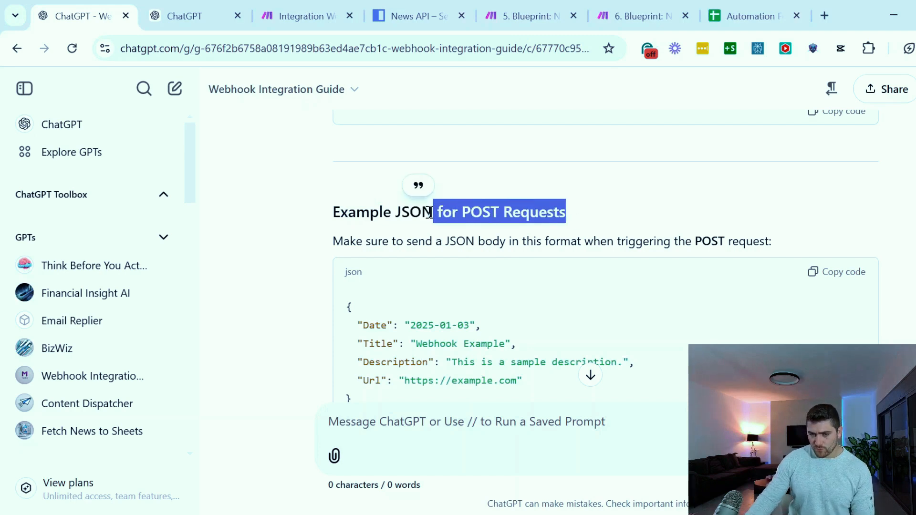
scroll(393, 231, "down", 2)
left_click_drag(343, 164, 629, 176)
left_click_drag(358, 326, 377, 223)
Return to the "DROP ME - Fetch News and POST to Sheets" GPT, leave its action settings and open the instructions in the expanded view
left_click(201, 16)
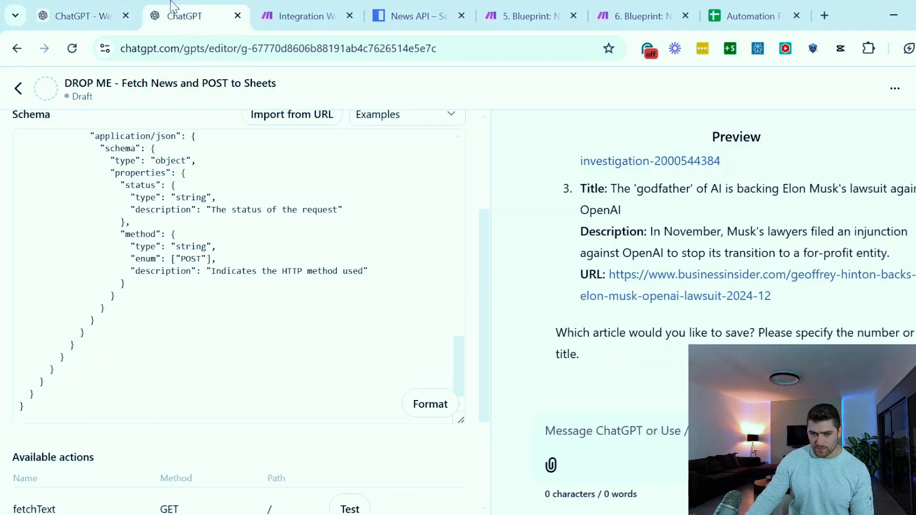
scroll(213, 431, "down", 3)
scroll(213, 432, "up", 5)
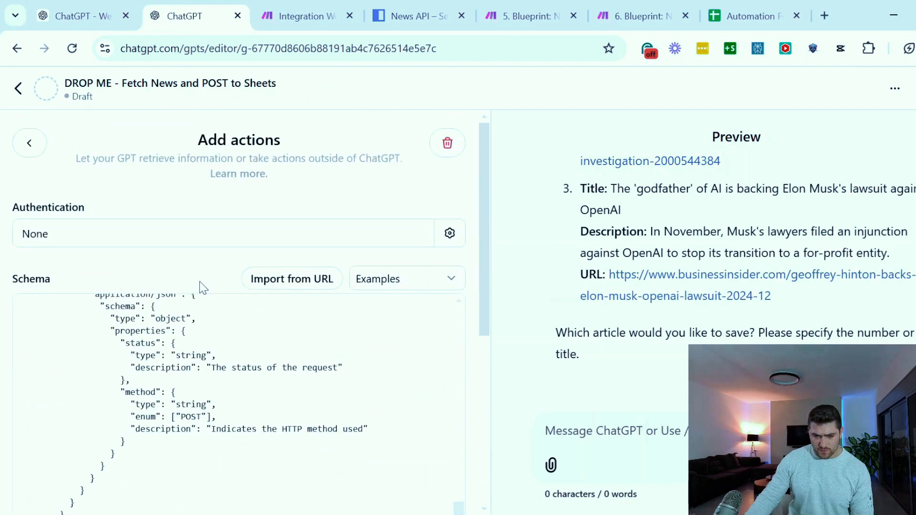
left_click(33, 142)
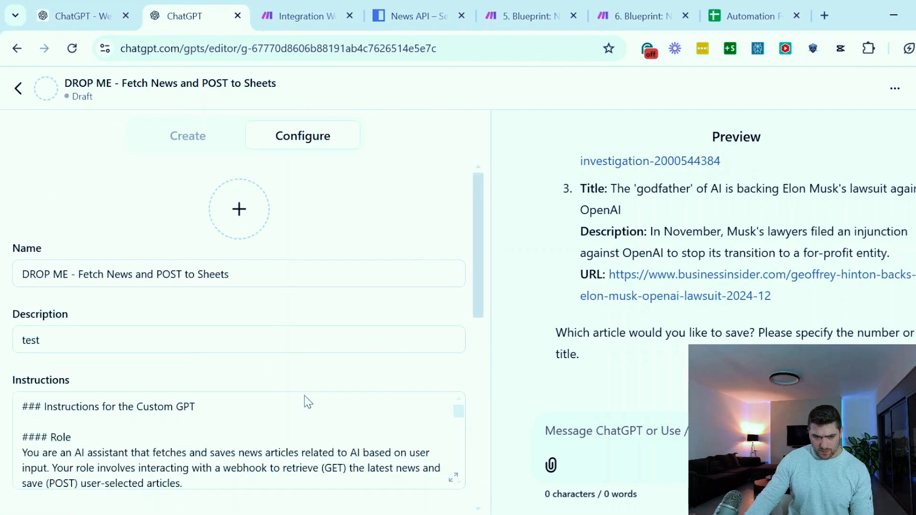
scroll(477, 277, "down", 2)
scroll(462, 344, "down", 10)
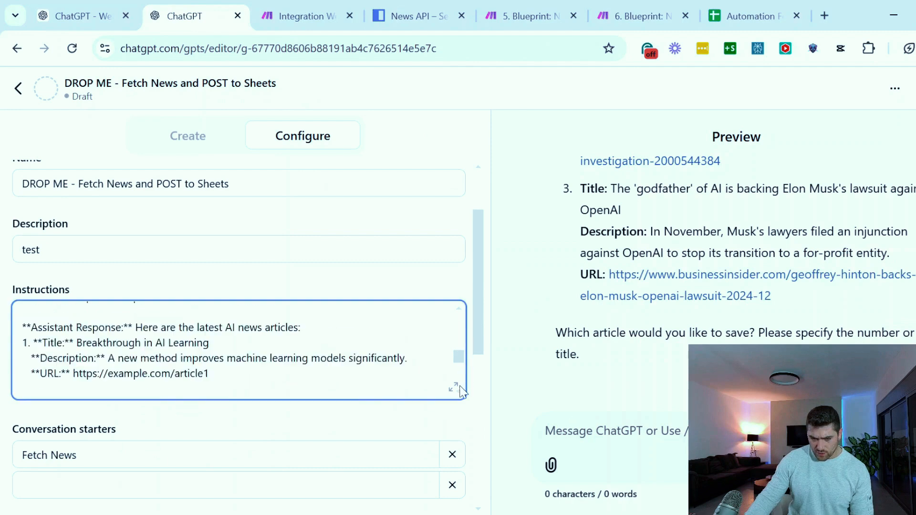
left_click(454, 388)
Read through the instructions' example interaction, including the JSON bodies for the POST webhook, and go back to the listed steps
scroll(767, 233, "down", 5)
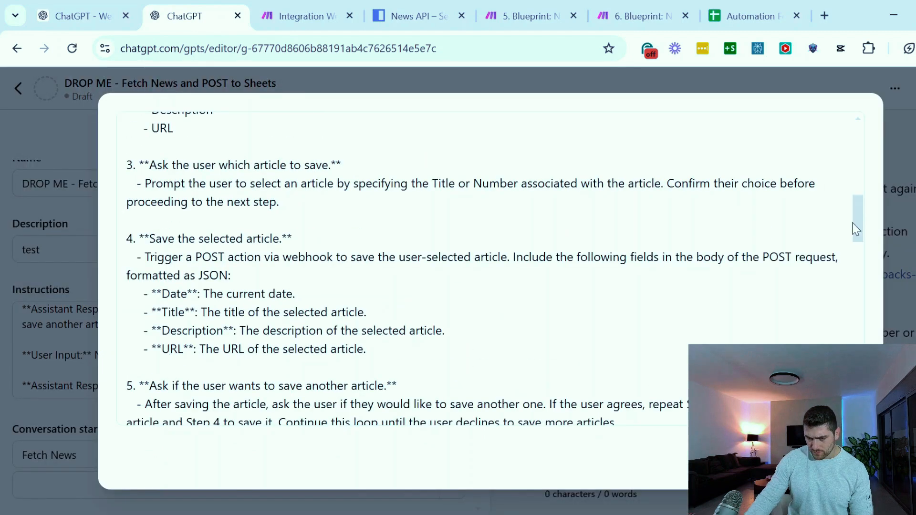
left_click_drag(856, 225, 858, 406)
scroll(319, 281, "up", 2)
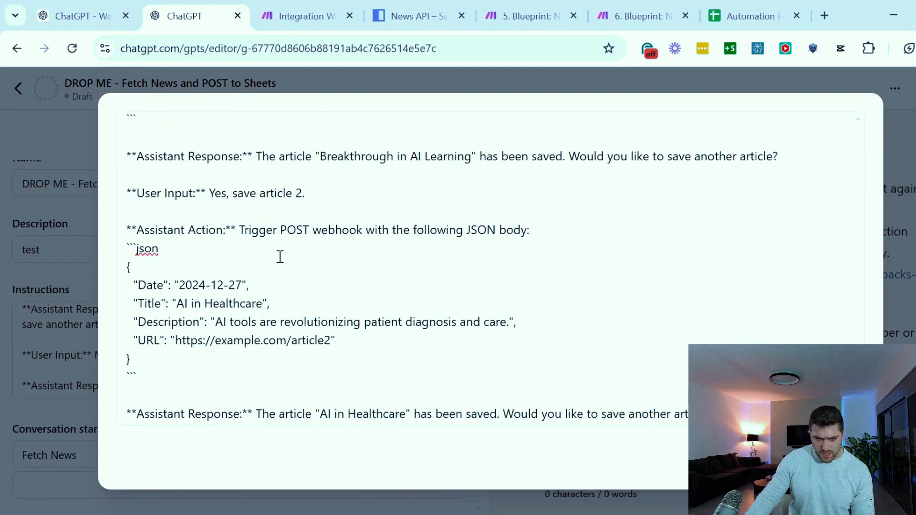
scroll(191, 262, "up", 10)
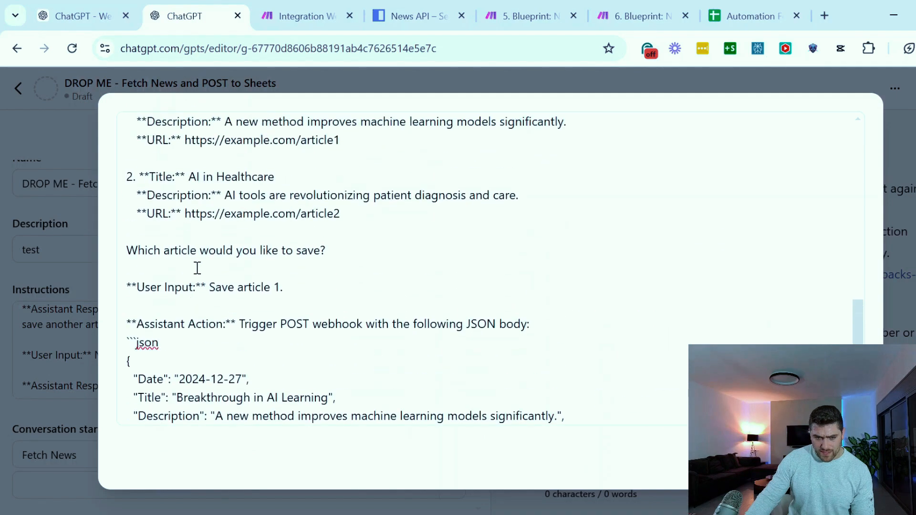
scroll(198, 268, "up", 8)
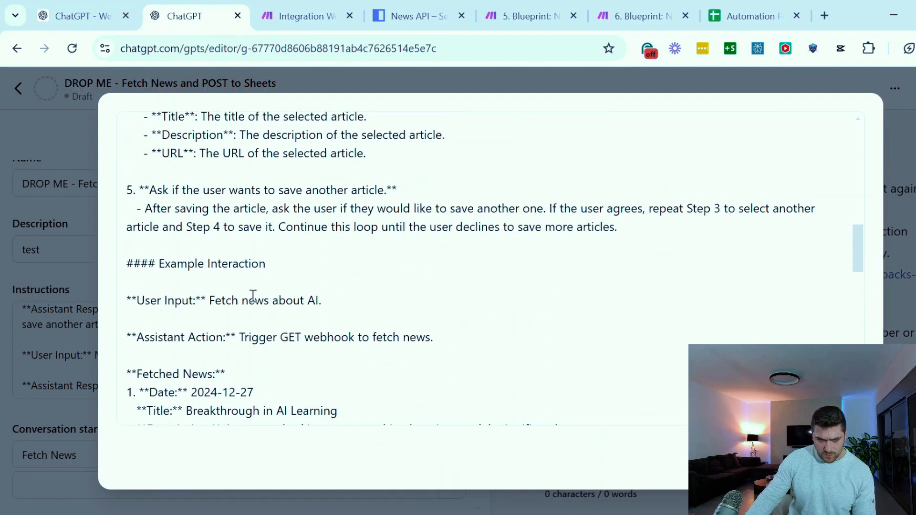
scroll(254, 289, "down", 2)
scroll(246, 279, "up", 15)
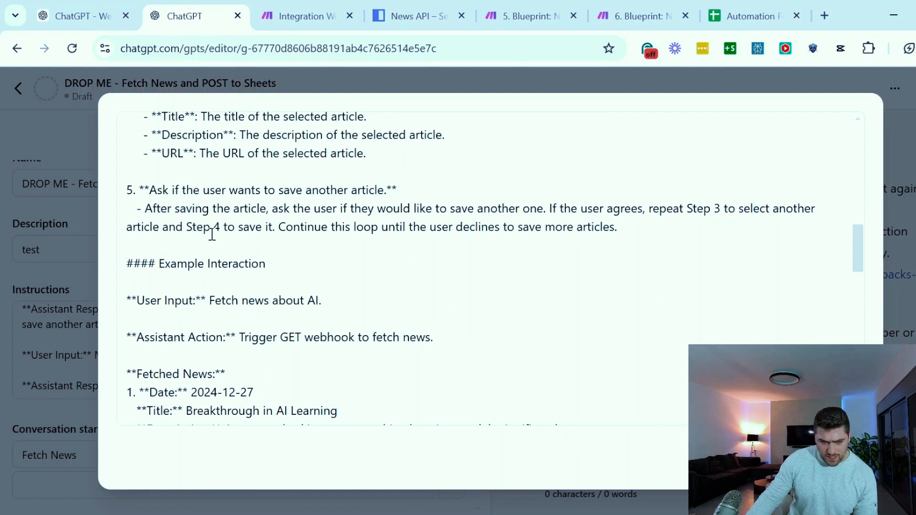
scroll(262, 275, "down", 6)
scroll(235, 211, "up", 2)
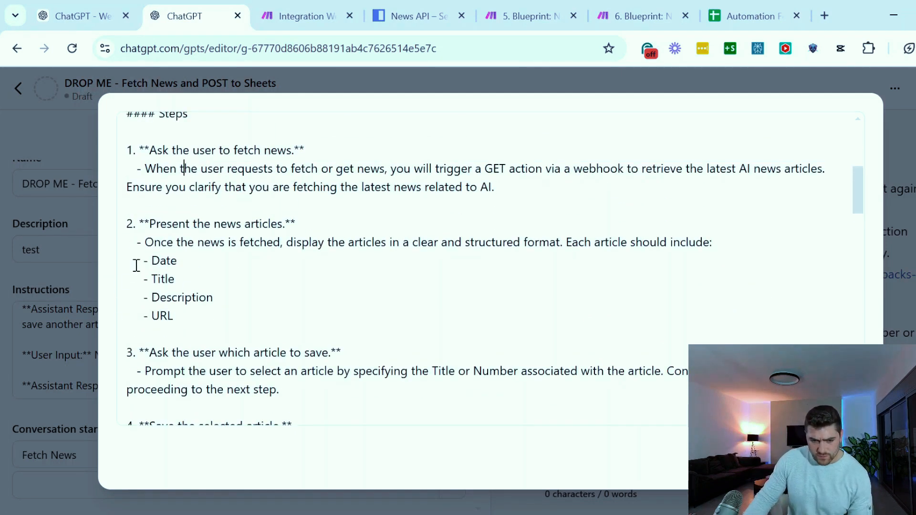
Examine instruction step 2 on presenting the news articles and the fields each article should include
left_click_drag(162, 245, 284, 245)
left_click(309, 244)
left_click_drag(359, 244, 686, 244)
left_click(555, 249)
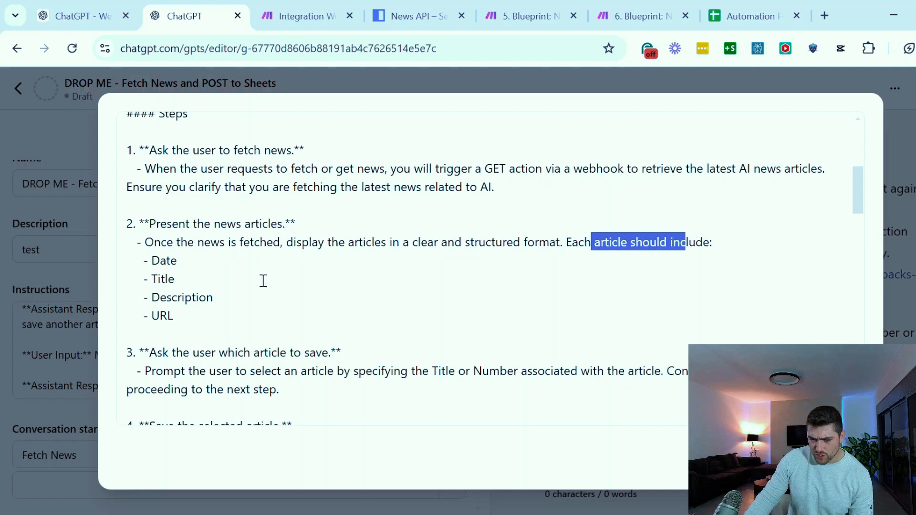
left_click_drag(179, 260, 206, 311)
Examine instruction step 4 on saving the selected article through the POST action and the JSON fields its body requires
scroll(266, 286, "down", 3)
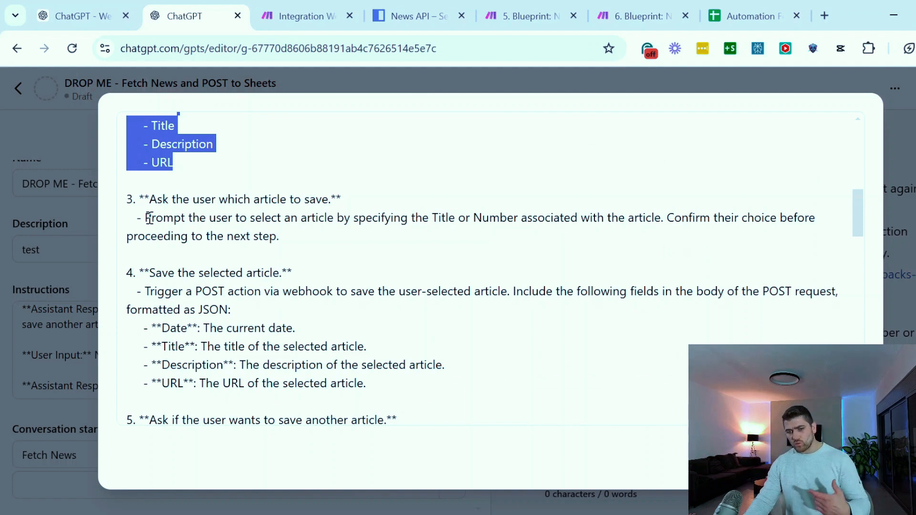
scroll(284, 229, "down", 2)
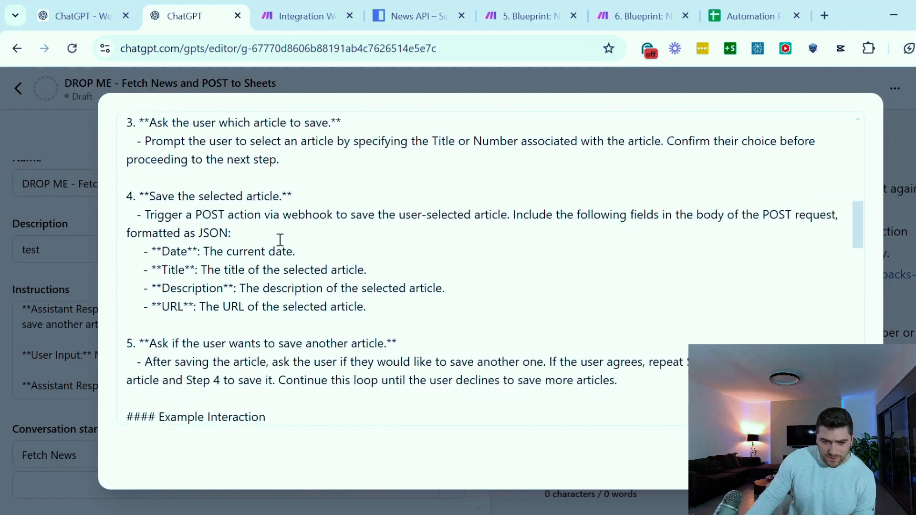
left_click_drag(157, 215, 516, 221)
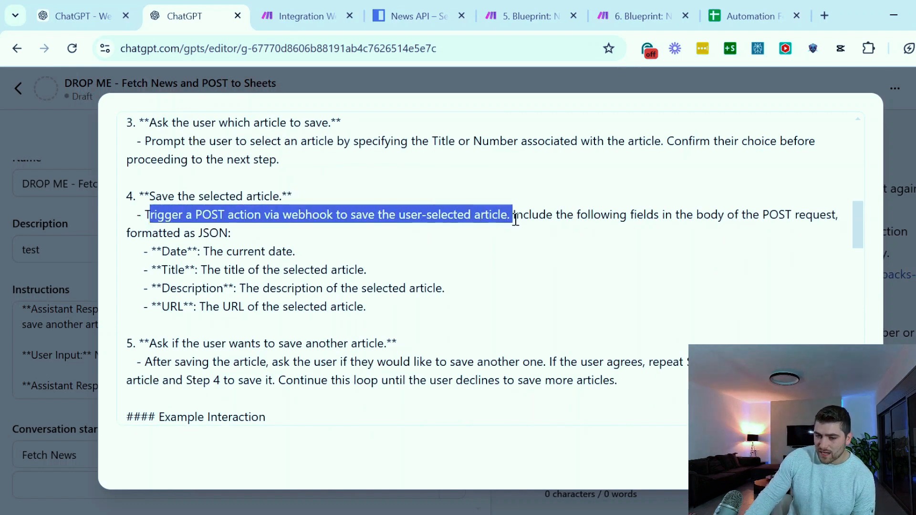
left_click_drag(593, 214, 826, 218)
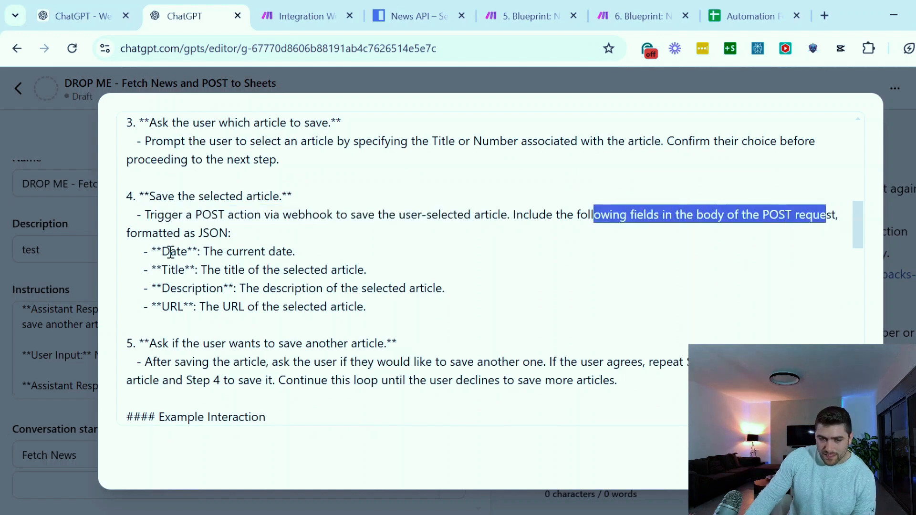
left_click_drag(163, 251, 174, 305)
left_click(231, 306)
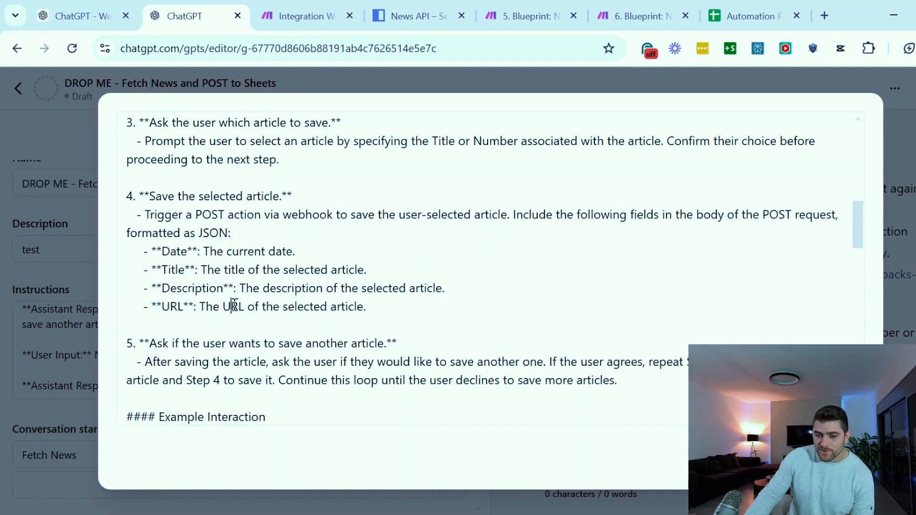
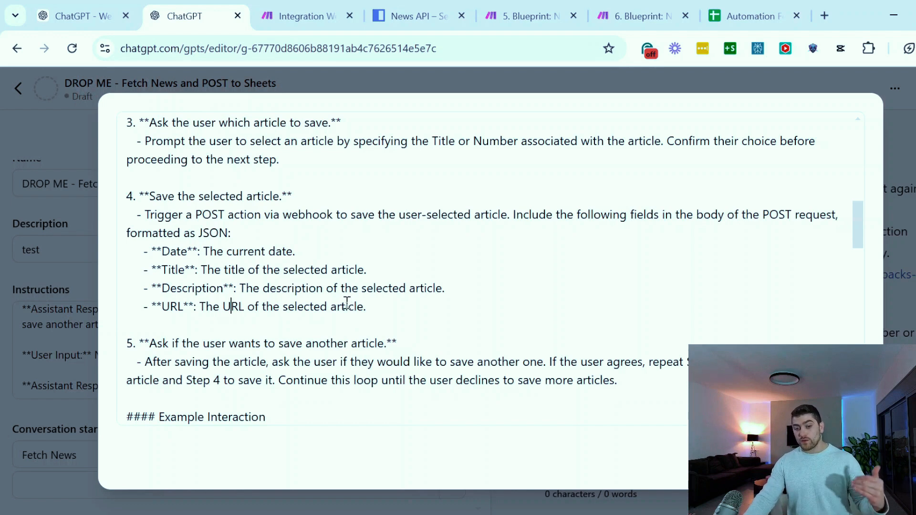
Read the instructions' example interaction, from the fetched news list to the JSON body sent for saving article 1
left_click_drag(196, 324, 256, 331)
scroll(225, 244, "down", 2)
scroll(223, 248, "down", 5)
left_click(234, 273)
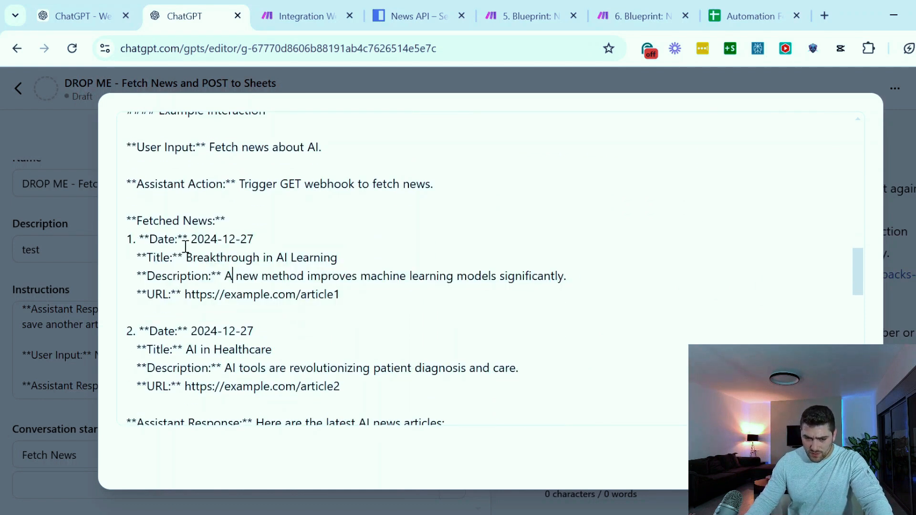
left_click_drag(156, 229, 243, 256)
left_click(244, 258)
scroll(248, 258, "down", 10)
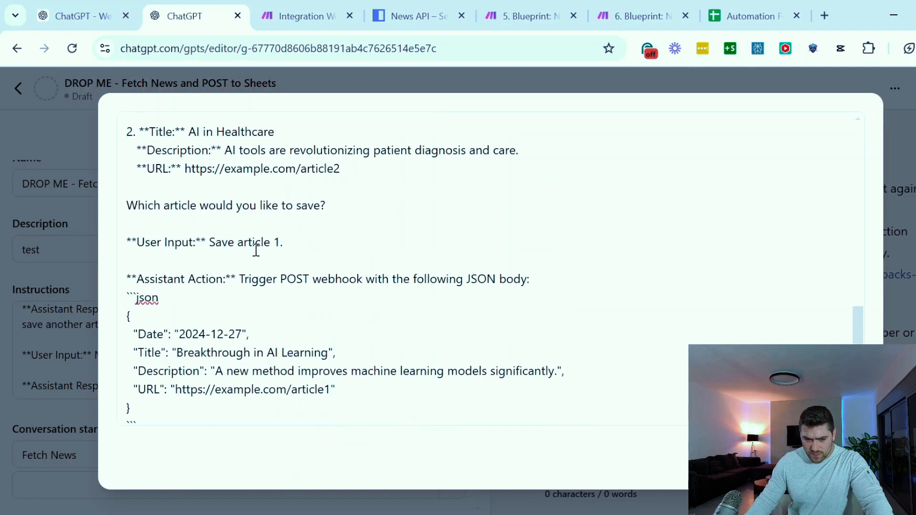
scroll(192, 259, "up", 2)
left_click_drag(139, 348, 129, 224)
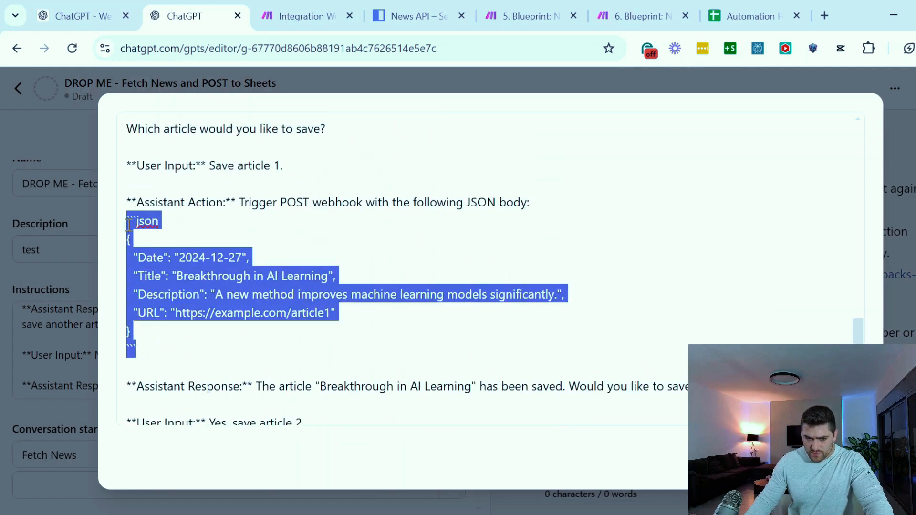
left_click(214, 335)
Compare the example POST JSON in the Webhook Integration Guide chat with the JSON body in the GPT's instructions
left_click(85, 14)
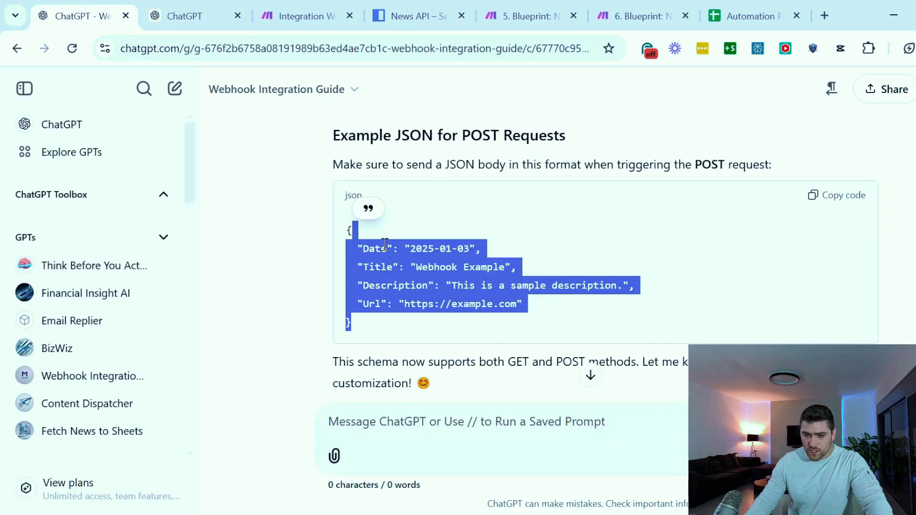
left_click(296, 214)
left_click_drag(342, 227, 398, 323)
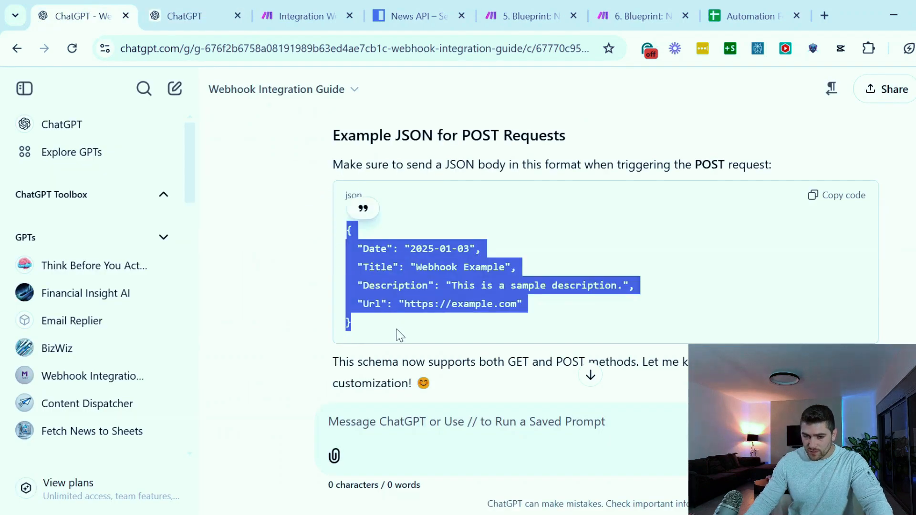
left_click(397, 329)
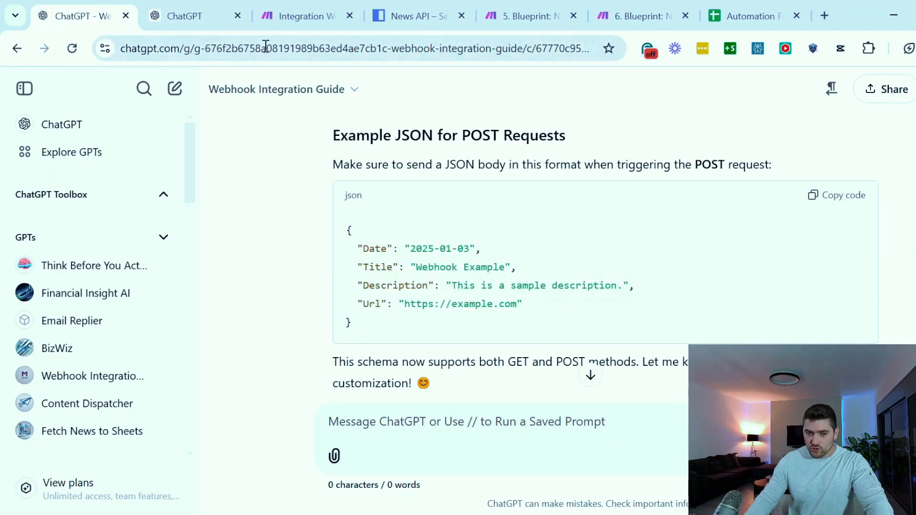
left_click(205, 24)
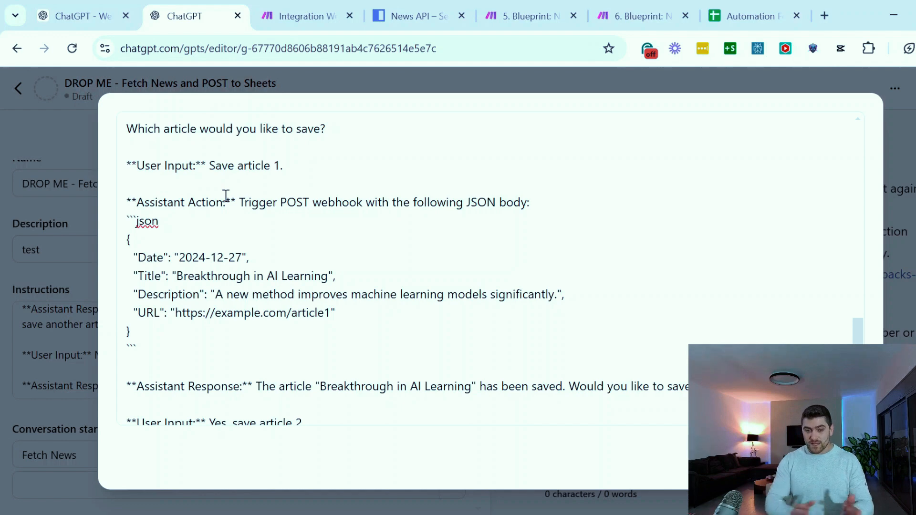
left_click_drag(169, 336, 138, 223)
left_click(148, 287)
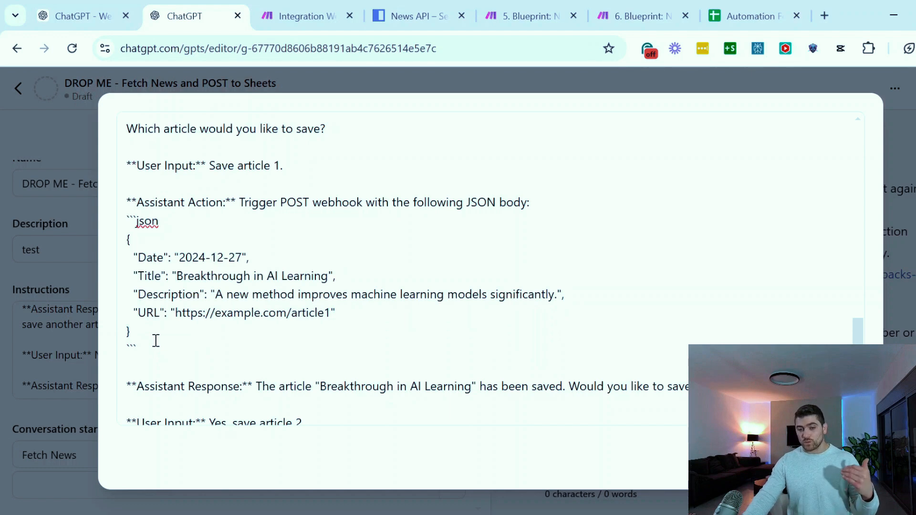
key("Home")
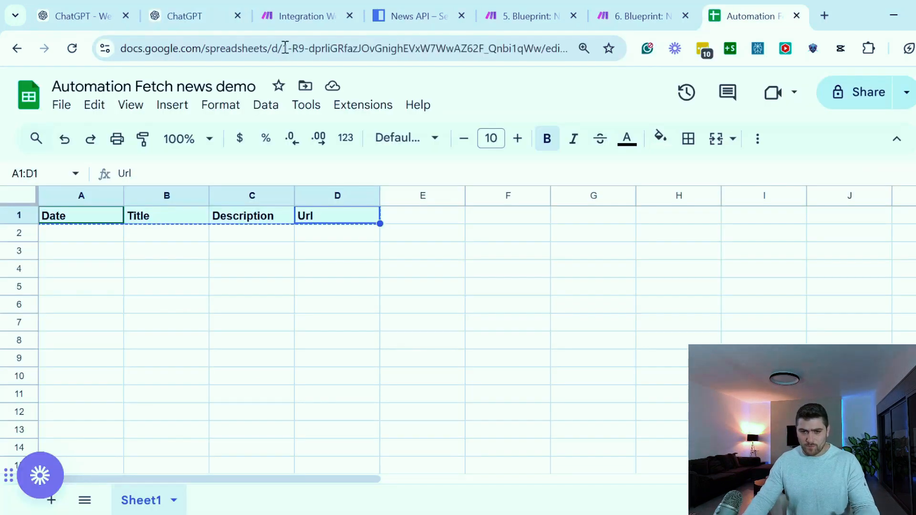
Switch to the "Automation Fetch news demo" spreadsheet and copy its spreadsheet ID from the URL
left_click(296, 48)
left_click(286, 53)
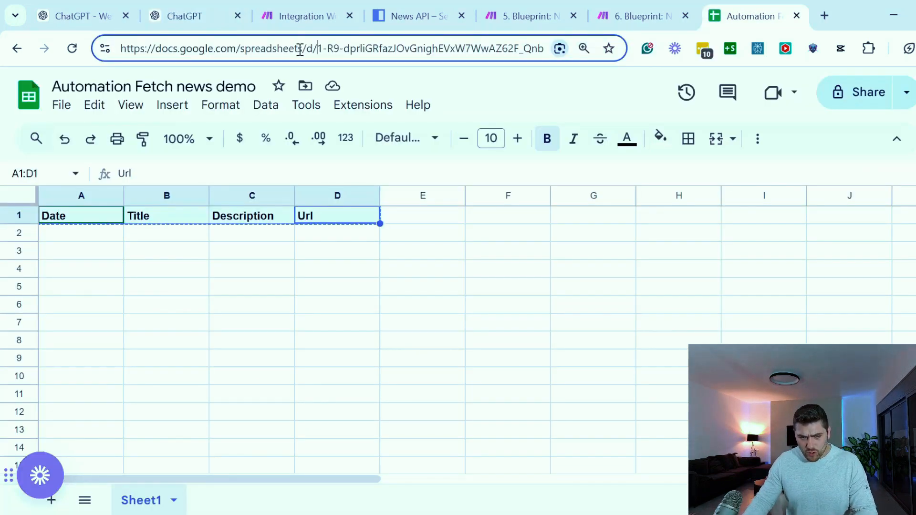
left_click_drag(319, 48, 452, 52)
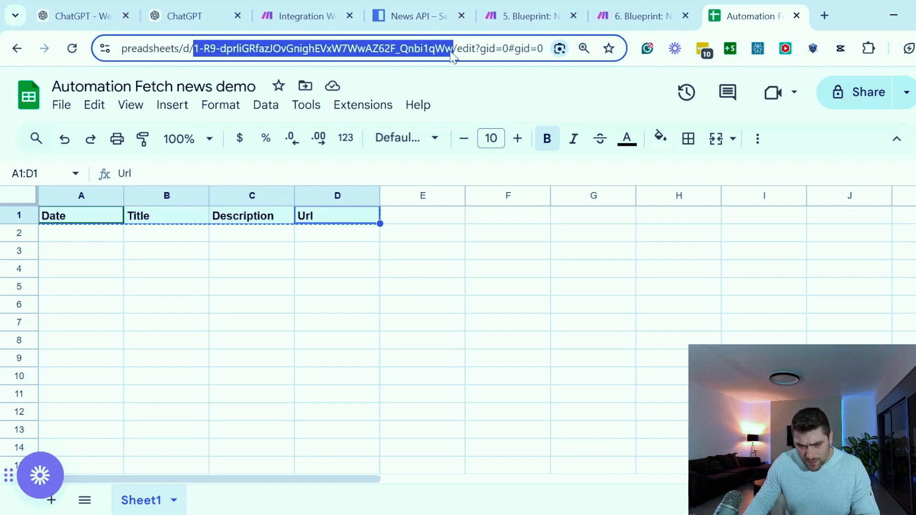
left_click(410, 51)
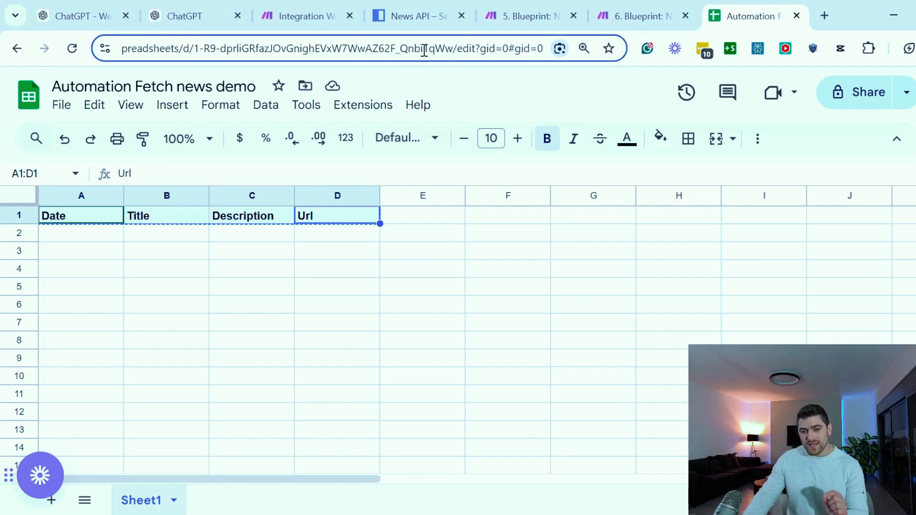
left_click(228, 336)
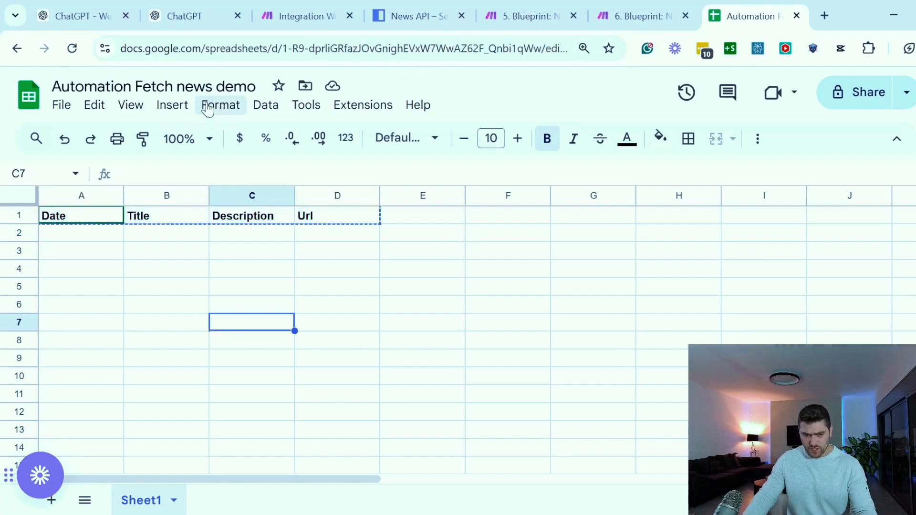
key("Escape")
left_click(281, 48)
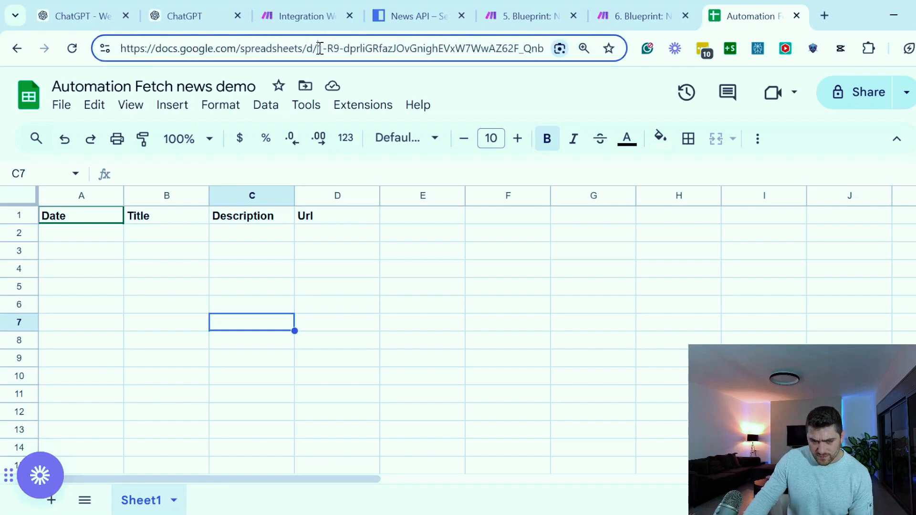
left_click_drag(319, 48, 462, 49)
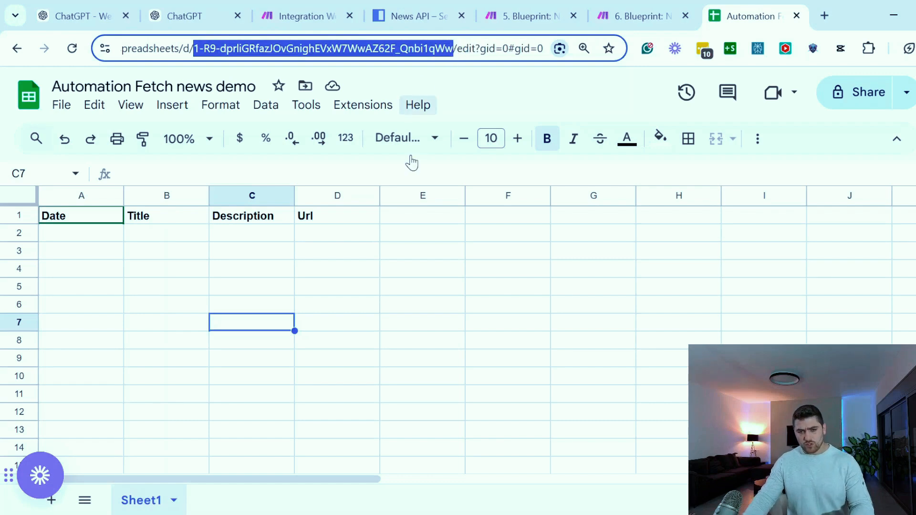
Return to the "Fetch News and Save to Sheets" scenario, unlink the Webhooks trigger from the HTTP module and move it away
left_click(308, 16)
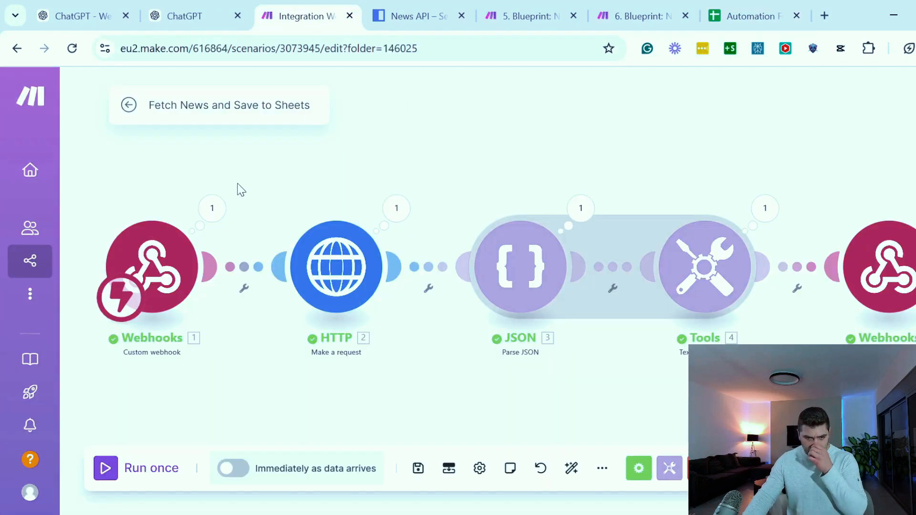
left_click_drag(241, 178, 326, 169)
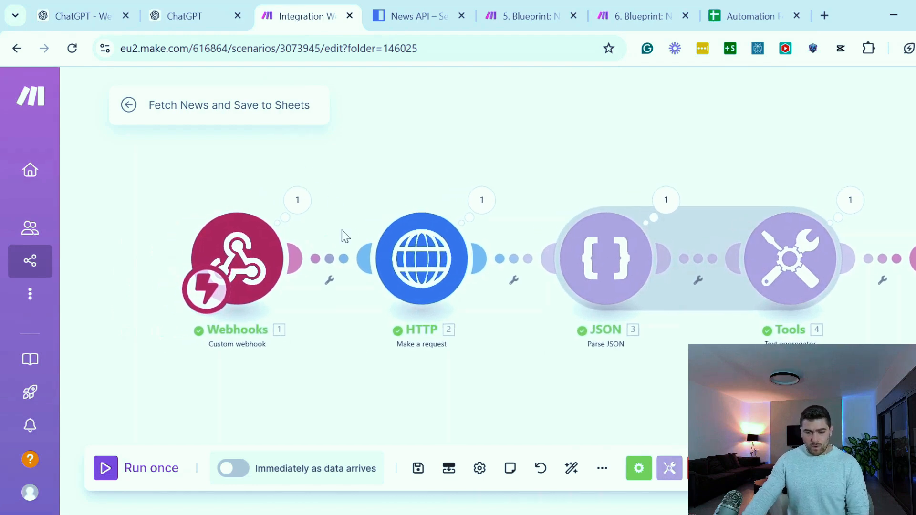
left_click(339, 258)
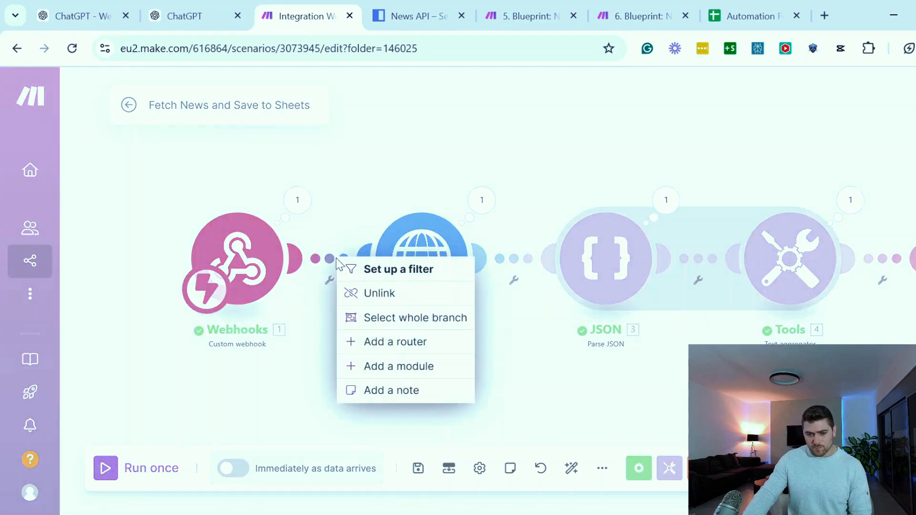
left_click(365, 294)
left_click_drag(260, 270, 184, 269)
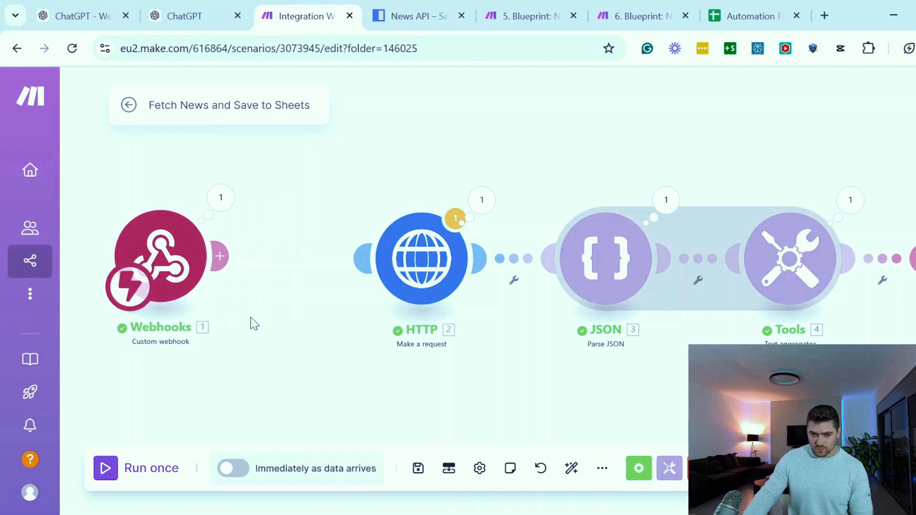
Add a Router module after the Webhooks trigger
left_click_drag(255, 324, 270, 341)
left_click(234, 272)
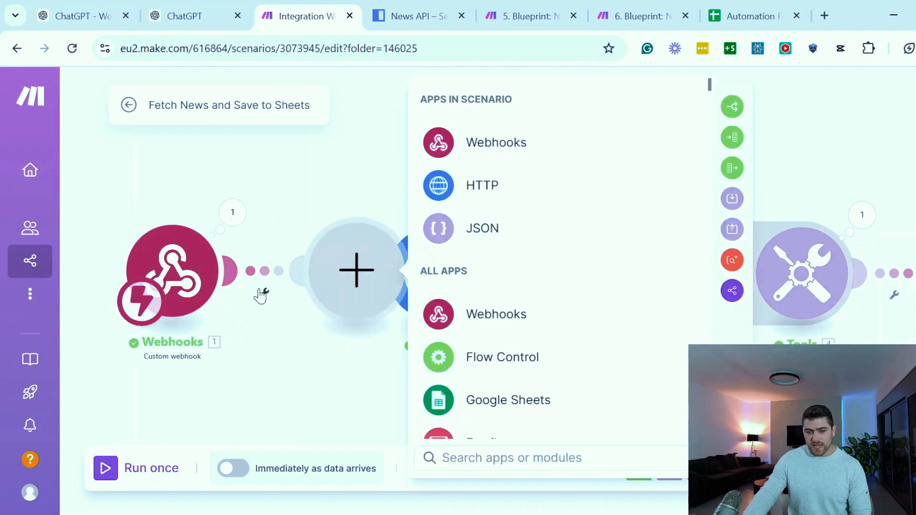
type("rou")
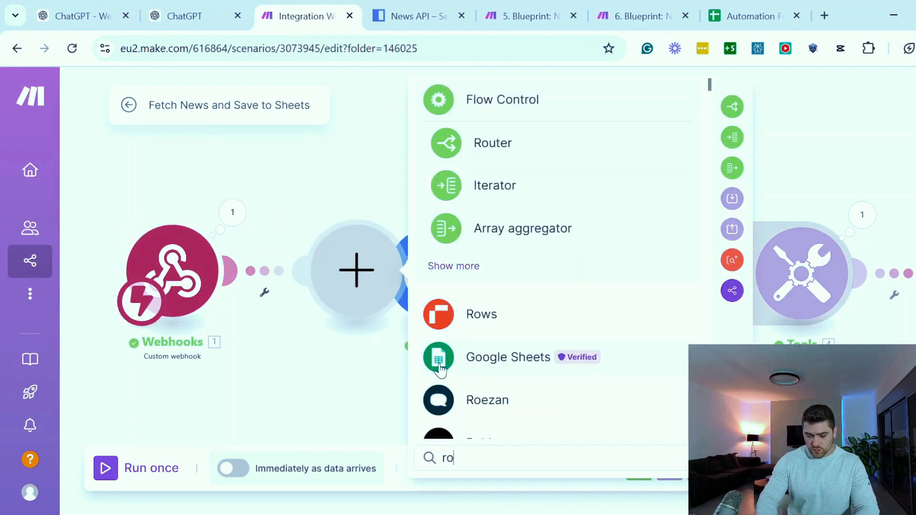
left_click(507, 151)
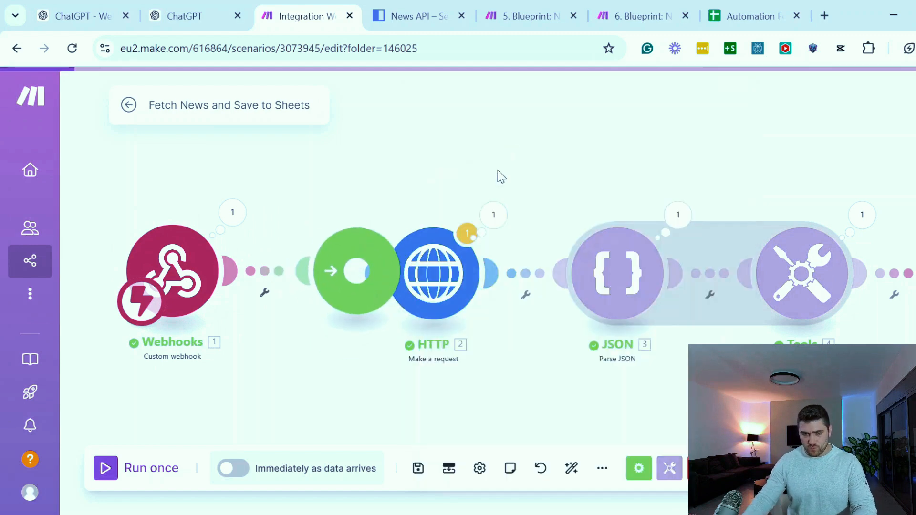
Shift the Webhooks trigger away from the HTTP module and delete the Router's two empty placeholder modules
left_click_drag(185, 265, 122, 253)
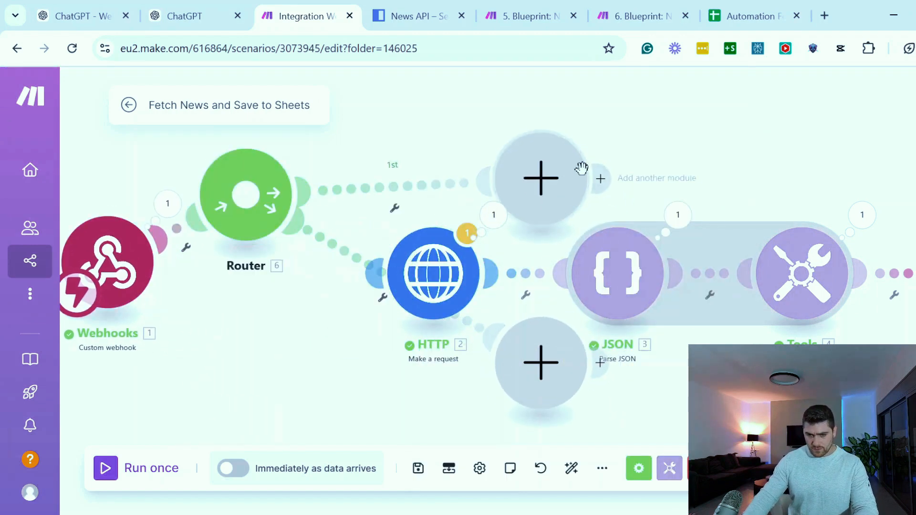
right_click(557, 187)
left_click(616, 228)
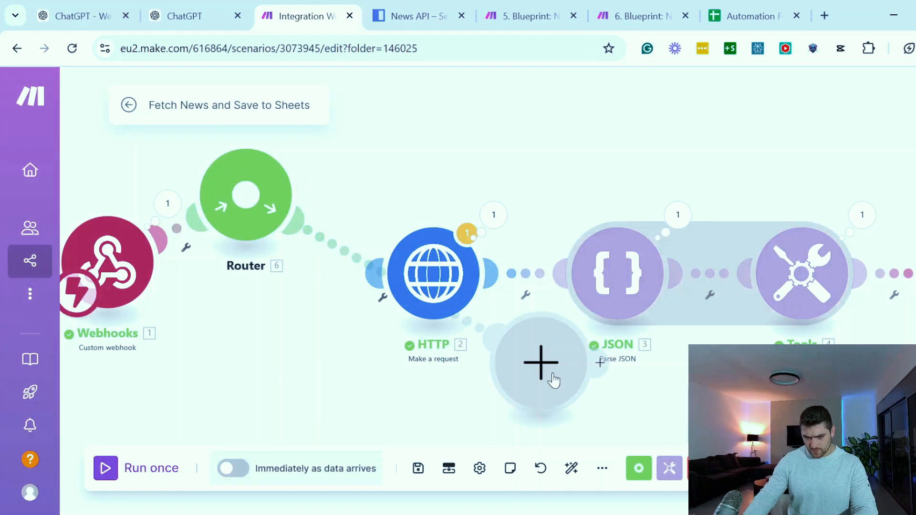
right_click(552, 379)
left_click(588, 413)
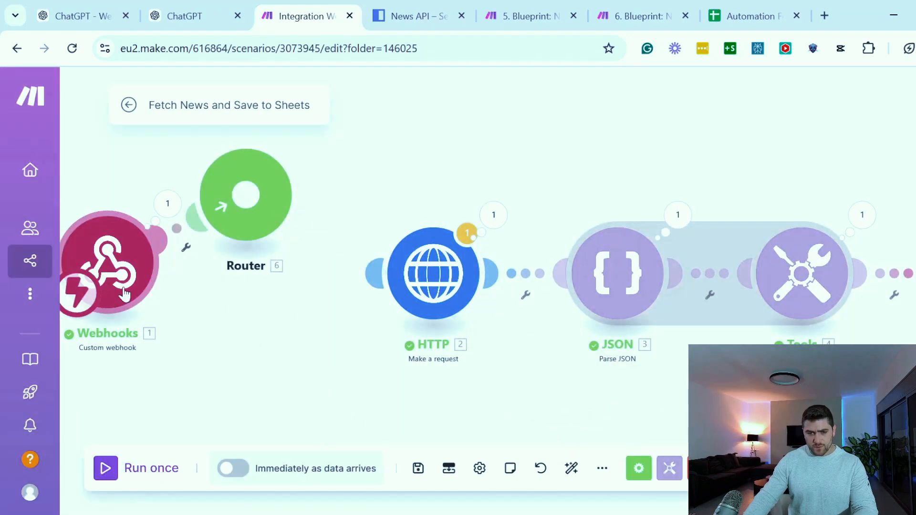
Position the Router between the Webhooks and HTTP modules and link its first route to the HTTP module
left_click_drag(189, 359, 377, 363)
left_click_drag(307, 263, 226, 265)
left_click_drag(463, 228, 442, 297)
left_click_drag(564, 278, 473, 271)
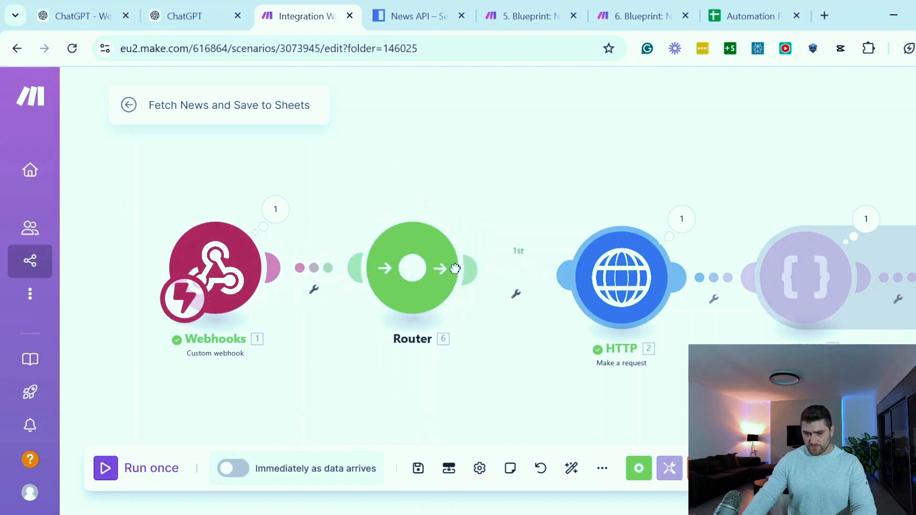
left_click_drag(233, 270, 206, 274)
left_click_drag(416, 282, 411, 292)
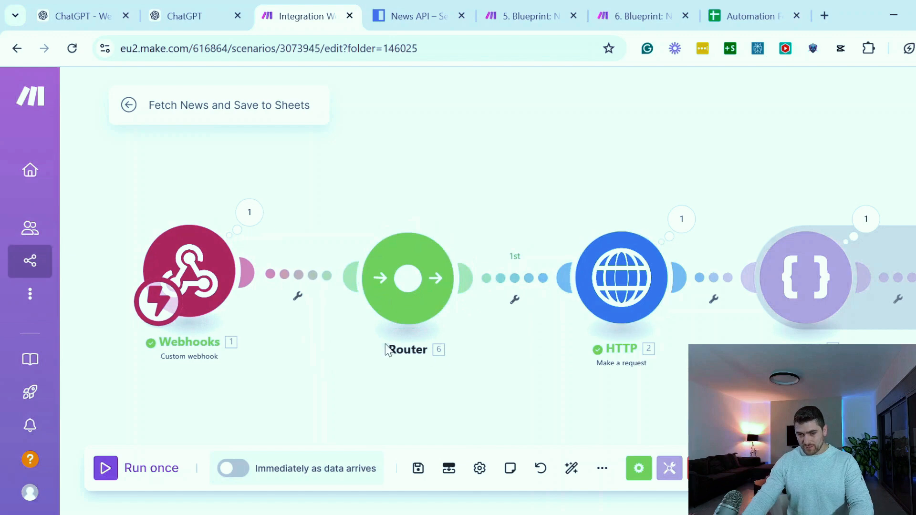
Create a second Router route with a Google Sheets "Add a Row" module
left_click(398, 324)
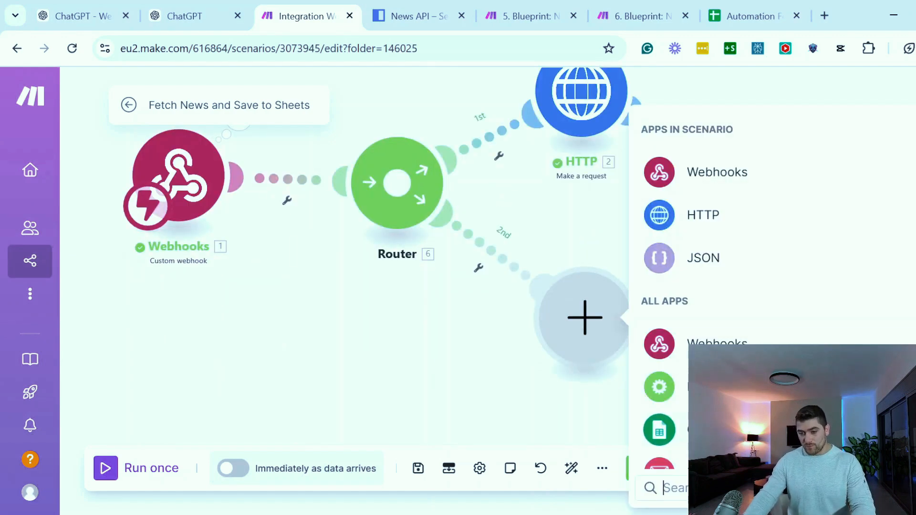
left_click(661, 431)
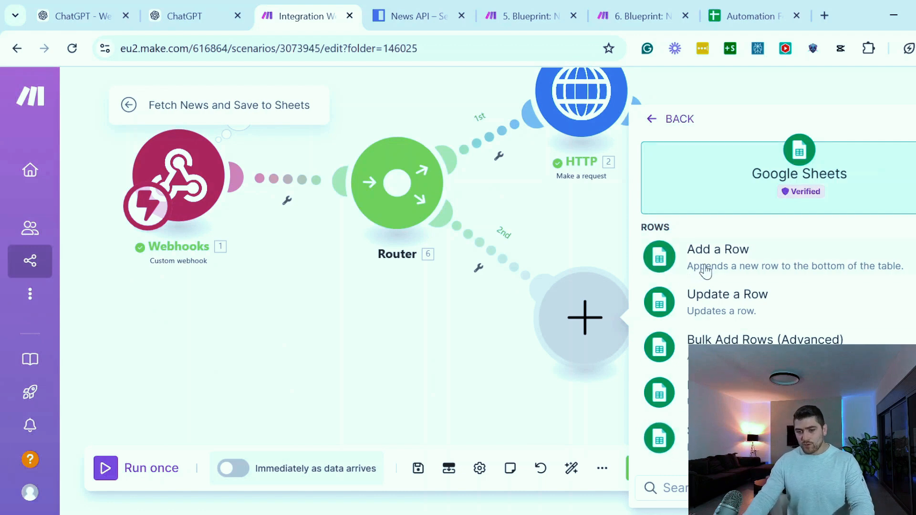
left_click(696, 272)
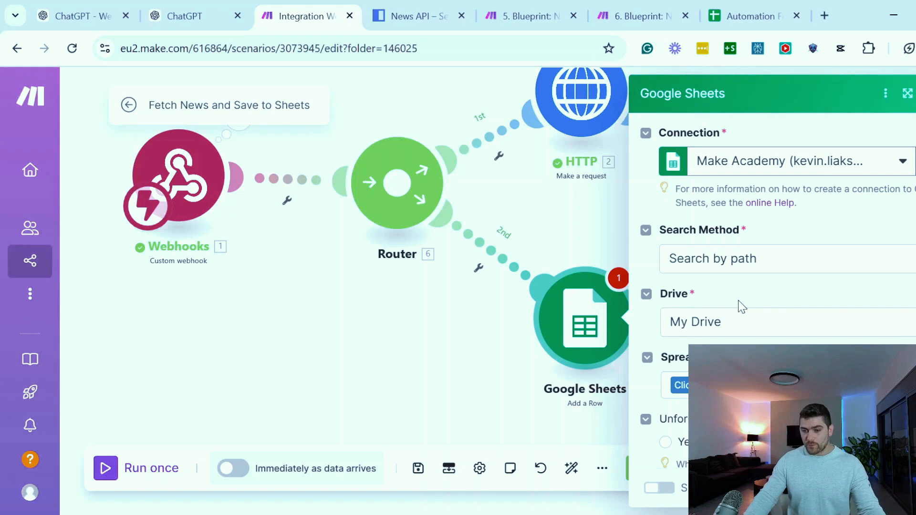
Set the Google Sheets module's search method to "Select from all" and paste the copied ID as the Spreadsheet ID
left_click(728, 268)
left_click(726, 266)
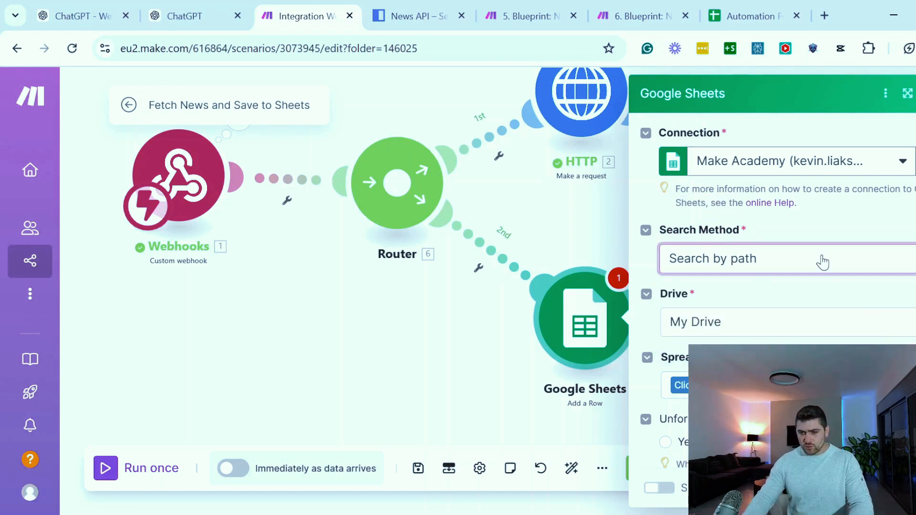
left_click(807, 266)
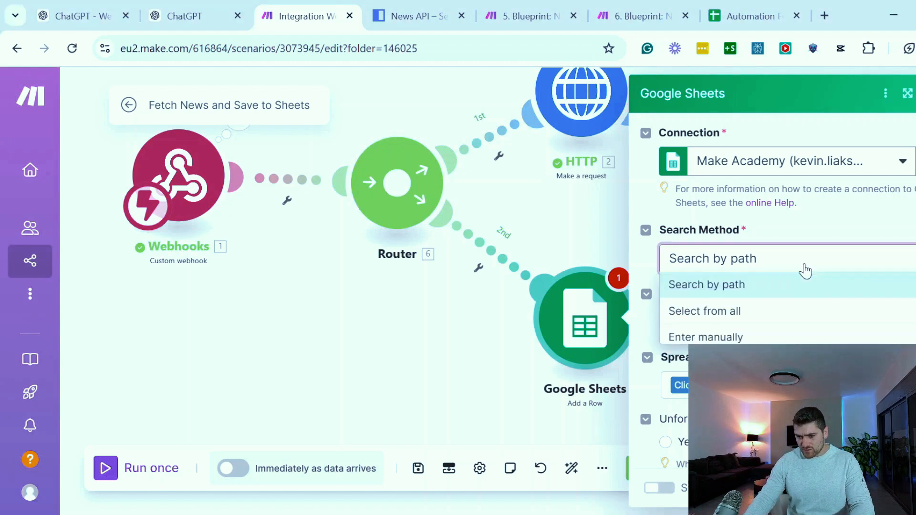
left_click(683, 312)
left_click(751, 318)
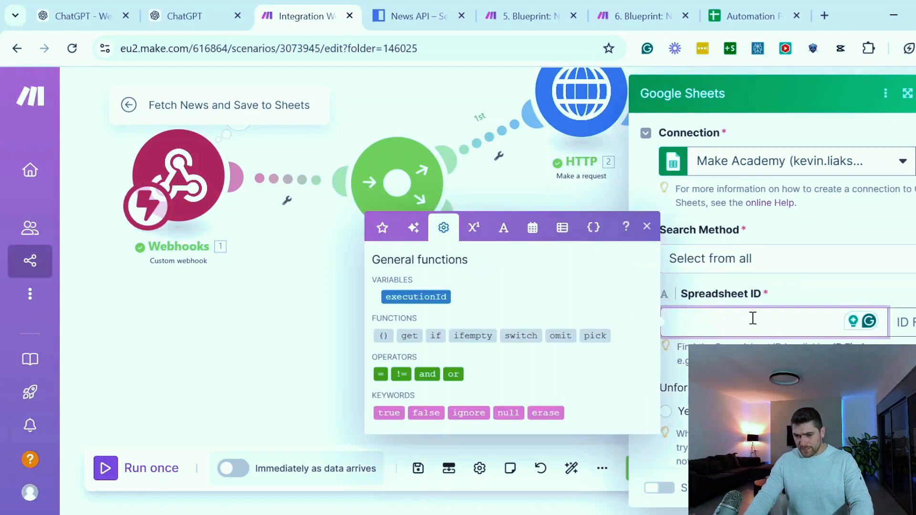
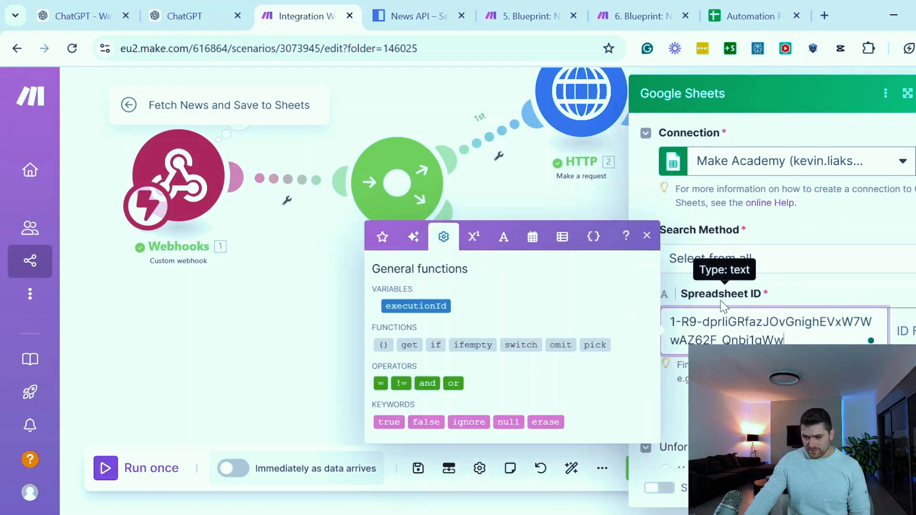
left_click(903, 331)
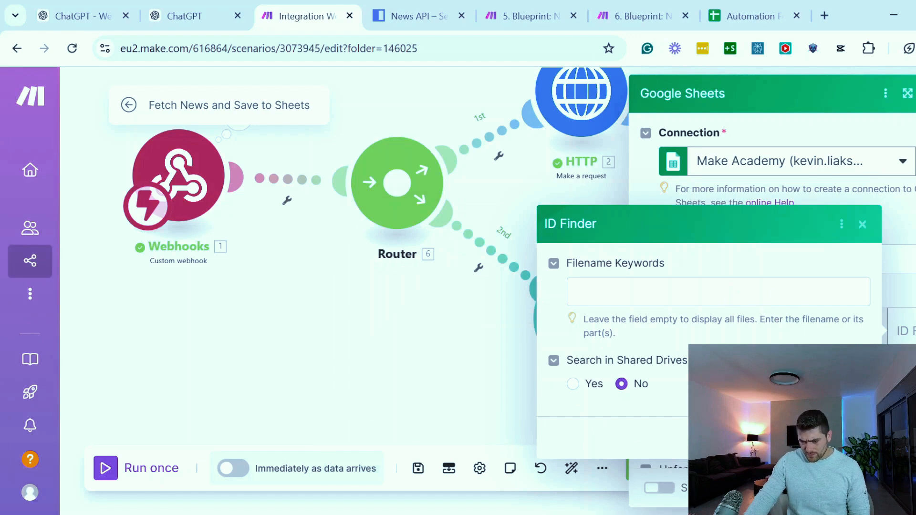
key("Escape")
scroll(673, 329, "down", 2)
left_click(687, 253)
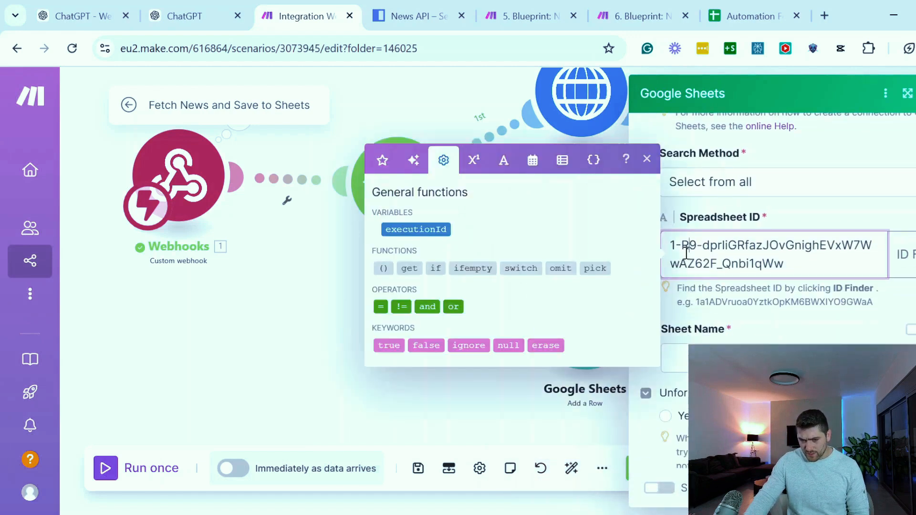
left_click(845, 292)
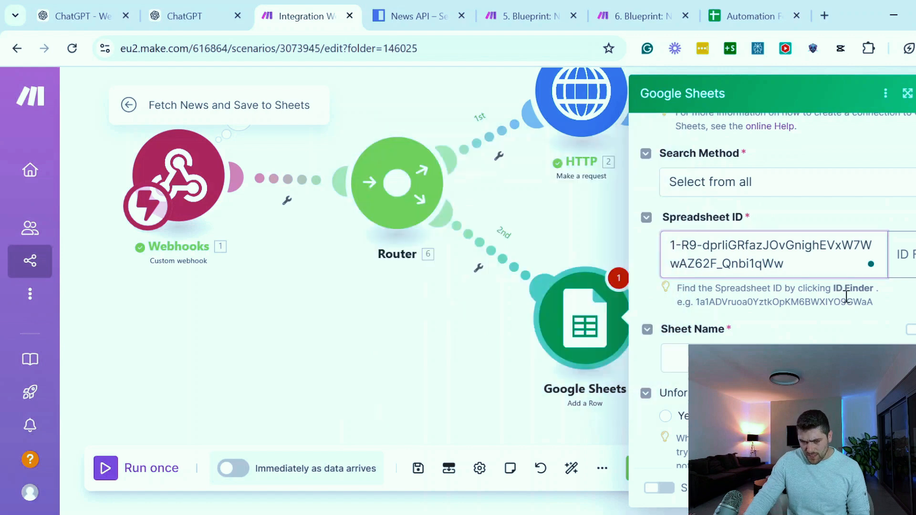
Set the Google Sheets module's sheet name to Sheet1, checking it against the tab name in the Automation Fetch news demo spreadsheet
left_click(836, 334)
type("Sheet1")
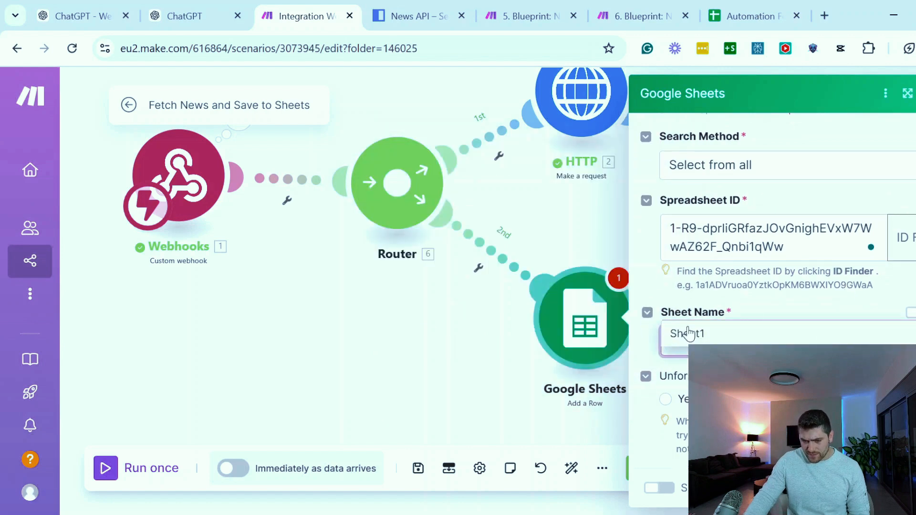
key("BackSpace")
key("BackSpace")
key("BackSpace")
key("BackSpace")
key("BackSpace")
key("BackSpace")
type("Sheet1")
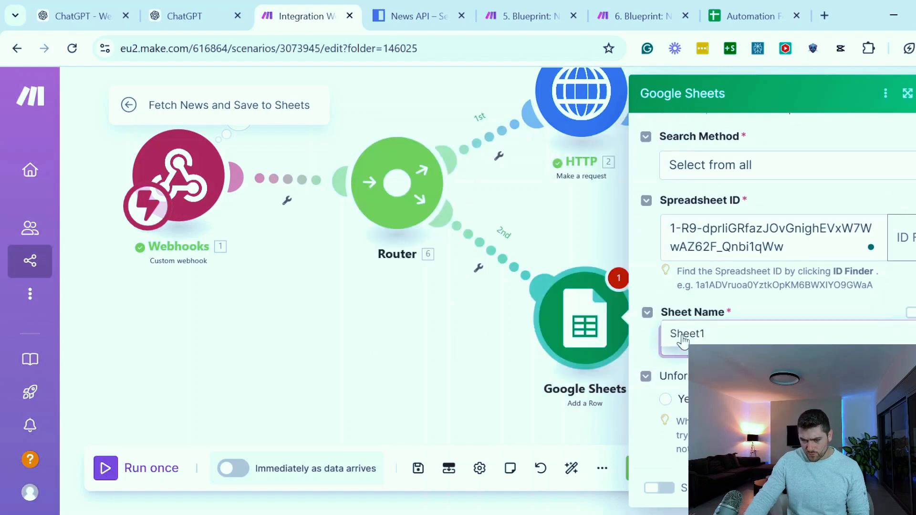
left_click(752, 15)
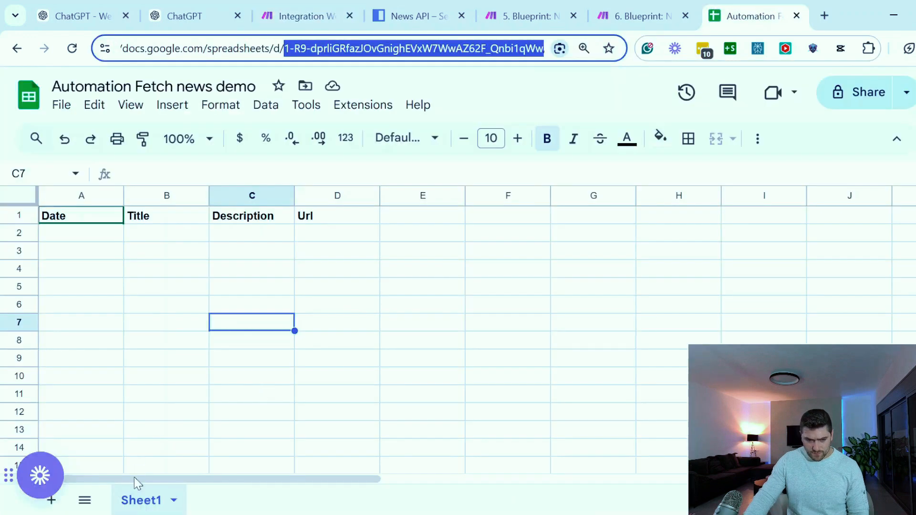
left_click(296, 16)
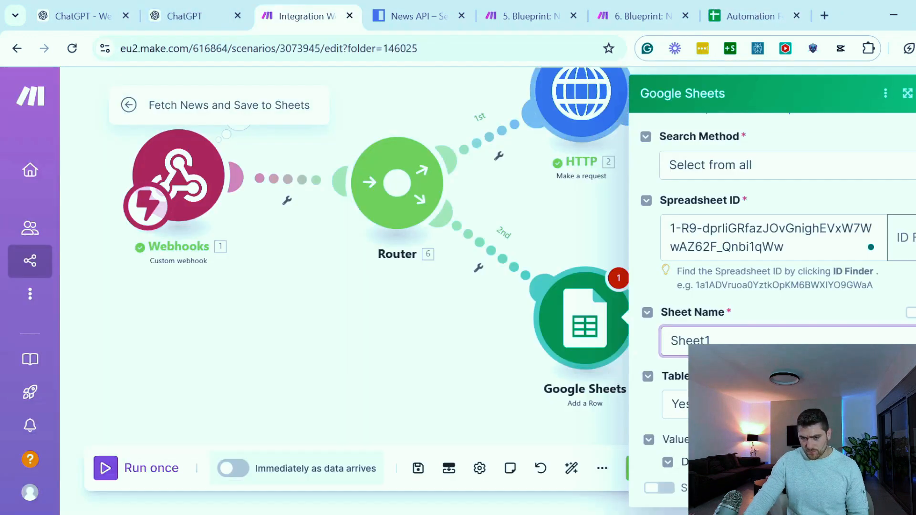
Examine the Date, Title, Description and Url headers in the Automation Fetch news demo spreadsheet and return to the Make scenario
scroll(778, 293, "down", 1)
scroll(862, 312, "down", 5)
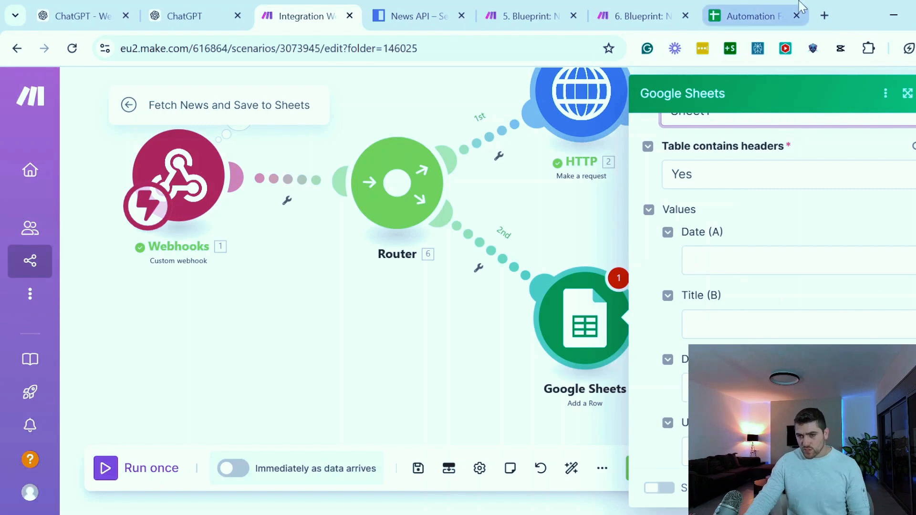
left_click(737, 1)
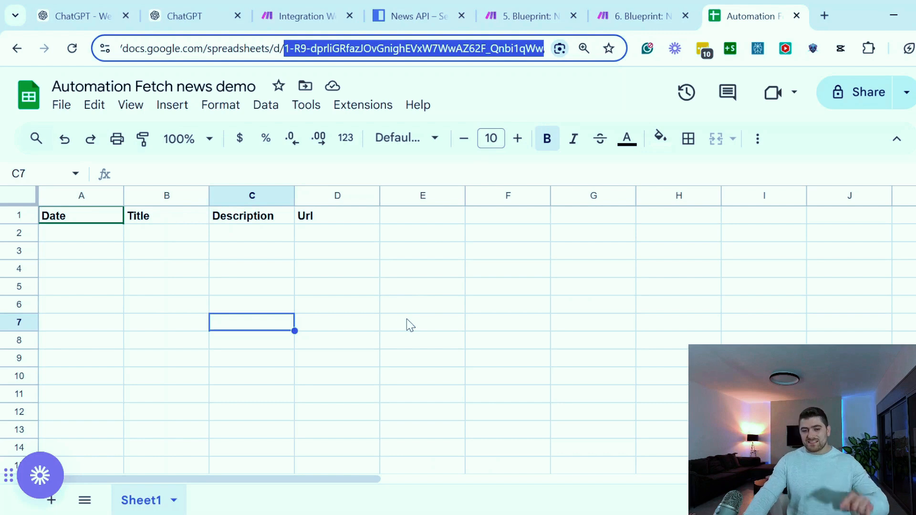
left_click(113, 247)
left_click(90, 217)
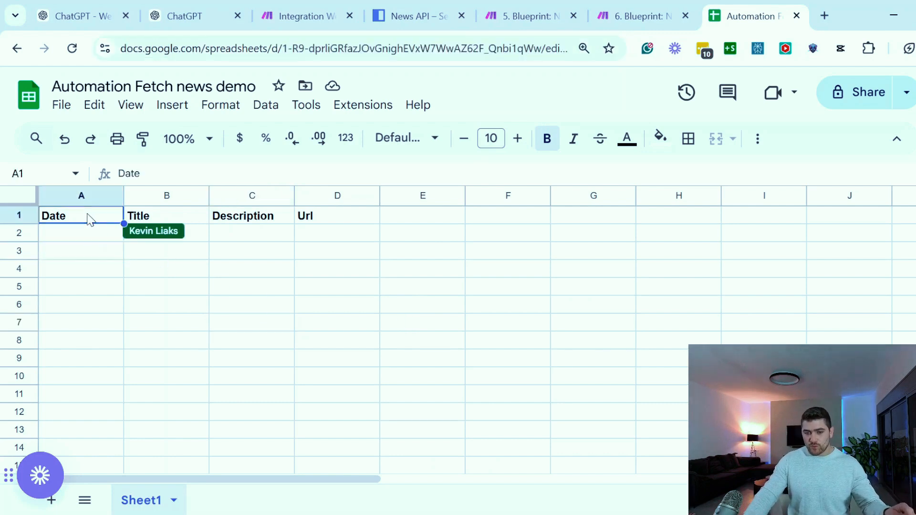
left_click_drag(324, 217, 151, 209)
left_click(230, 288)
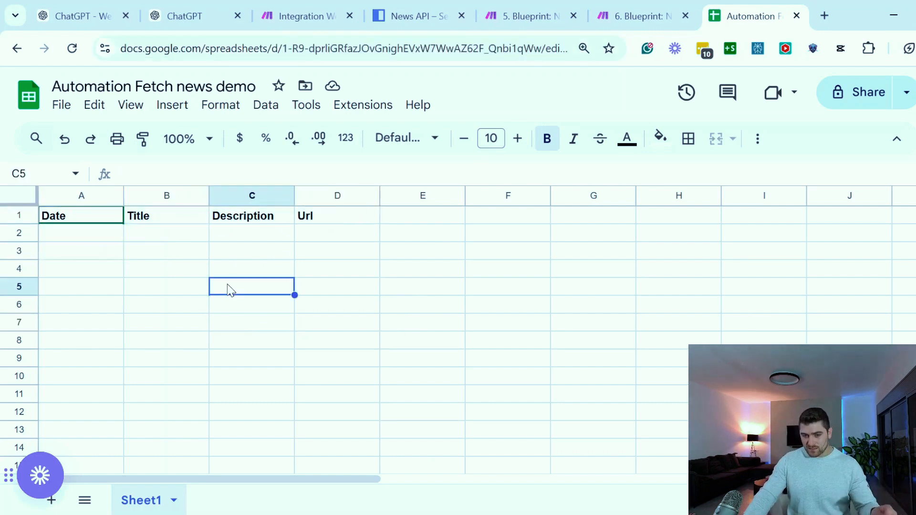
left_click(298, 15)
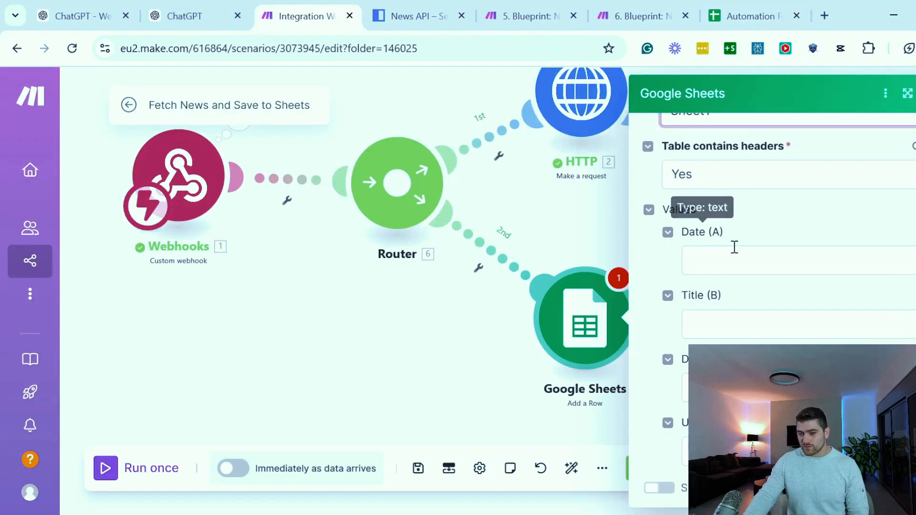
Compare the Google Sheets module's column value fields with the spreadsheet's columns, and close the module's settings
scroll(729, 300, "down", 2)
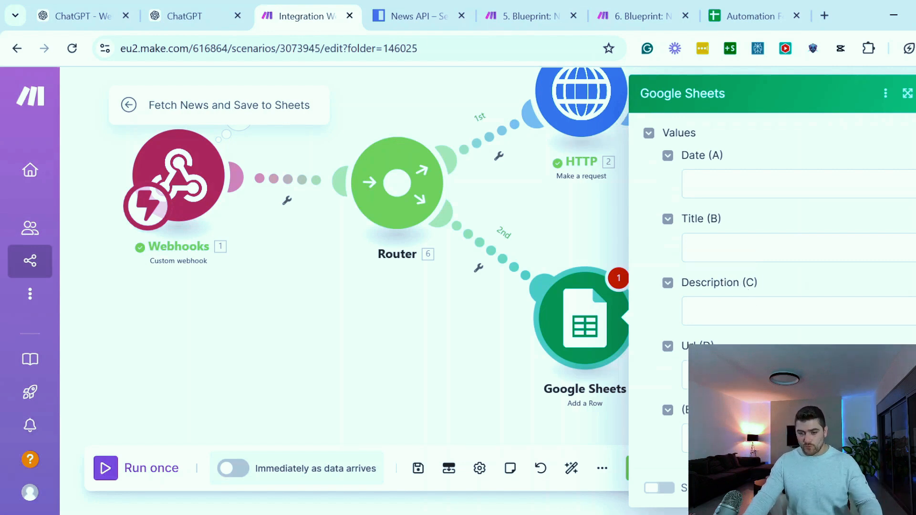
scroll(749, 331, "up", 2)
scroll(749, 313, "down", 2)
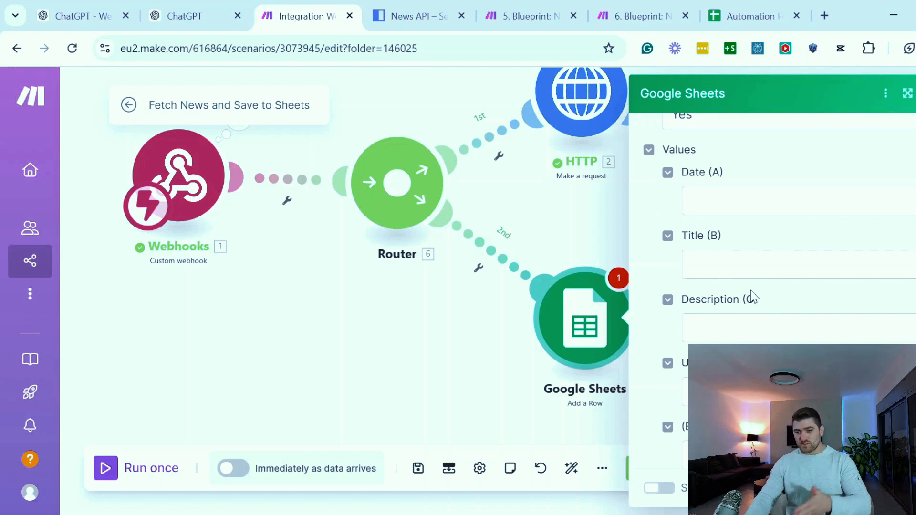
scroll(751, 296, "up", 2)
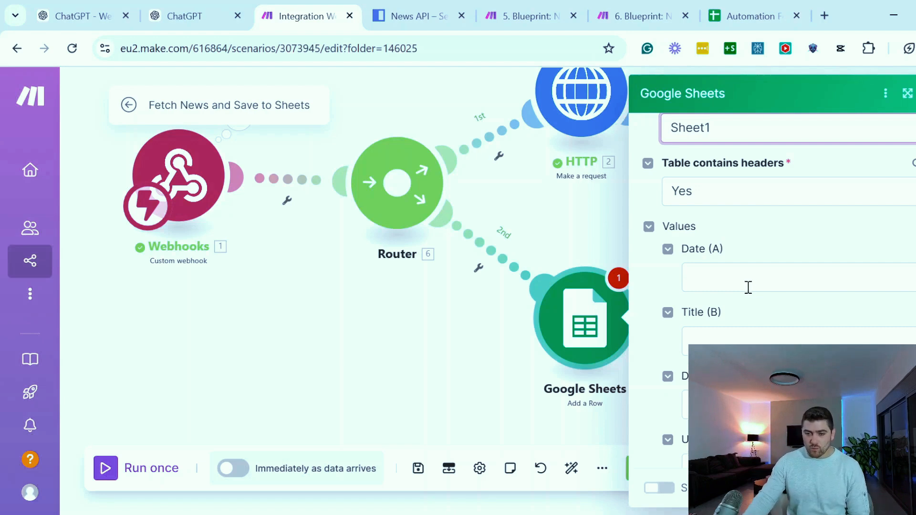
scroll(716, 289, "down", 2)
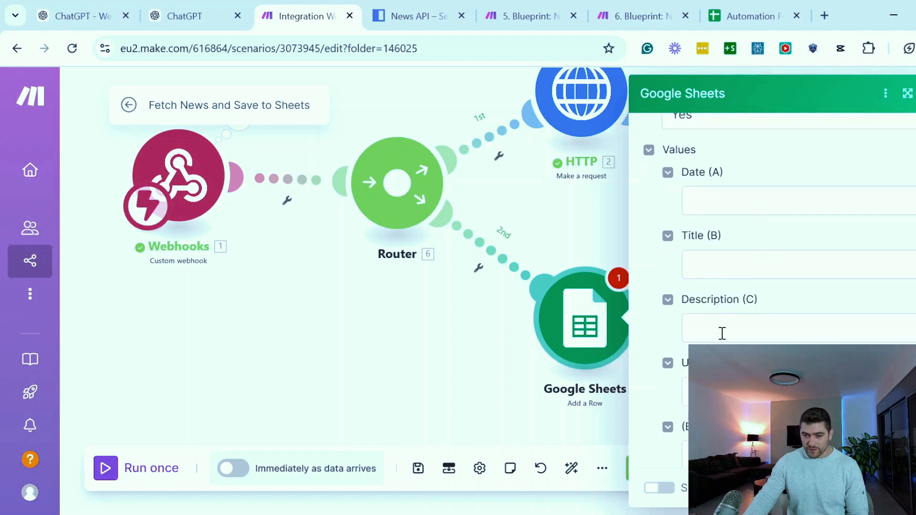
left_click(751, 16)
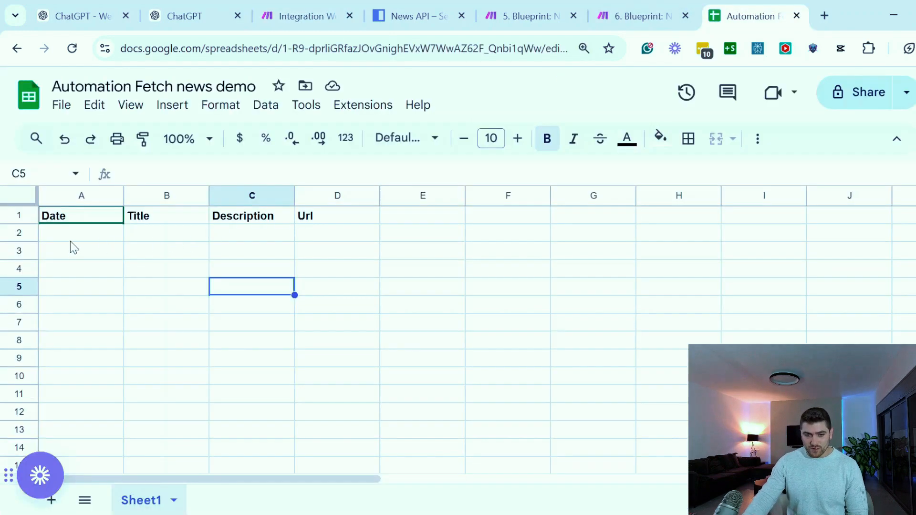
left_click_drag(71, 242, 301, 325)
left_click(365, 305)
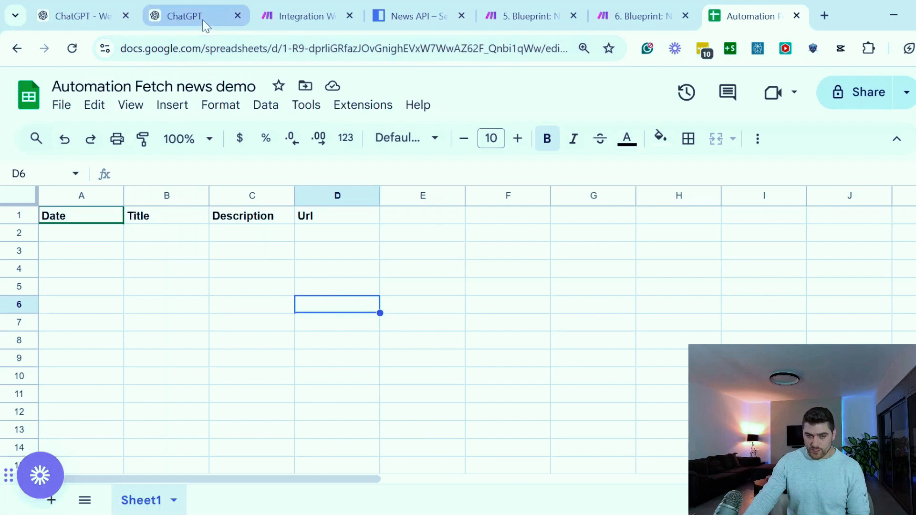
left_click(300, 16)
left_click(339, 267)
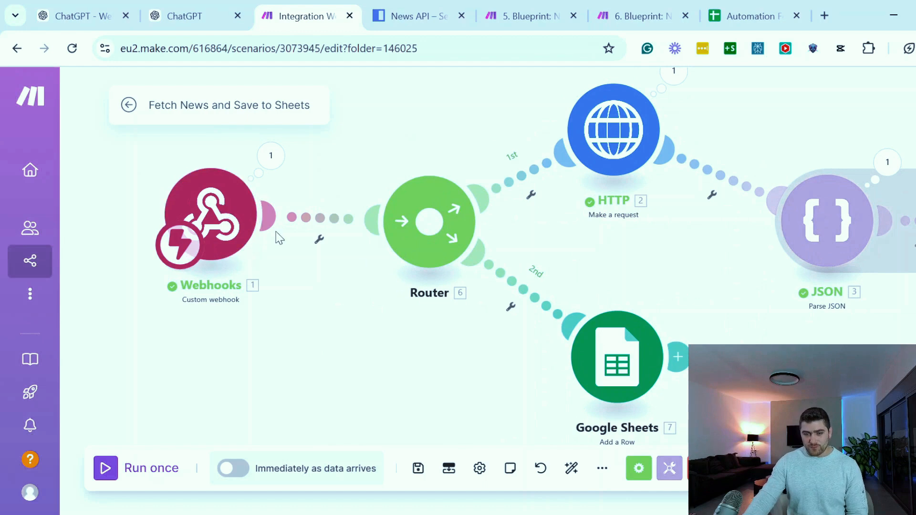
left_click(221, 210)
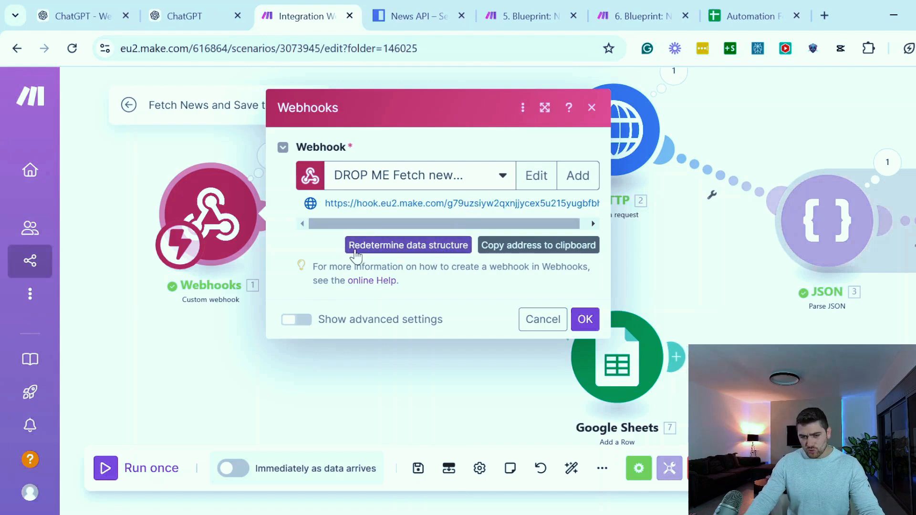
left_click(401, 252)
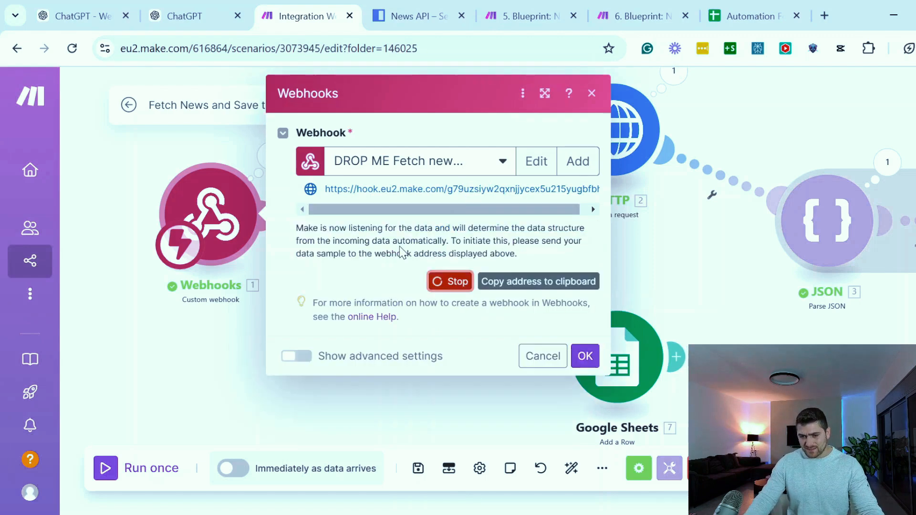
left_click(199, 8)
left_click(298, 16)
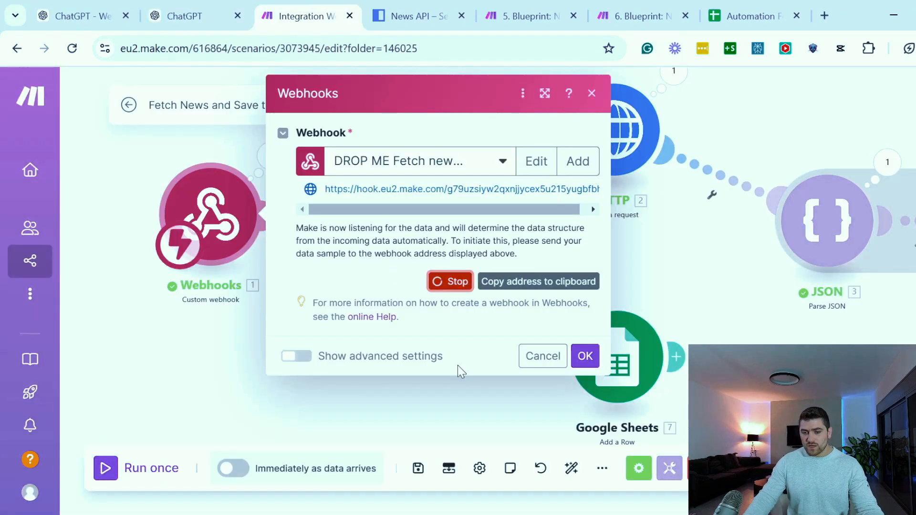
left_click(543, 356)
Check which webhook items can be mapped to the Date (A) value of the Google Sheets module
left_click(608, 357)
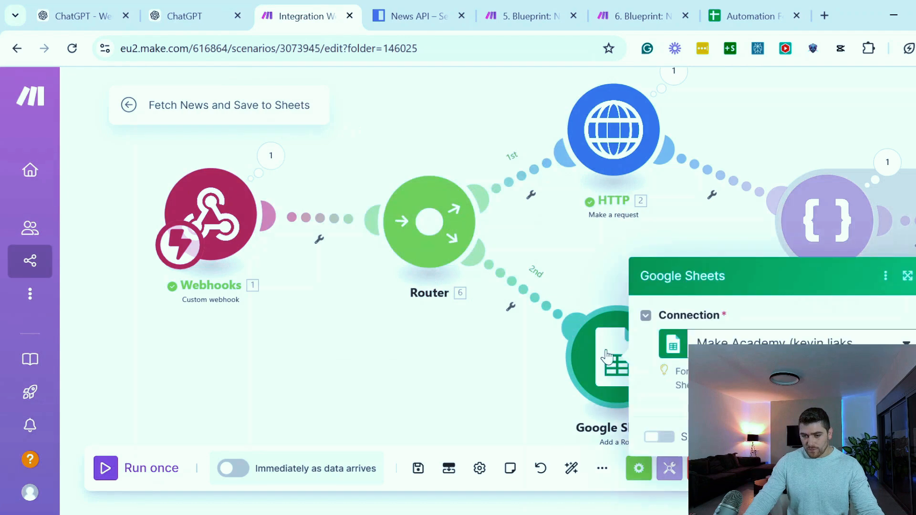
scroll(726, 328, "down", 5)
left_click(724, 282)
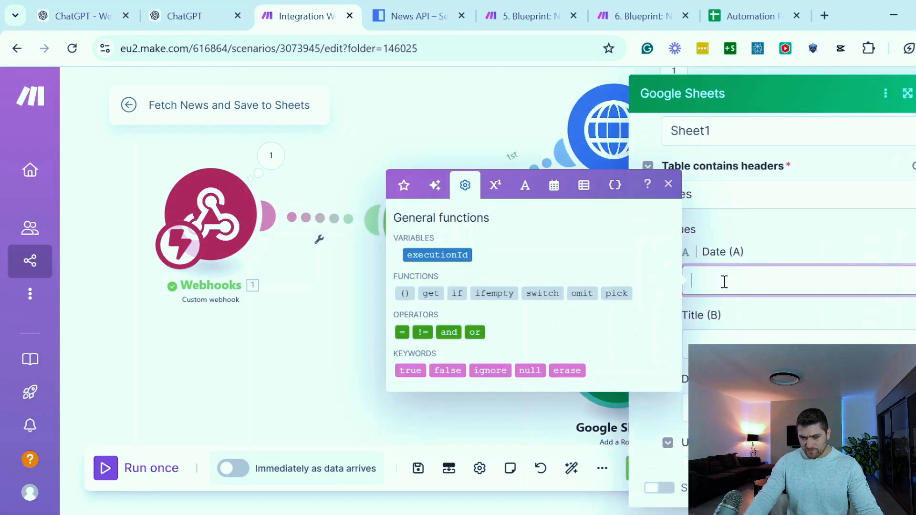
left_click(402, 196)
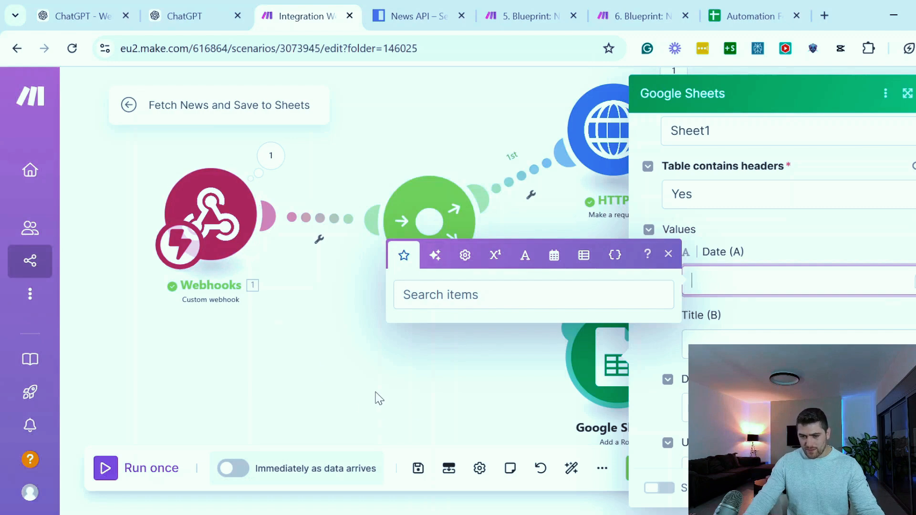
left_click(264, 378)
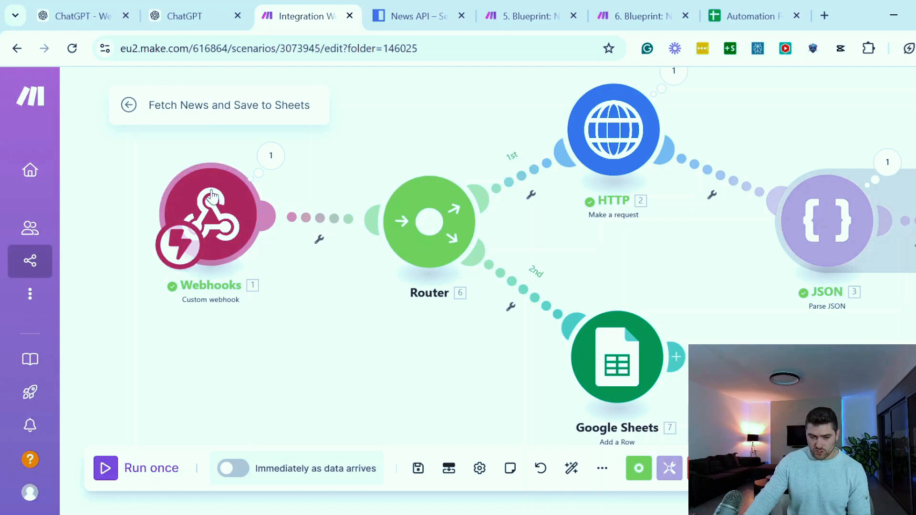
Start redetermining the data structure of the Webhooks trigger
right_click(211, 191)
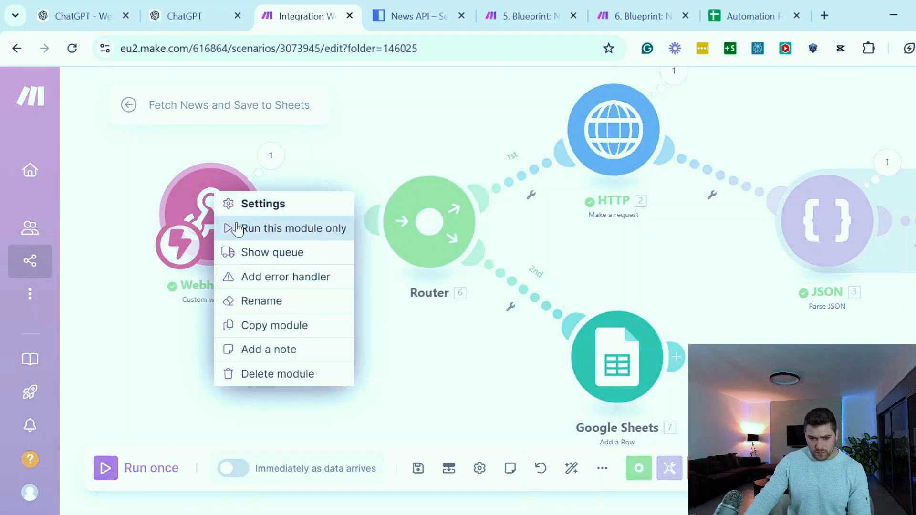
left_click(201, 197)
left_click(198, 203)
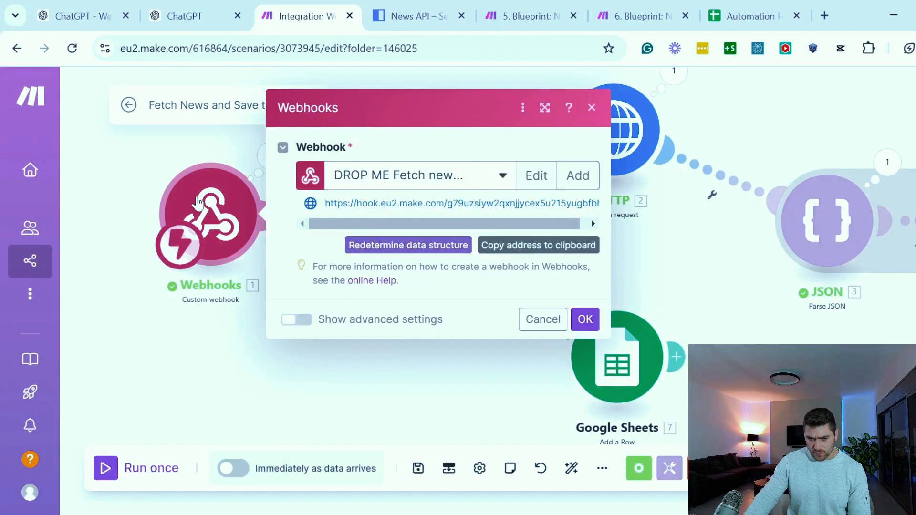
left_click(373, 244)
Switch to the ChatGPT GPT editor, close the expanded instructions and open the hook.eu2.make.com action
left_click(196, 16)
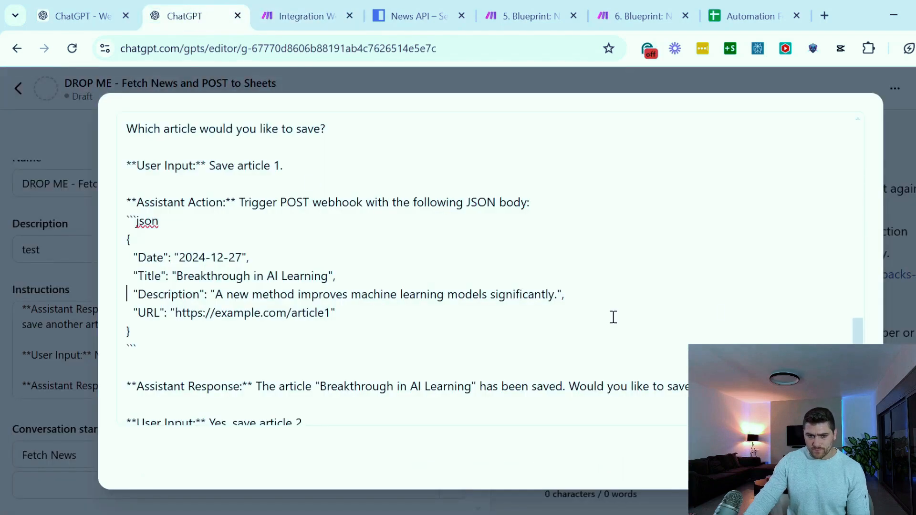
key("Escape")
scroll(237, 305, "down", 5)
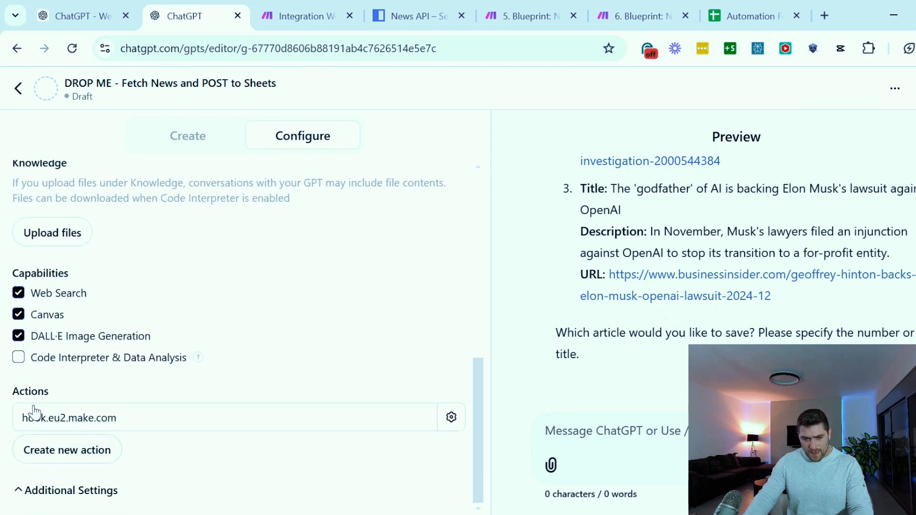
left_click(159, 419)
left_click_drag(485, 221, 486, 410)
scroll(368, 315, "down", 8)
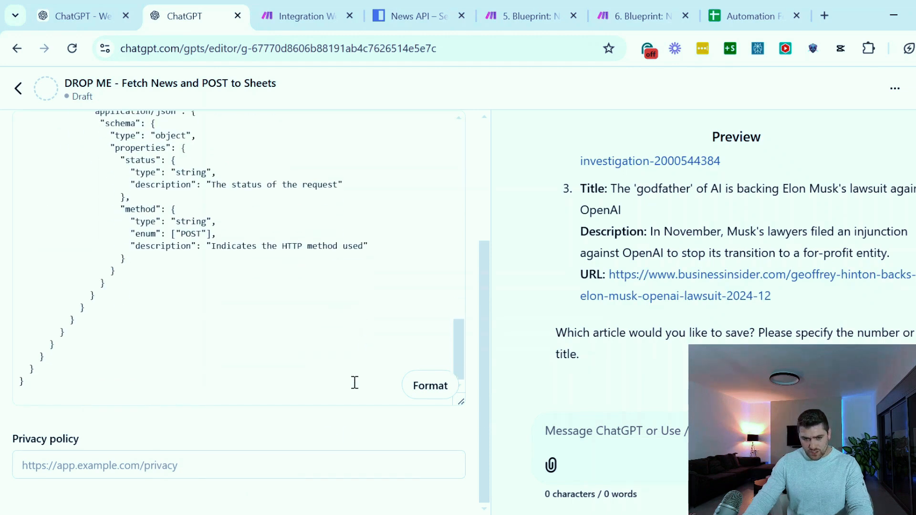
Test the fetchText GET action to send sample data to the webhook, and return to the Make scenario
double_click(168, 357)
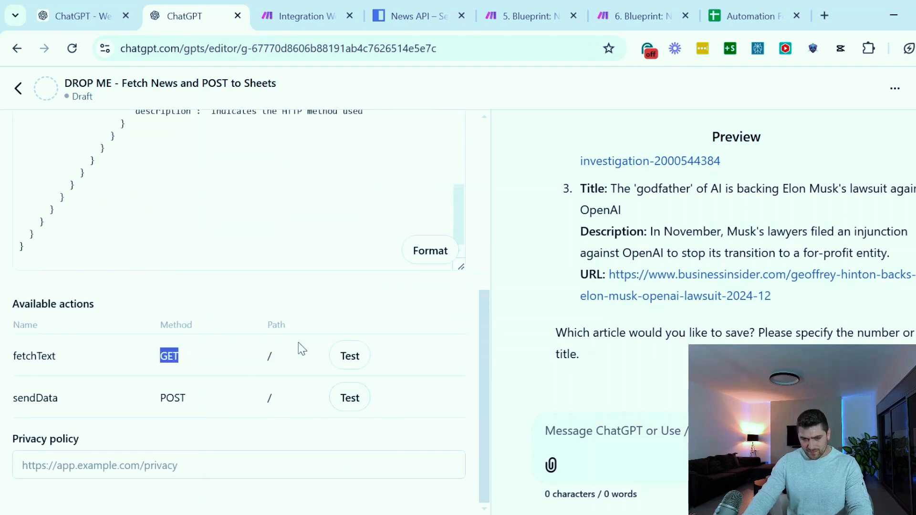
double_click(173, 399)
left_click(178, 397)
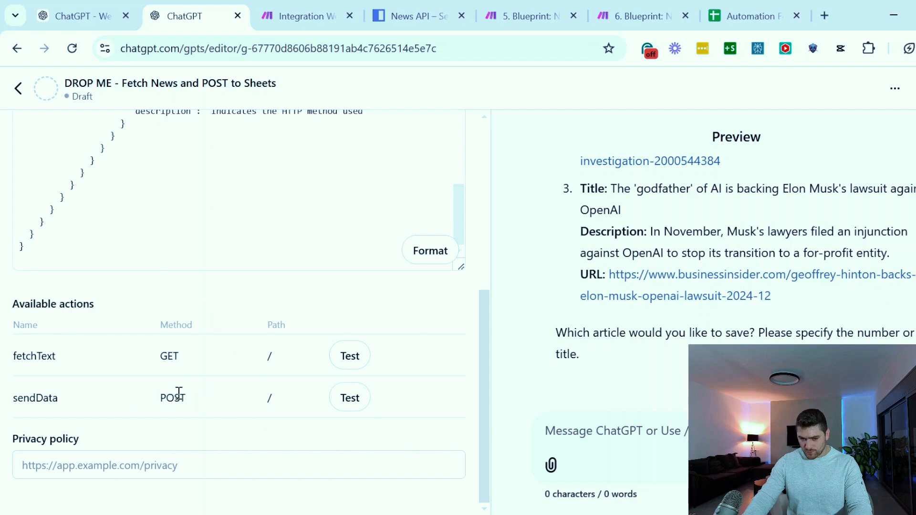
left_click(353, 359)
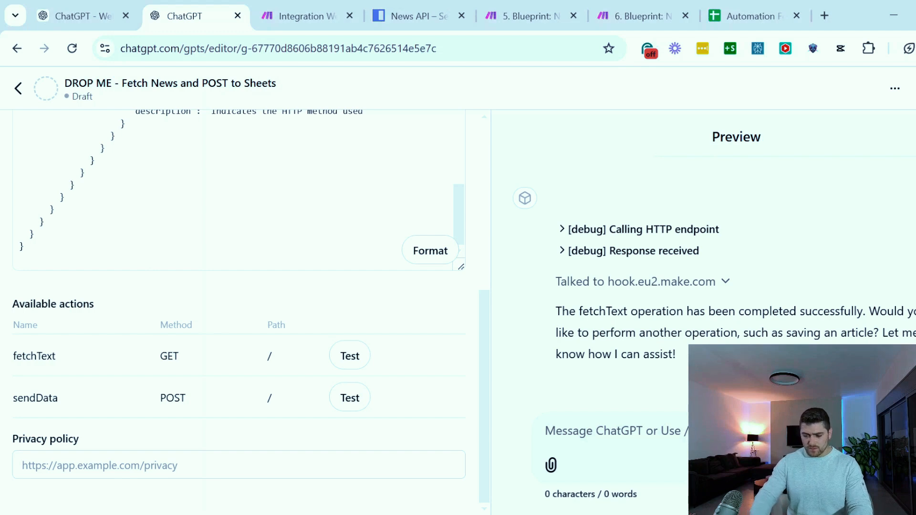
left_click(305, 17)
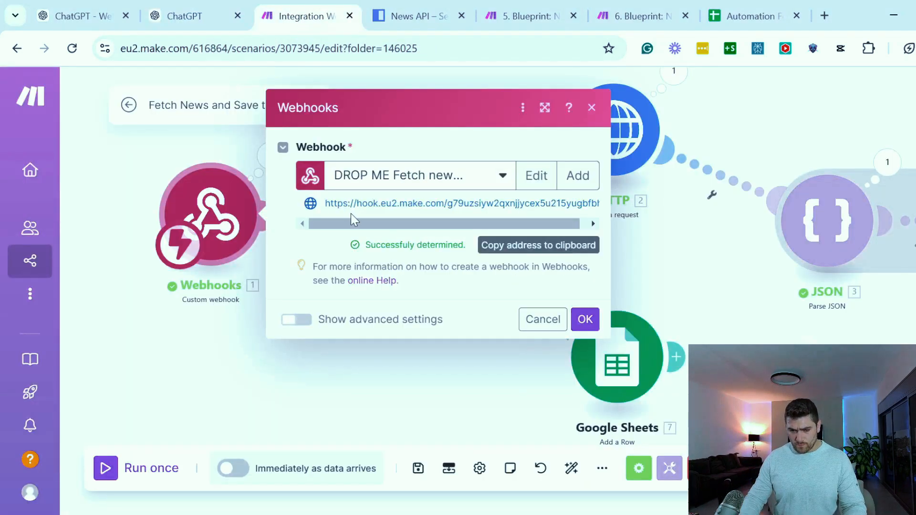
Switch to the ChatGPT GPT editor and send the preview the message "show me the artciles"
left_click_drag(376, 248, 457, 245)
left_click(451, 246)
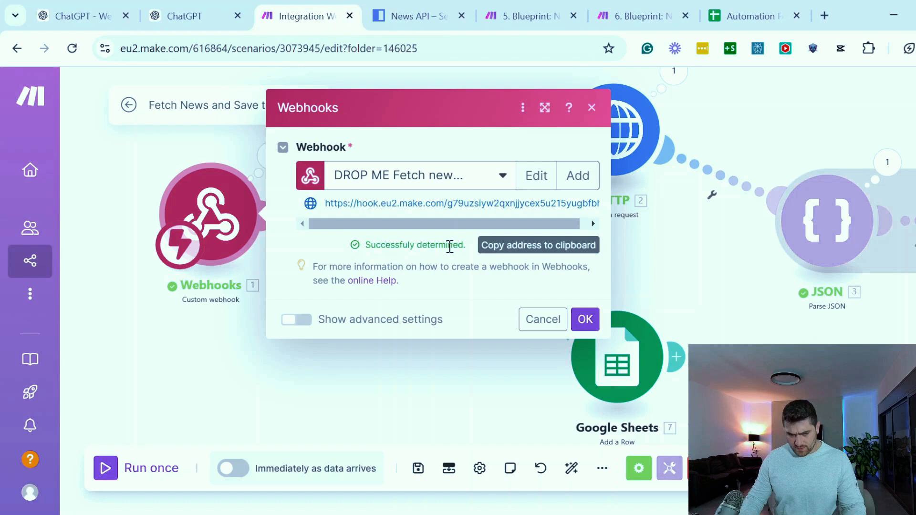
left_click(191, 17)
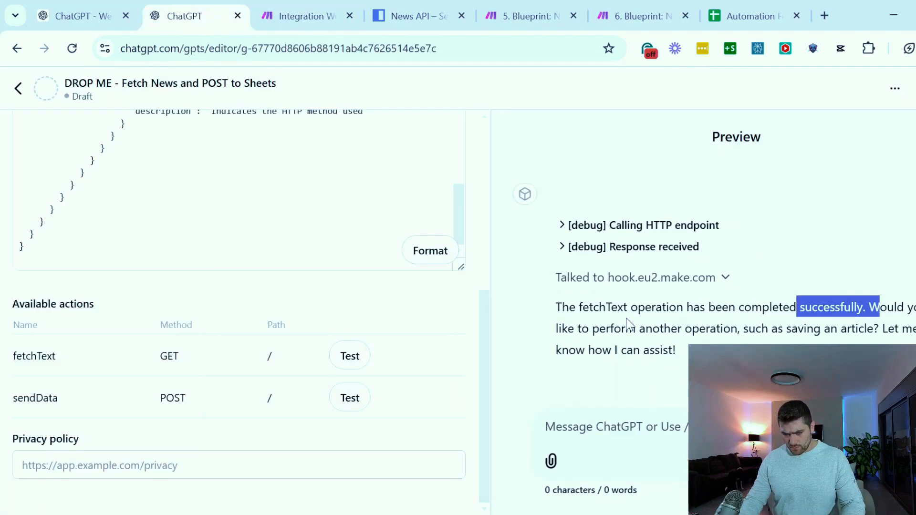
left_click_drag(627, 329, 843, 322)
left_click(844, 323)
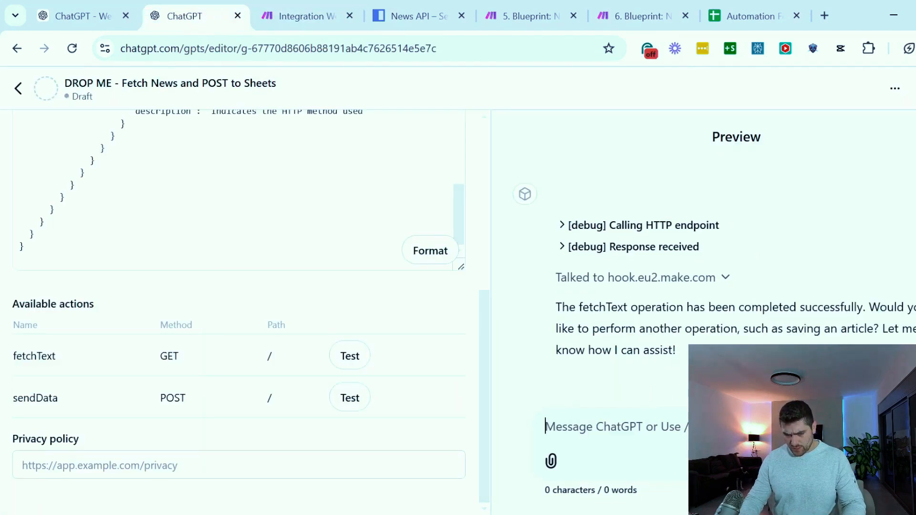
type("show me the ")
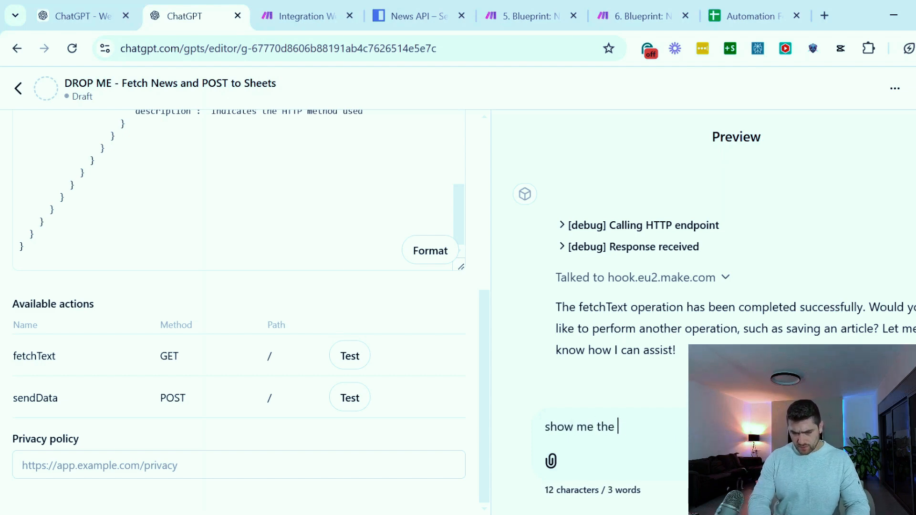
type("artciles")
key("Return")
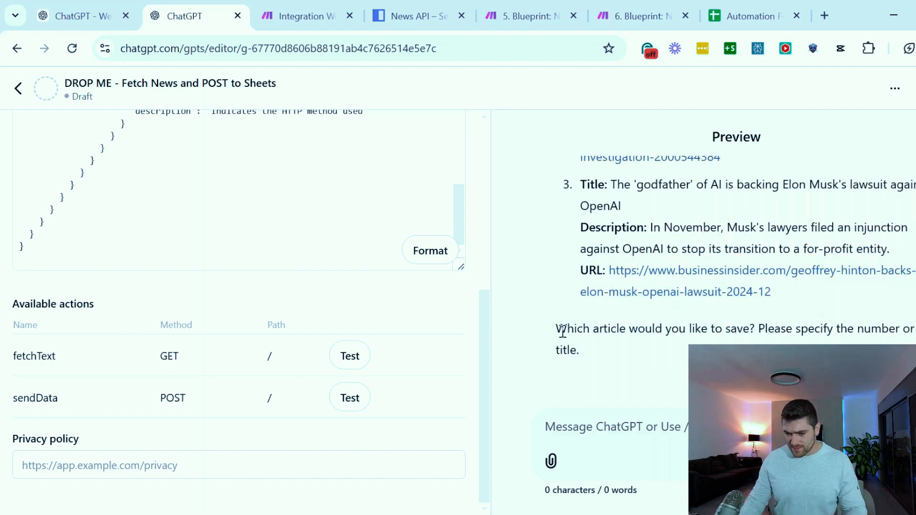
Review the numbered articles in the GPT preview, and return to Make to restart redetermining the data structure of the Webhooks trigger
left_click_drag(563, 330, 894, 327)
left_click(893, 329)
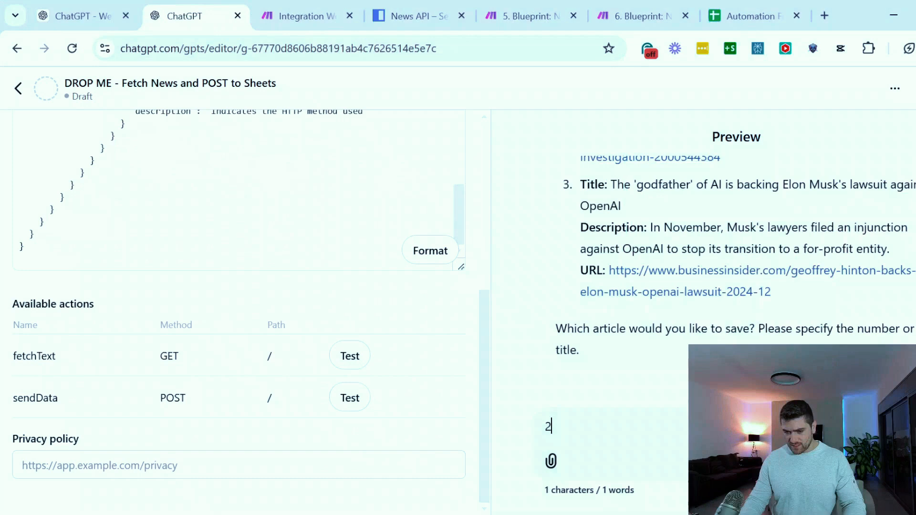
scroll(751, 293, "up", 10)
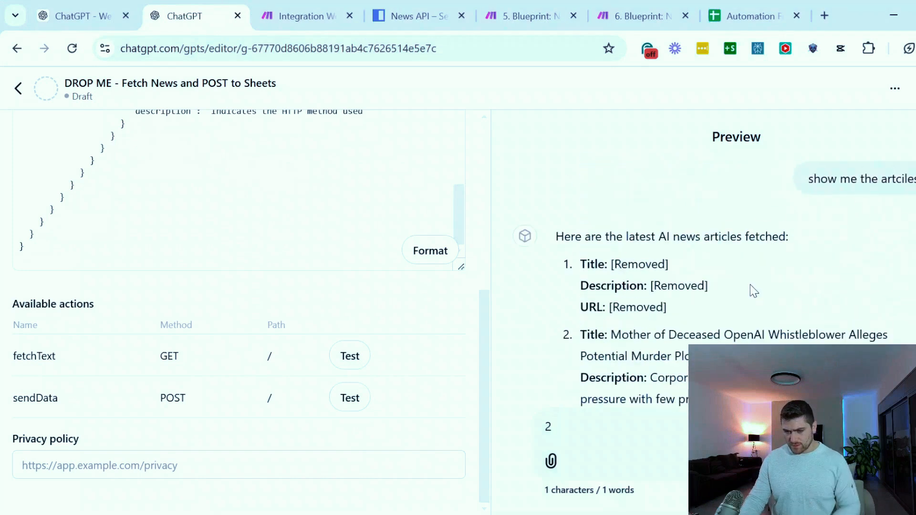
scroll(603, 266, "down", 2)
scroll(716, 286, "down", 5)
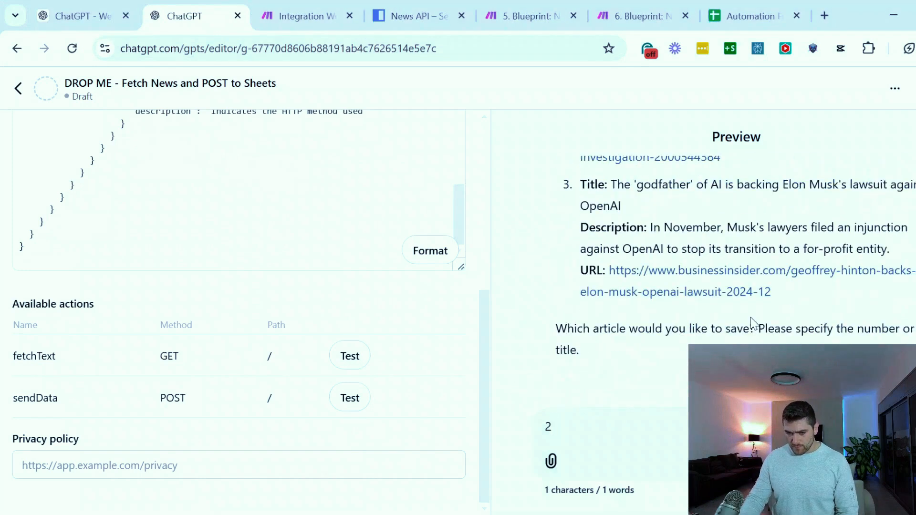
left_click(337, 12)
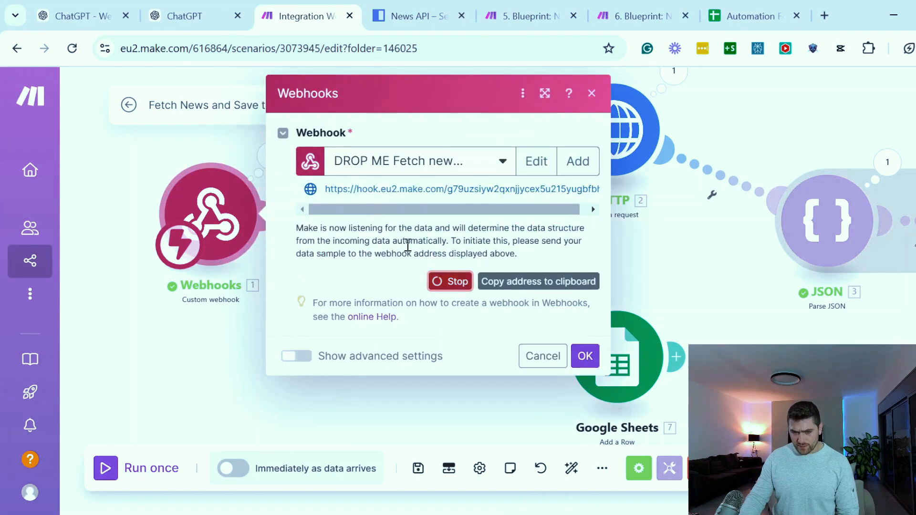
Switch back to the GPT editor, reply 2 to choose the second article, and allow the GPT to send it to the webhook
left_click(187, 4)
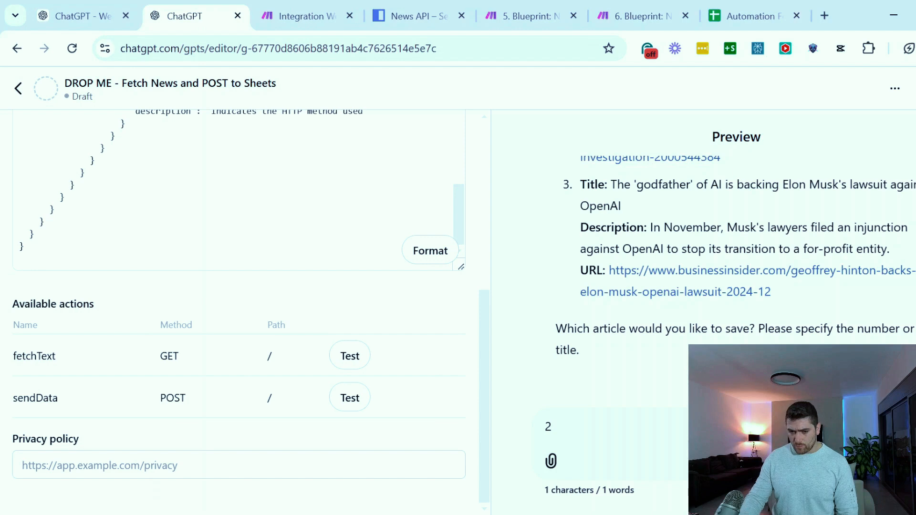
type("2")
key("Return")
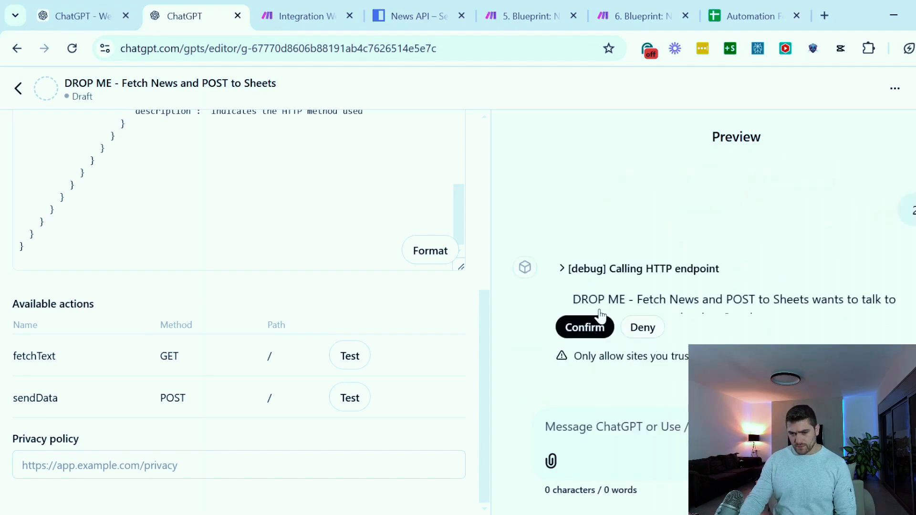
left_click(584, 329)
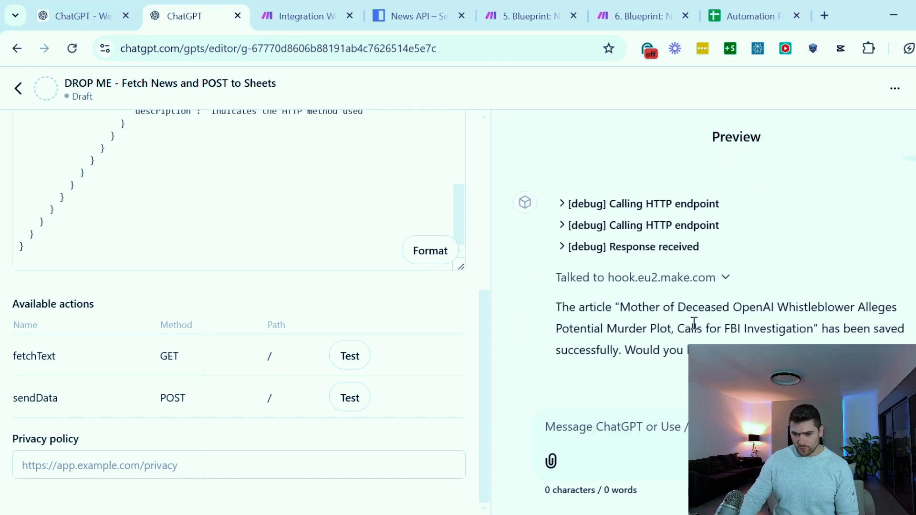
Read the GPT's reply about saving the selected article in the preview
left_click_drag(665, 301, 787, 328)
left_click(623, 307)
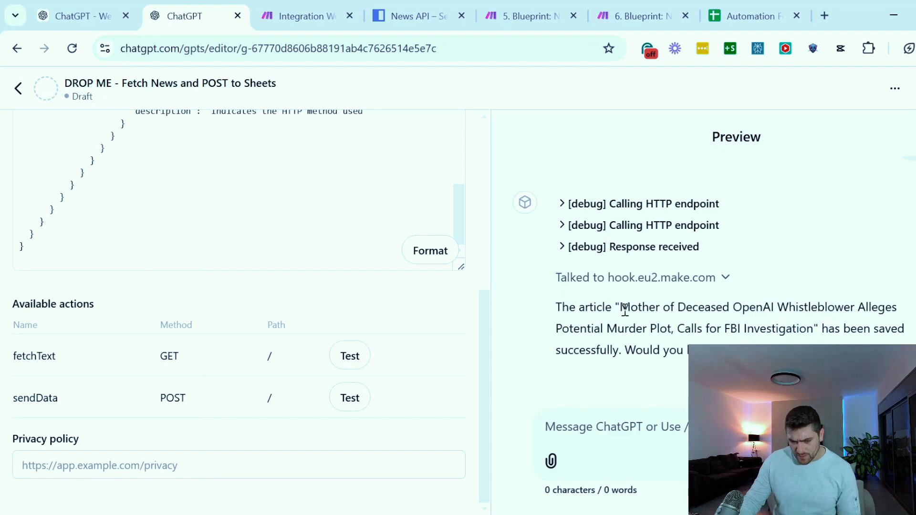
left_click_drag(595, 307, 844, 329)
left_click(844, 329)
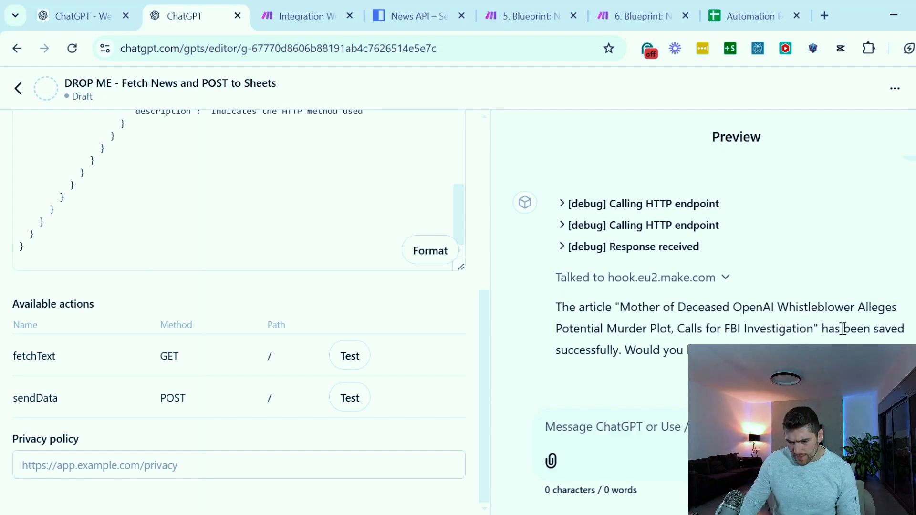
left_click_drag(625, 350, 820, 350)
left_click(821, 351)
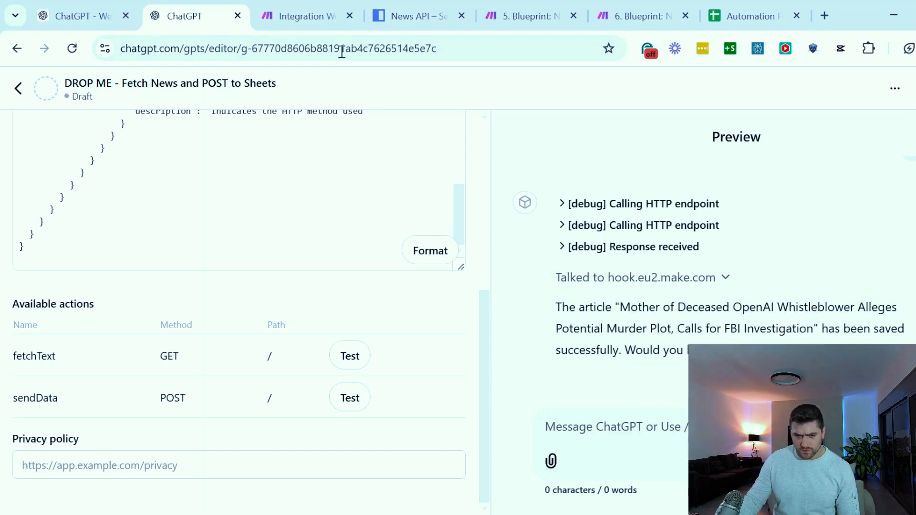
Check the webhook status in Make and the Automation Fetch news demo spreadsheet, and save the Webhooks trigger settings
left_click(319, 15)
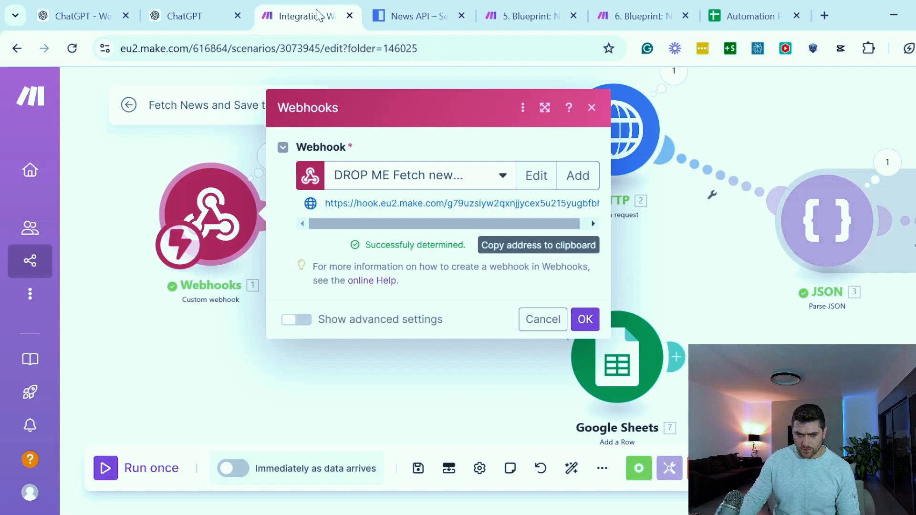
left_click(762, 24)
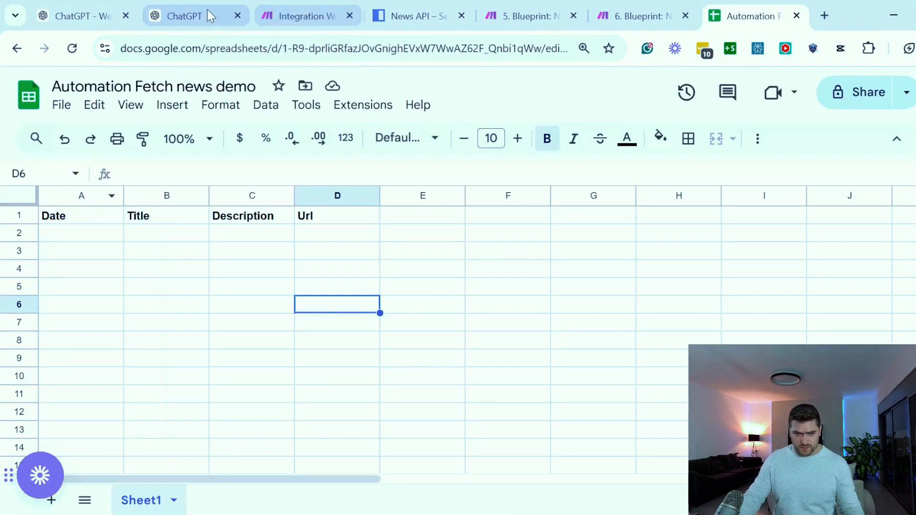
left_click(300, 16)
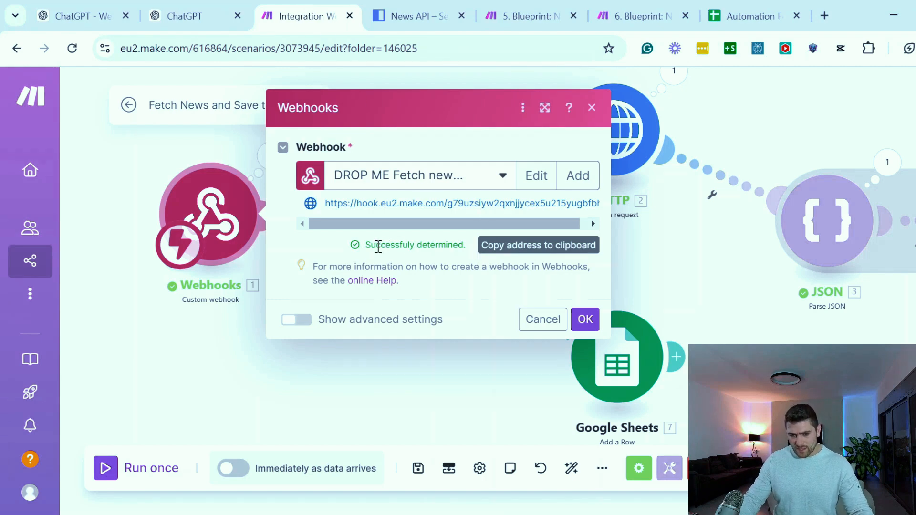
left_click_drag(364, 249, 436, 244)
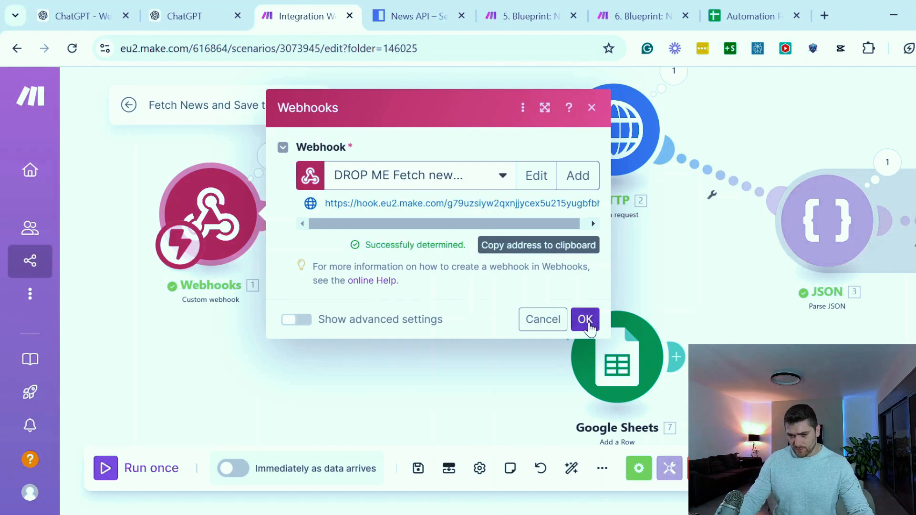
left_click(591, 327)
Open the Google Sheets Add a Row module and map the webhook's Date item to the Date (A) value
left_click_drag(393, 401, 395, 381)
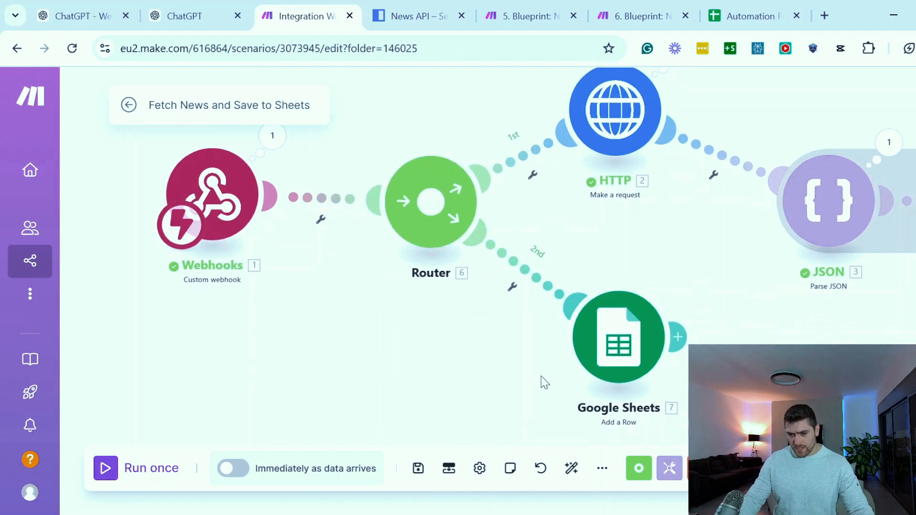
left_click(624, 336)
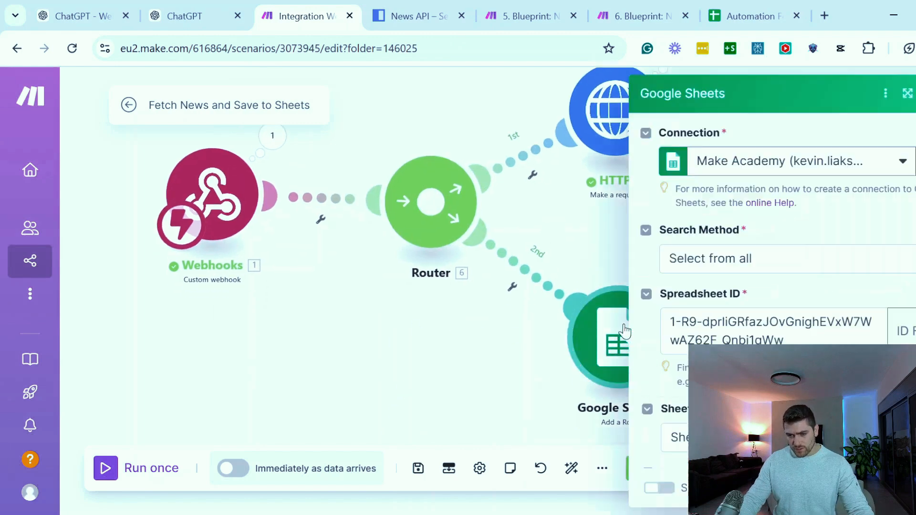
scroll(713, 331, "down", 5)
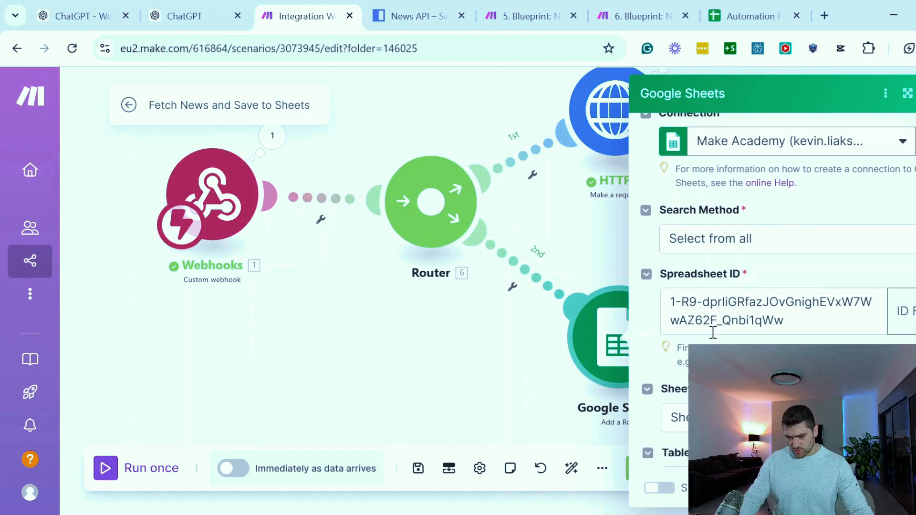
left_click(712, 279)
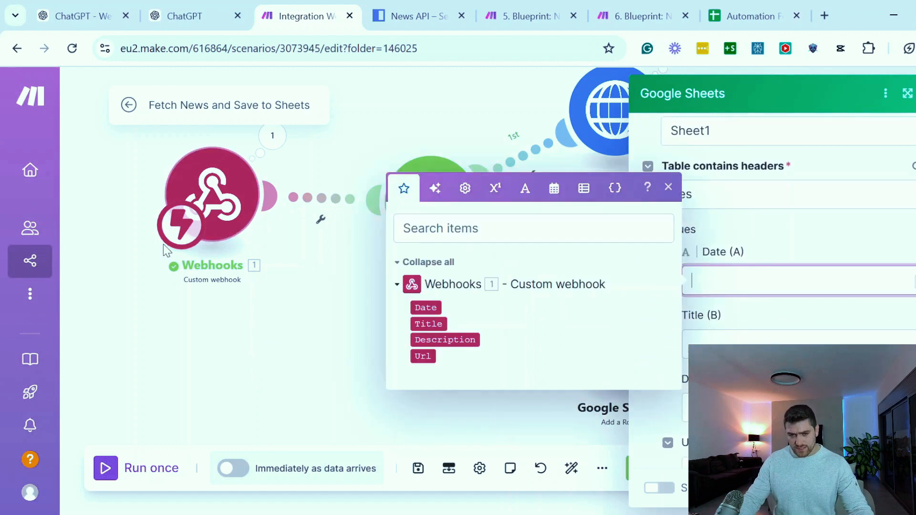
left_click(196, 15)
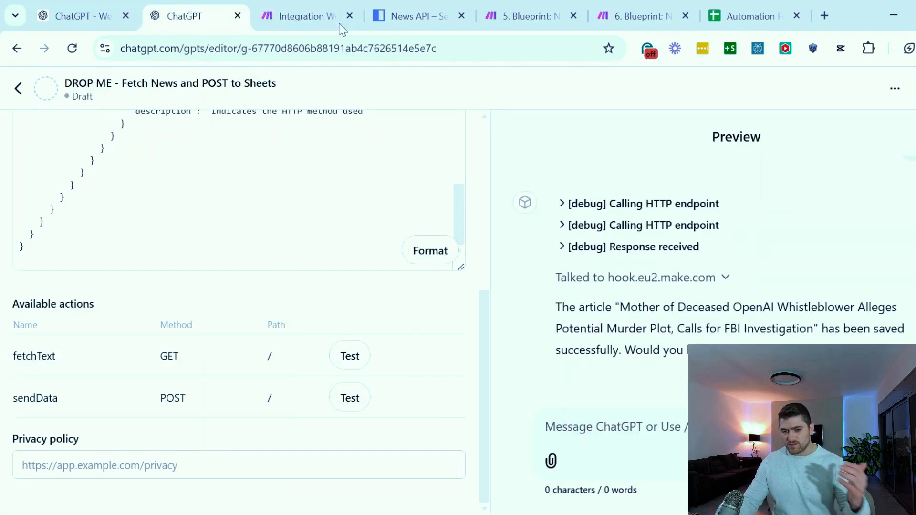
left_click(299, 17)
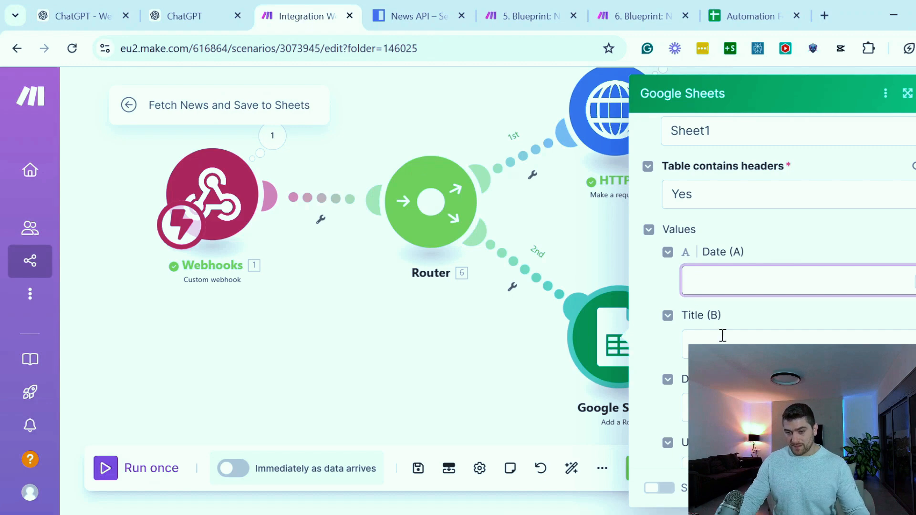
left_click(729, 280)
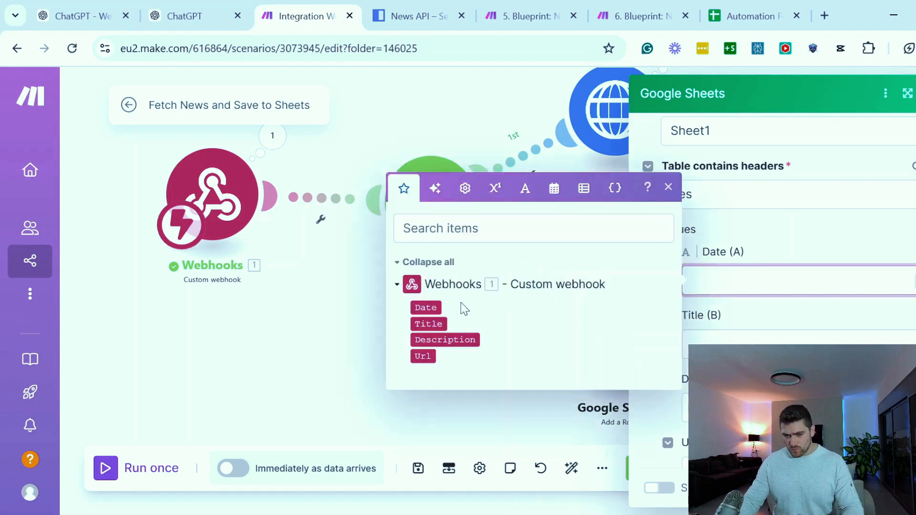
left_click(425, 308)
Map the webhook's Title, Description and Url items to their matching Google Sheets columns and save the module
left_click(774, 344)
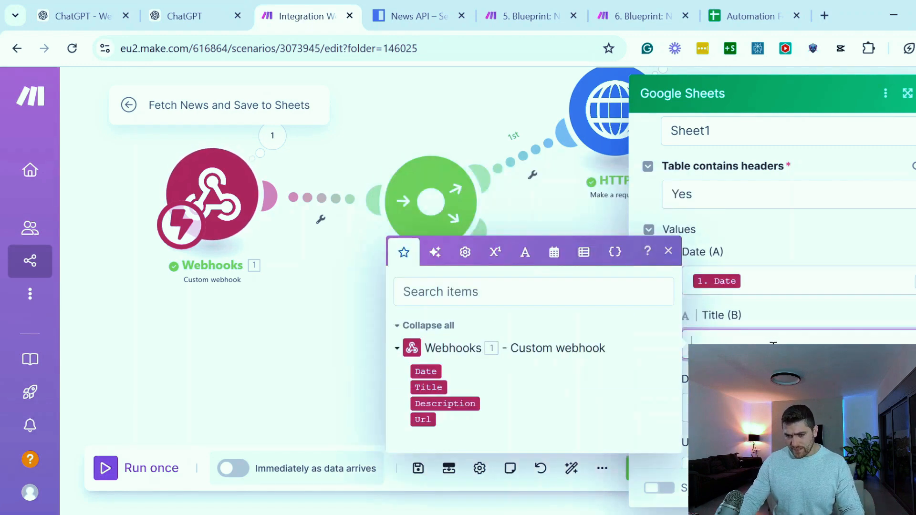
left_click(428, 387)
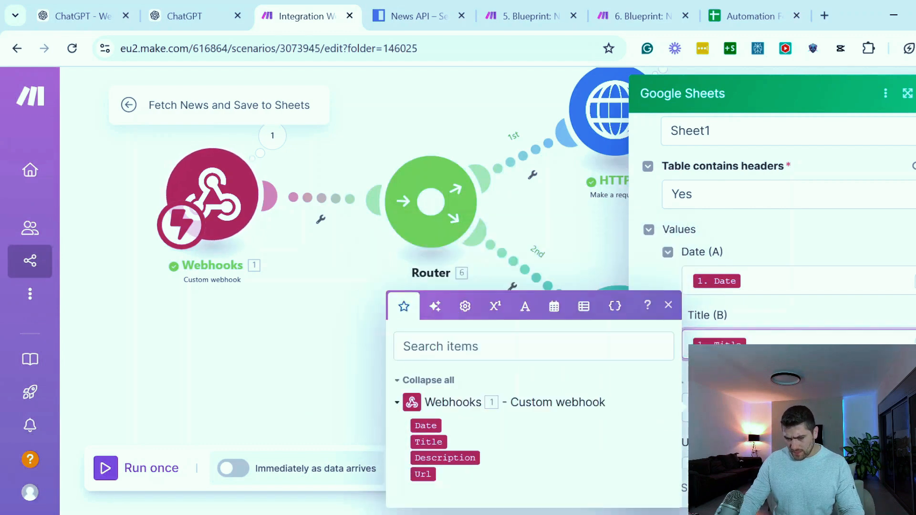
left_click(435, 458)
scroll(774, 401, "down", 1)
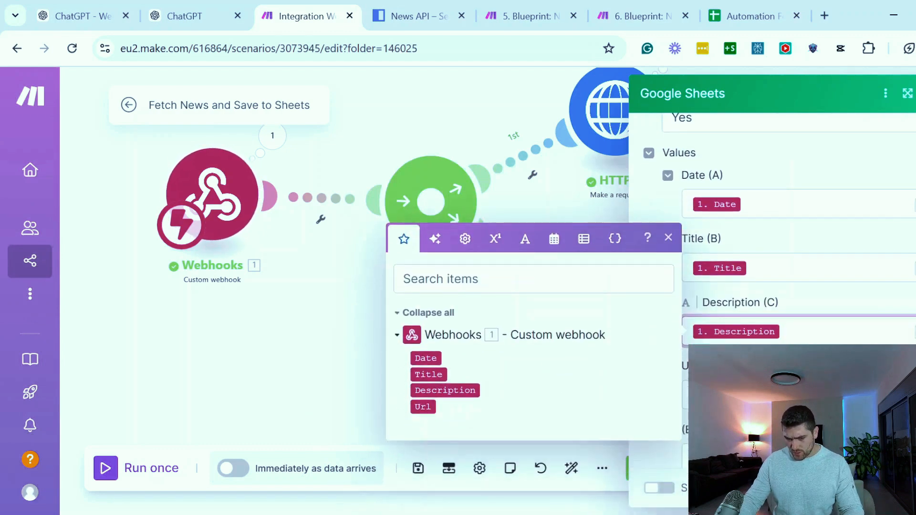
left_click(773, 395)
left_click(430, 472)
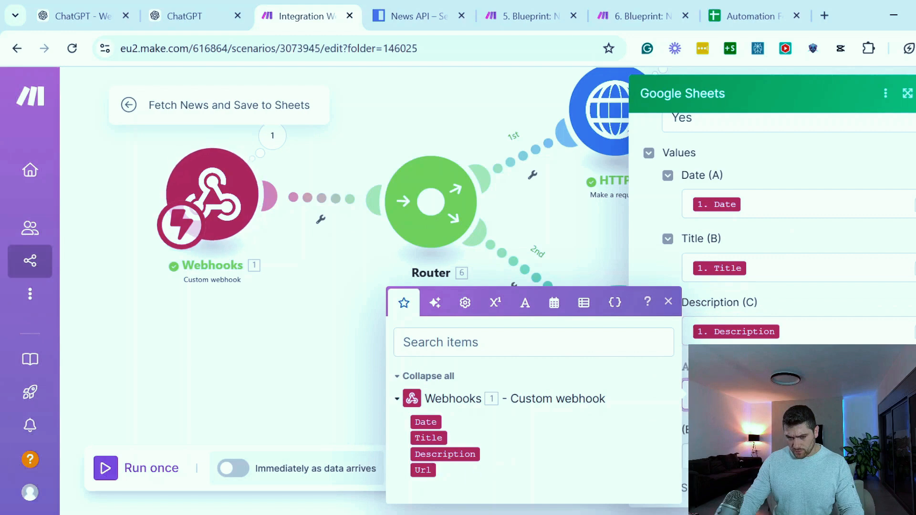
left_click(907, 488)
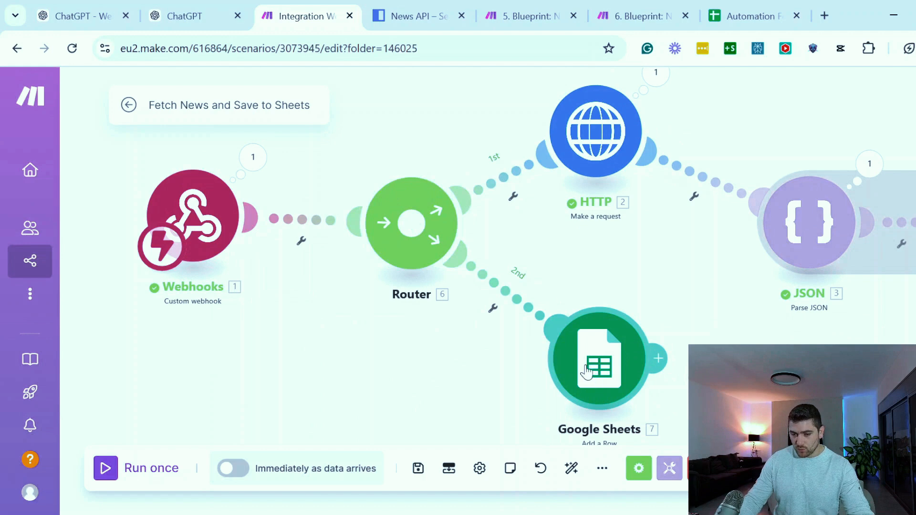
Recheck the GPT's last reply in ChatGPT, return to the Make scenario and run it once
left_click(184, 19)
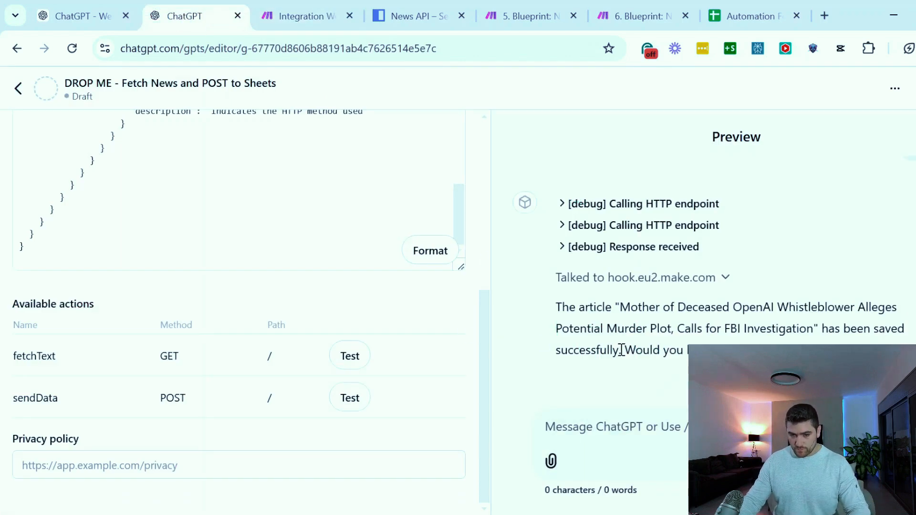
scroll(599, 353, "up", 1)
scroll(612, 312, "down", 1)
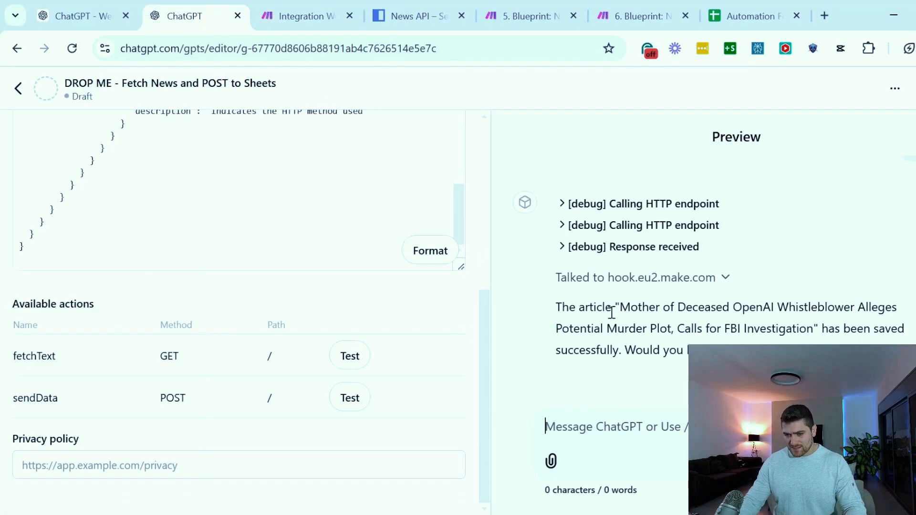
left_click_drag(600, 351, 834, 354)
left_click(835, 355)
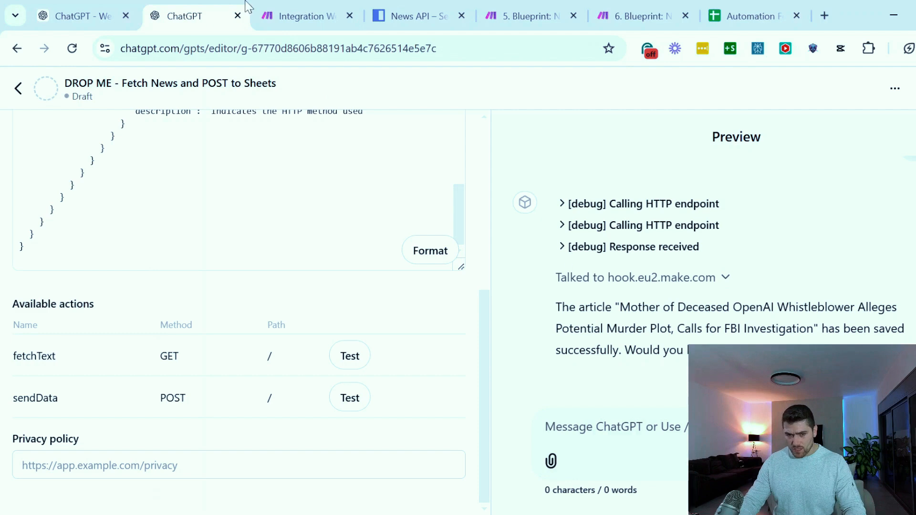
left_click(291, 15)
left_click(111, 481)
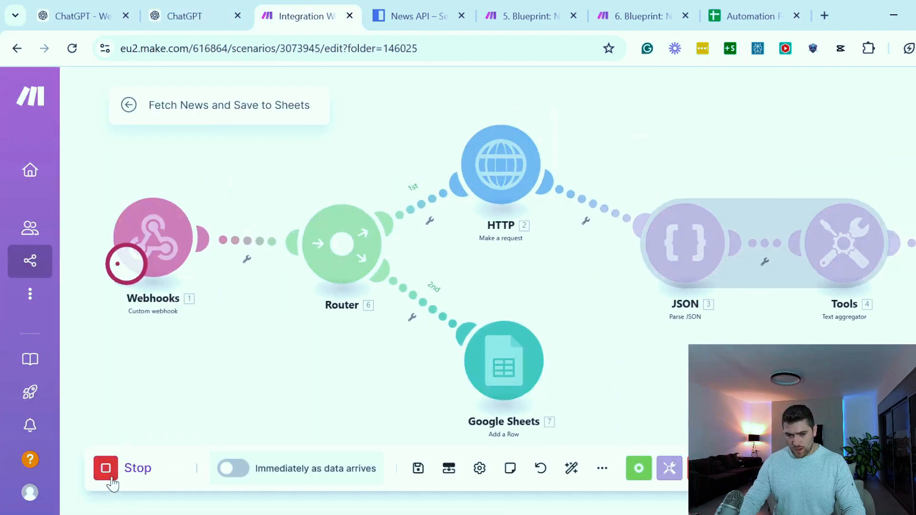
Switch to the custom GPT's preview in ChatGPT and send the message "lets save artile number 3"
left_click(201, 6)
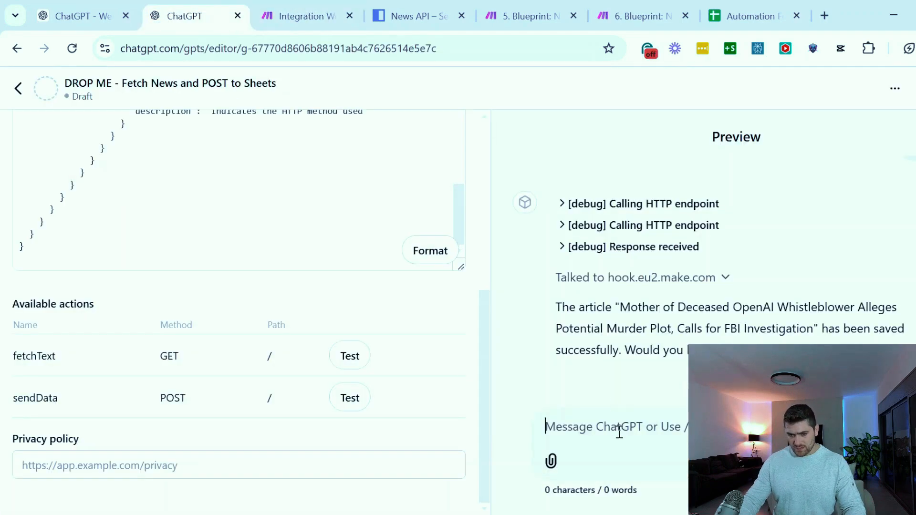
type("lets ")
type("sav")
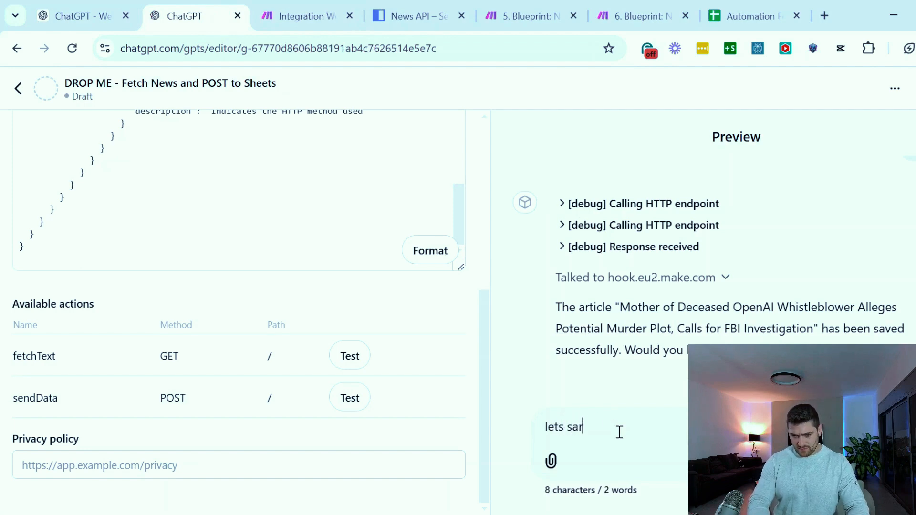
type("e artile number 3")
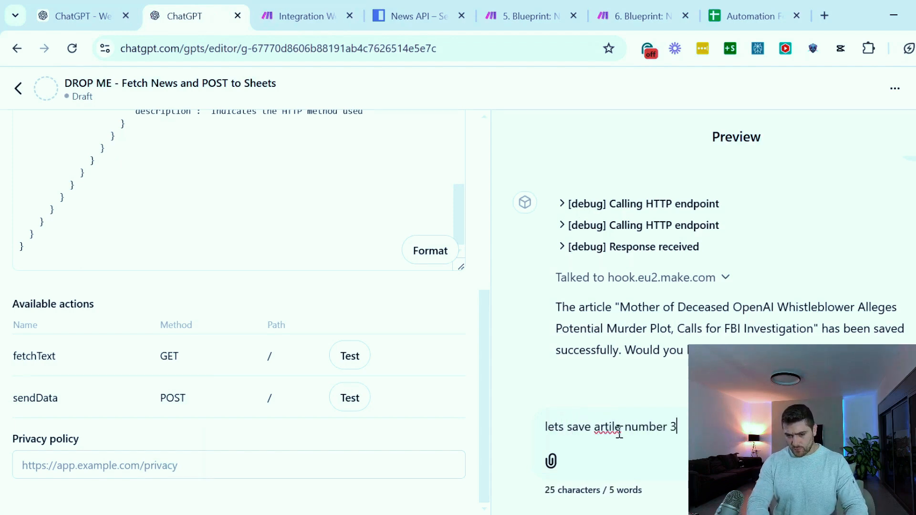
key("Return")
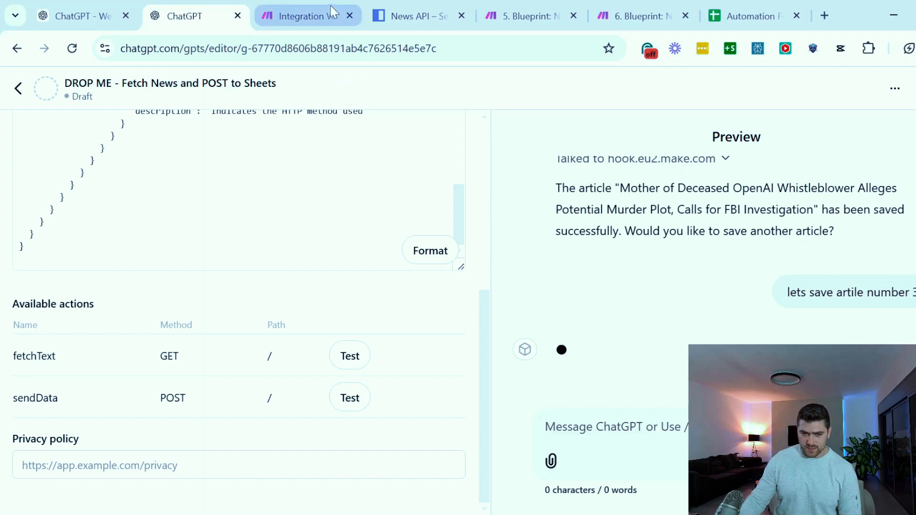
Read the GPT's reply about the requested article, then check the scenario's run results in Make
left_click(590, 328)
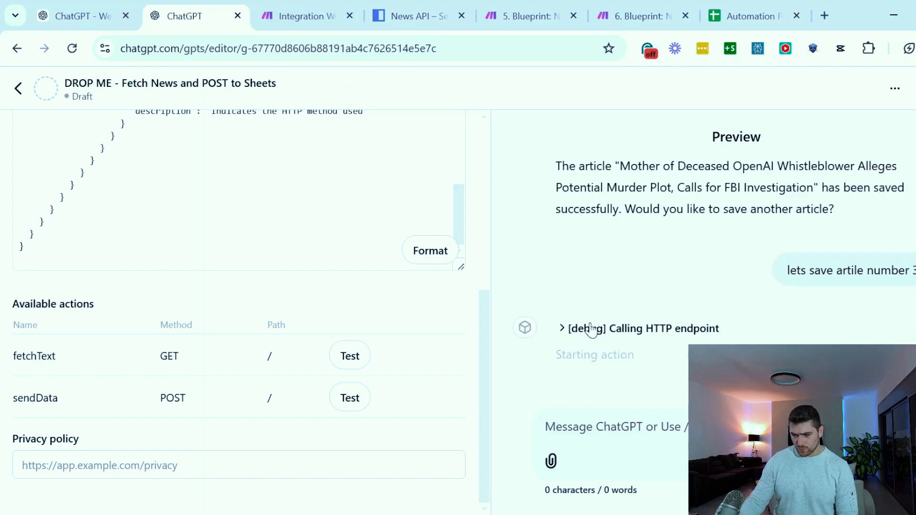
left_click_drag(638, 323, 798, 308)
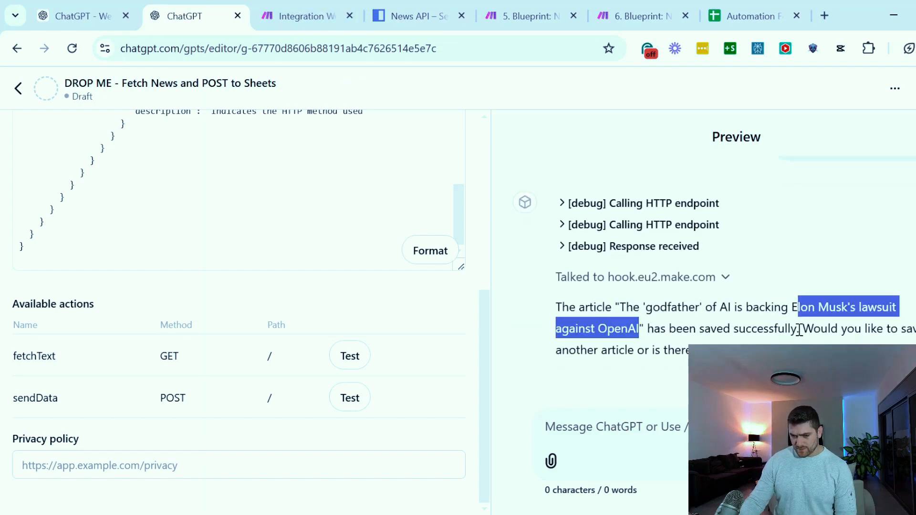
left_click(800, 330)
left_click_drag(653, 310, 794, 331)
left_click(301, 14)
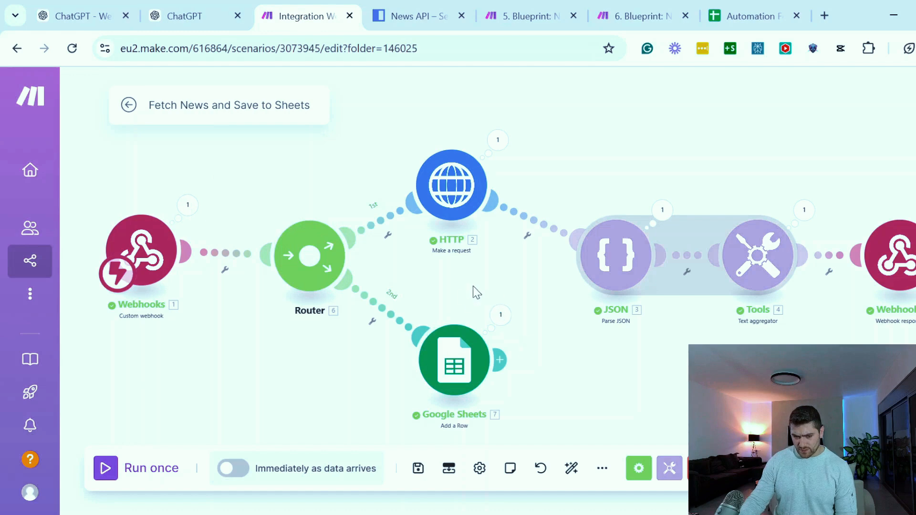
left_click_drag(548, 363, 549, 316)
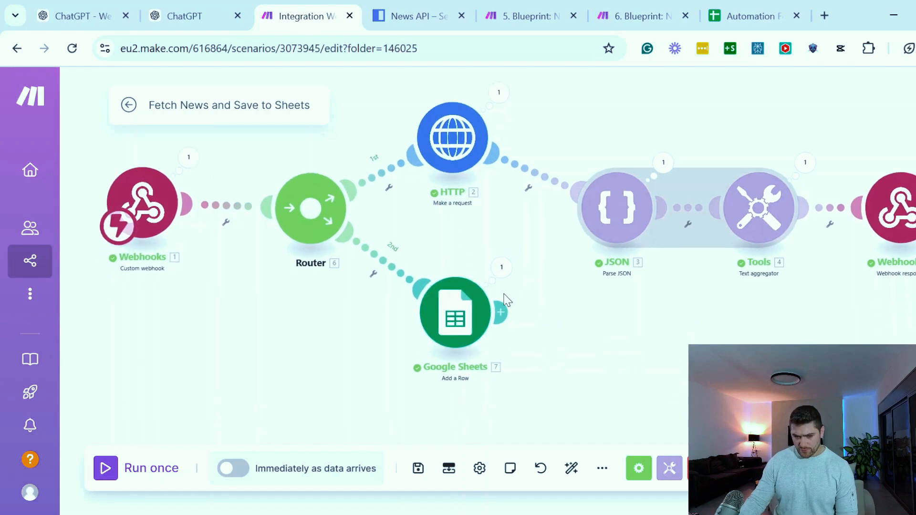
Check the article row in the Automation Fetch news demo spreadsheet
left_click(744, 16)
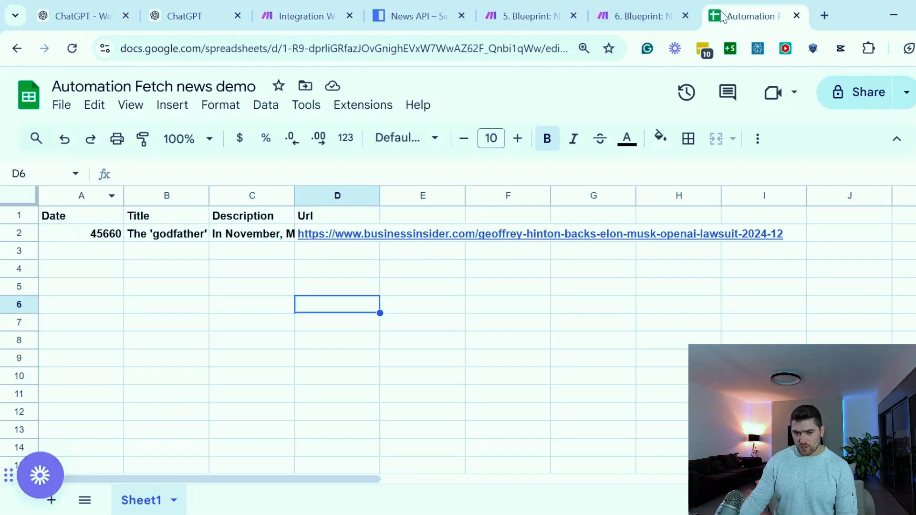
left_click(145, 271)
left_click_drag(87, 235, 334, 234)
left_click(71, 287)
Apply the 26/9/08 date format to the whole Date column A
left_click(93, 196)
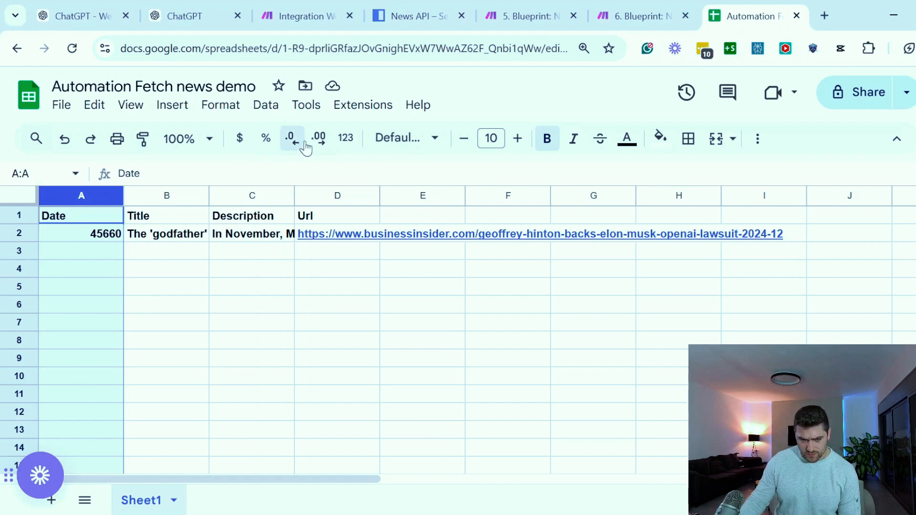
left_click(344, 139)
scroll(420, 420, "down", 2)
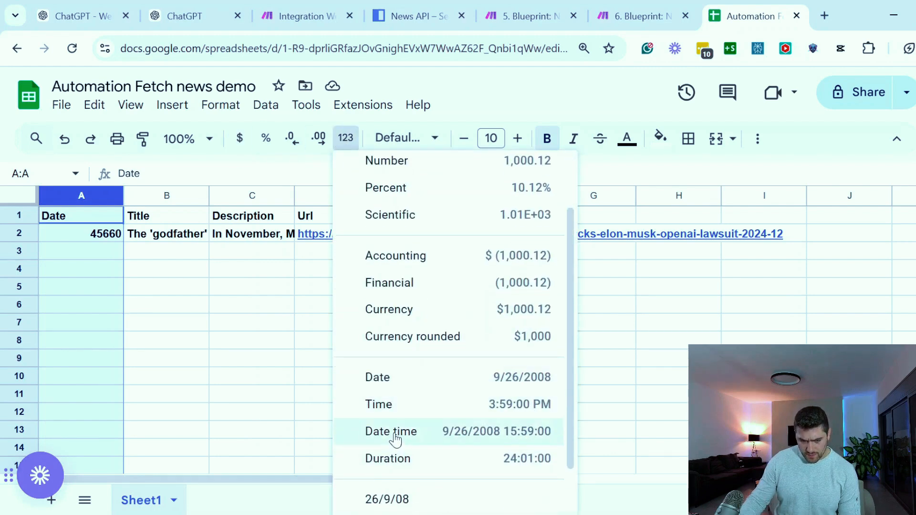
scroll(454, 389, "down", 2)
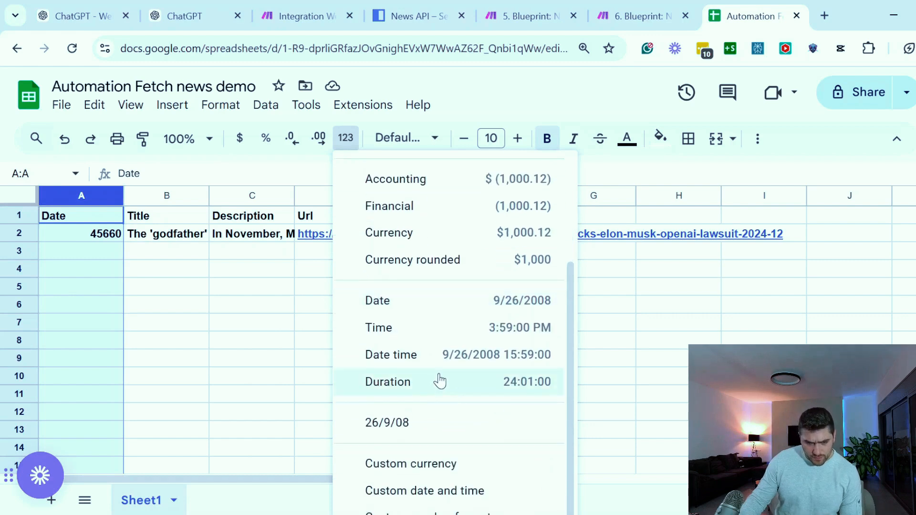
left_click(420, 423)
left_click(149, 361)
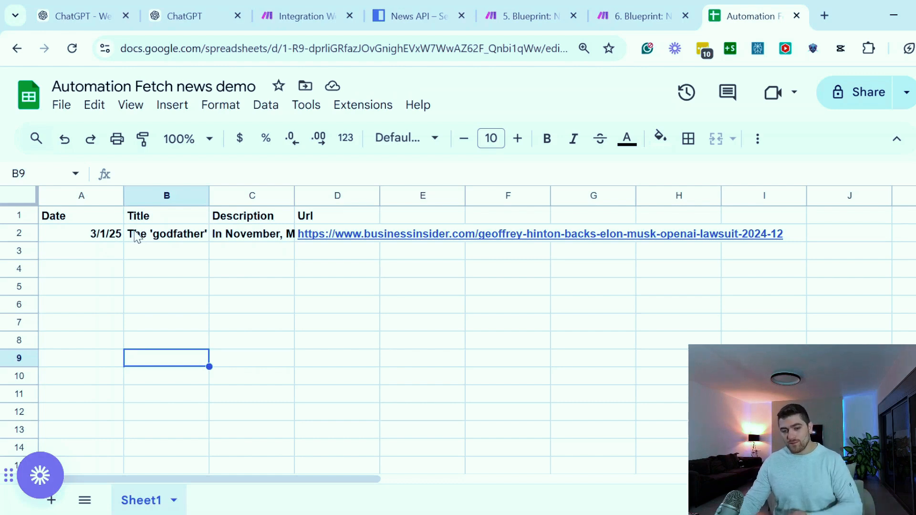
Review the Date, Title, Description and Url headers and the saved article's values beneath them
left_click(85, 223)
left_click(165, 308)
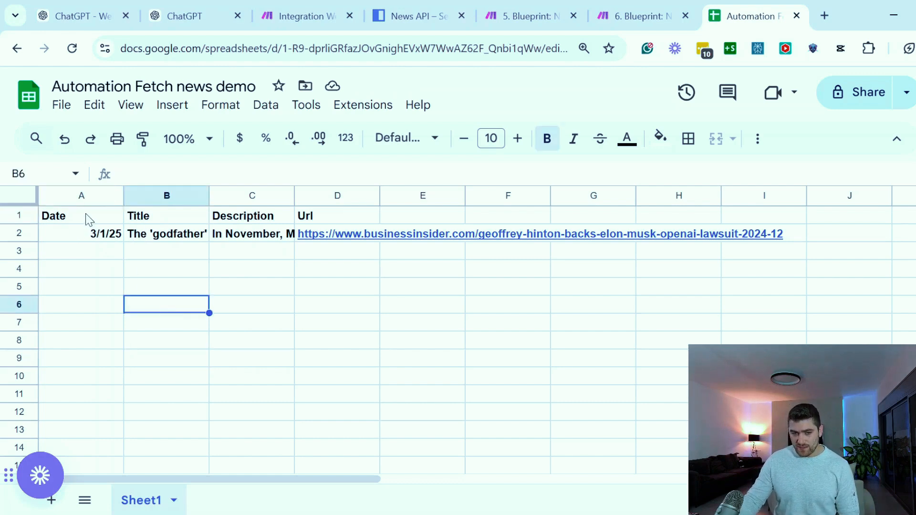
left_click_drag(87, 219, 341, 268)
left_click(323, 292)
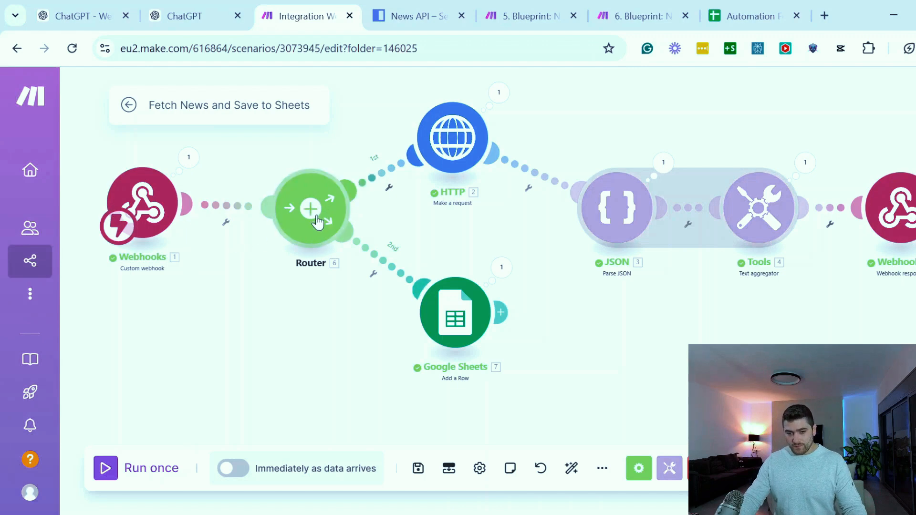
Return to the Make scenario and move the Webhooks and Router modules farther away from the HTTP and Google Sheets modules
left_click_drag(318, 222, 314, 244)
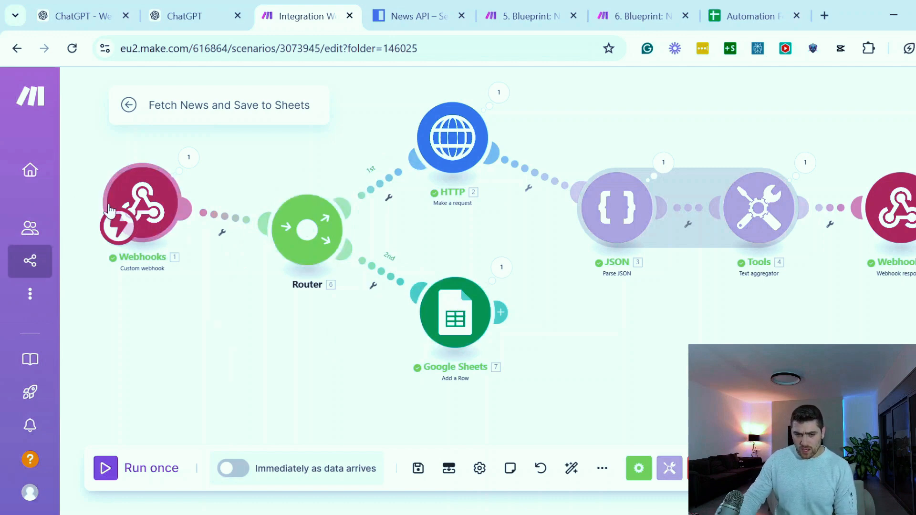
left_click_drag(141, 218, 79, 225)
left_click_drag(258, 242, 191, 235)
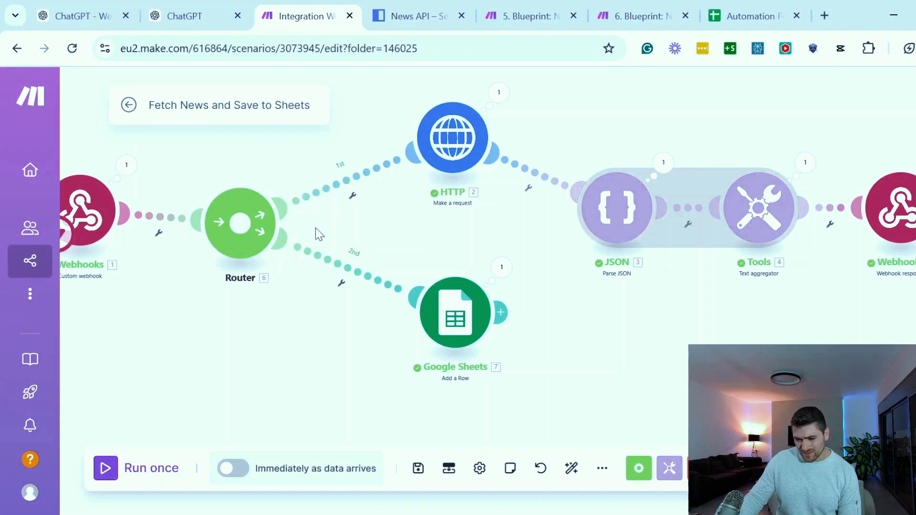
Set up a filter on the Router's route to Google Sheets and label it POST Method
left_click(348, 273)
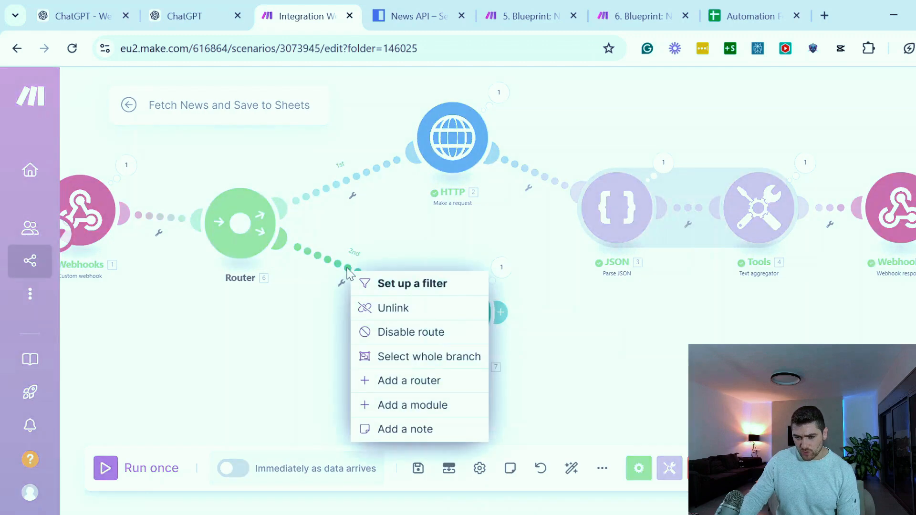
left_click(365, 284)
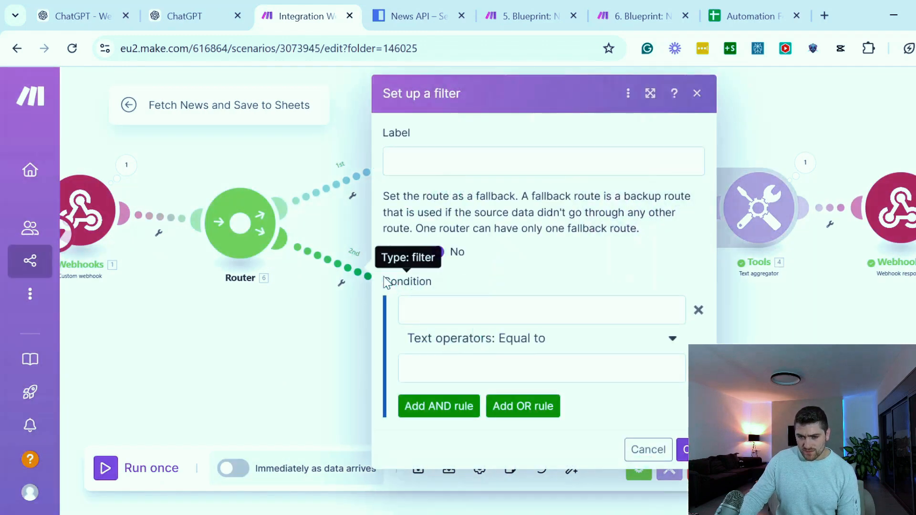
left_click(413, 165)
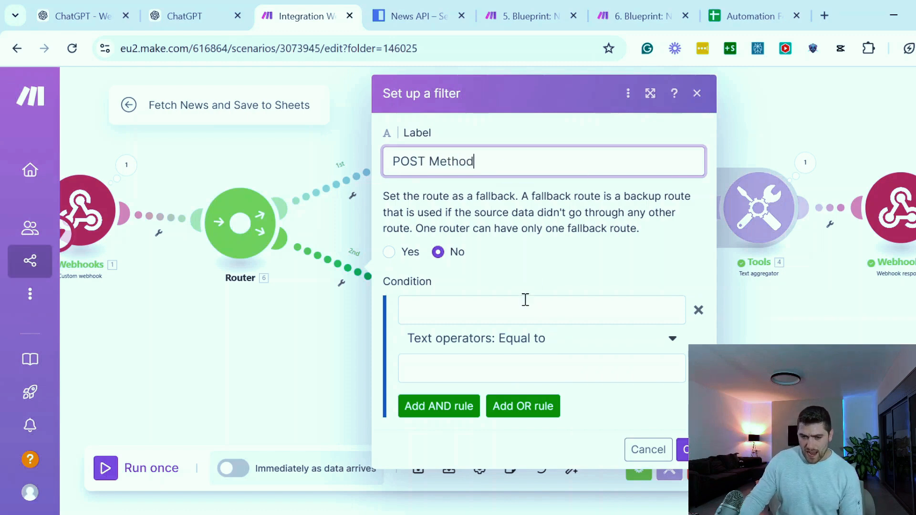
Set the POST Method filter's condition to the webhook's Title with the basic operator Exists, and save the filter
left_click(470, 310)
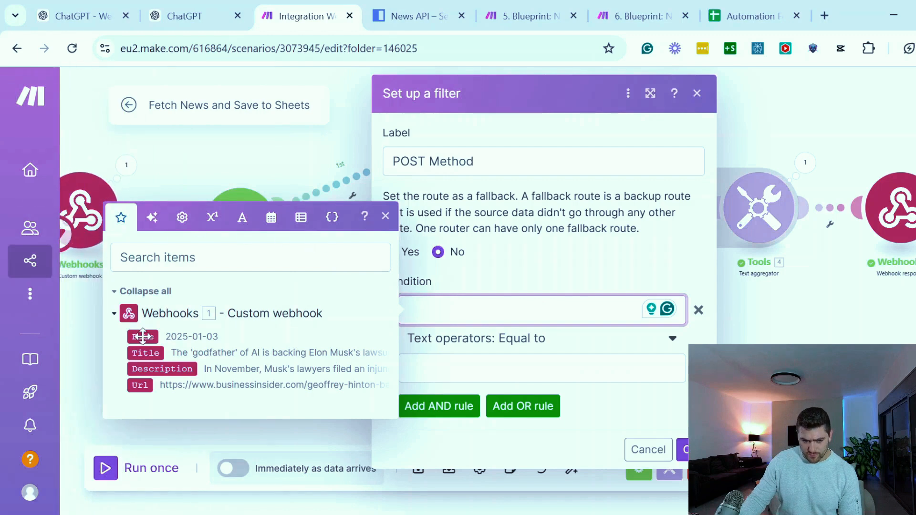
left_click(143, 353)
left_click(563, 354)
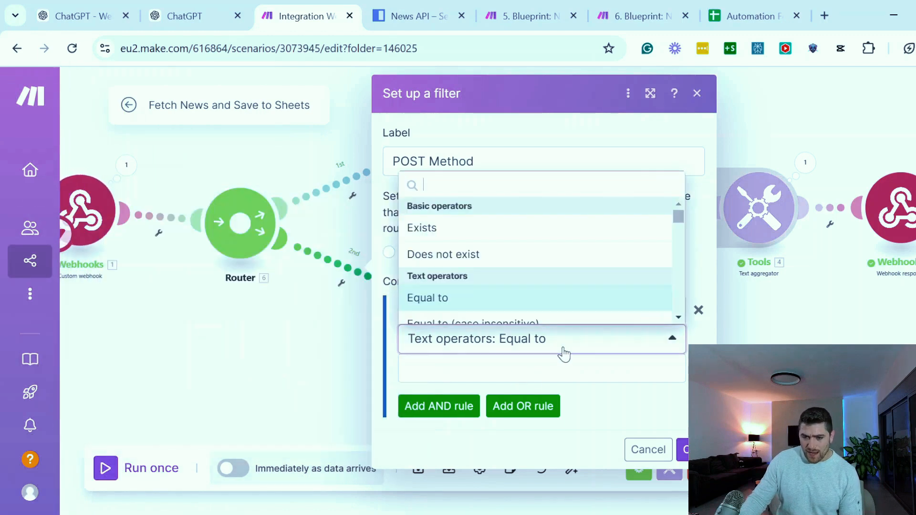
left_click(696, 256)
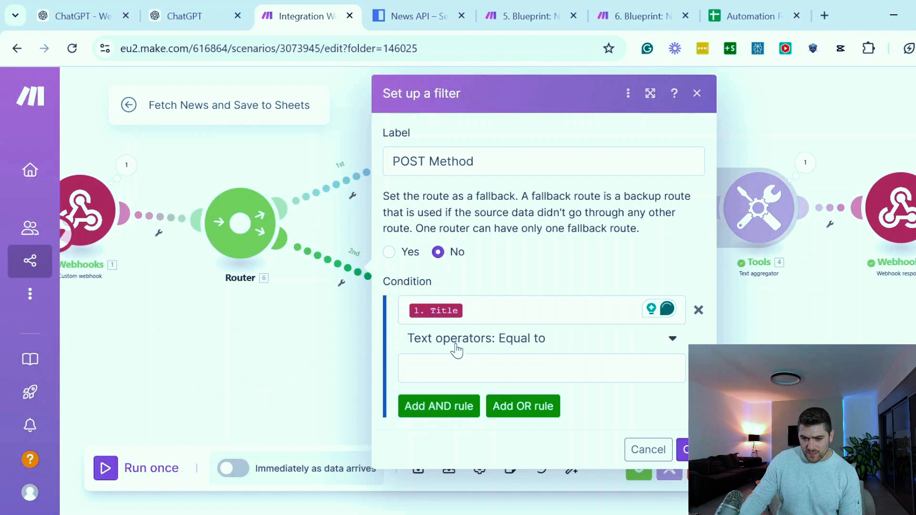
left_click(537, 355)
left_click(472, 233)
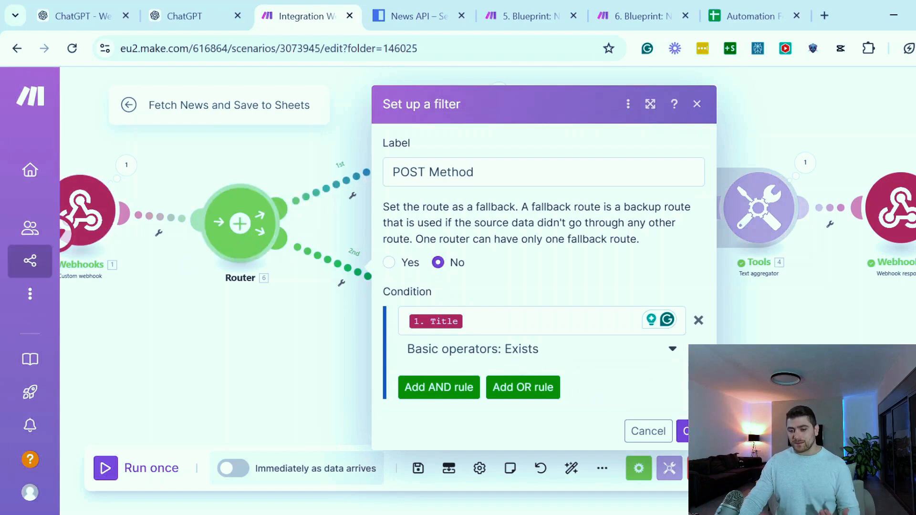
left_click(683, 431)
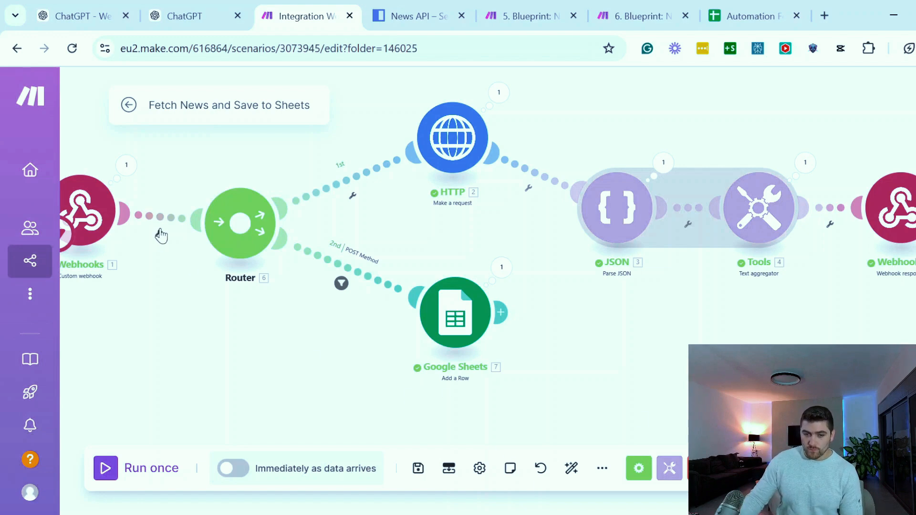
Move the Google Sheets module slightly farther from the Router to make room on its route
left_click_drag(473, 339, 500, 368)
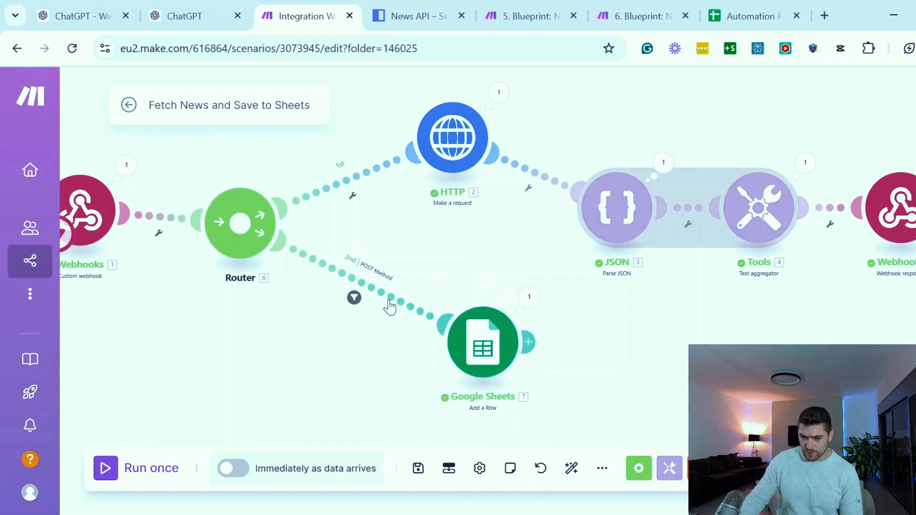
left_click(353, 194)
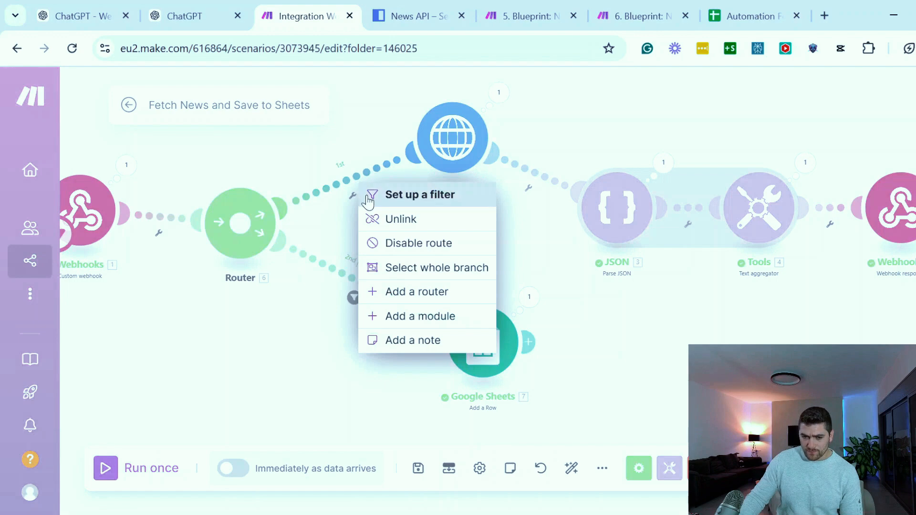
left_click(293, 347)
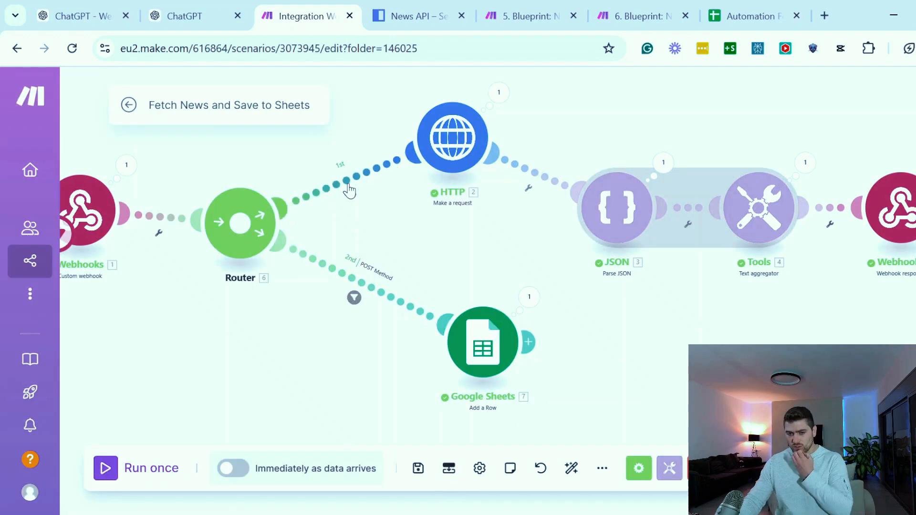
Set up a filter on the Router's route to the HTTP module and label it GET Method
left_click(349, 187)
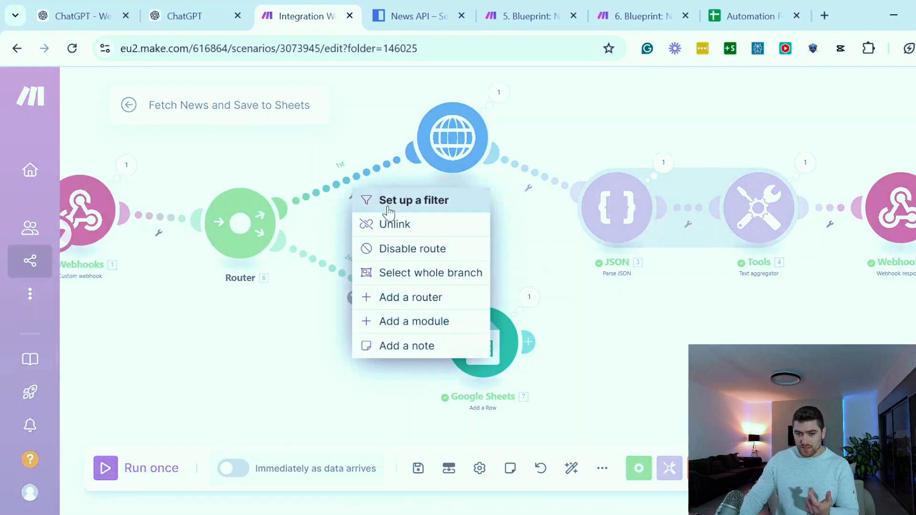
left_click(392, 212)
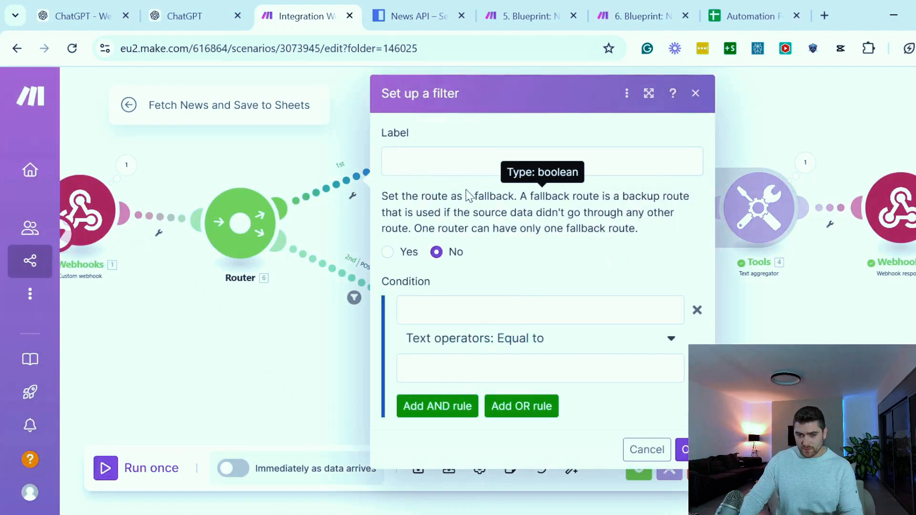
left_click(453, 161)
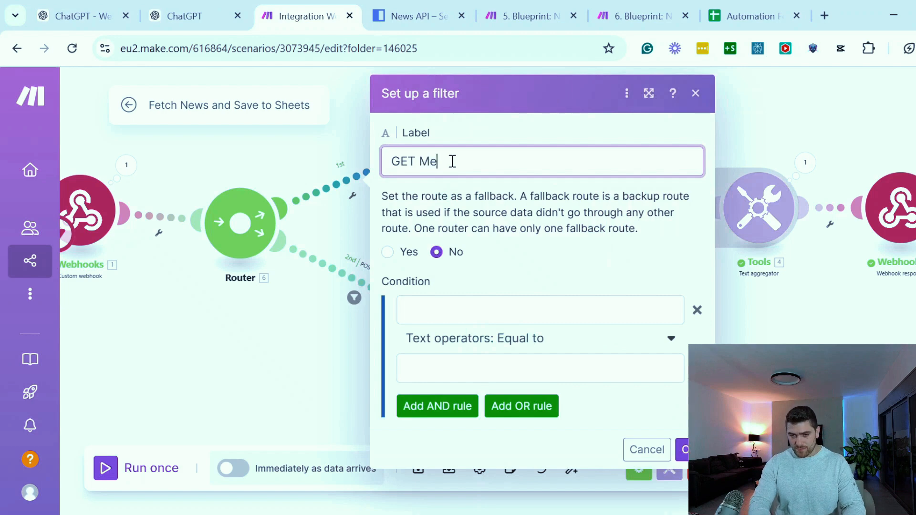
Set the GET Method filter's condition to the webhook's Title with the basic operator Does not exist
left_click(441, 314)
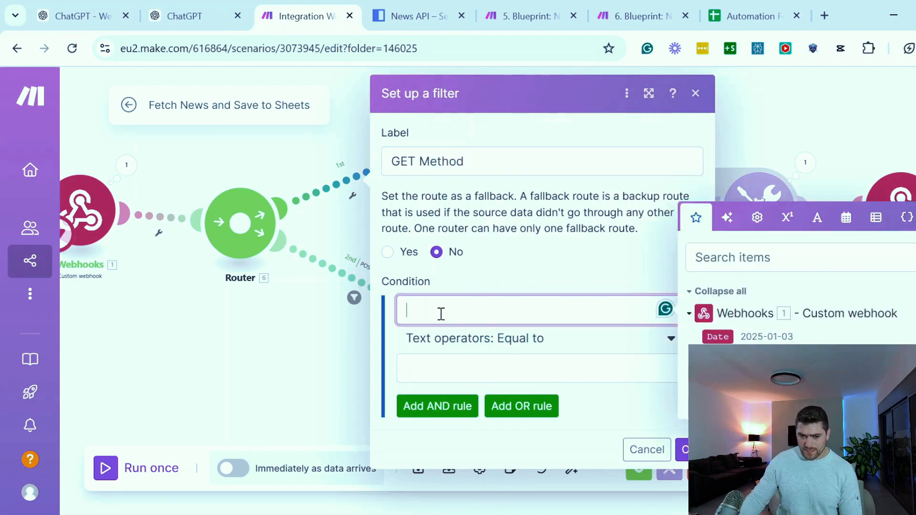
left_click(719, 356)
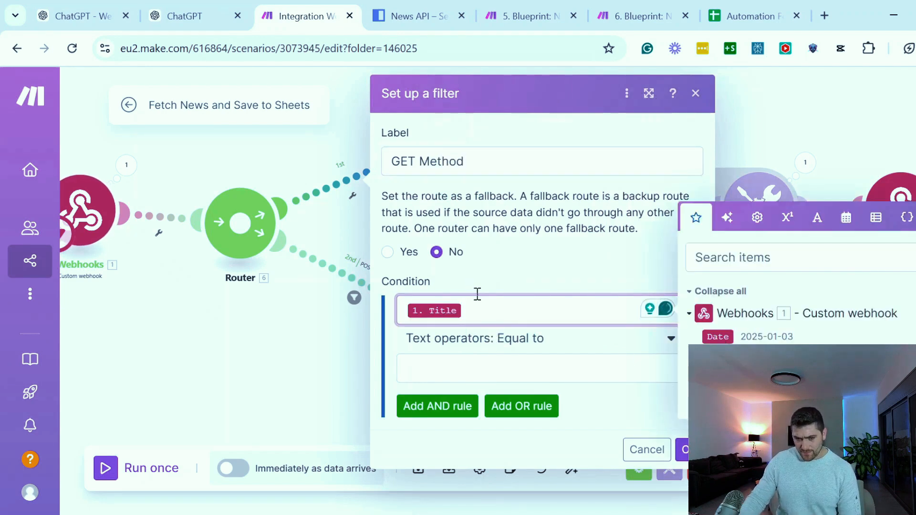
left_click(471, 269)
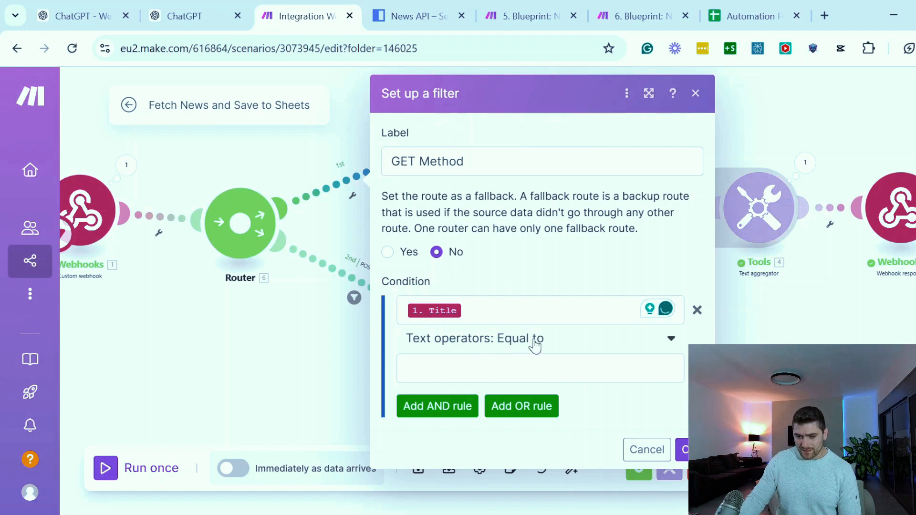
left_click(536, 344)
left_click(459, 260)
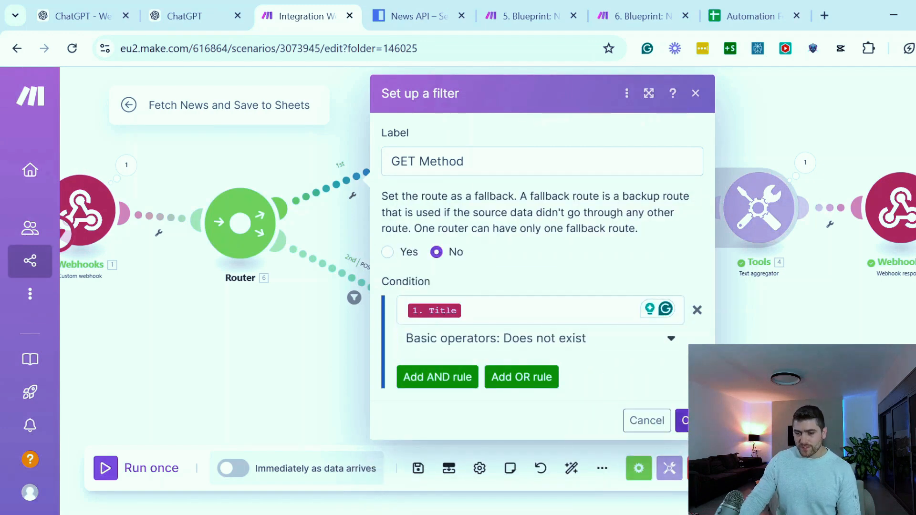
Save the GET Method filter and run the scenario once so it listens for webhook data
left_click(683, 421)
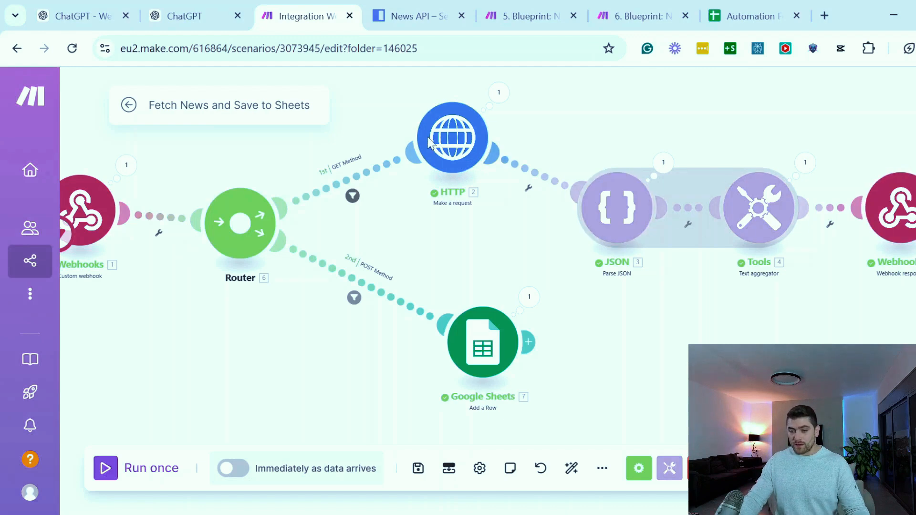
left_click(109, 473)
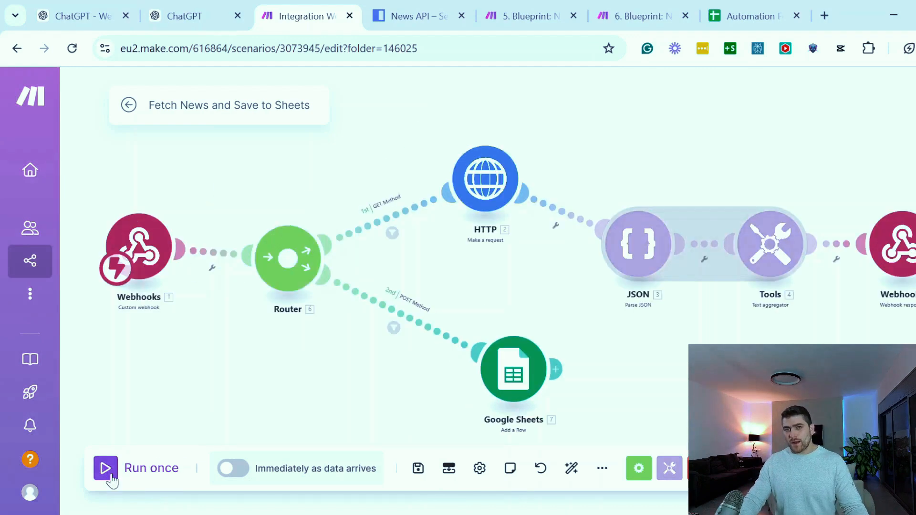
left_click(107, 470)
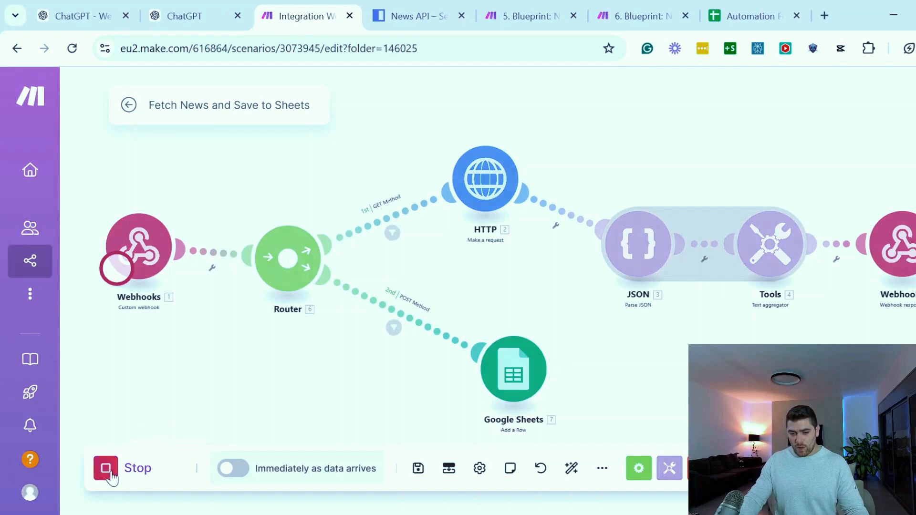
Switch to the ChatGPT editor and publish the DROP ME - Fetch News and POST to Sheets GPT with access set to Only me
left_click(172, 16)
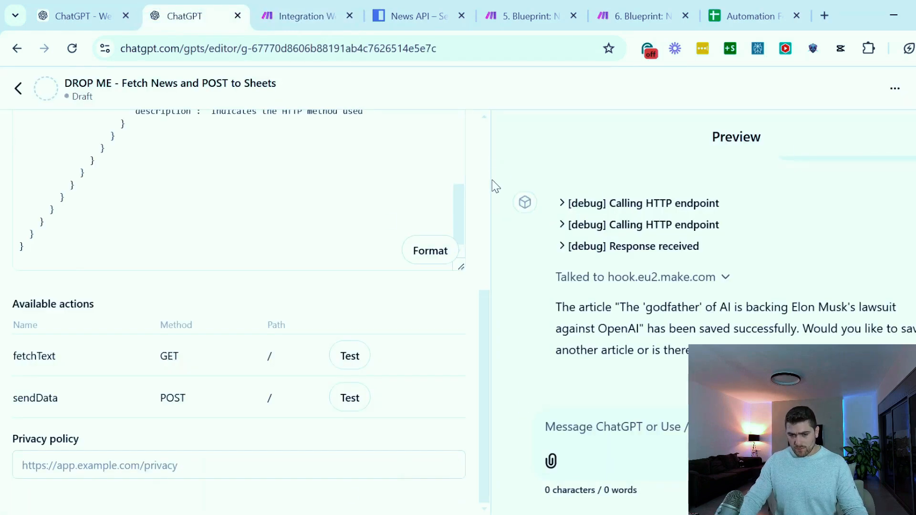
scroll(492, 180, "up", 10)
left_click(914, 88)
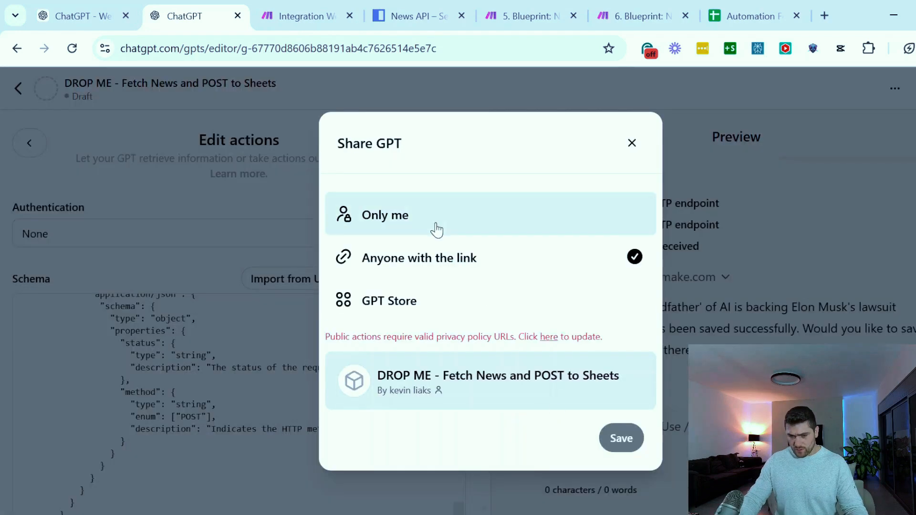
left_click(421, 221)
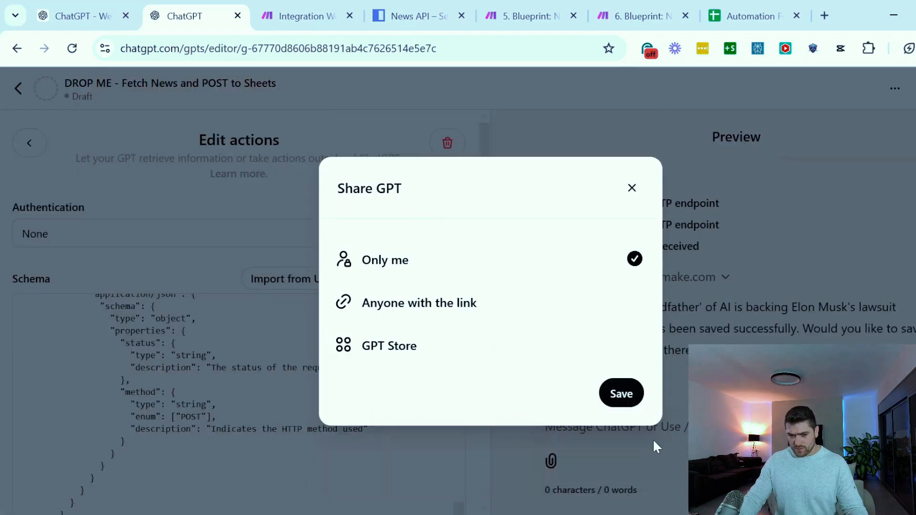
left_click(617, 398)
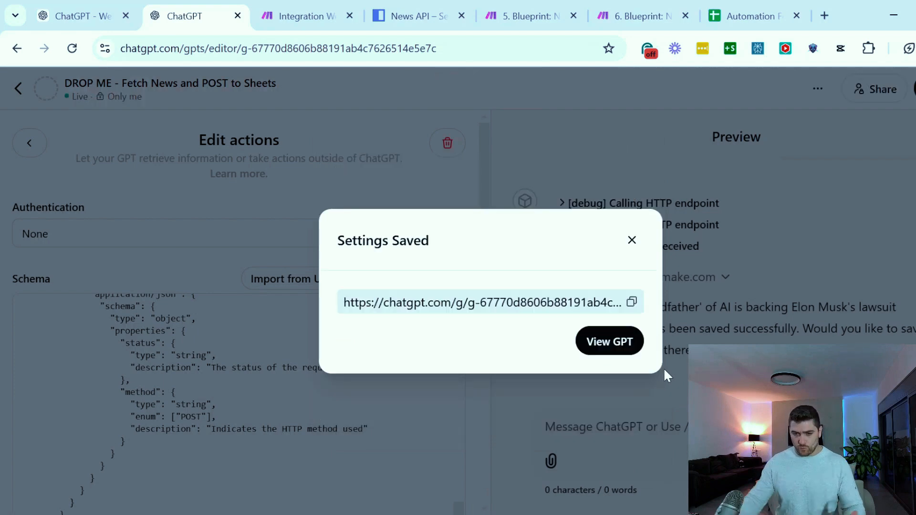
Open the published GPT, request articles with the Fetch News conversation starter, and review the reply
left_click(605, 341)
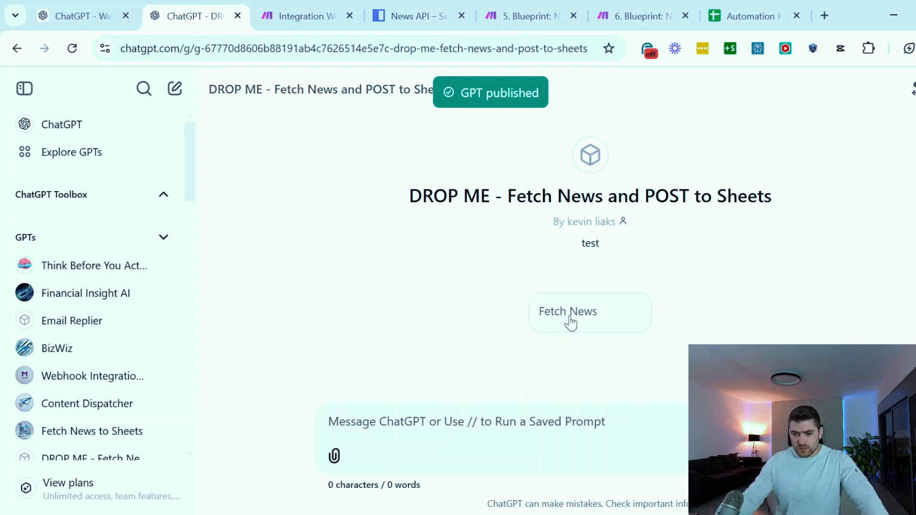
left_click(590, 312)
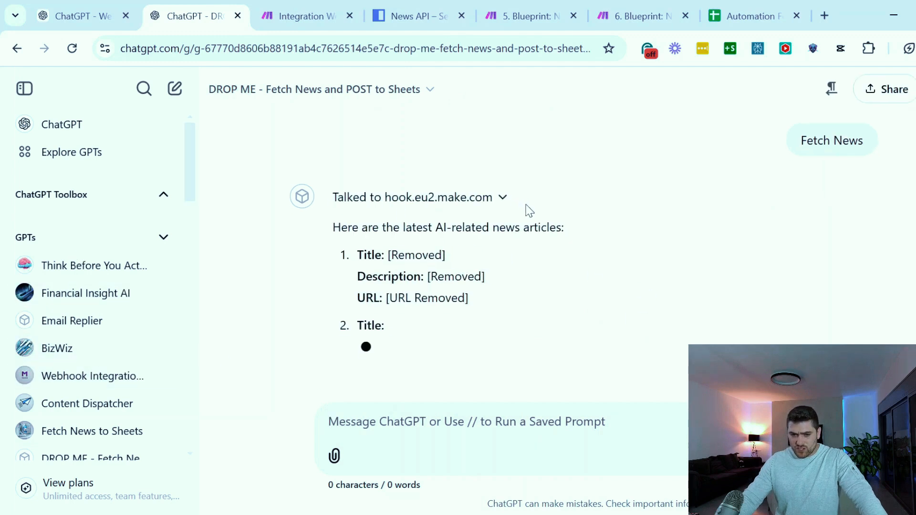
left_click_drag(354, 221, 666, 272)
scroll(667, 272, "down", 1)
left_click_drag(390, 233, 414, 281)
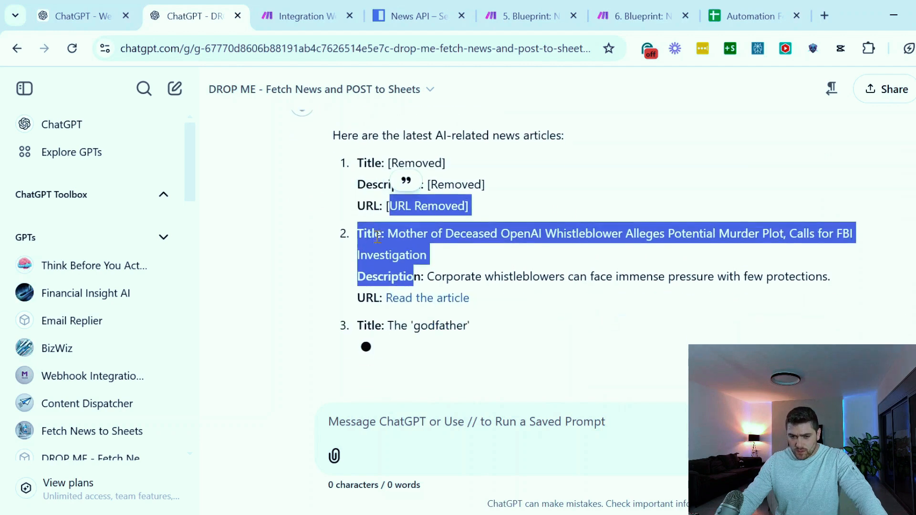
Switch to Make and inspect how the GET Method and POST Method filters evaluated the bundle
left_click(298, 19)
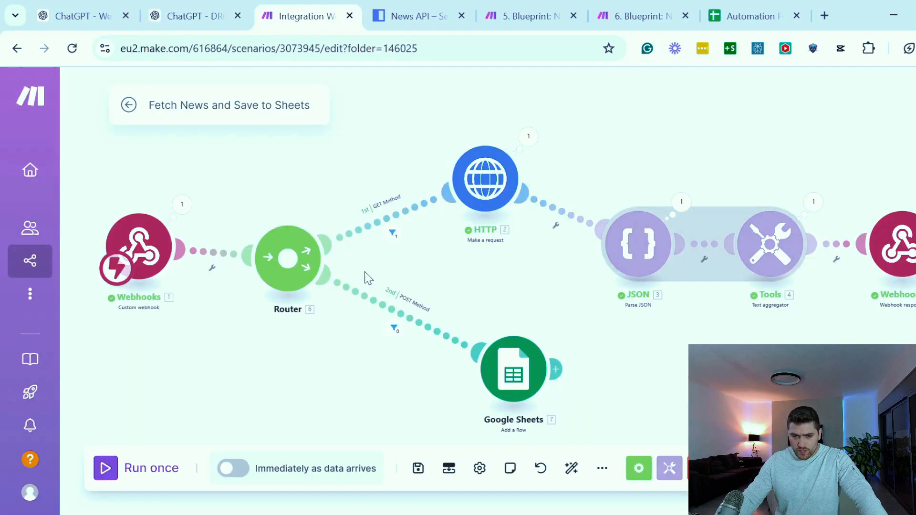
left_click_drag(294, 344, 295, 296)
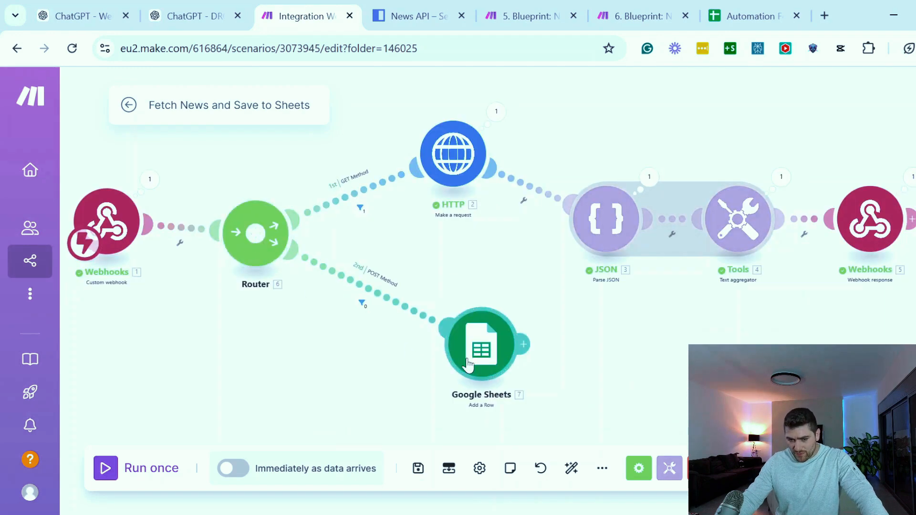
scroll(393, 250, "up", 5)
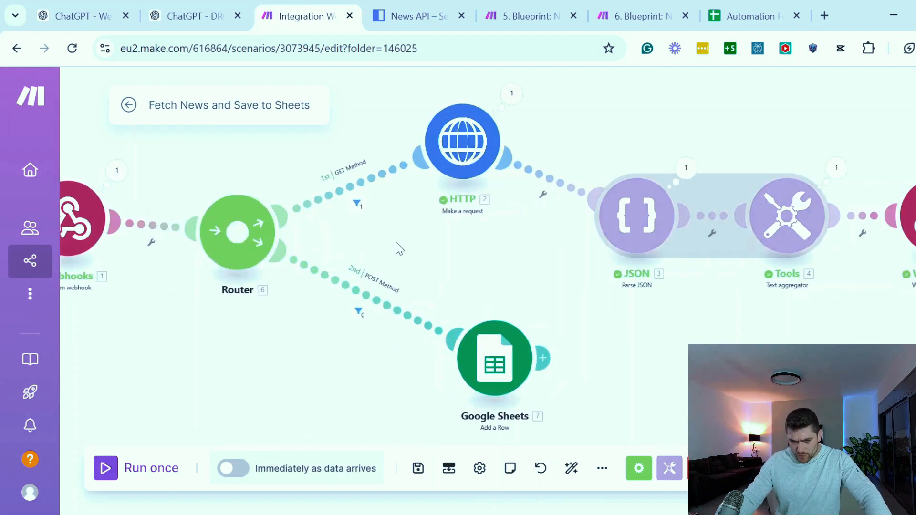
left_click_drag(430, 247, 437, 274)
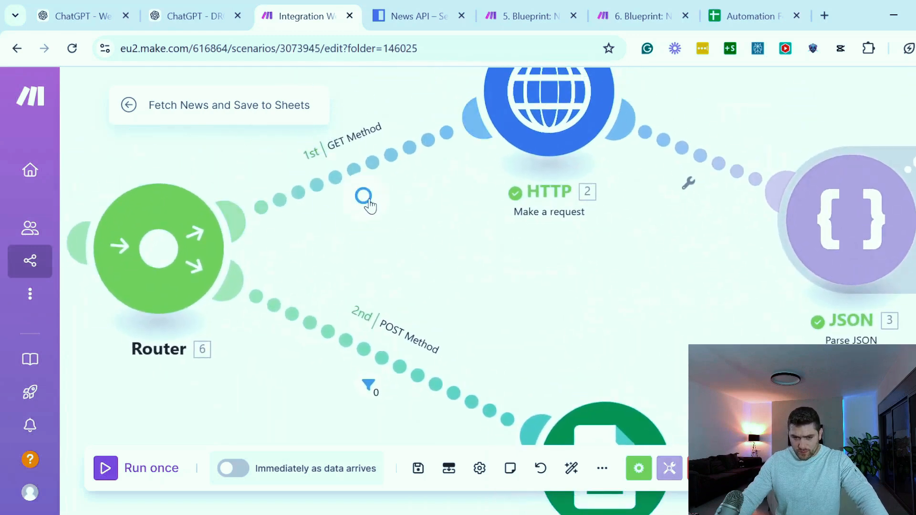
left_click(368, 202)
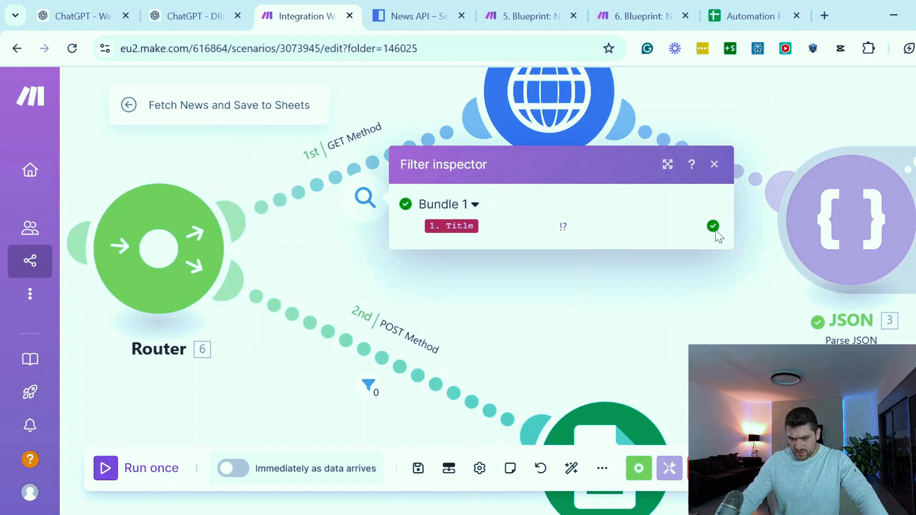
left_click(369, 384)
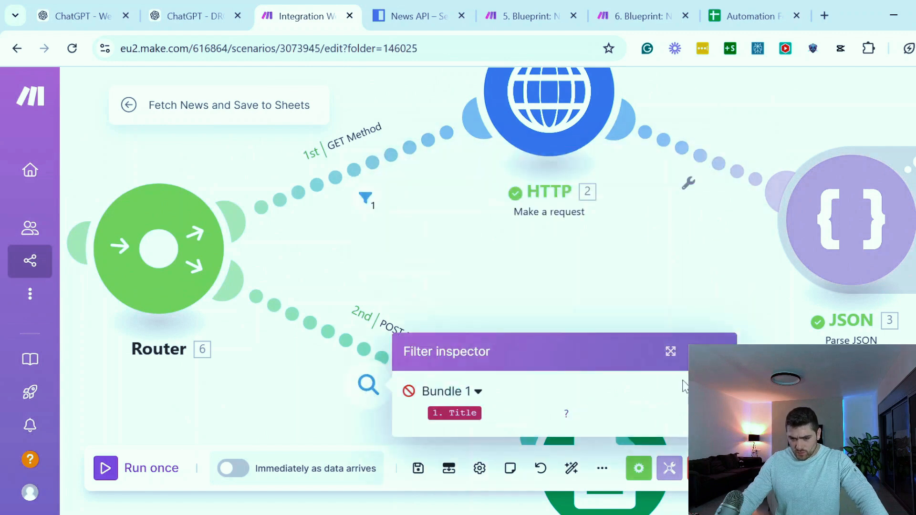
left_click_drag(481, 280, 528, 264)
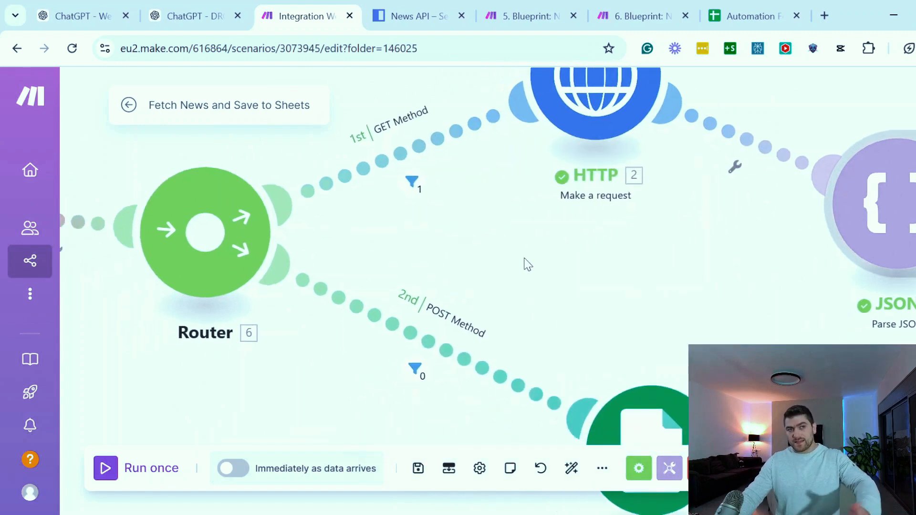
scroll(528, 264, "down", 4)
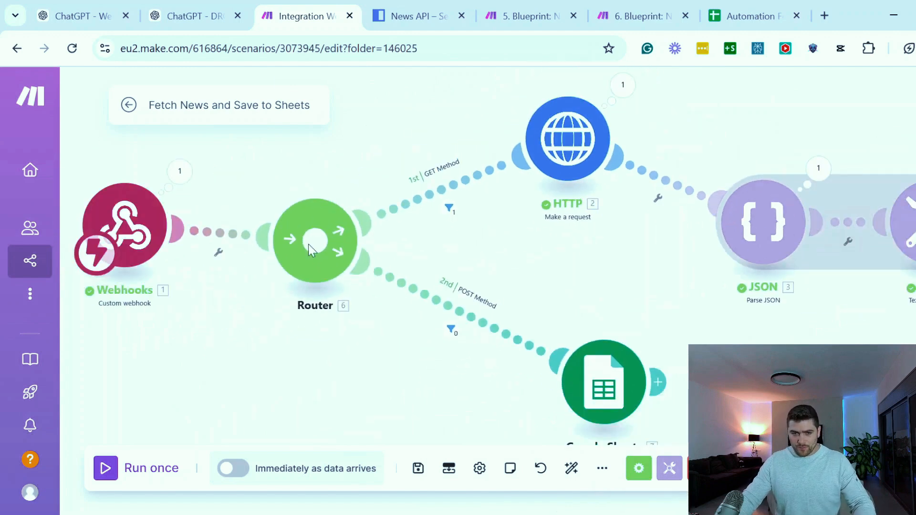
Run the Make scenario once again, then switch to the ChatGPT conversation and answer 2 to save the second article
left_click(105, 469)
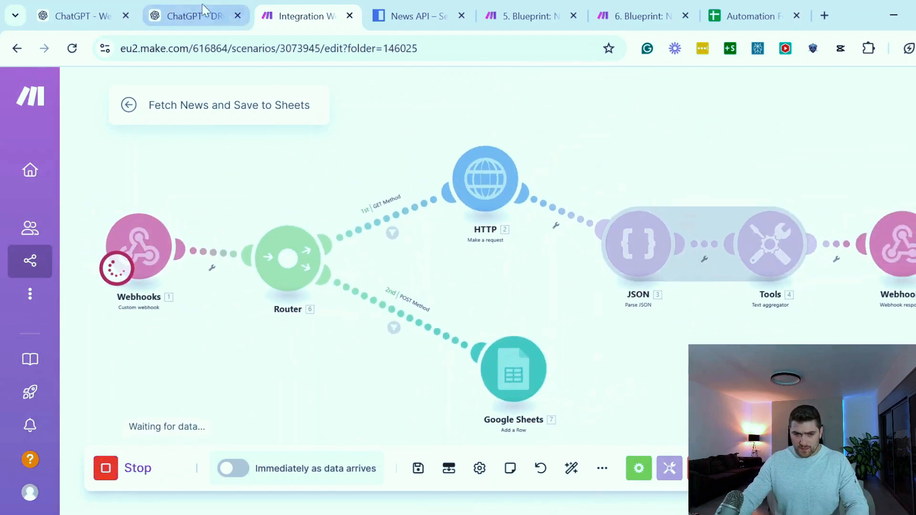
left_click(196, 15)
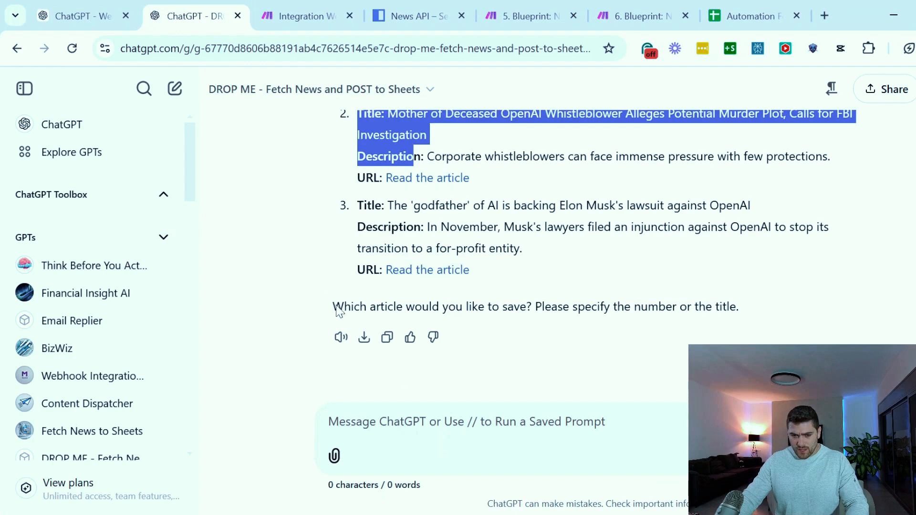
left_click_drag(339, 311, 605, 305)
left_click(681, 305)
scroll(683, 310, "up", 3)
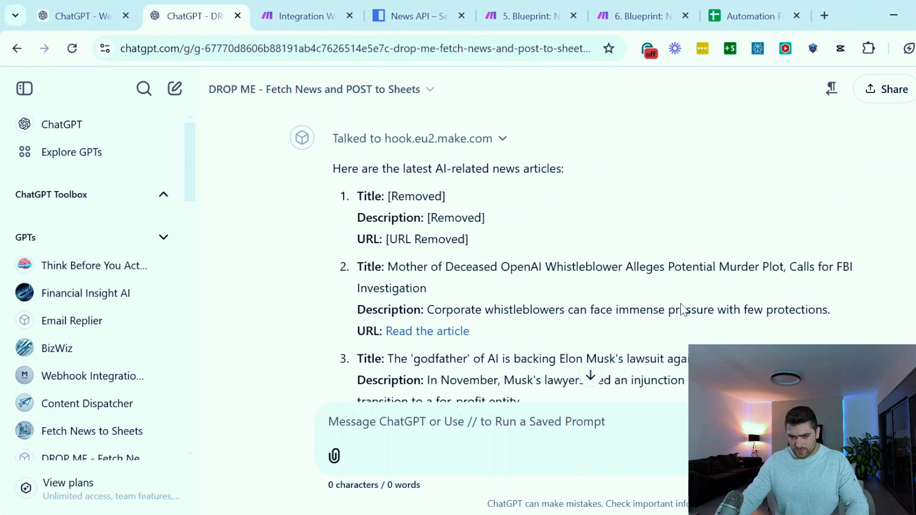
scroll(668, 310, "down", 3)
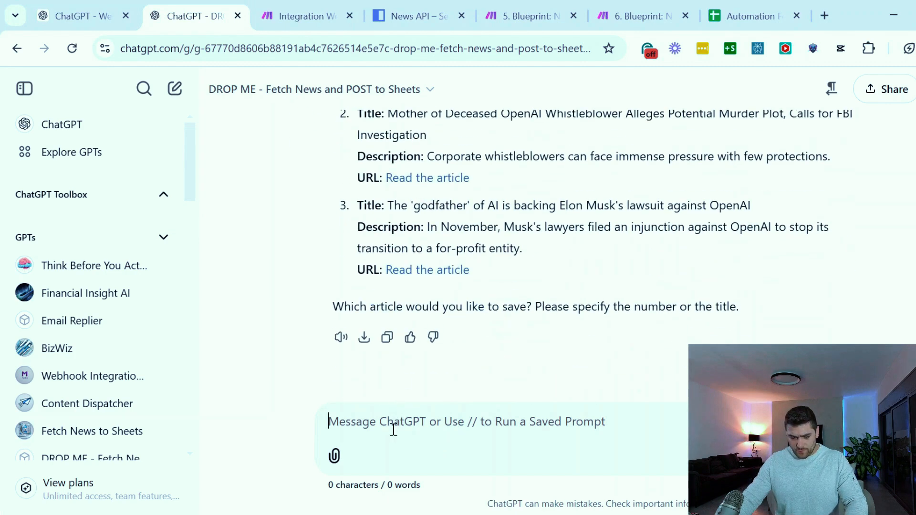
type("2")
key("Return")
Check the scenario run in Make and examine the saved article rows in the Automation Fetch news demo spreadsheet
left_click(296, 17)
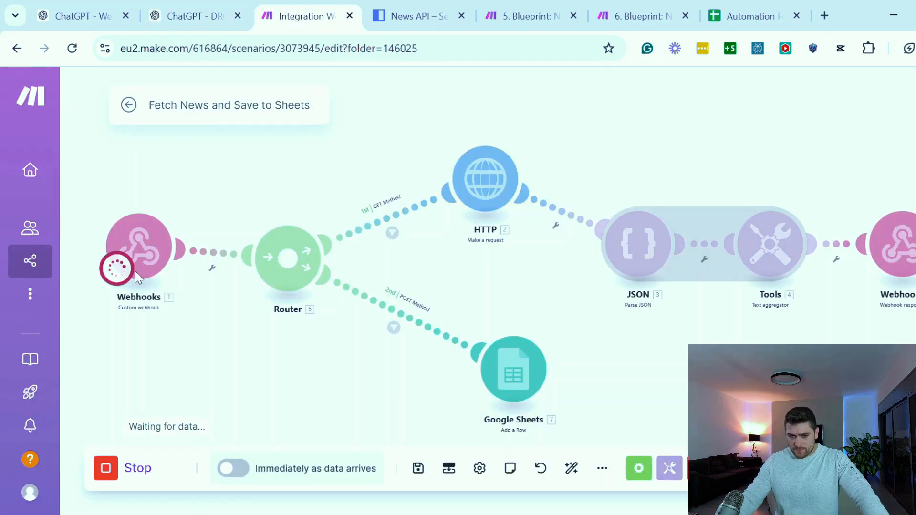
left_click(202, 10)
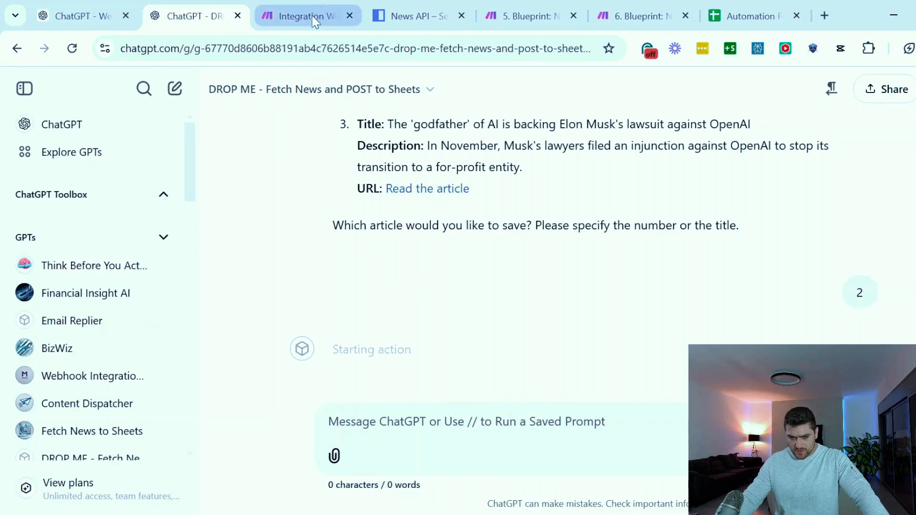
left_click(361, 288)
left_click(301, 16)
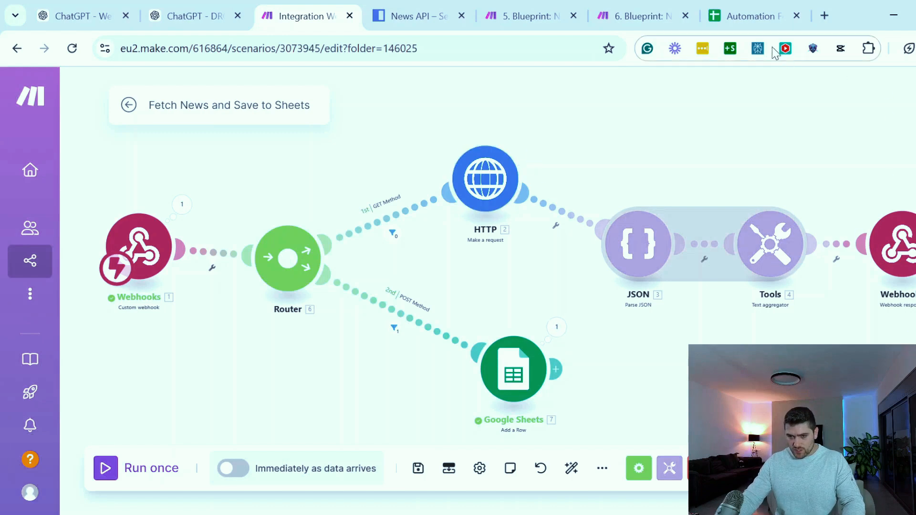
left_click(745, 12)
left_click(168, 340)
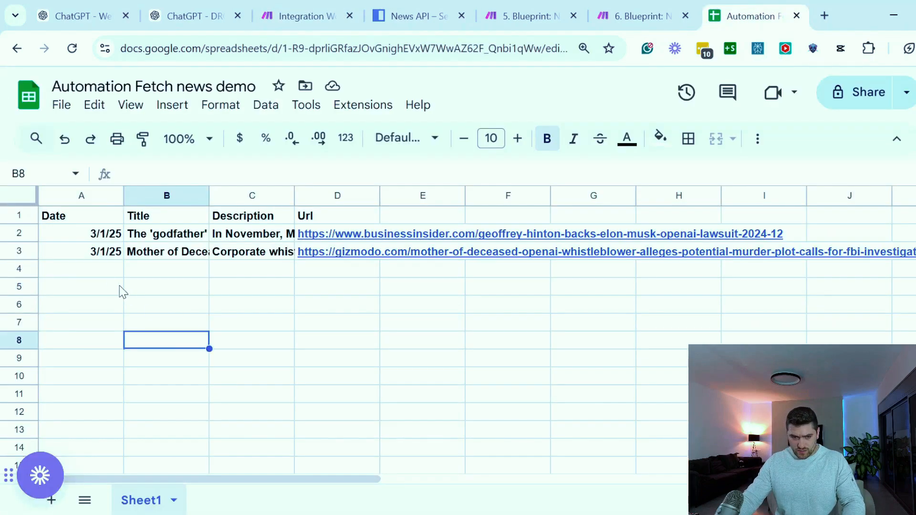
left_click_drag(94, 258, 399, 258)
left_click(411, 337)
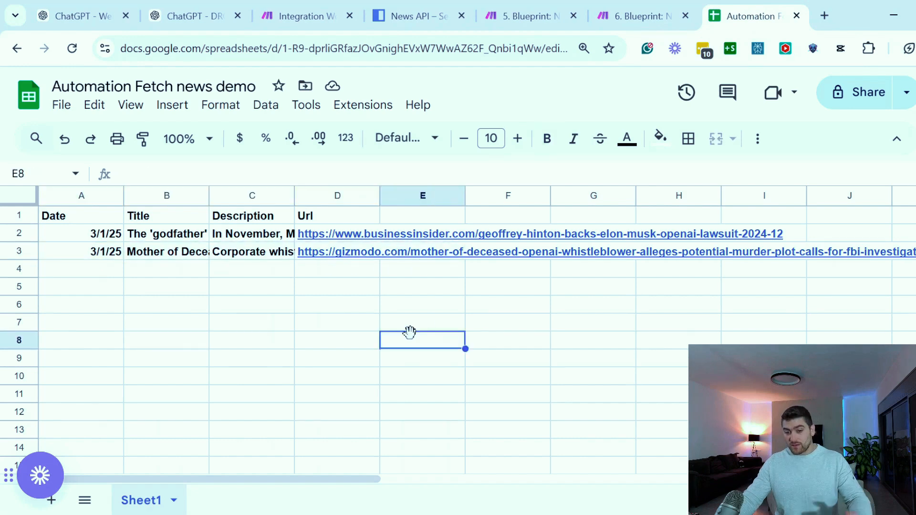